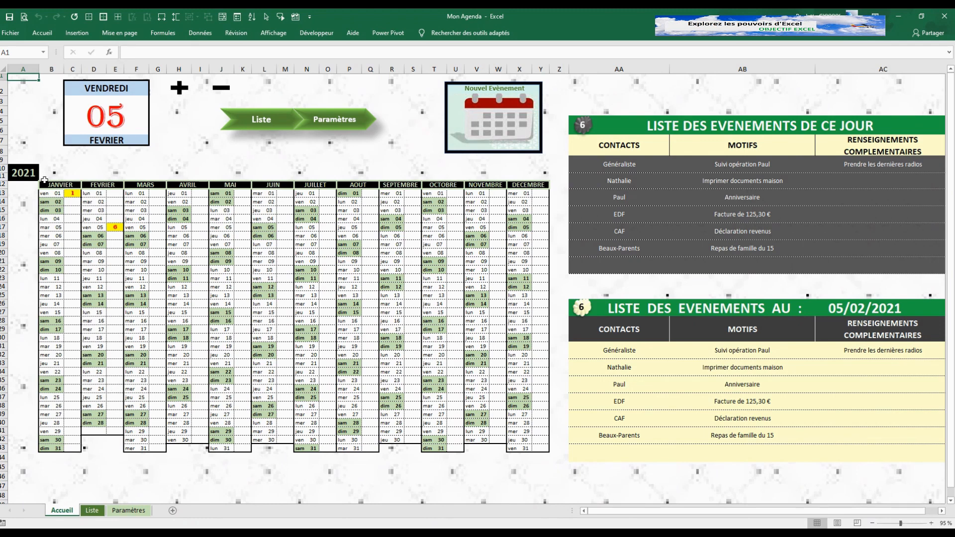
Step: Set the calendar's year to 2022
left_click(27, 173)
left_click(45, 170)
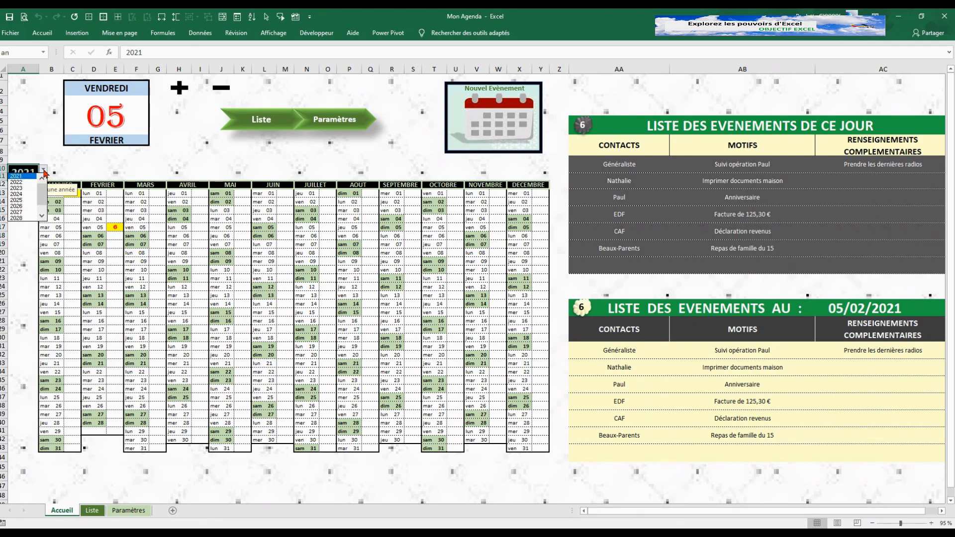
left_click(16, 182)
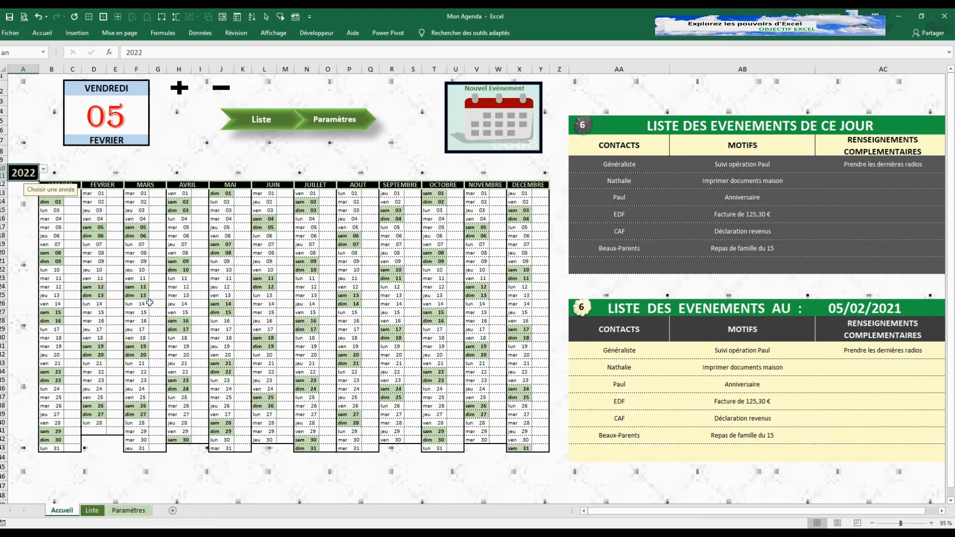
left_click(197, 159)
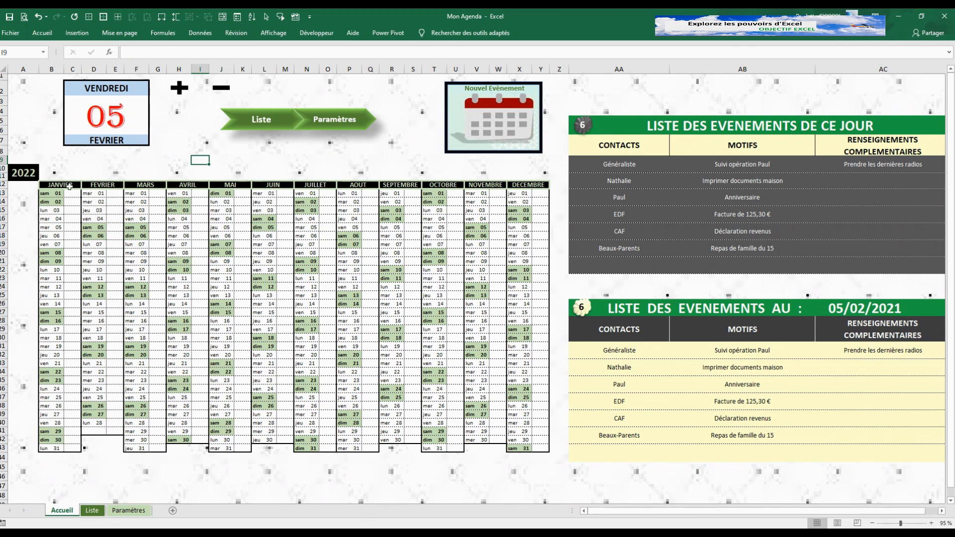
Step: Set the calendar's year back to 2021
left_click(29, 172)
left_click(44, 169)
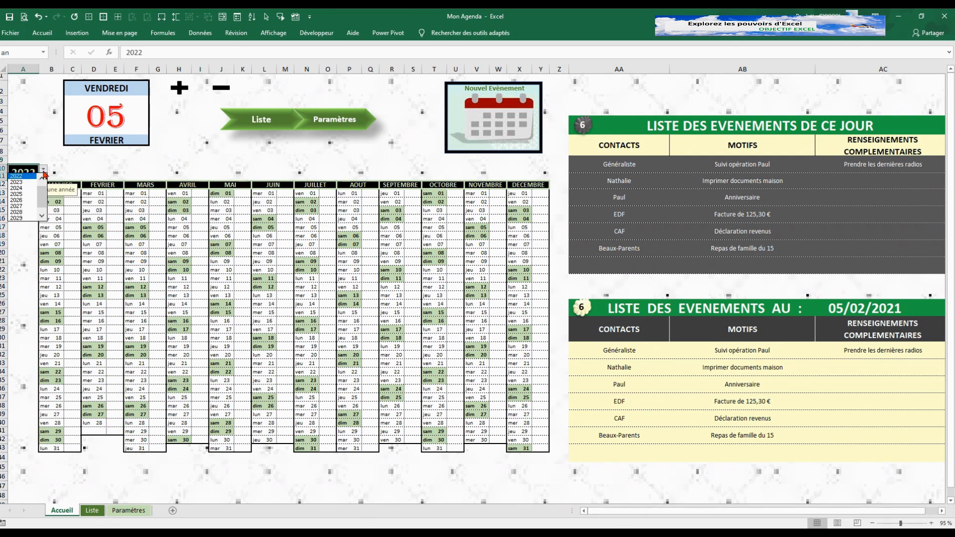
left_click(41, 178)
left_click(17, 176)
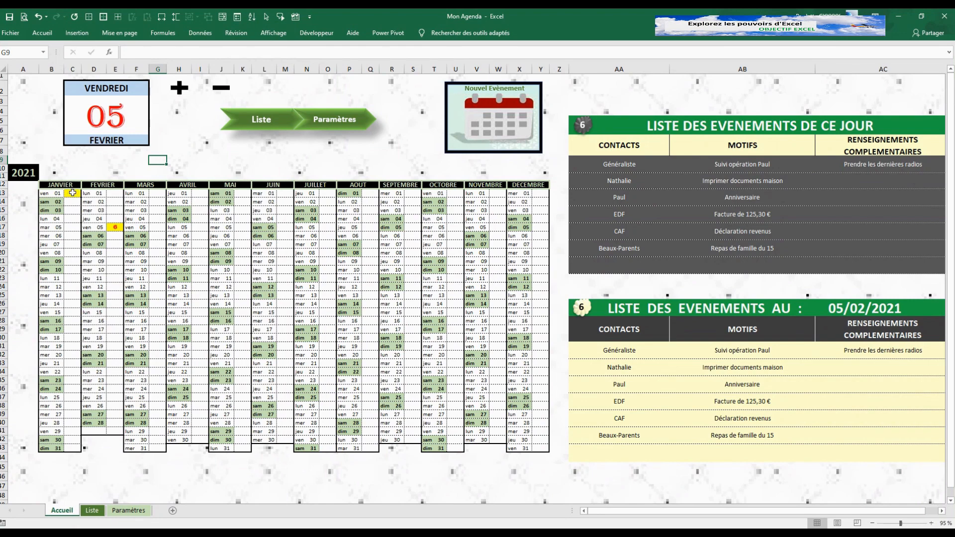
left_click(34, 173)
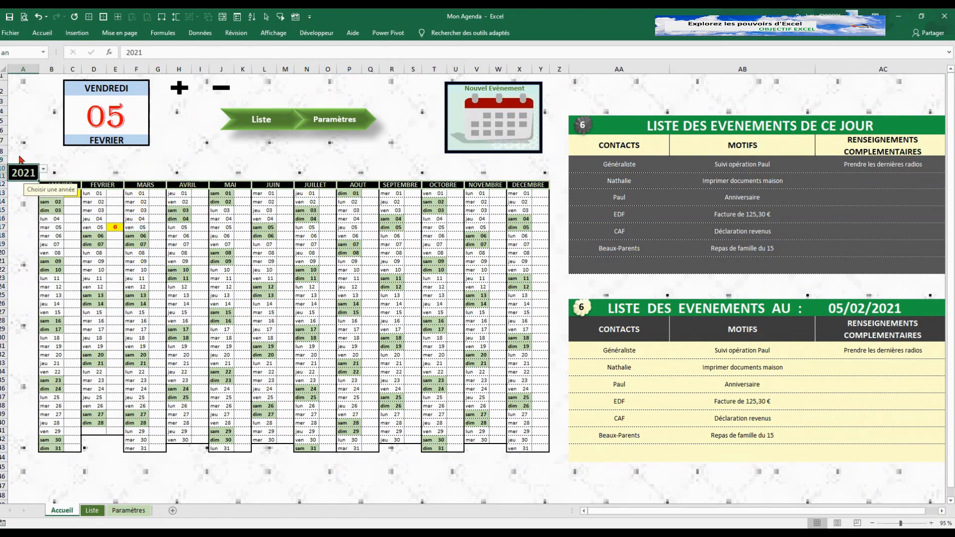
left_click(110, 169)
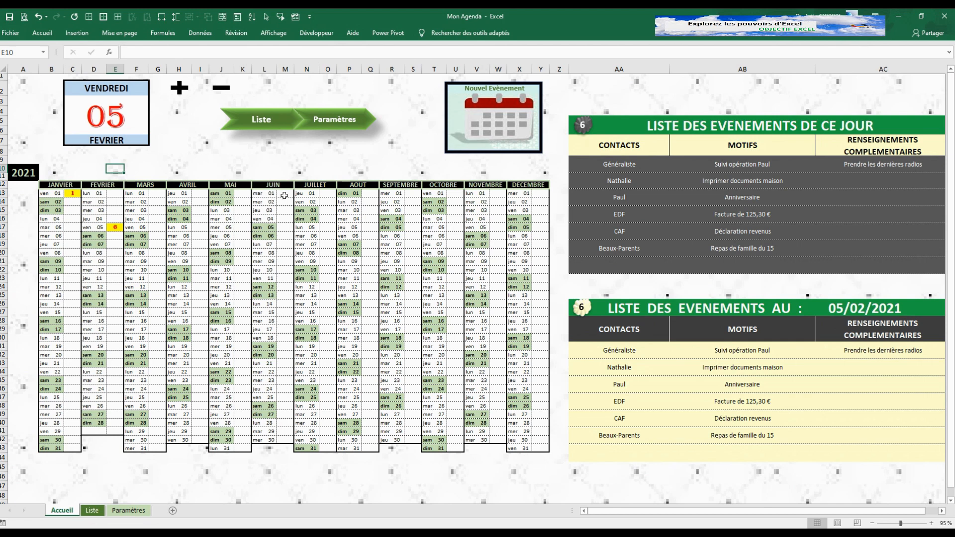
Step: Display the event lists for 1 June and 1 January 2021, trying the sheet's own zoom-in and zoom-out controls
left_click(266, 194)
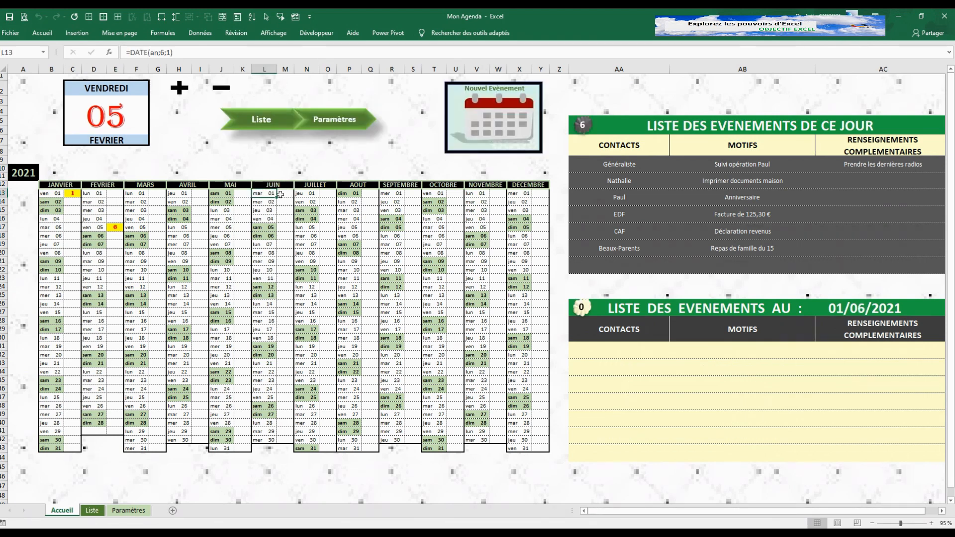
left_click(287, 196)
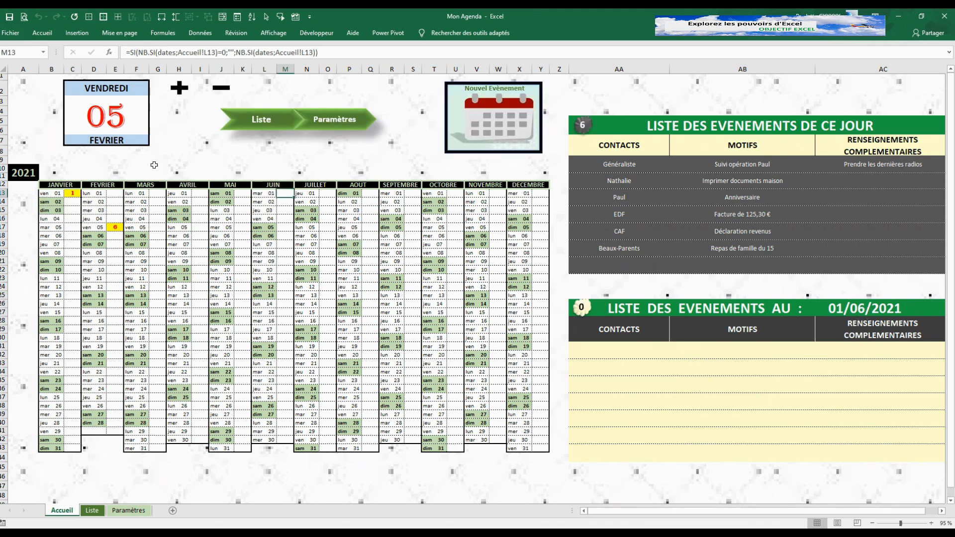
left_click(181, 90)
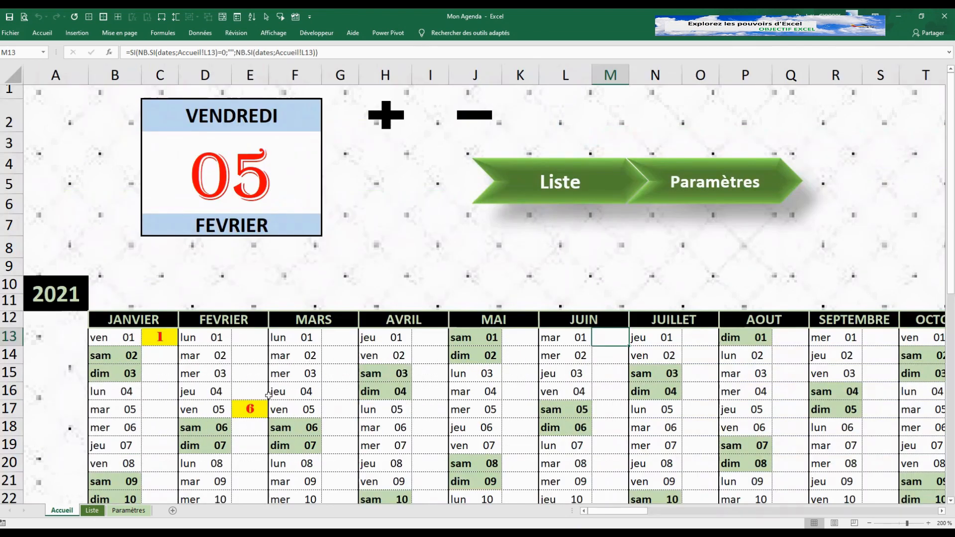
left_click(121, 337)
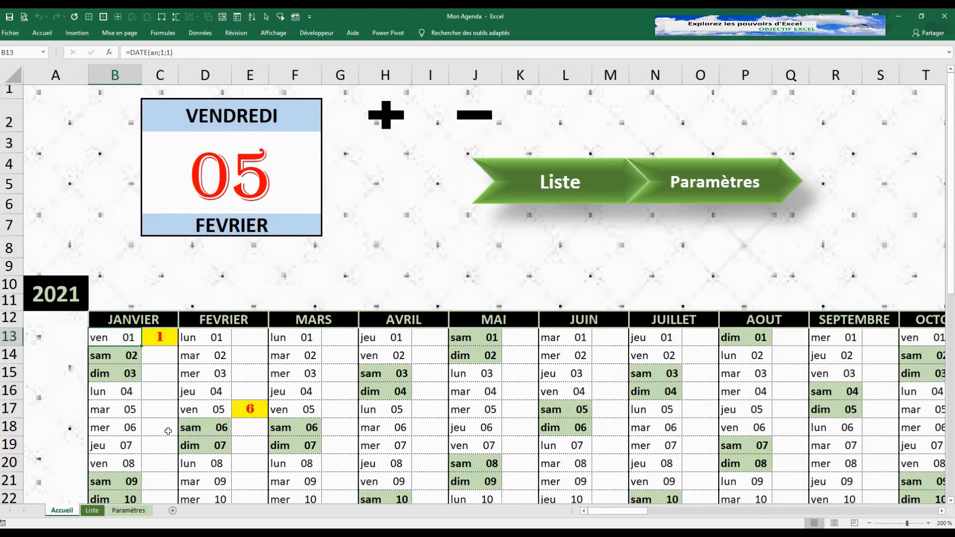
left_click(475, 118)
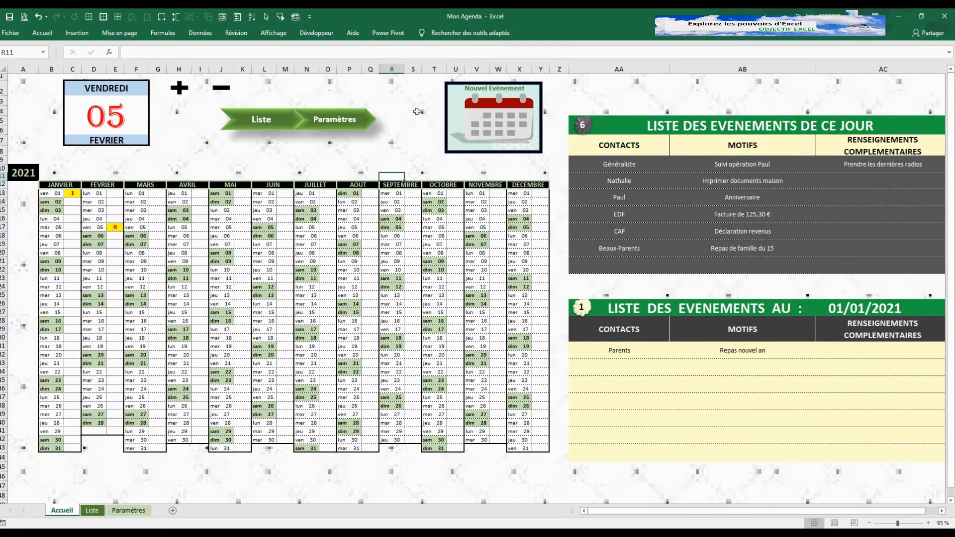
left_click(277, 34)
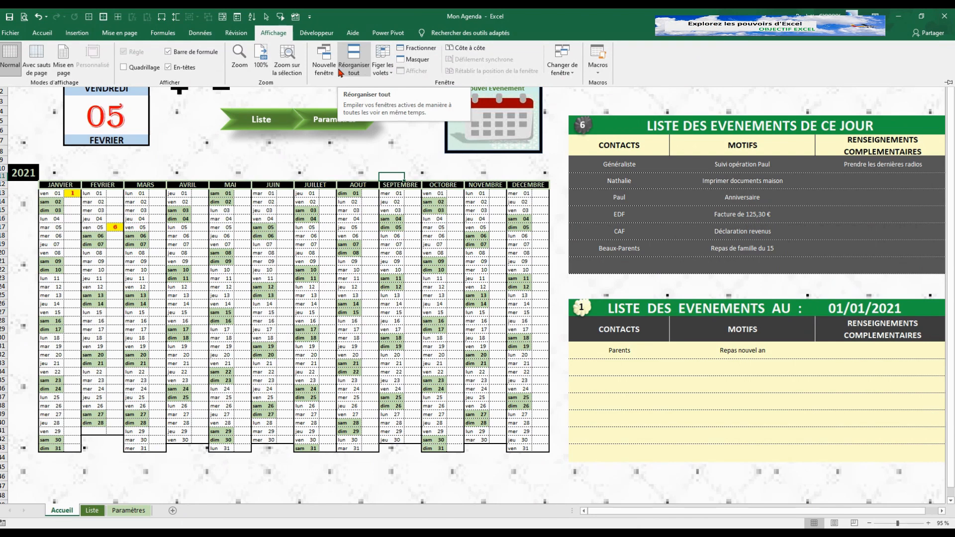
left_click(422, 50)
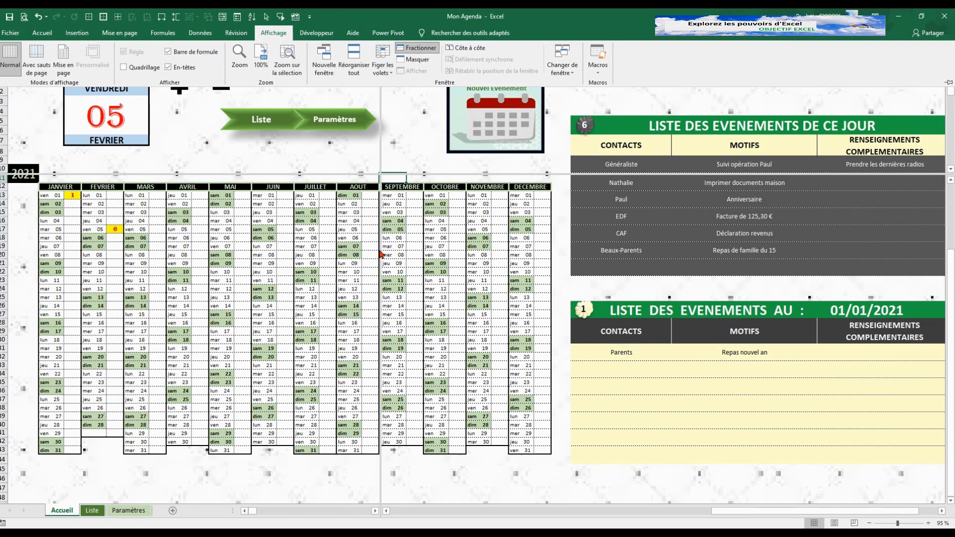
left_click(422, 48)
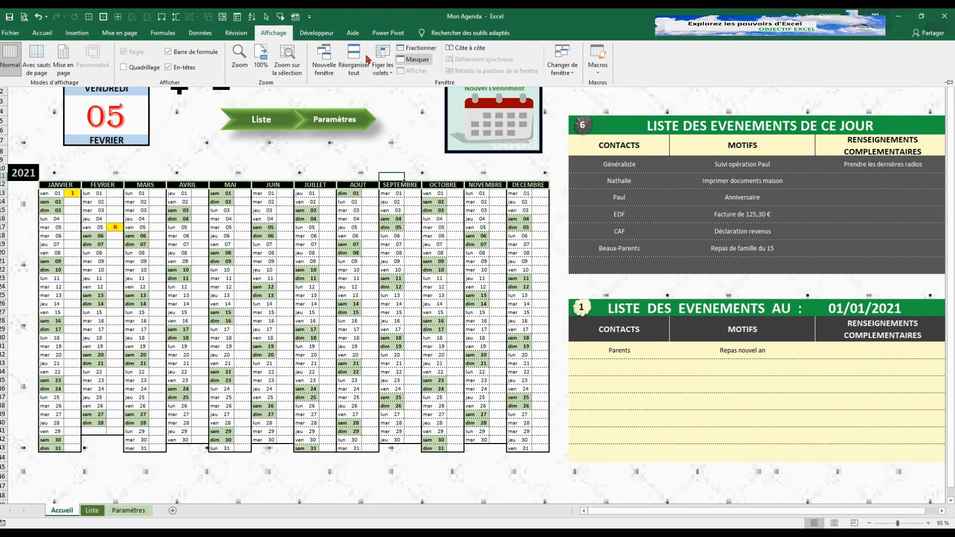
Step: Arrange the Mon Agenda and Classeur1 workbook windows horizontally, one above the other
left_click(275, 36)
left_click(275, 36)
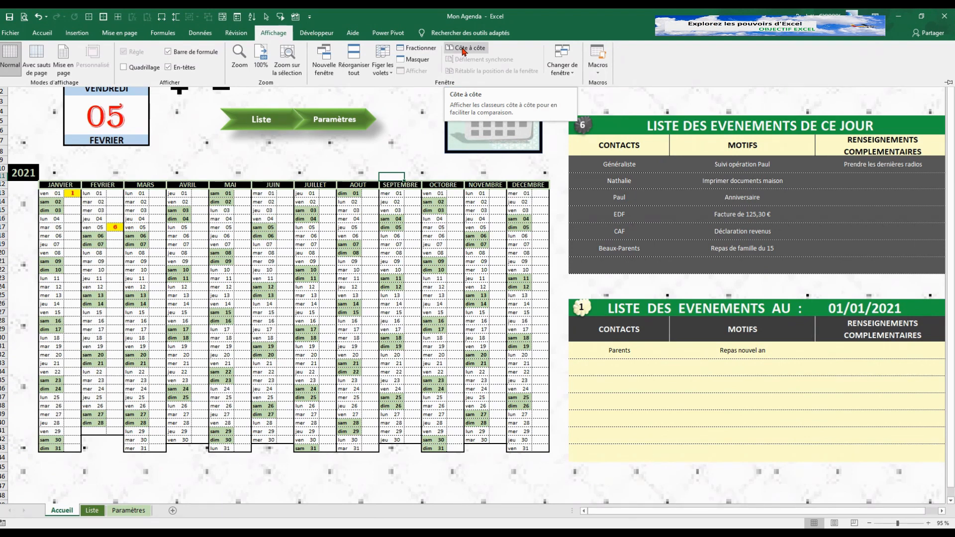
left_click(352, 58)
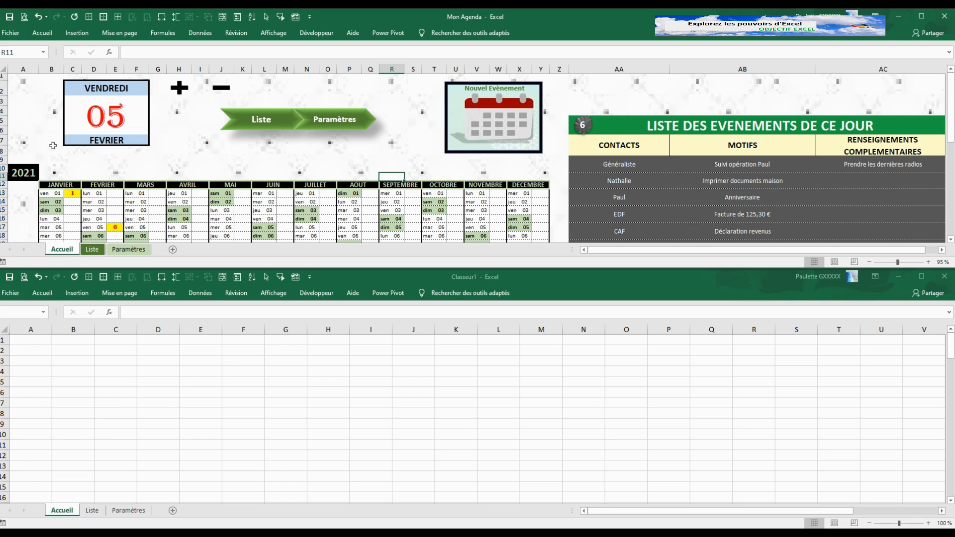
Step: Select all cells of Mon Agenda's Accueil sheet and reset the interrupted Worksheet_SelectionChange macro
left_click(4, 70)
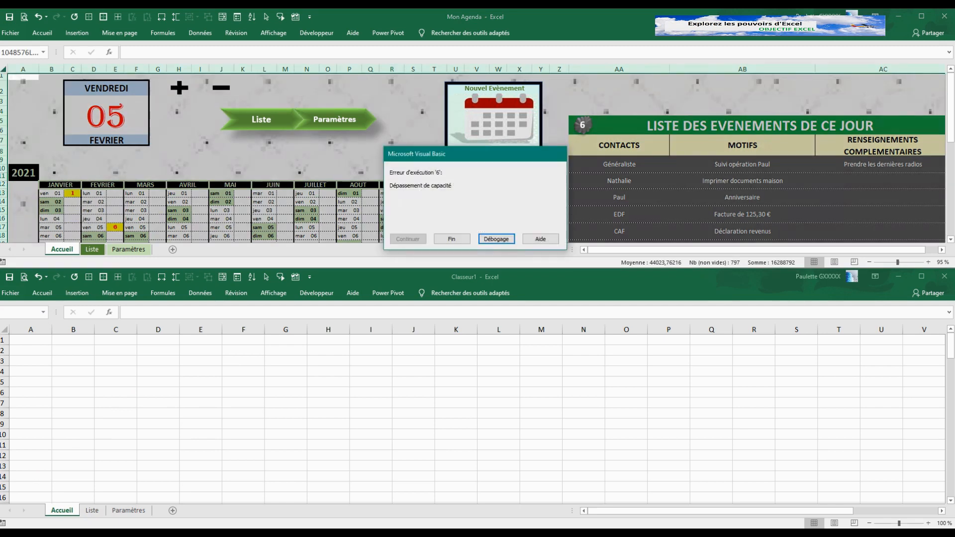
left_click(497, 238)
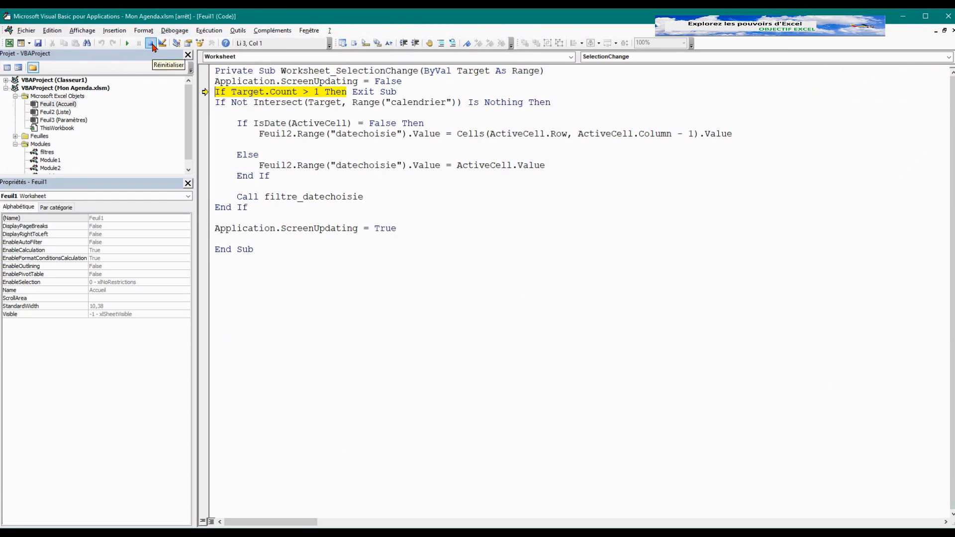
left_click(152, 46)
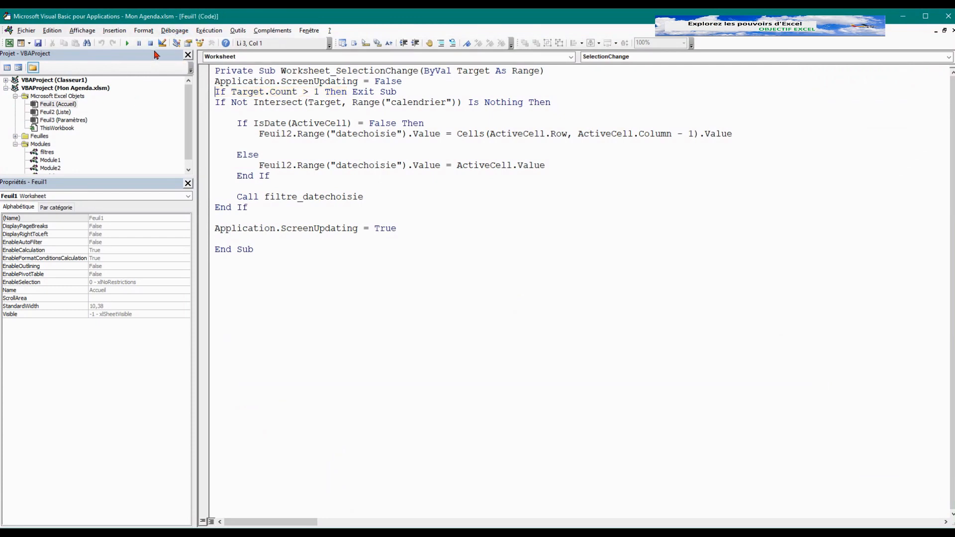
left_click(9, 42)
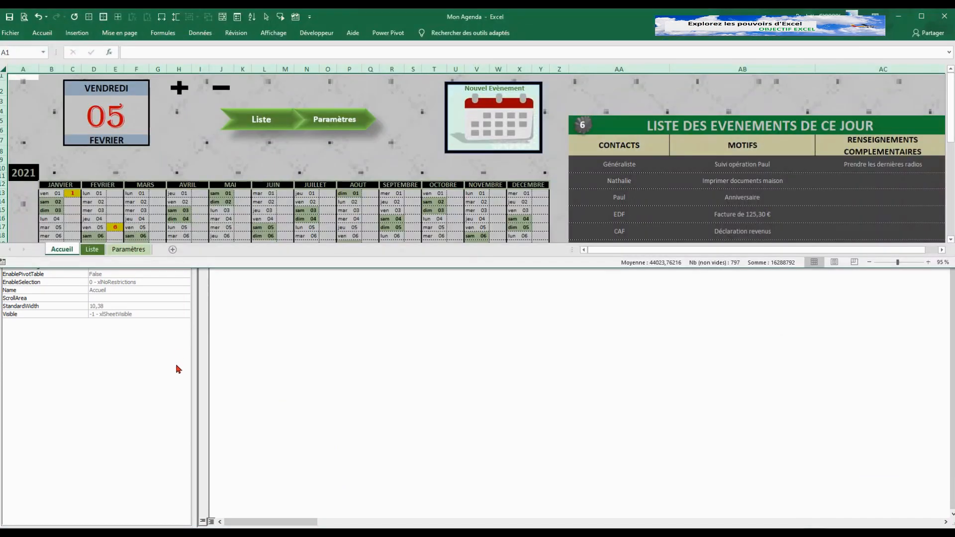
Step: Copy the whole Accueil sheet of Mon Agenda and close the Visual Basic editor
key("ctrl+c")
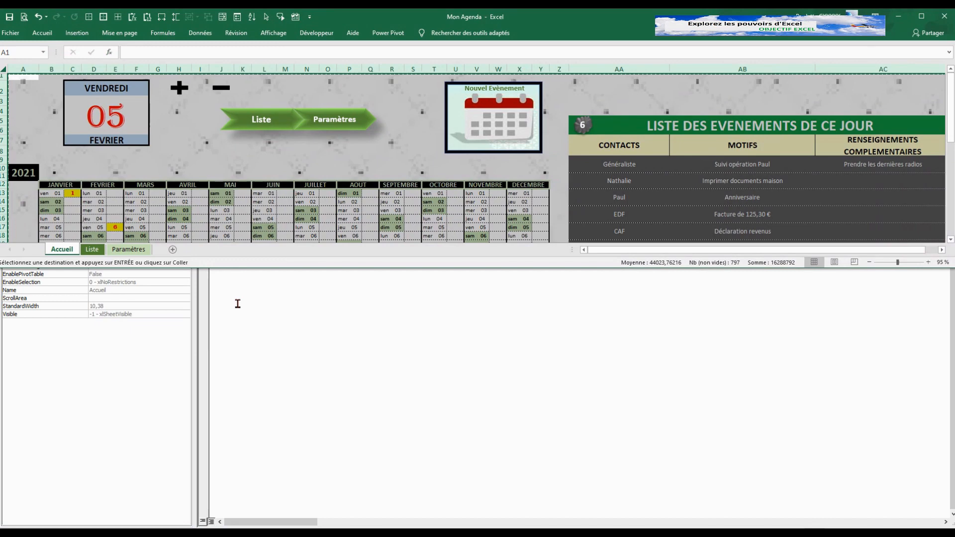
left_click(279, 361)
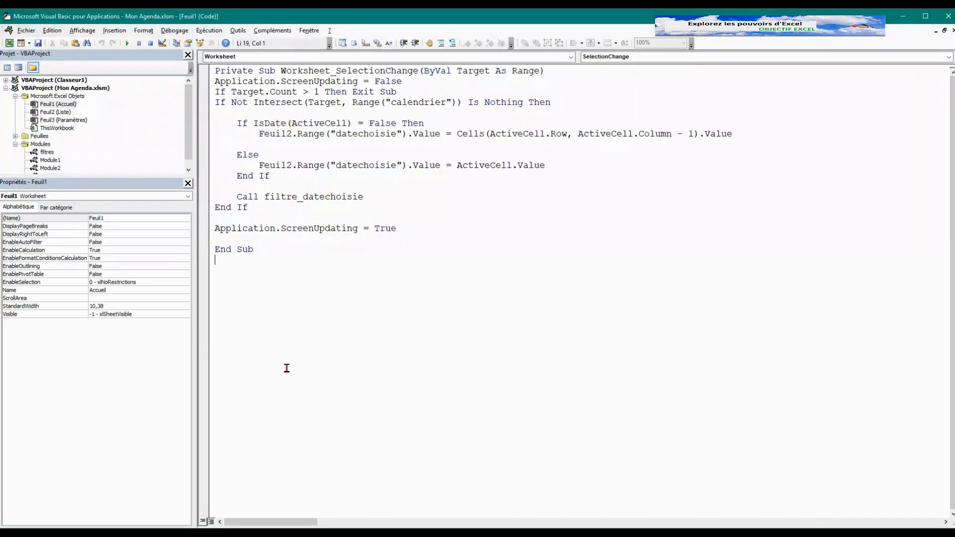
left_click(948, 17)
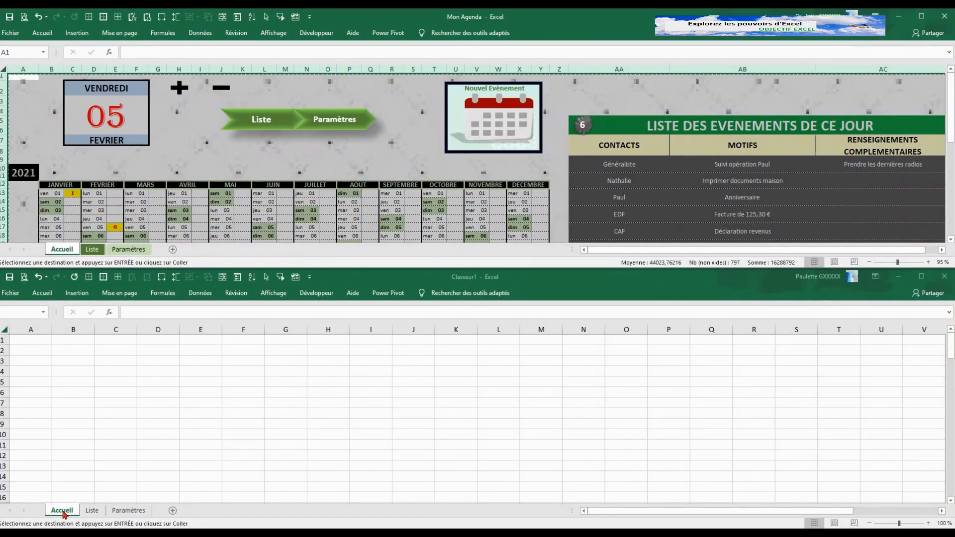
Step: Paste only the copied column widths into Classeur1's Accueil sheet, starting at cell A1
left_click(31, 342)
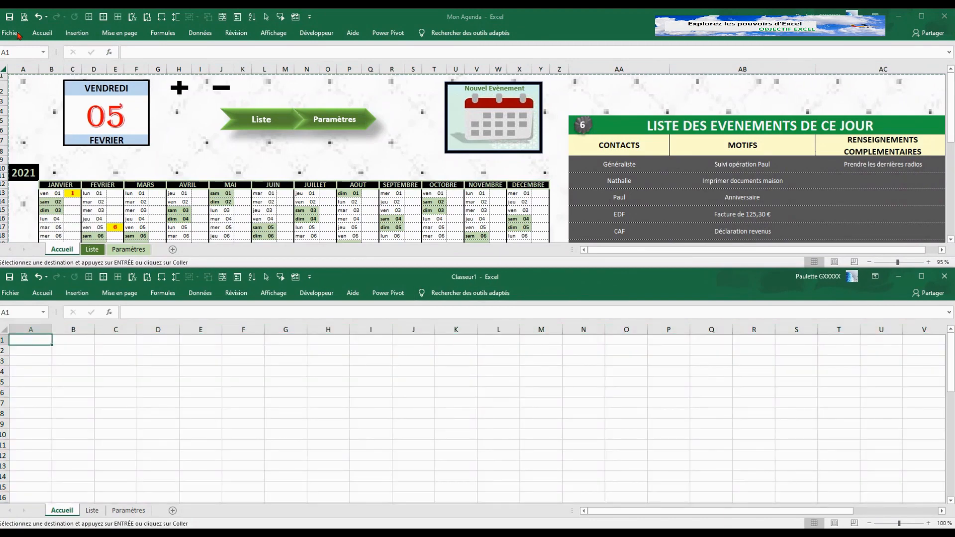
left_click(37, 35)
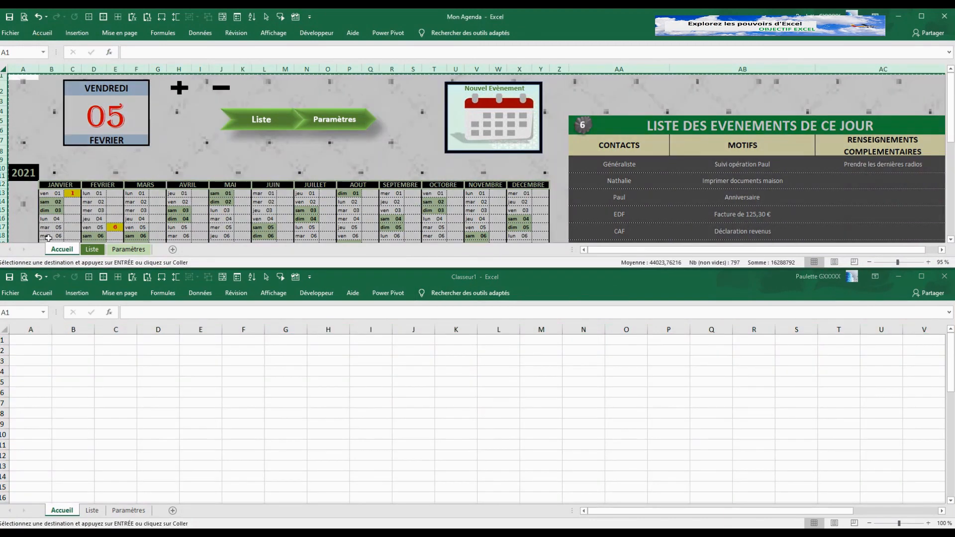
left_click(47, 367)
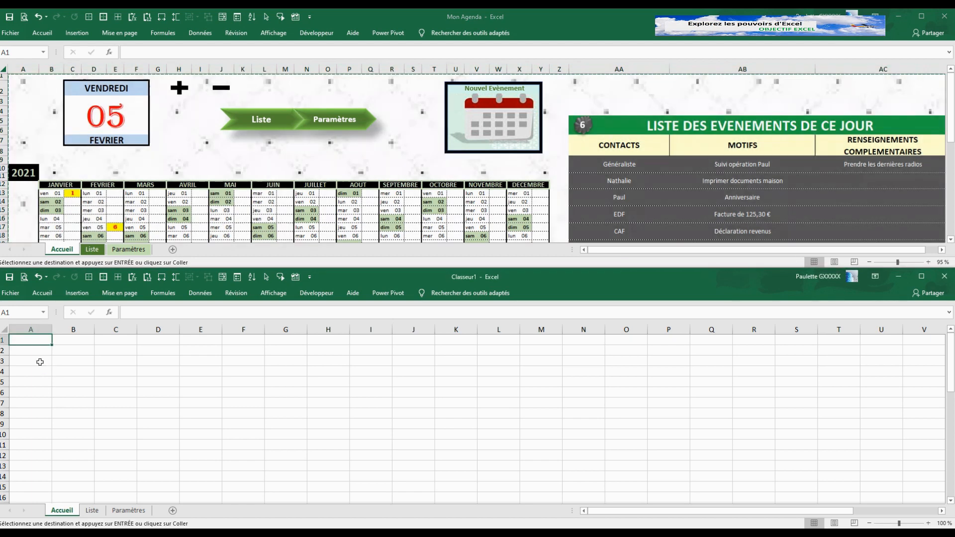
left_click(44, 35)
left_click(30, 339)
left_click(42, 294)
left_click(10, 336)
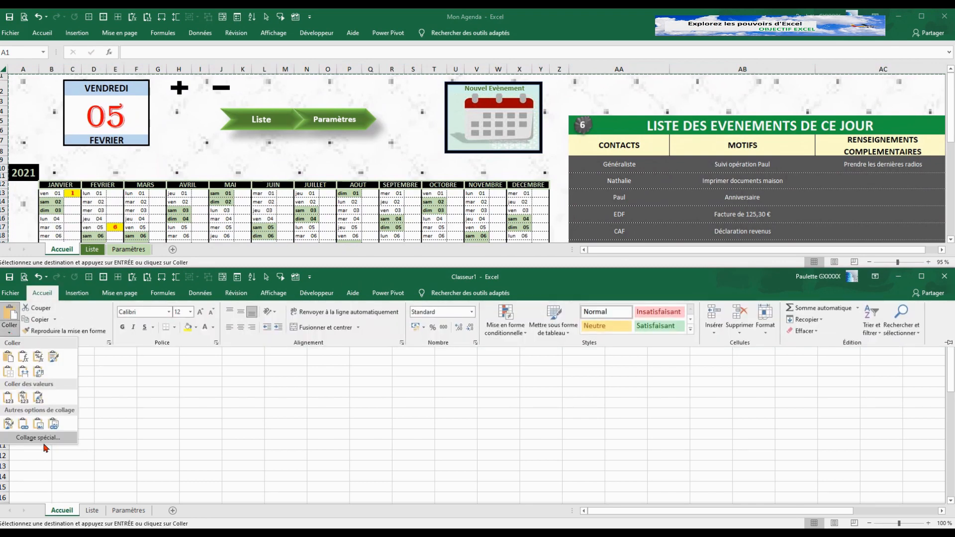
left_click(45, 443)
left_click(384, 416)
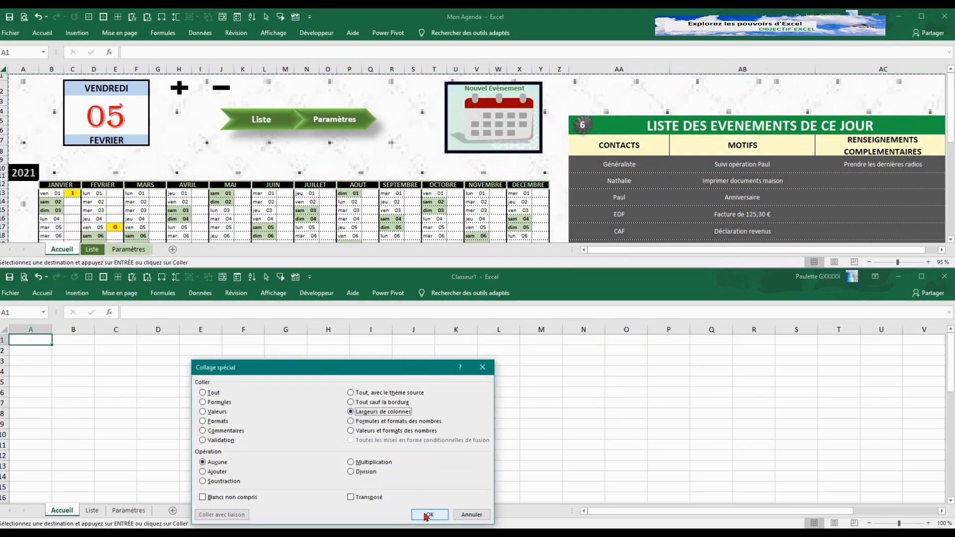
left_click(428, 514)
left_click(337, 428)
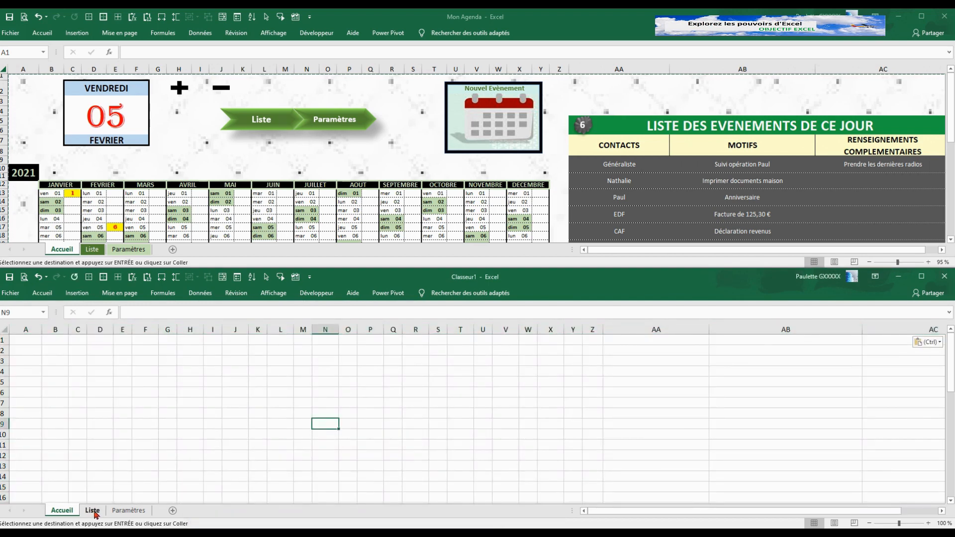
Step: Copy all cells of Mon Agenda's Liste sheet and paste only the column widths into Classeur1's Liste sheet from A1
left_click(92, 511)
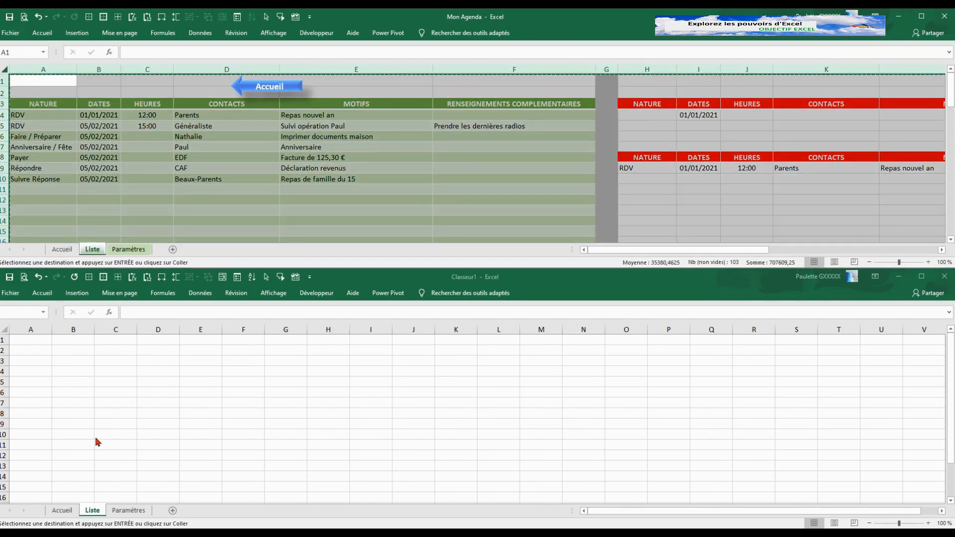
left_click(328, 456)
left_click(31, 340)
left_click(42, 293)
left_click(9, 330)
left_click(33, 423)
left_click(384, 415)
left_click(428, 514)
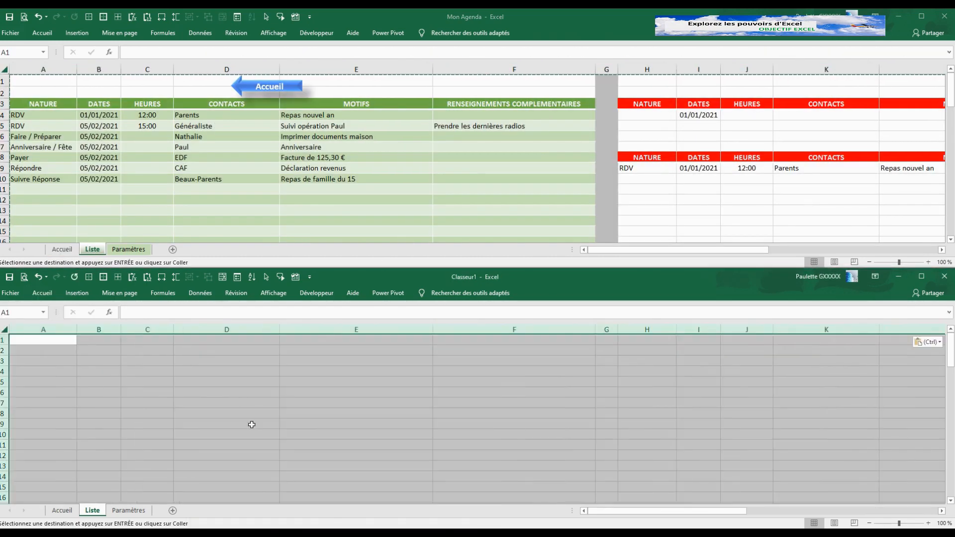
Step: Copy all cells of Mon Agenda's Paramètres sheet and show the Paramètres sheet of Classeur1
left_click(209, 248)
left_click(129, 249)
left_click(5, 69)
key("ctrl+c")
left_click(464, 271)
left_click(128, 511)
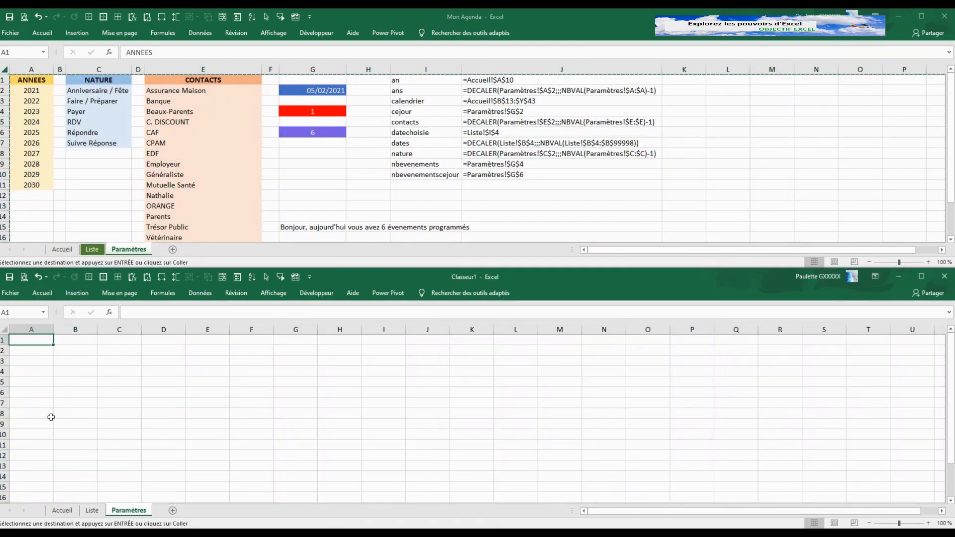
Step: Paste only the copied column widths into Classeur1's Paramètres sheet, starting at cell A1
left_click(42, 293)
left_click(9, 330)
left_click(33, 440)
left_click(384, 416)
left_click(428, 514)
left_click(368, 404)
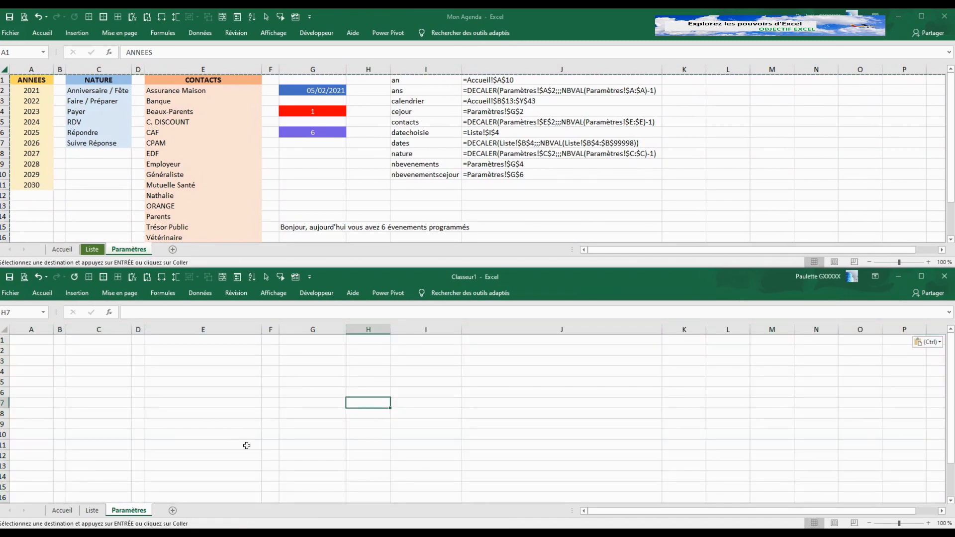
left_click(467, 210)
left_click(778, 234)
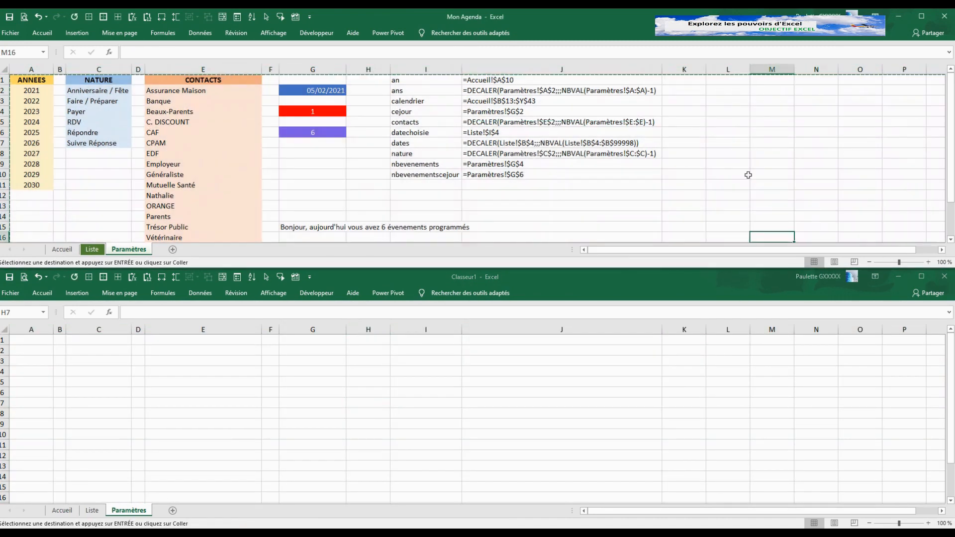
left_click(89, 194)
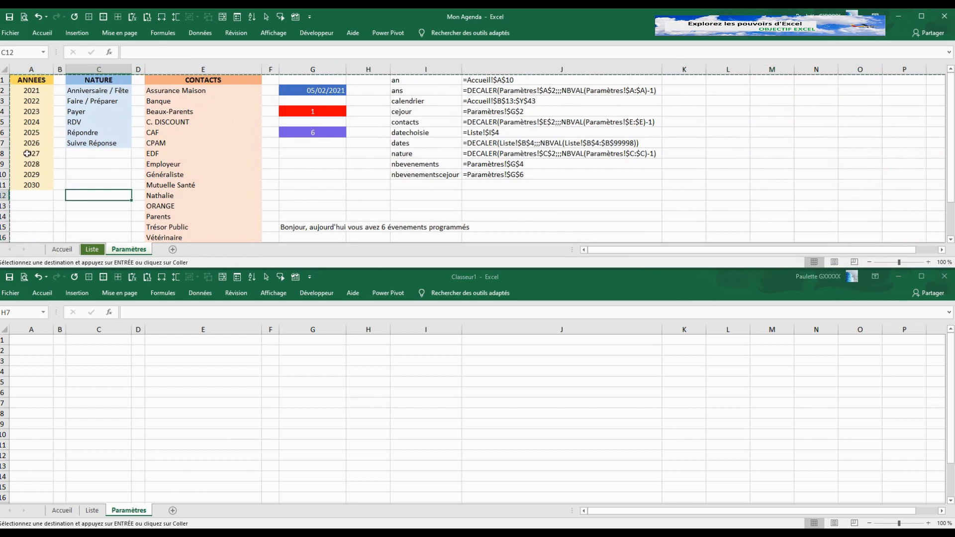
left_click(62, 249)
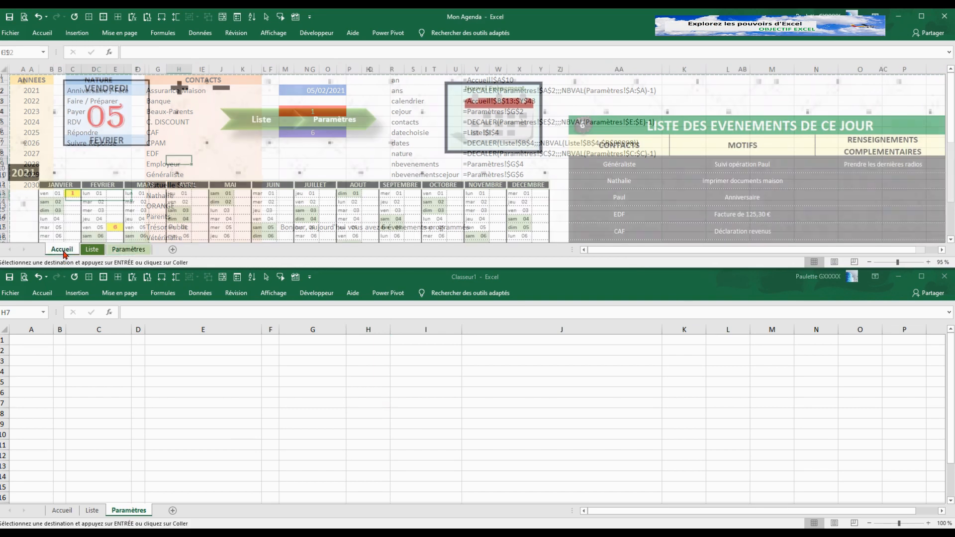
left_click(123, 250)
left_click(114, 81)
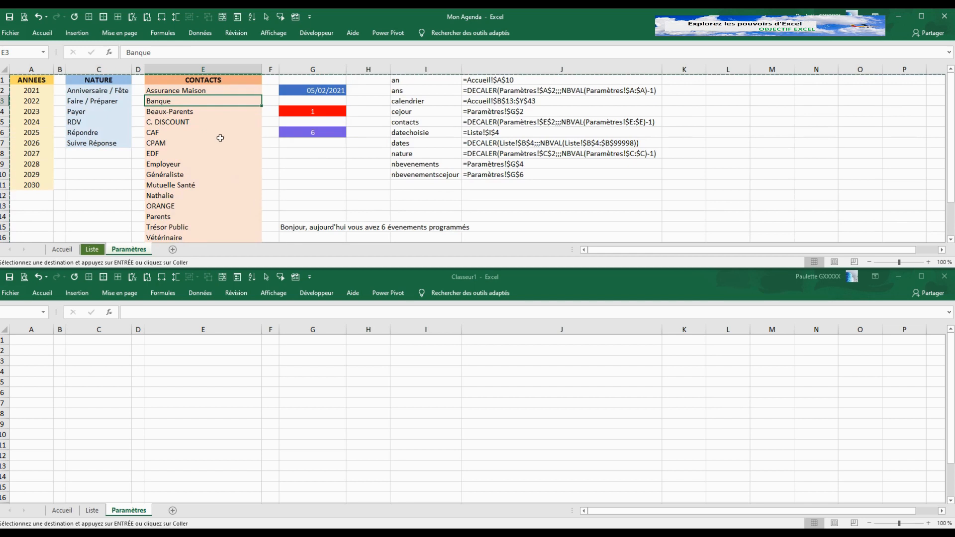
left_click(306, 187)
Step: Copy the ANNEES, NATURE and CONTACTS tables (A1:E16) from Mon Agenda's Paramètres sheet into Classeur1's Paramètres sheet at A1
left_click(36, 81)
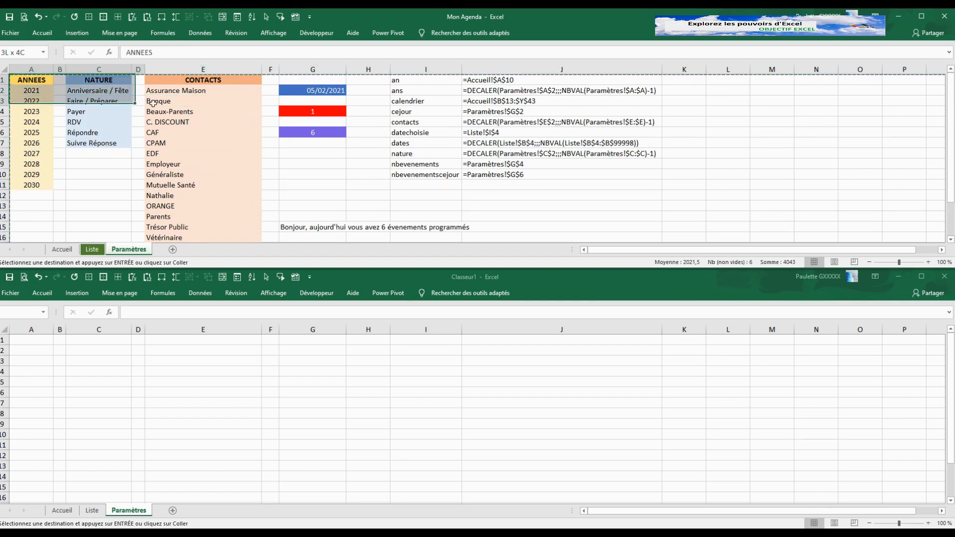
left_click_drag(35, 81, 207, 163)
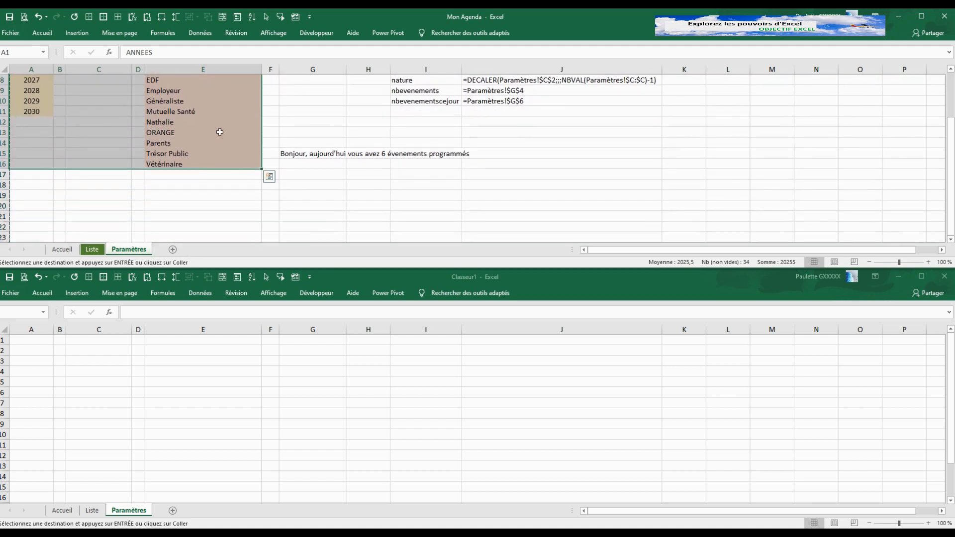
key("ctrl+c")
left_click(126, 510)
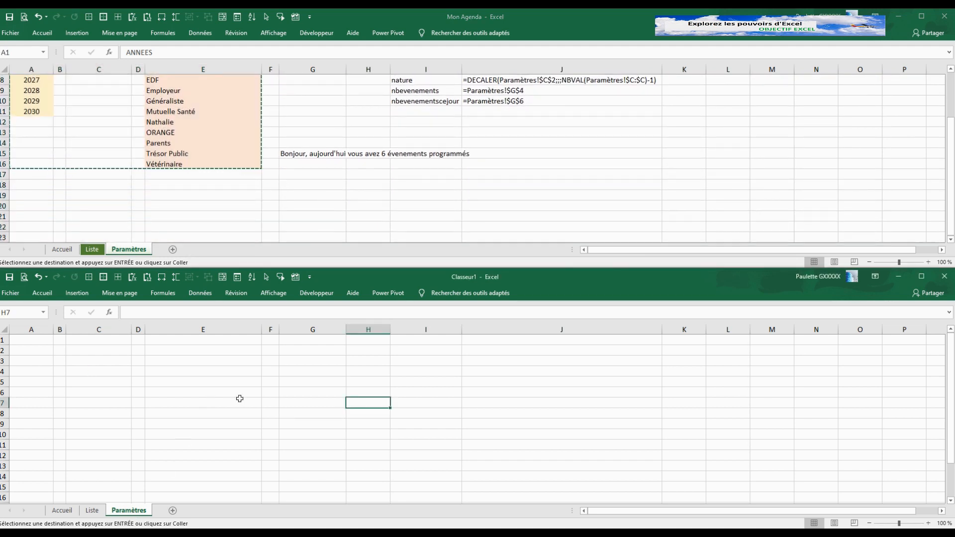
left_click(239, 398)
left_click(31, 341)
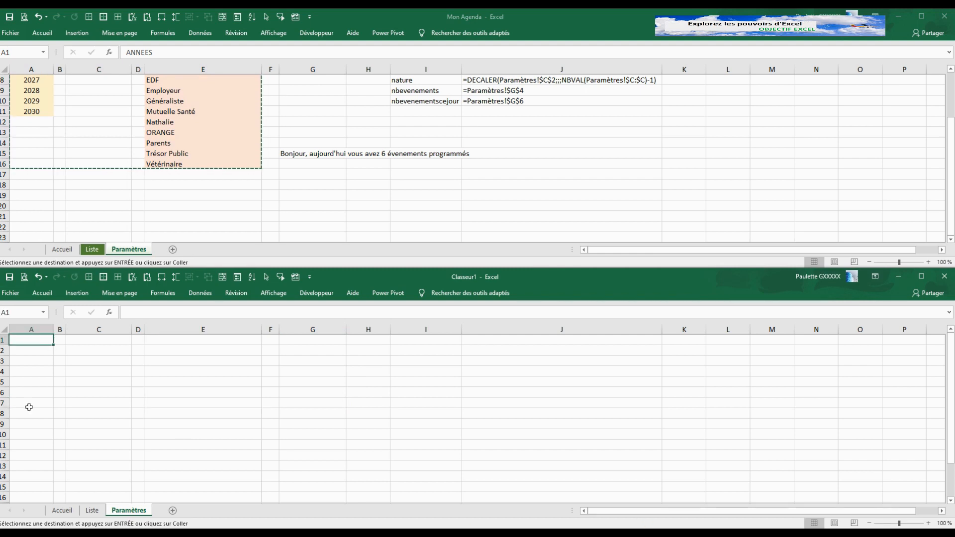
left_click(97, 125)
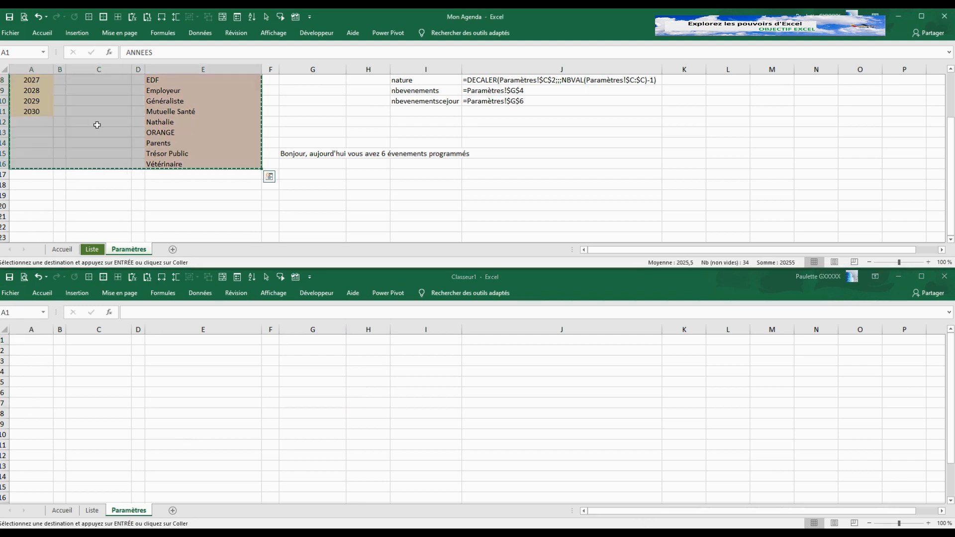
scroll(140, 133, "up", 3)
left_click(29, 342)
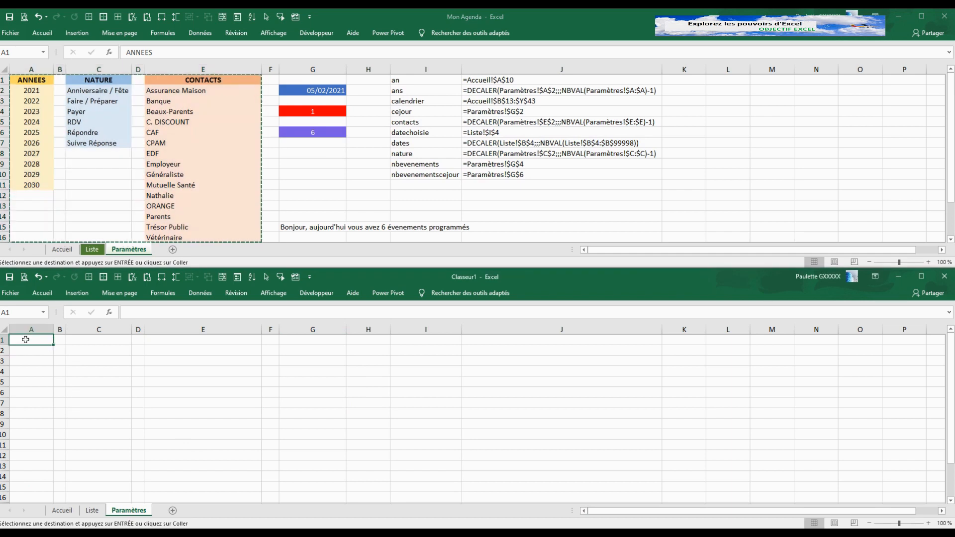
key("ctrl+v")
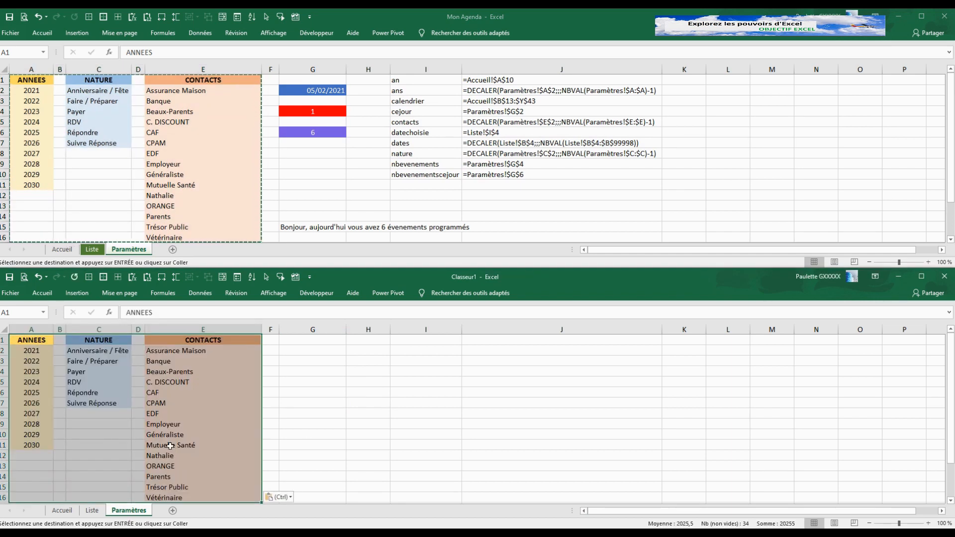
left_click(240, 401)
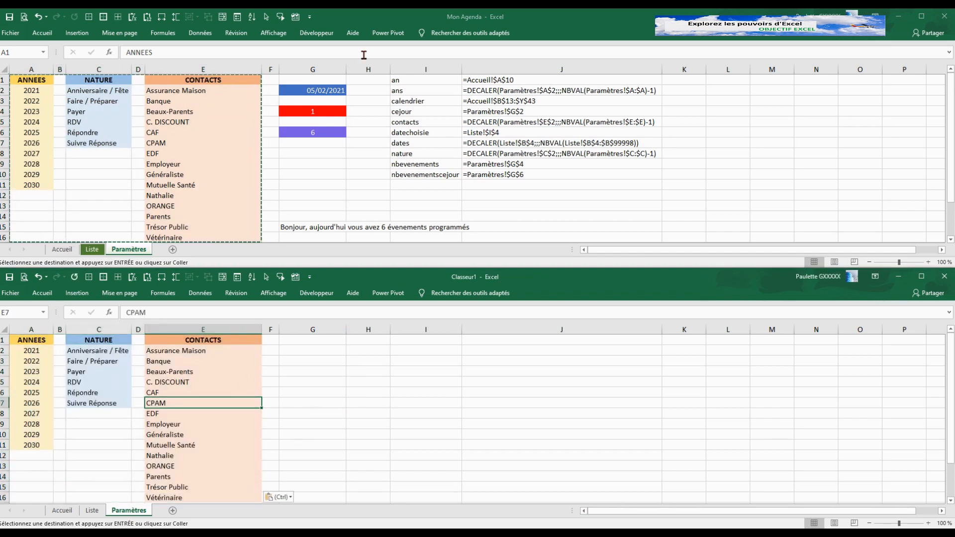
Step: Examine the formulas in G2, G4 and G6 and the list of defined names in columns I and J of Mon Agenda's Paramètres sheet
left_click(319, 91)
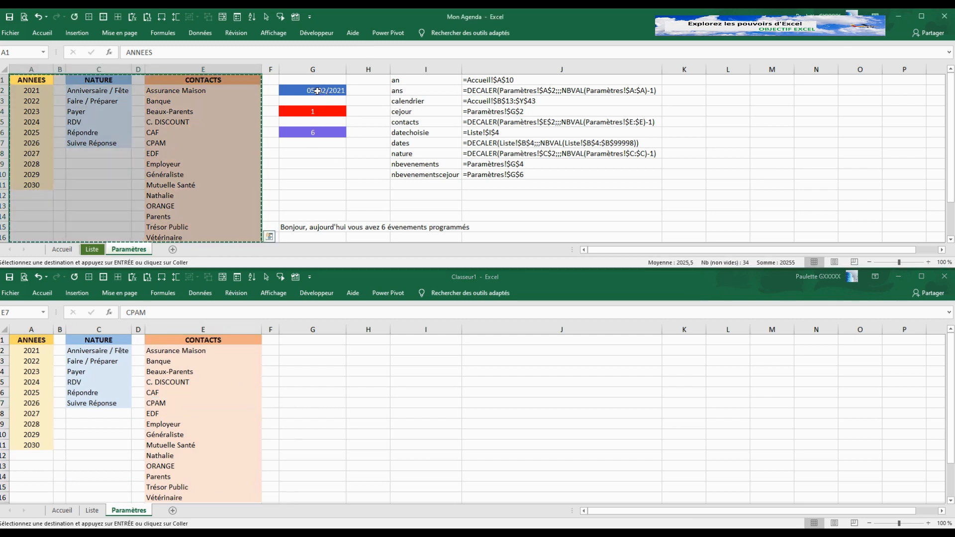
left_click(319, 90)
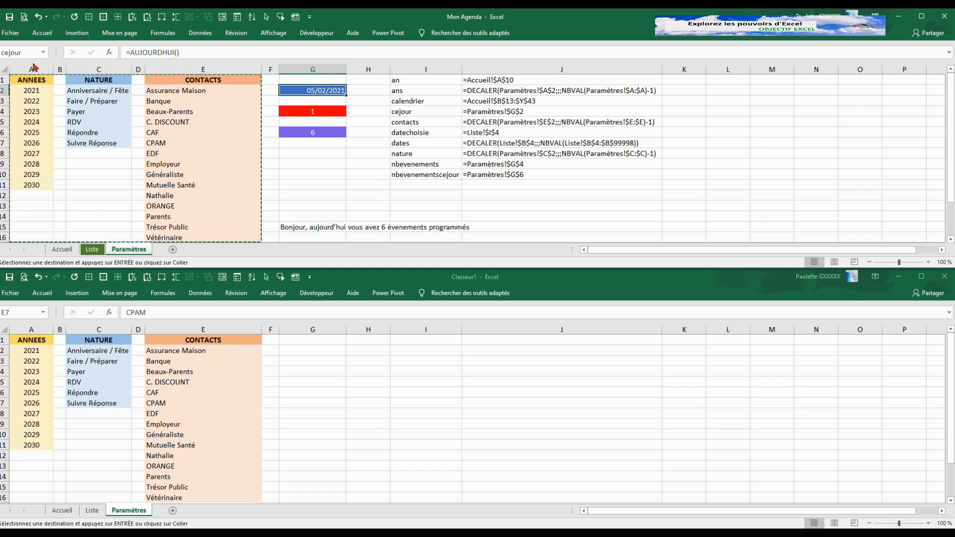
left_click(321, 110)
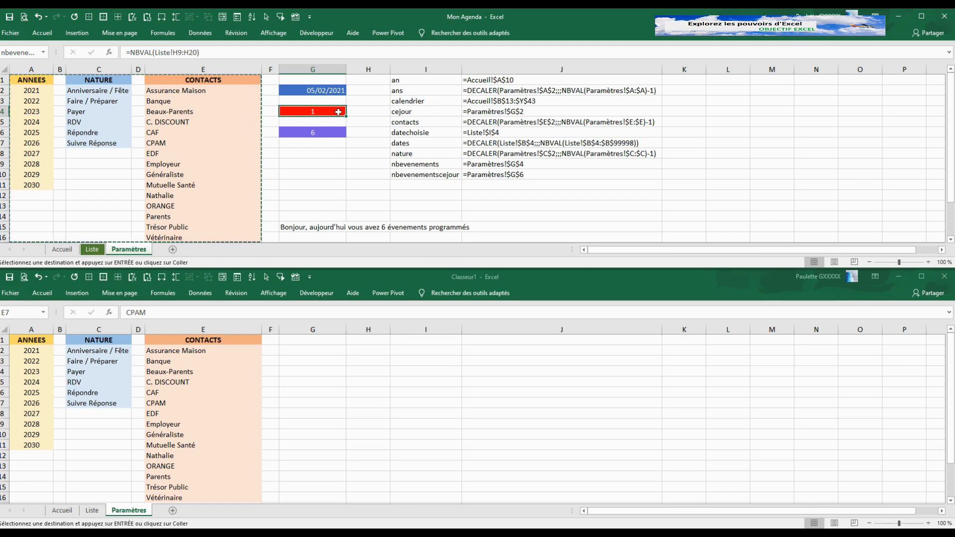
left_click(329, 131)
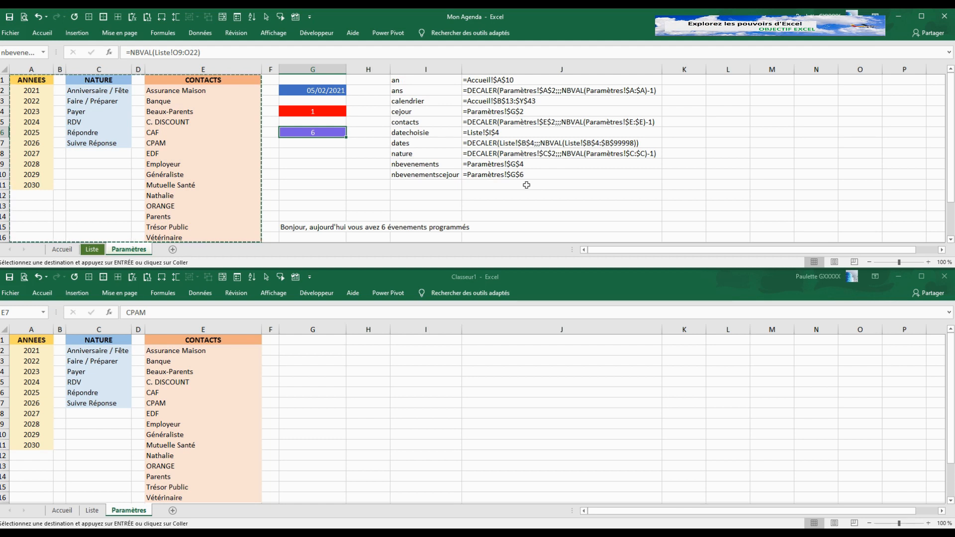
left_click(431, 82)
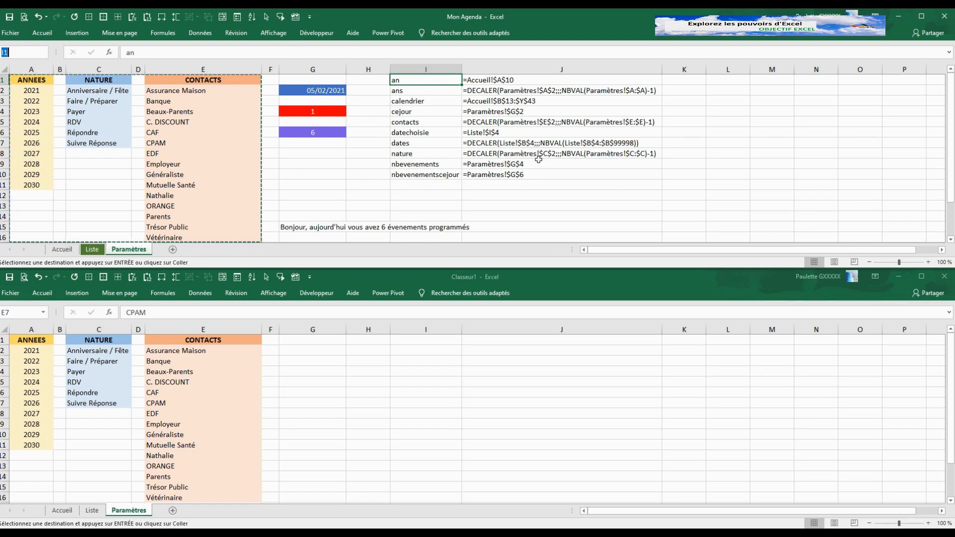
left_click(501, 79)
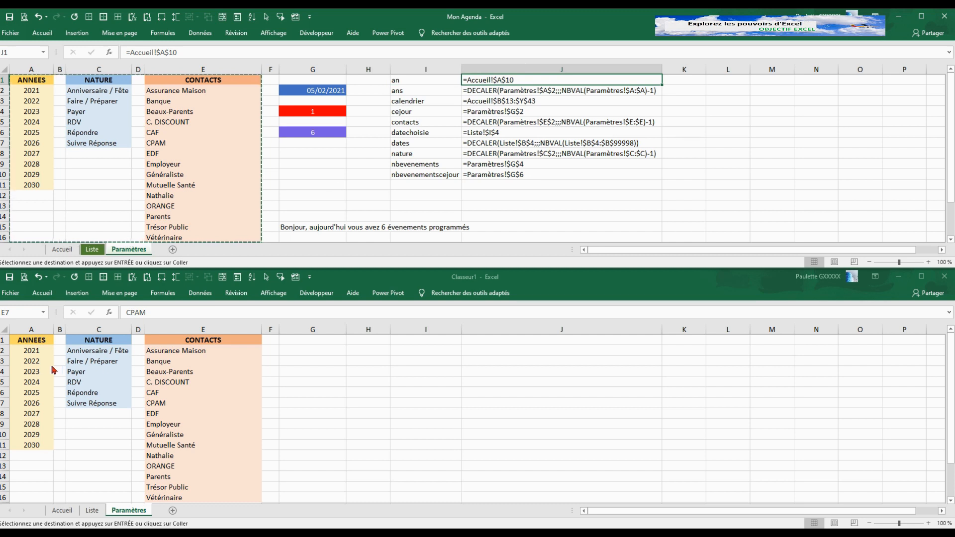
Step: Check which defined names already exist in Classeur1
left_click(164, 401)
left_click(290, 400)
left_click(20, 343)
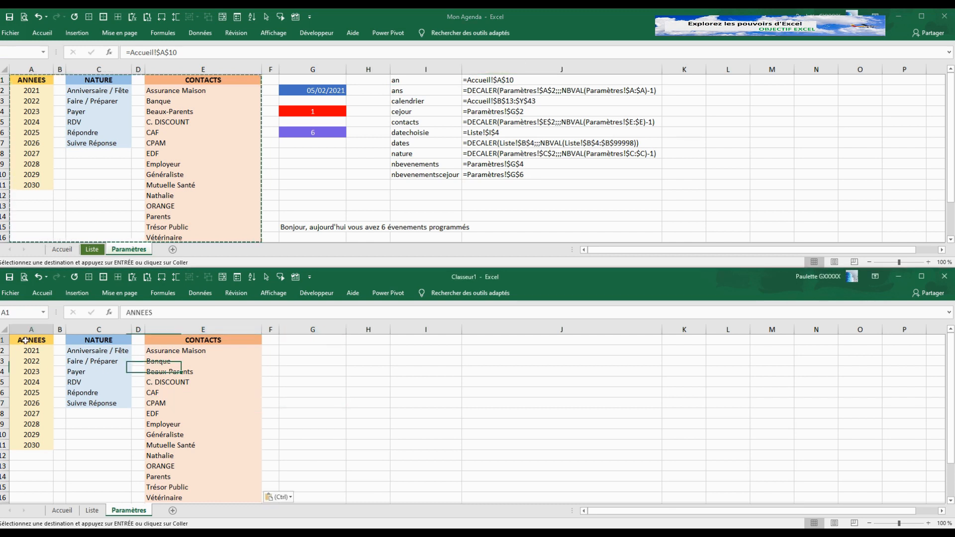
left_click(43, 312)
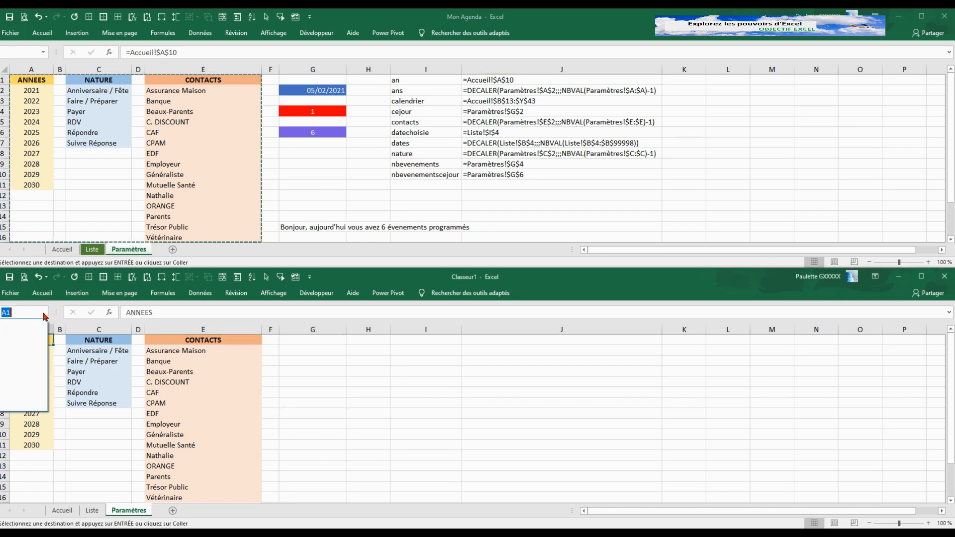
left_click(371, 392)
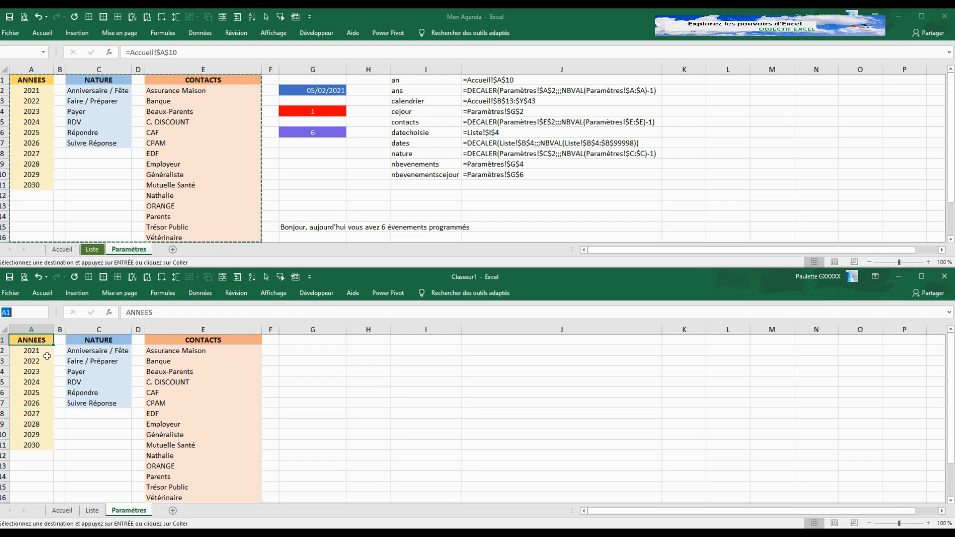
Step: Define the name ans for the ANNEES column, range A1:A11, on Classeur1's Paramètres sheet with workbook scope
left_click_drag(47, 345, 43, 446)
key("ctrl+v")
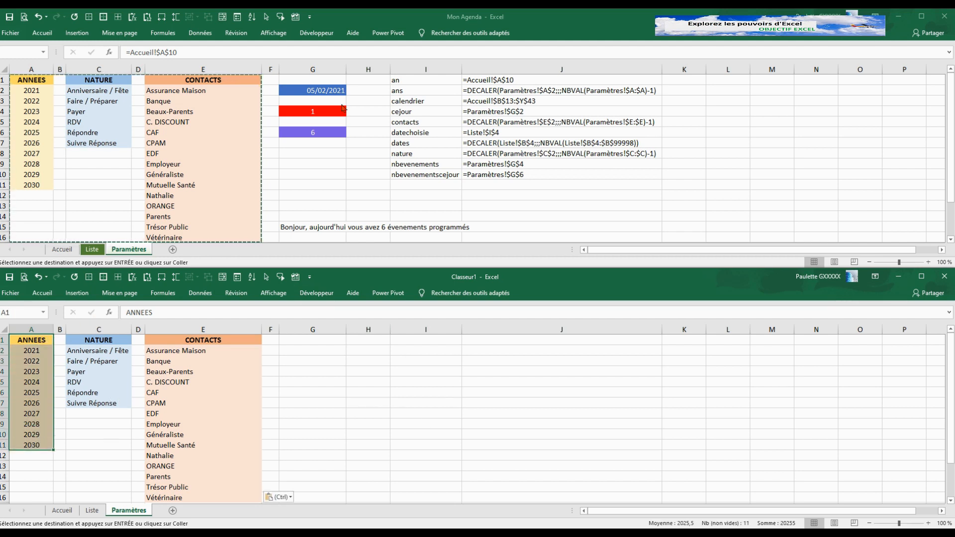
left_click(175, 38)
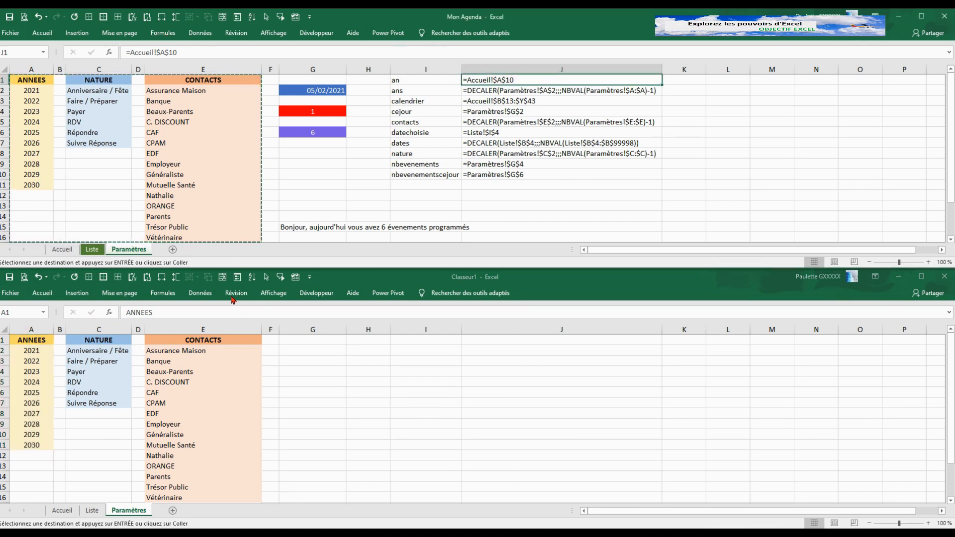
left_click(156, 297)
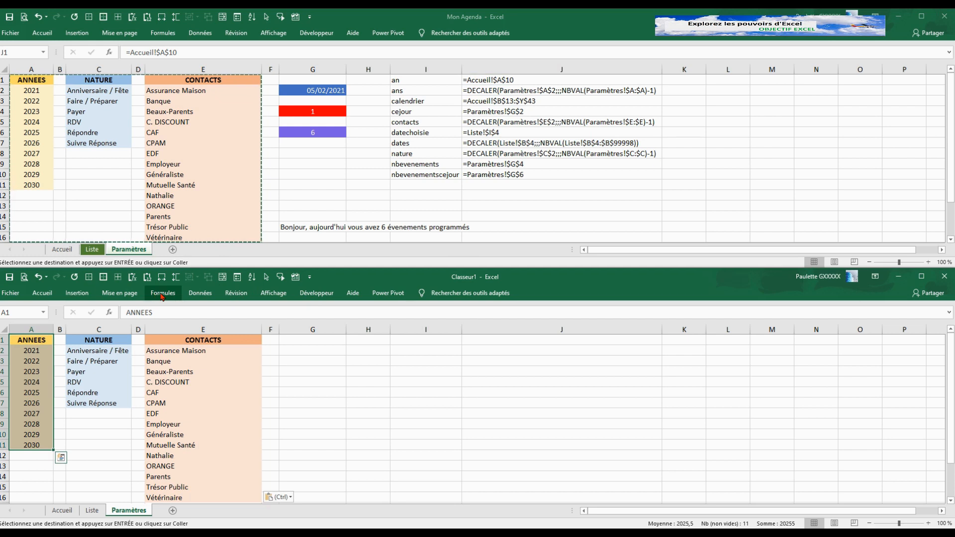
left_click(162, 297)
left_click(390, 310)
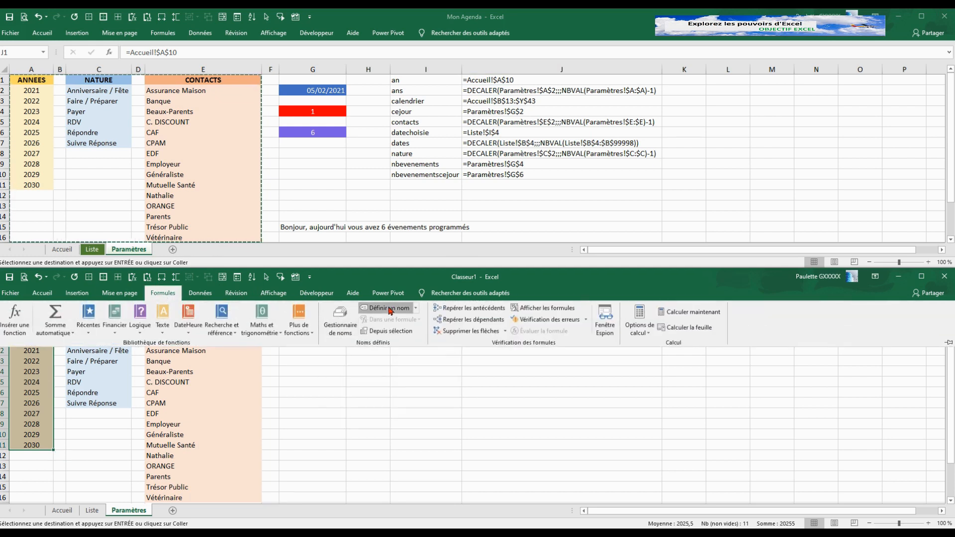
left_click(350, 408)
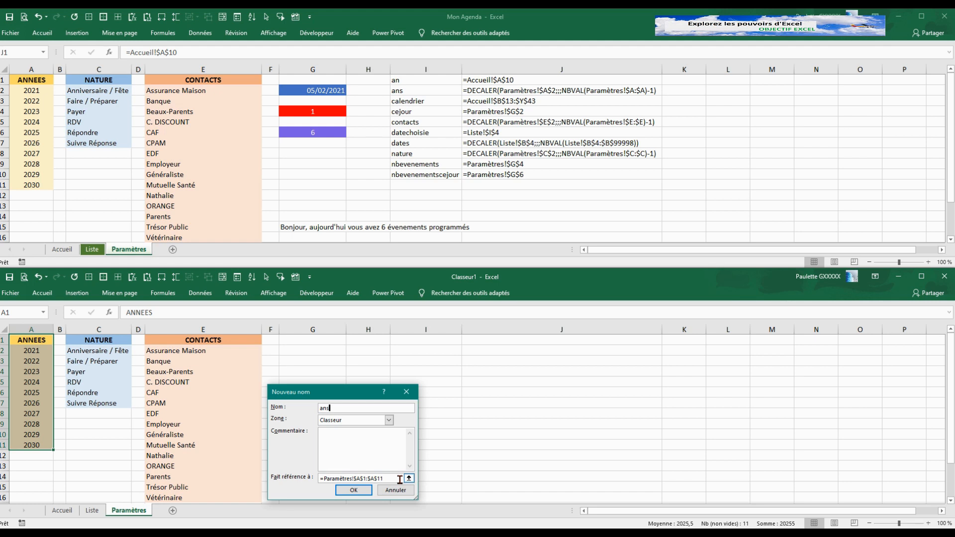
left_click(360, 490)
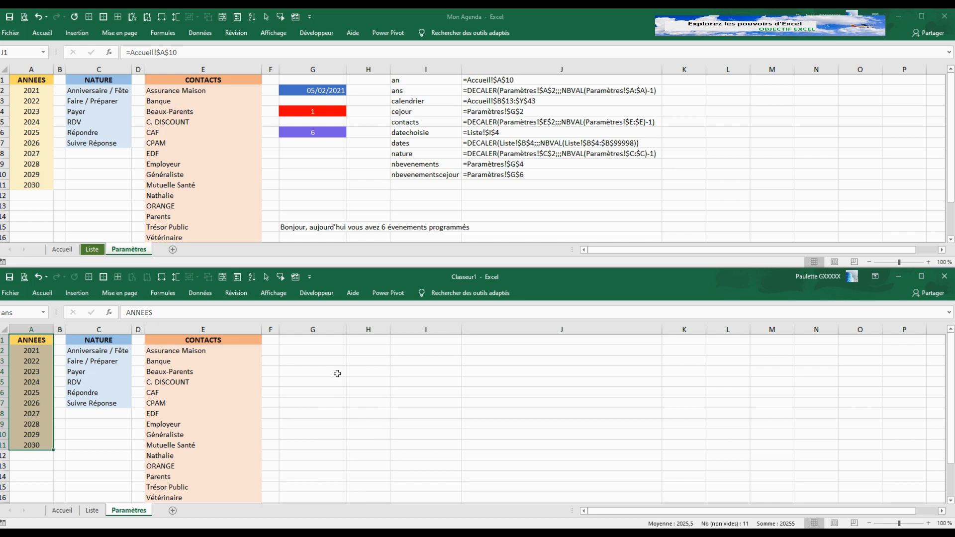
Step: Review the reference of the name ans in Classeur1's name manager
scroll(337, 373, "down", 3)
scroll(337, 374, "up", 2)
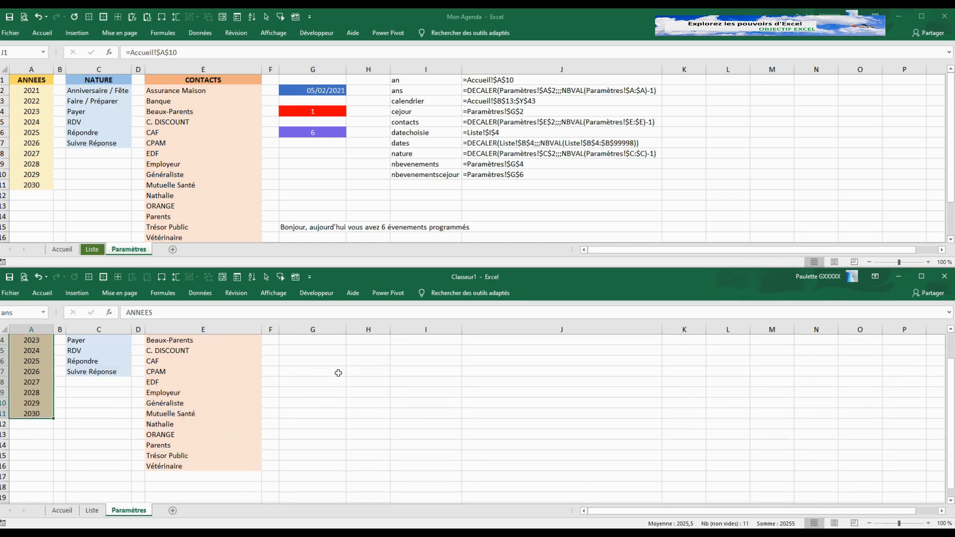
left_click(37, 373)
left_click(163, 293)
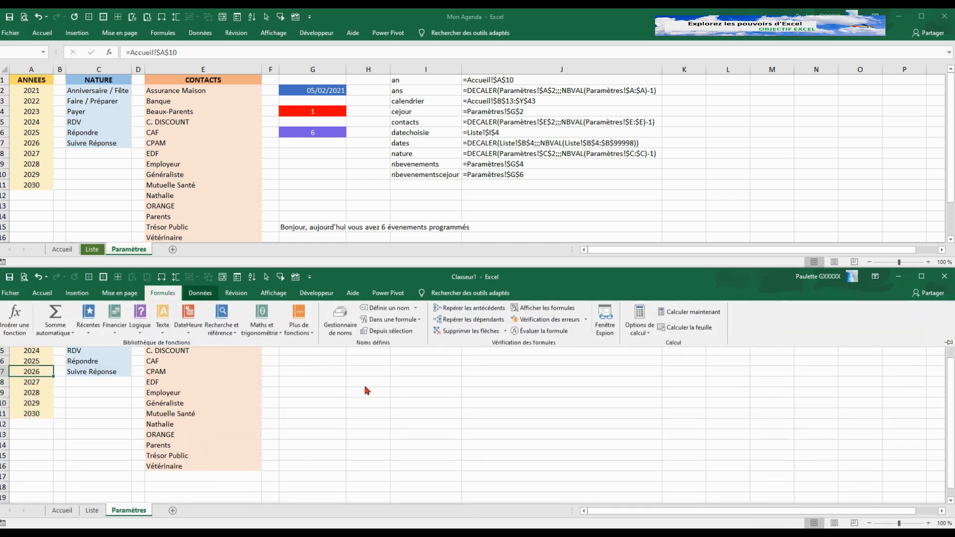
left_click(341, 321)
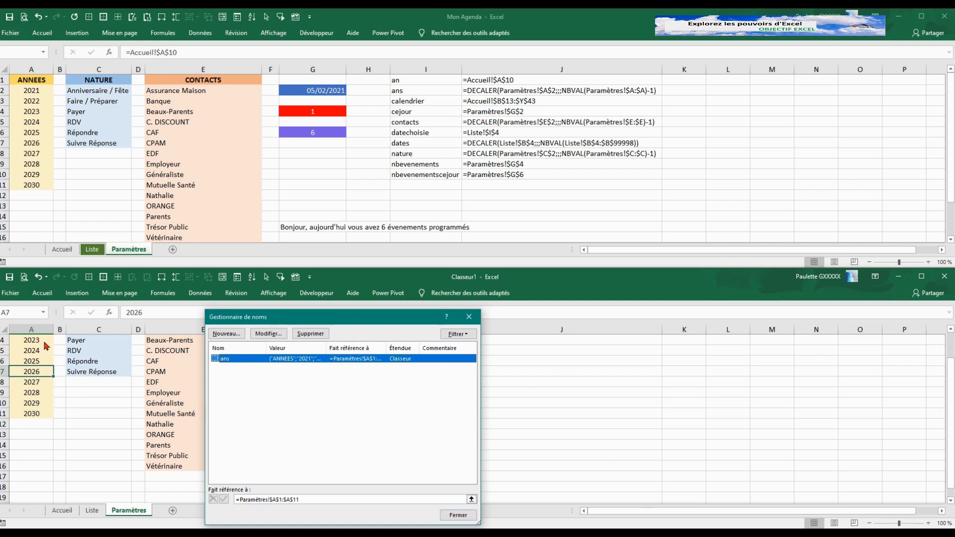
left_click(458, 516)
left_click_drag(82, 416, 73, 421)
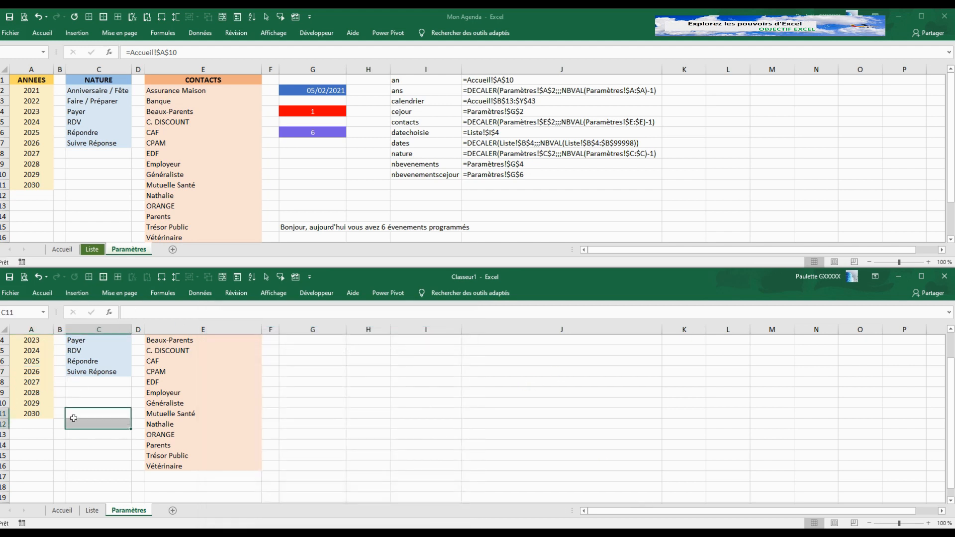
Step: Redefine the name ans in Classeur1 to refer to =DECALER(Paramètres!$A$2;;;NBVAL(Paramètres!$A:$A)-1)
scroll(60, 398, "up", 1)
left_click_drag(46, 340, 40, 446)
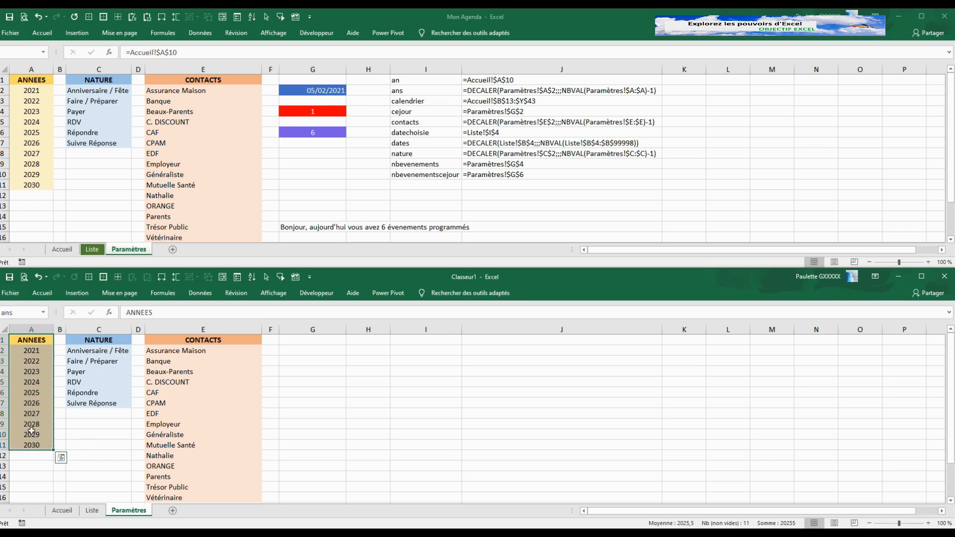
left_click(163, 294)
left_click(341, 316)
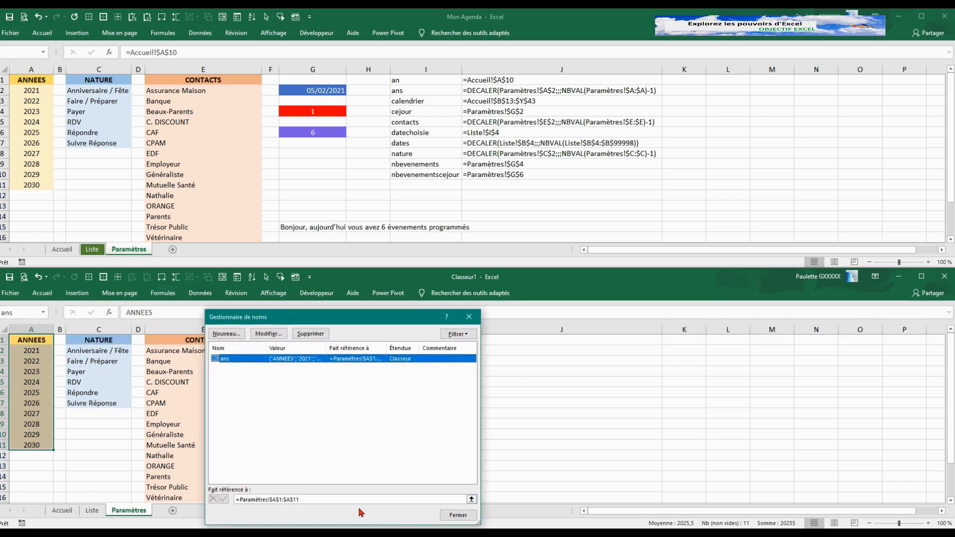
left_click(240, 501)
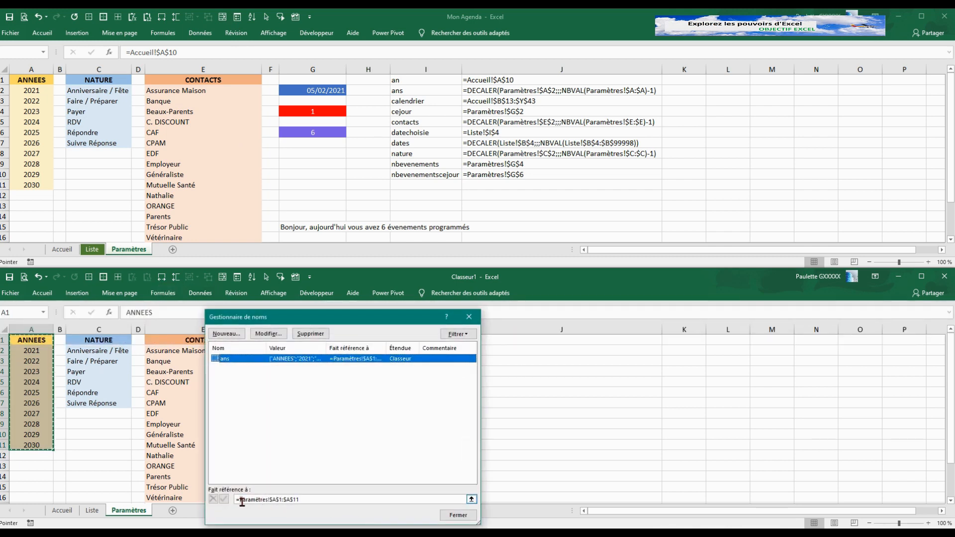
left_click(240, 500)
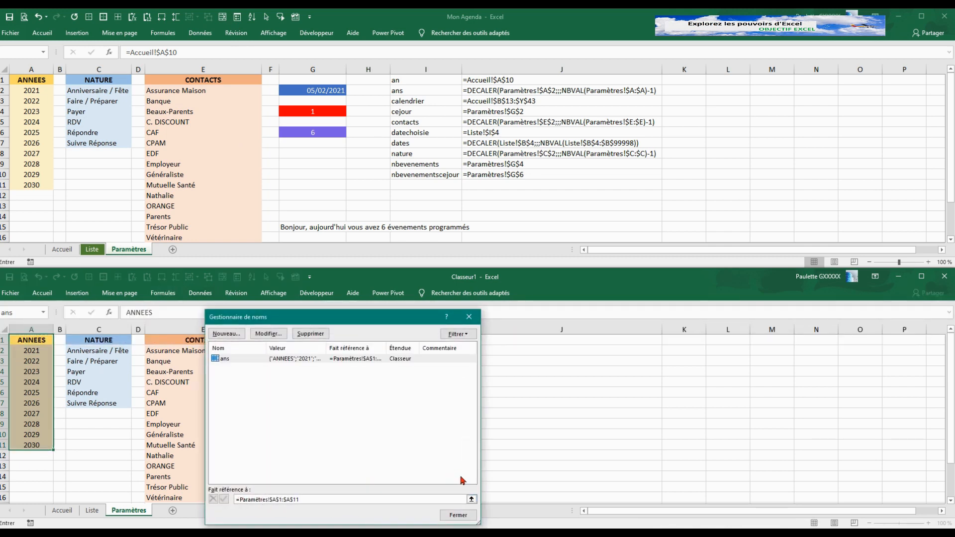
type("decaler")
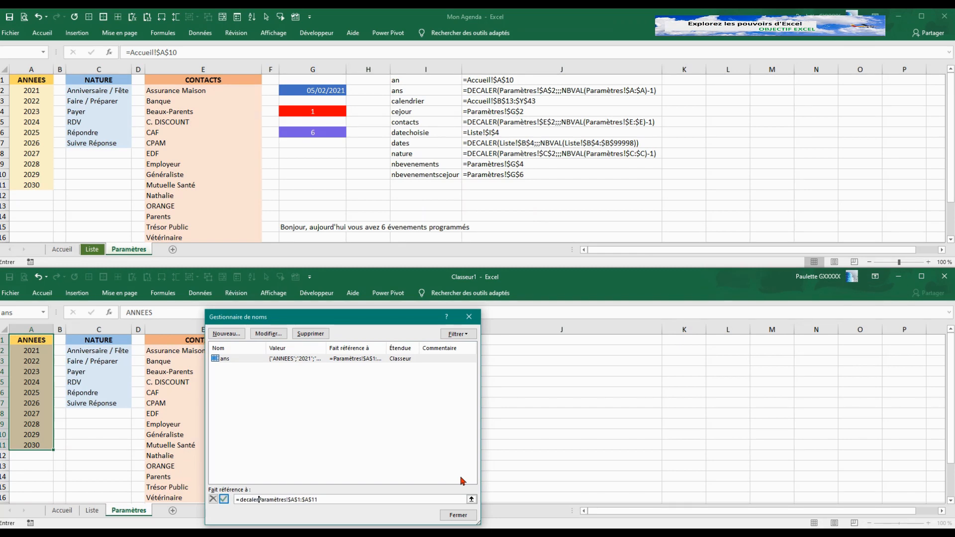
type("(")
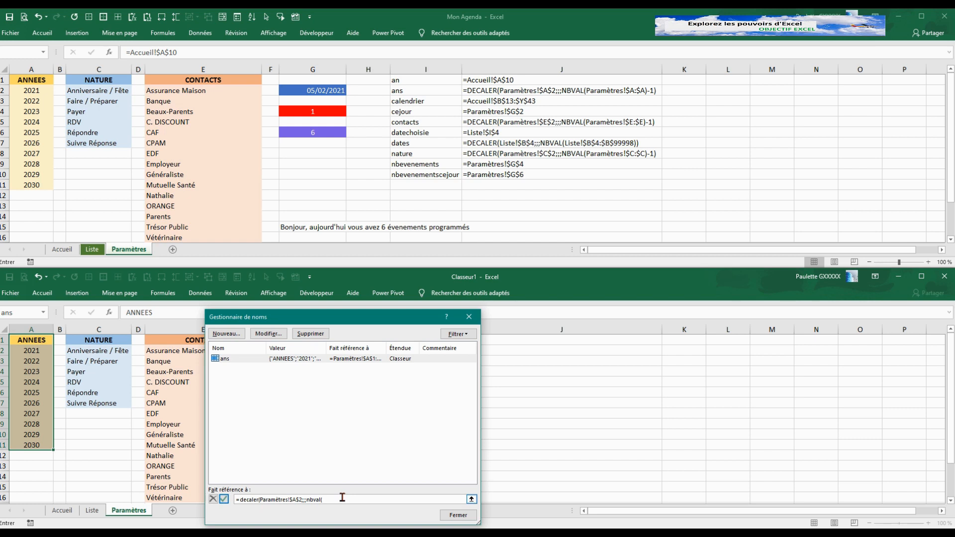
left_click(31, 329)
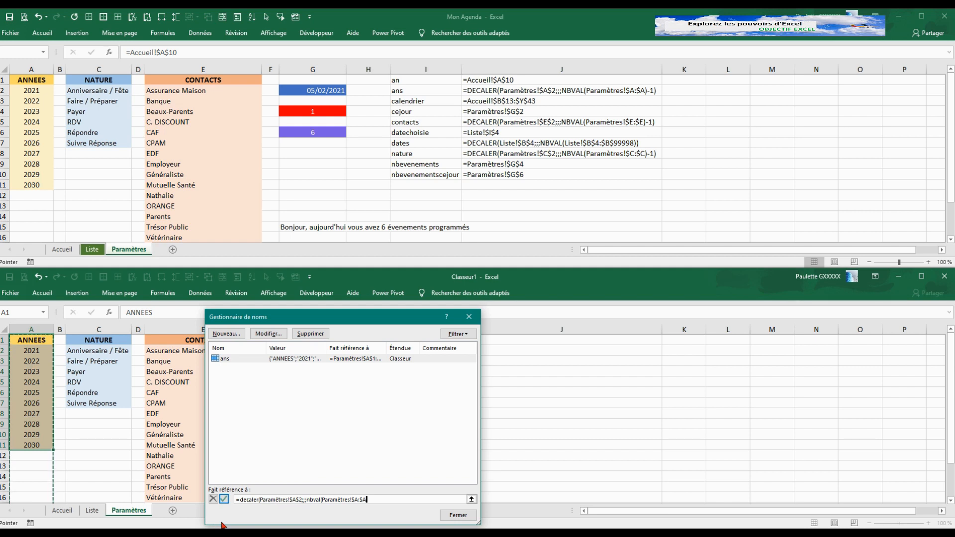
type(")")
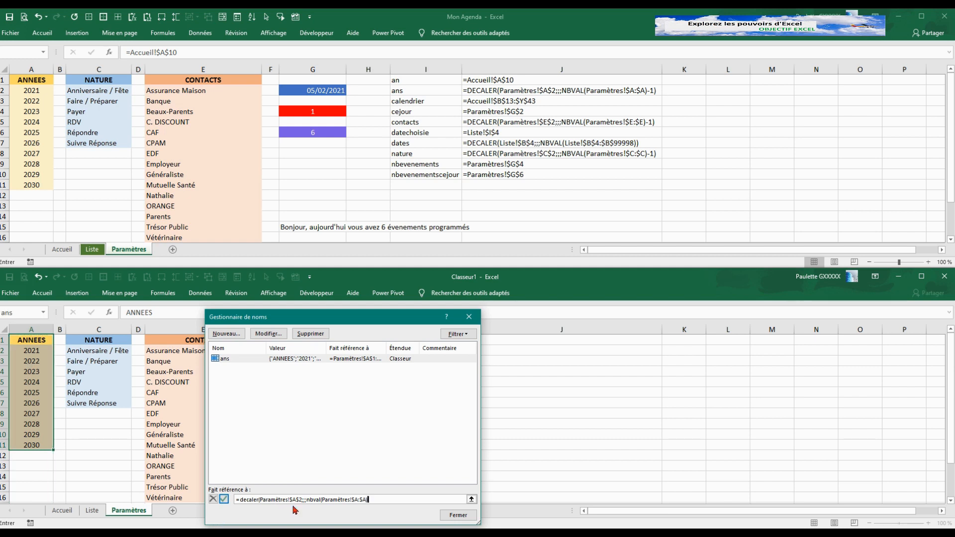
type("-")
type("1)")
left_click(223, 500)
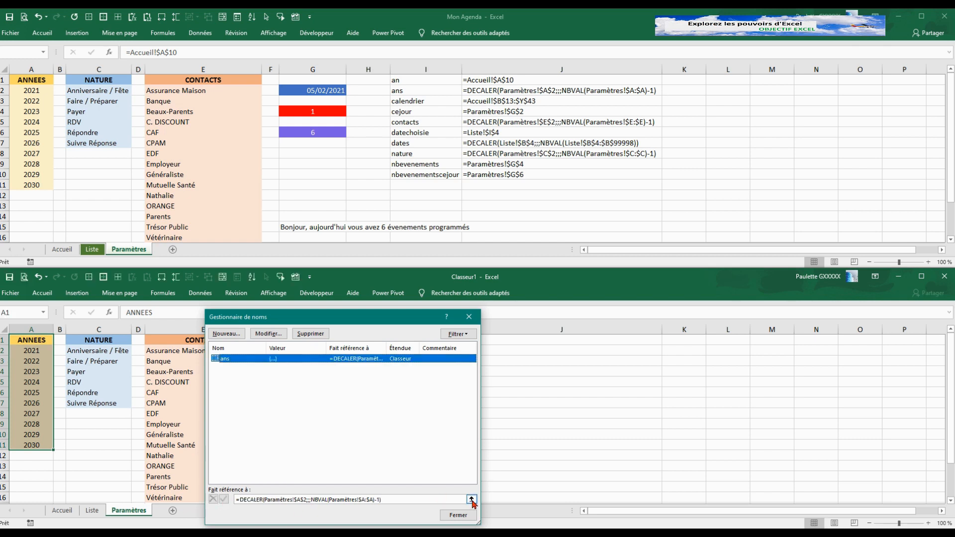
Step: Check which cells of the ANNEES column the dynamic name ans covers
left_click(471, 499)
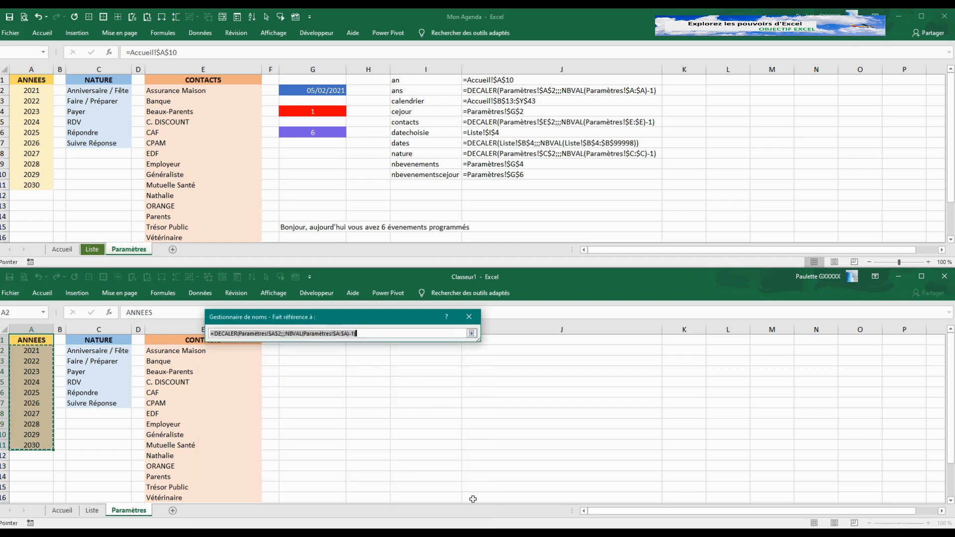
left_click(471, 334)
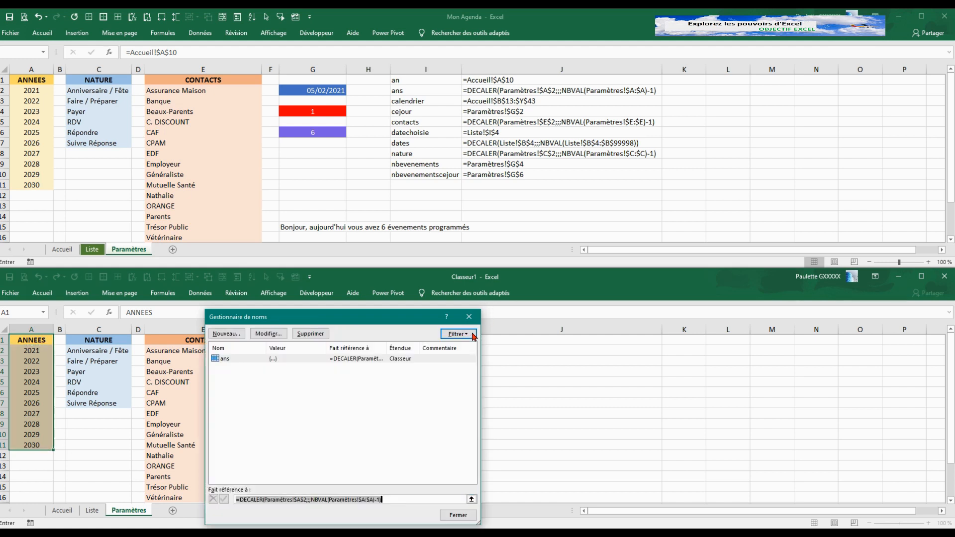
left_click(455, 514)
Step: Add the year 2031 in cell A12 below the ANNEES list and centre it horizontally
left_click(38, 455)
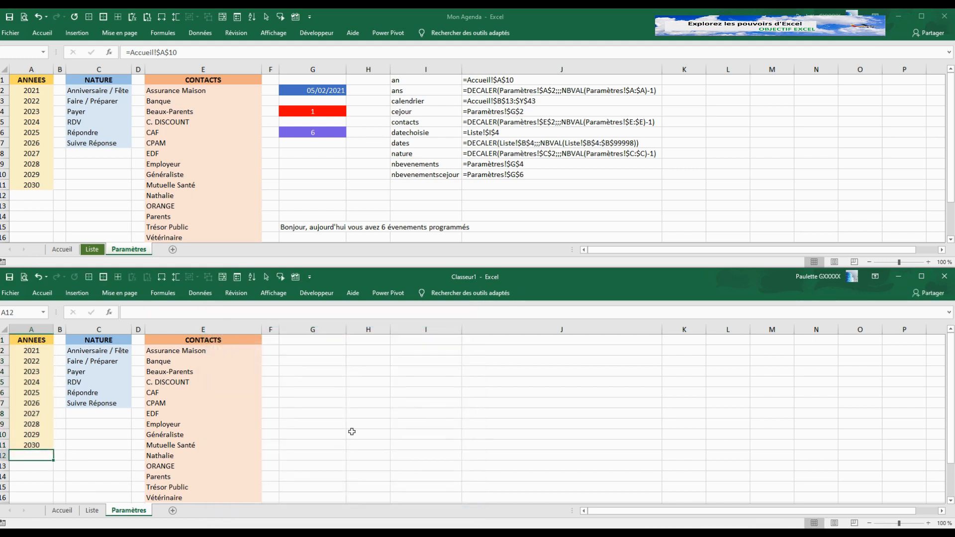
type("2031")
key("Return")
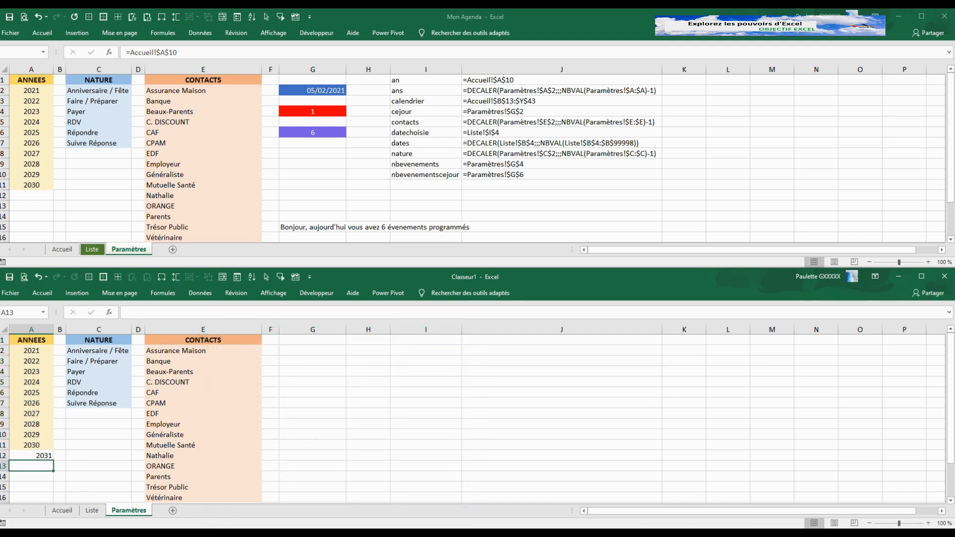
key("Up")
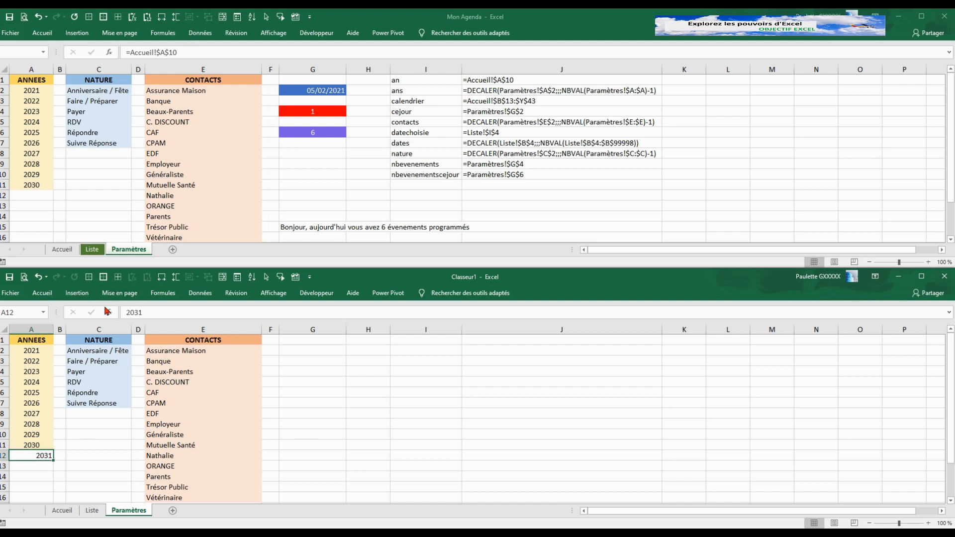
left_click(43, 293)
left_click(241, 328)
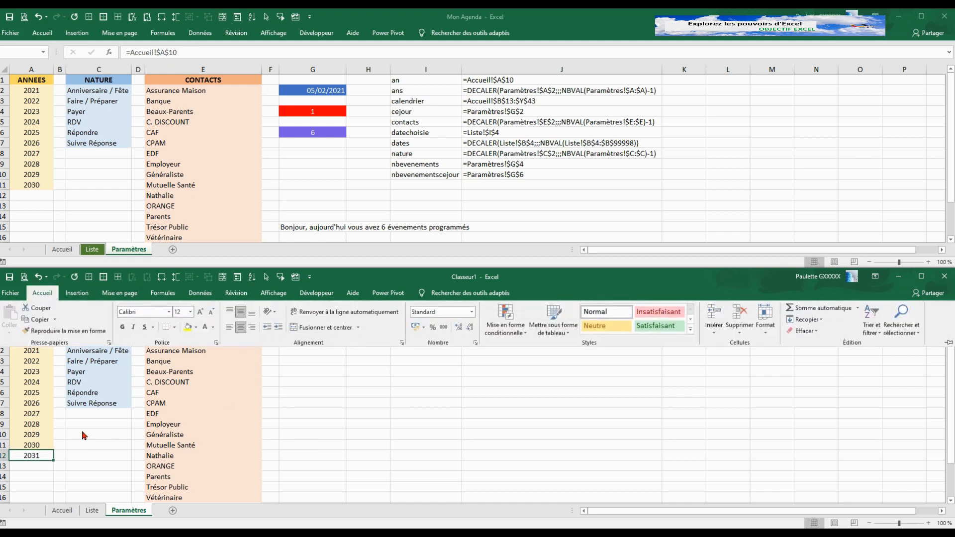
Step: Check again which range the name ans covers with the 2031 entry in the list
left_click(161, 293)
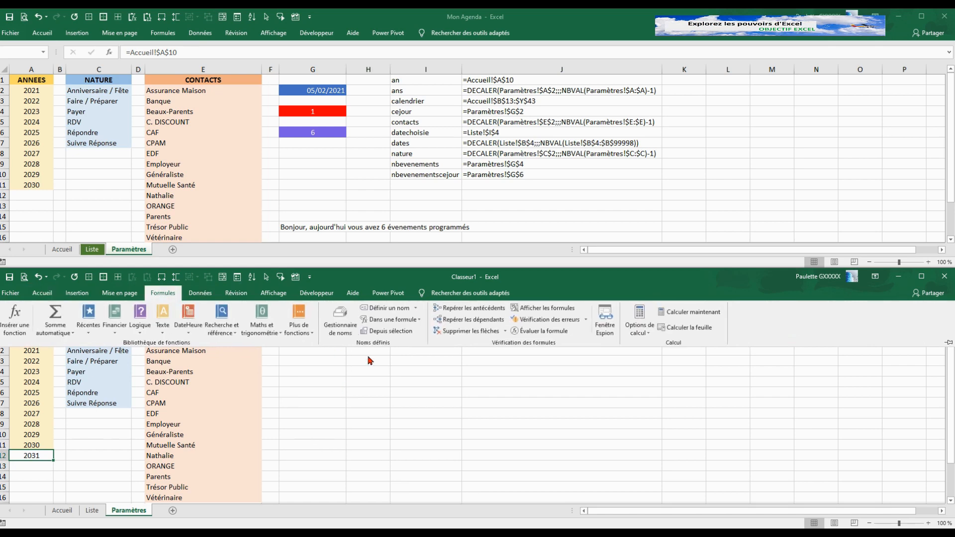
left_click(340, 319)
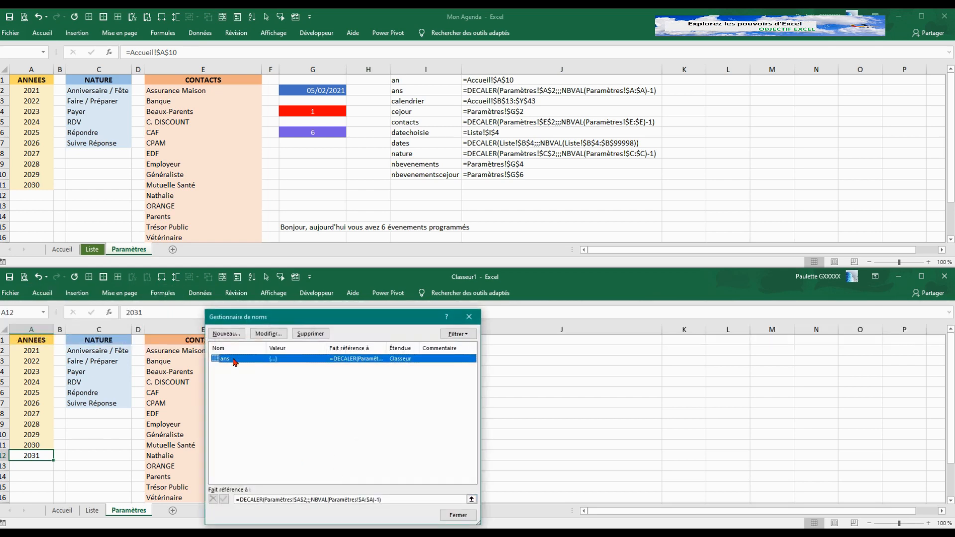
left_click(471, 499)
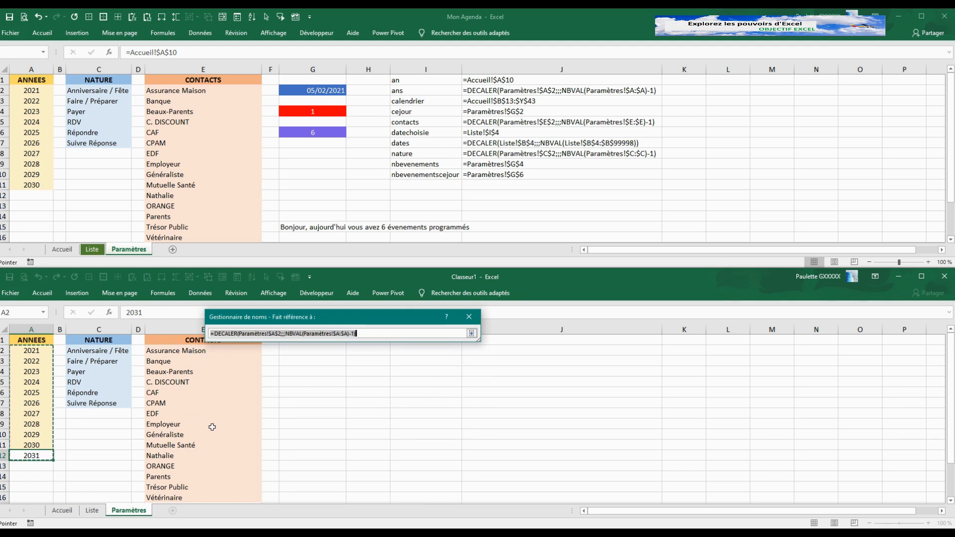
left_click_drag(413, 321, 537, 317)
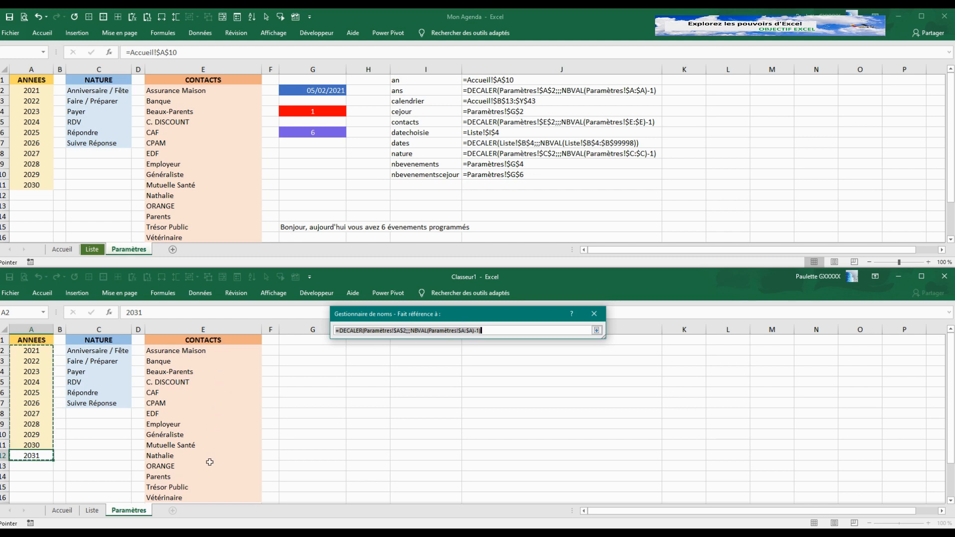
left_click(596, 330)
left_click(578, 517)
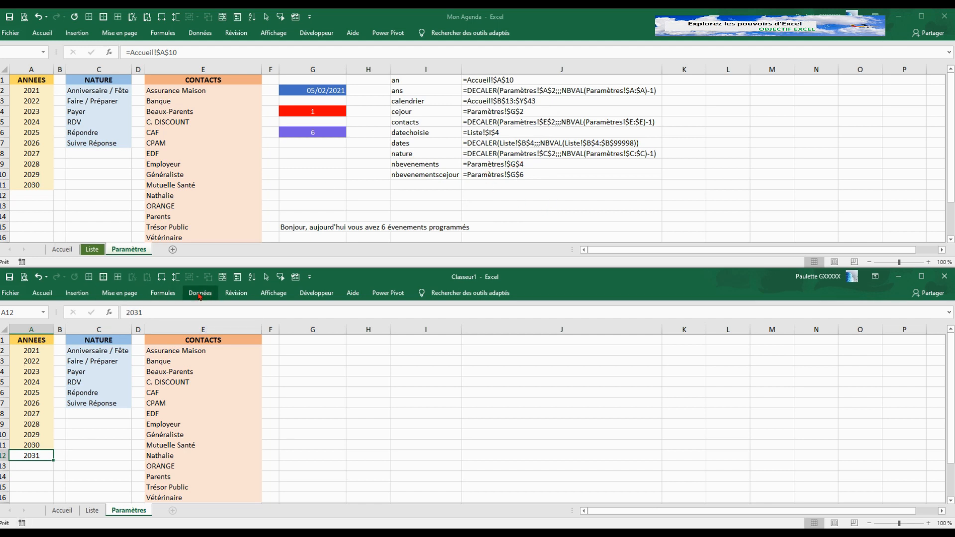
Step: Switch to the Outil Capture d'écran, capture the reference formula of the name ans from the name manager, and copy the capture
left_click(167, 296)
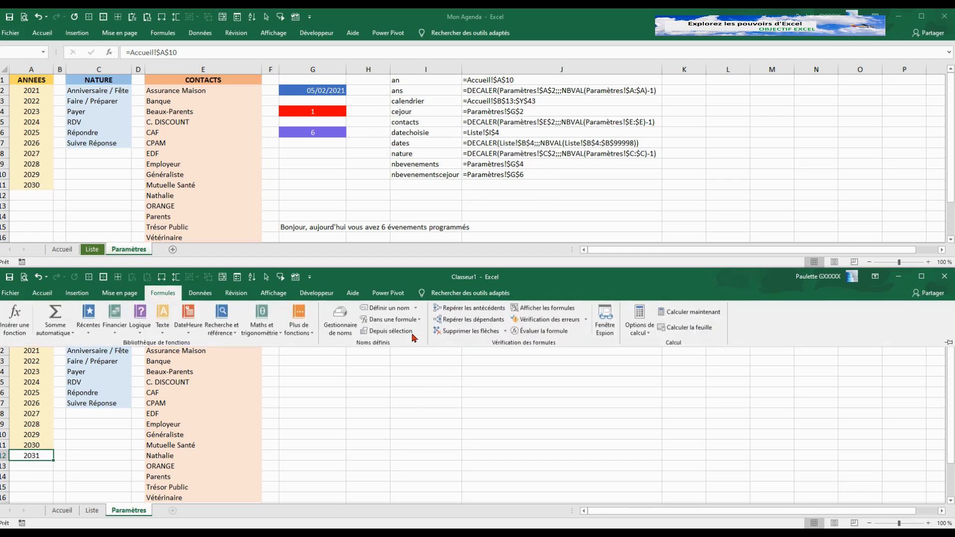
left_click(341, 320)
left_click_drag(500, 310, 431, 126)
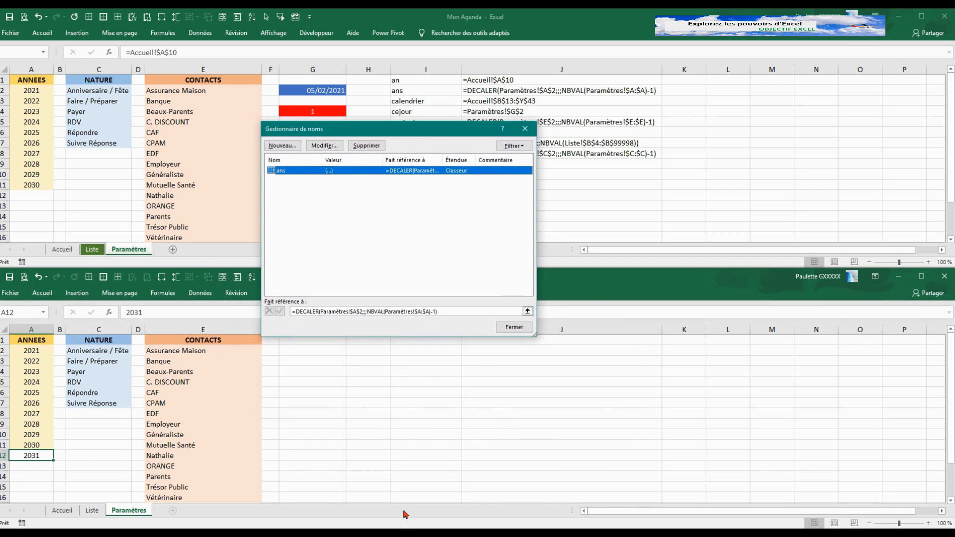
left_click(477, 533)
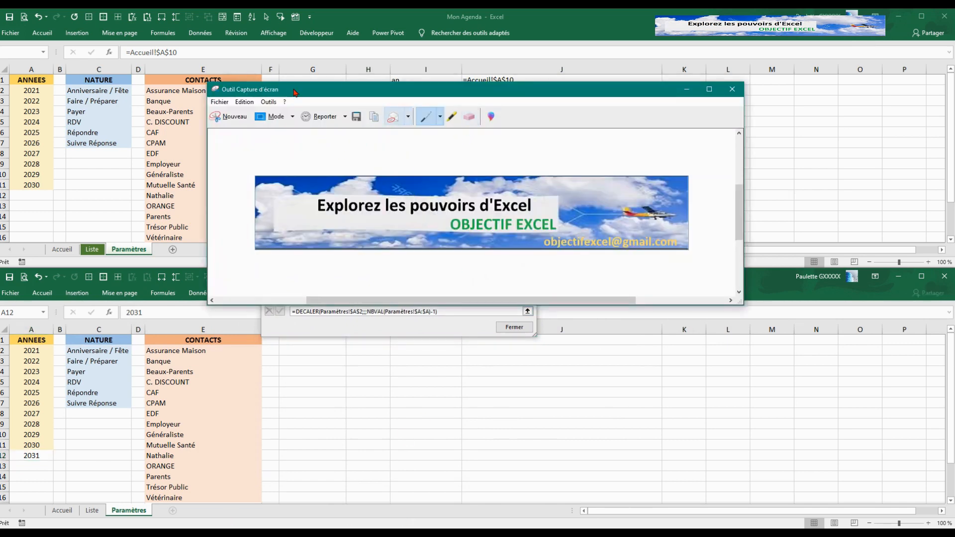
left_click(233, 120)
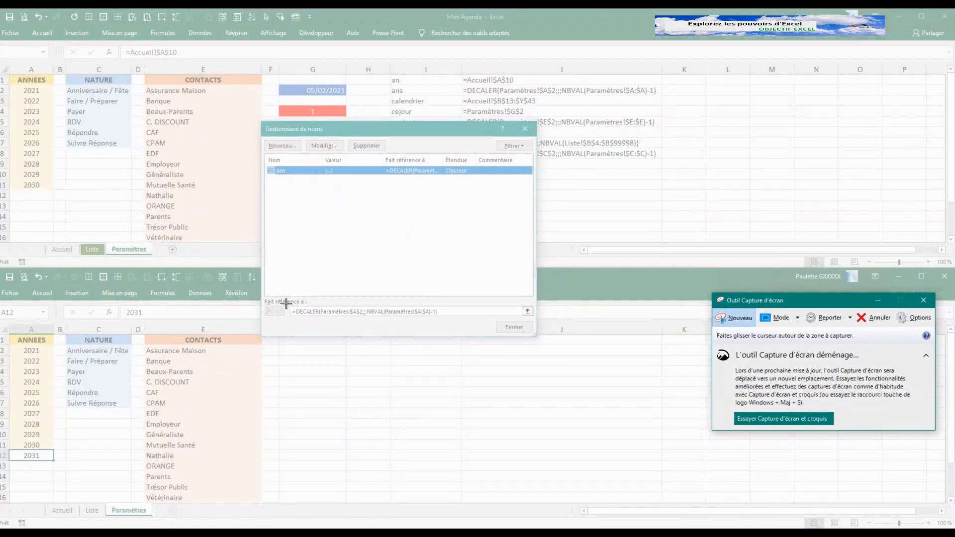
left_click_drag(286, 303, 443, 321)
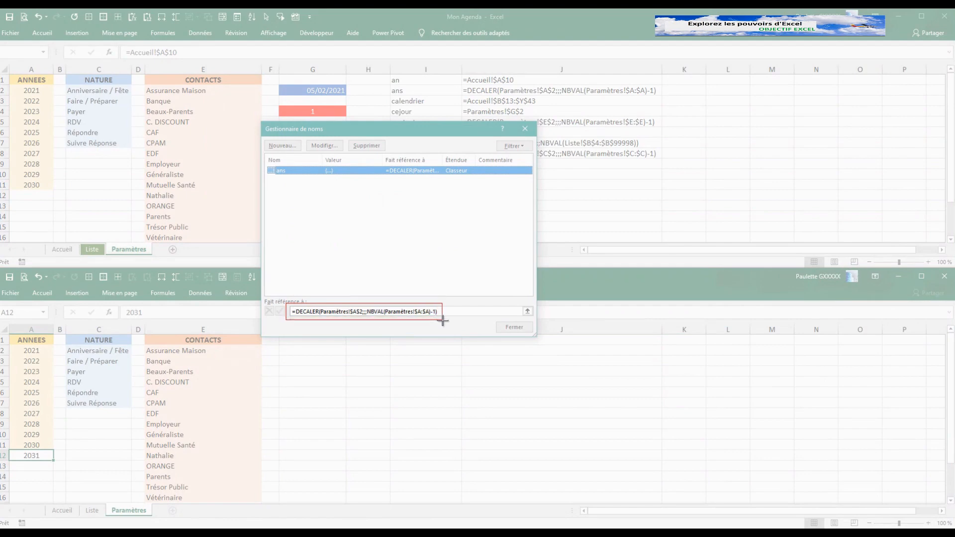
left_click_drag(442, 321, 442, 321)
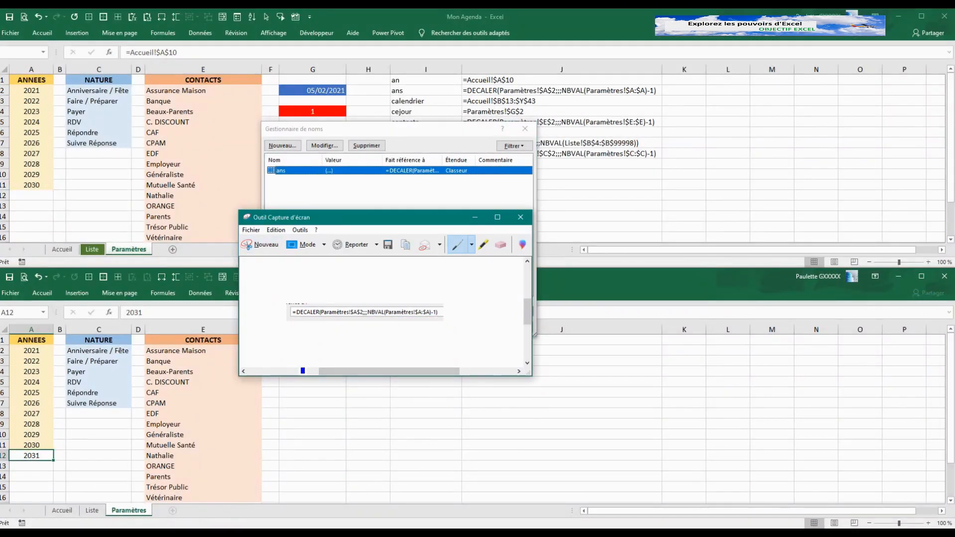
left_click(405, 245)
Step: Paste the captured DECALER formula image into Classeur1's Paramètres sheet from column H and enlarge it to about double size
left_click(334, 426)
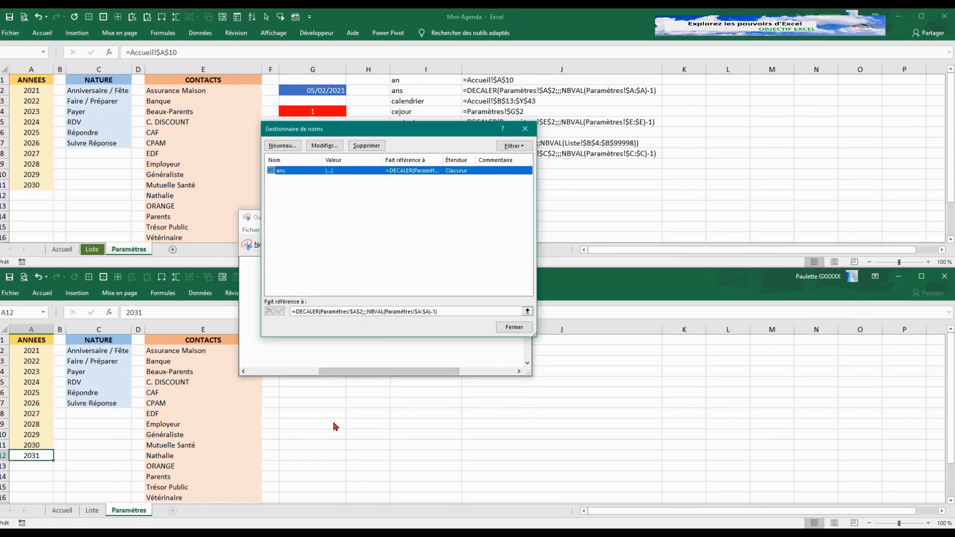
left_click(514, 331)
left_click(368, 403)
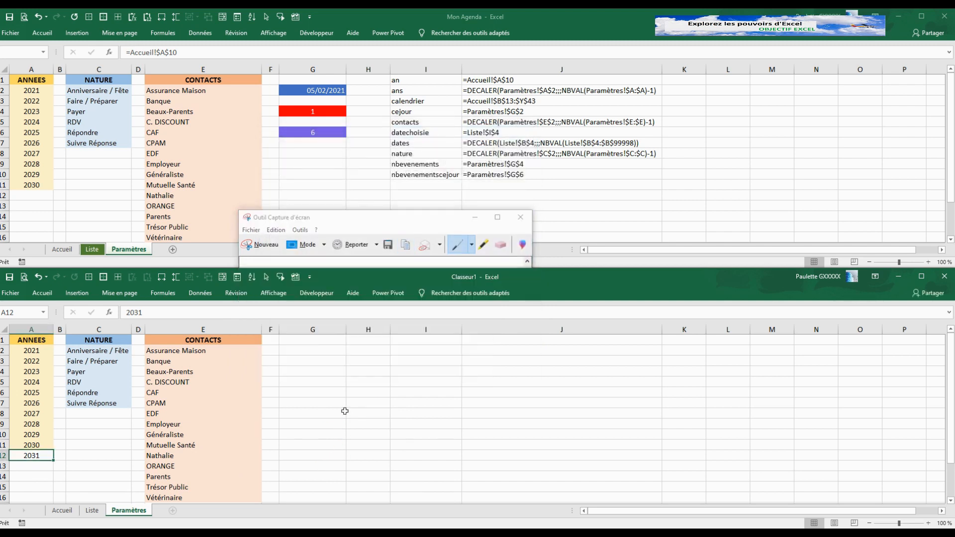
key("ctrl+v")
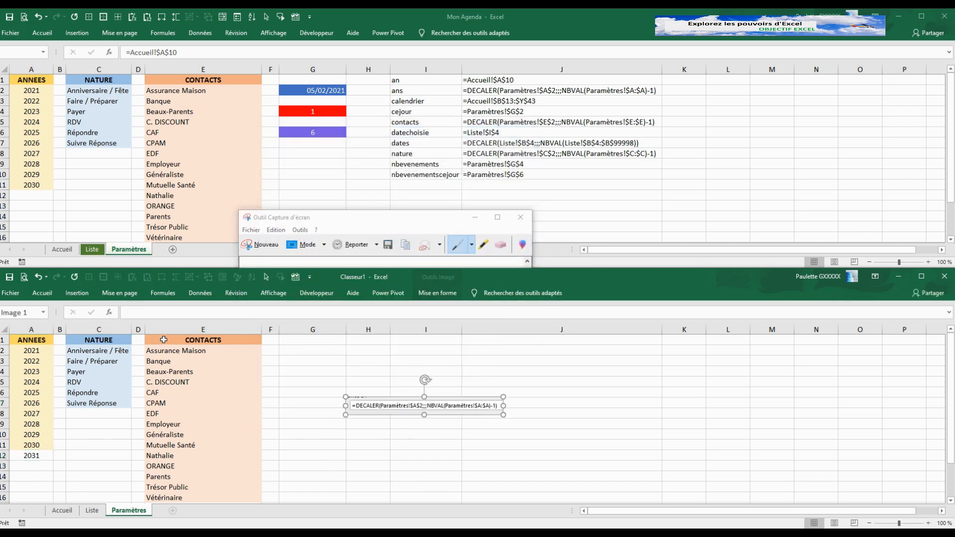
left_click_drag(503, 414, 530, 434)
left_click(760, 446)
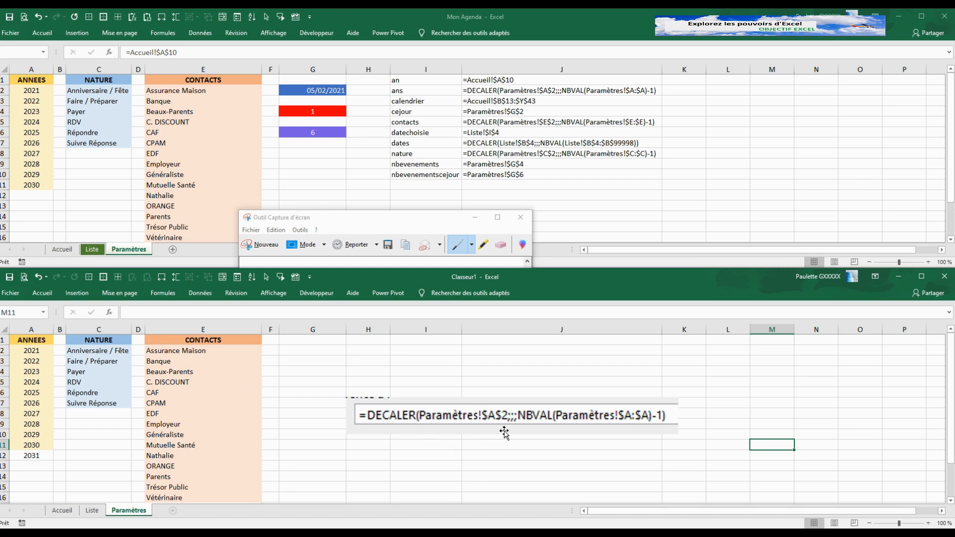
Step: Reposition the formula image to about rows 2 to 5, beside the CONTACTS table
left_click_drag(528, 408, 661, 432)
left_click(96, 369)
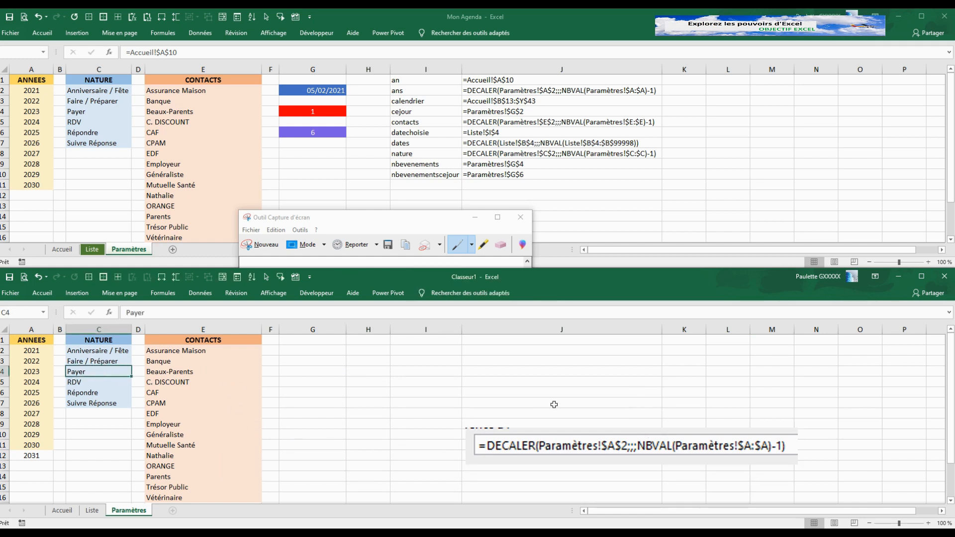
left_click_drag(592, 435, 466, 353)
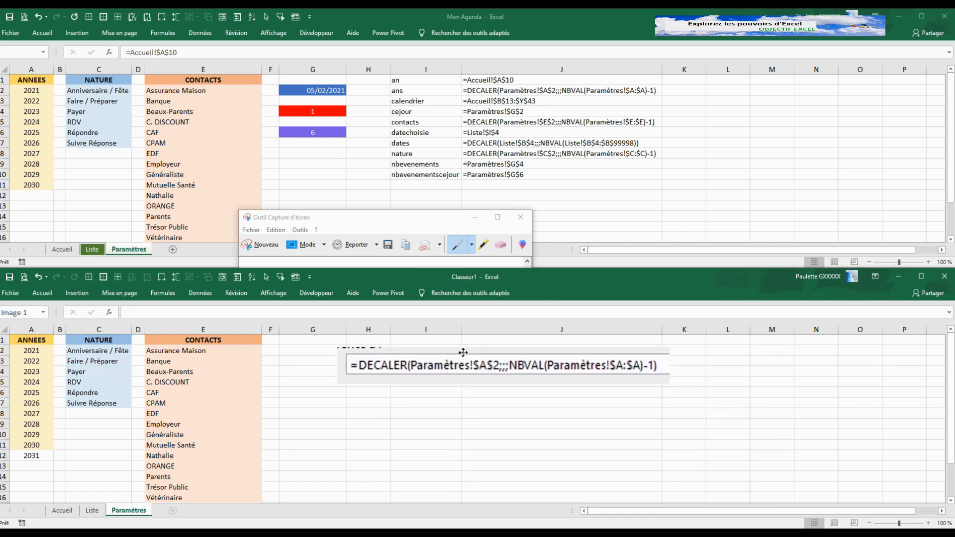
left_click(354, 422)
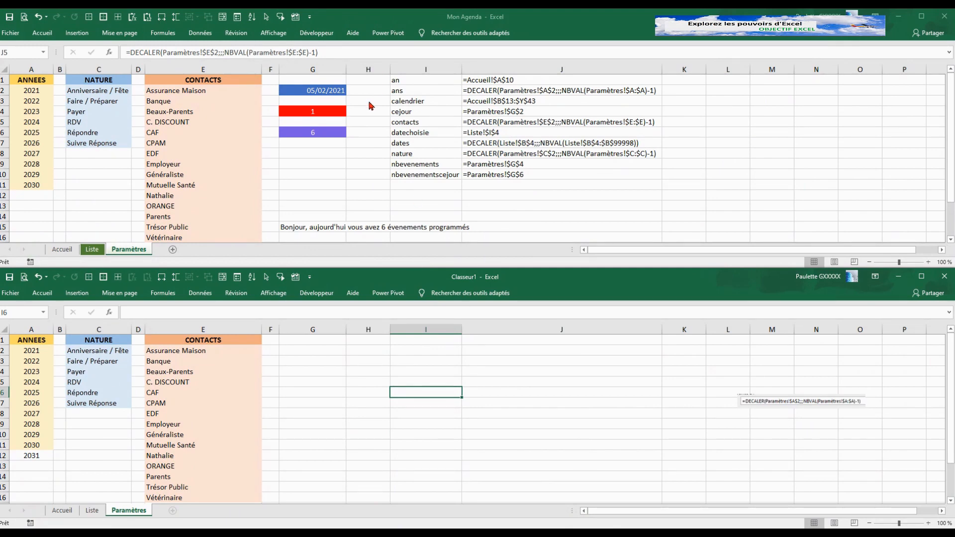
Step: Enter the formula =AUJOURDHUI() in cell G2 of Classeur1's Paramètres sheet
left_click(329, 350)
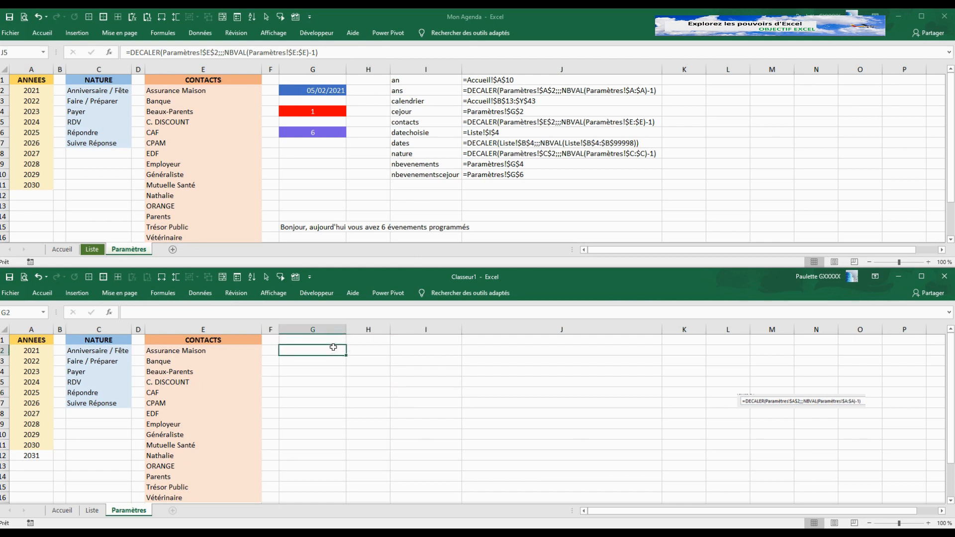
type("=")
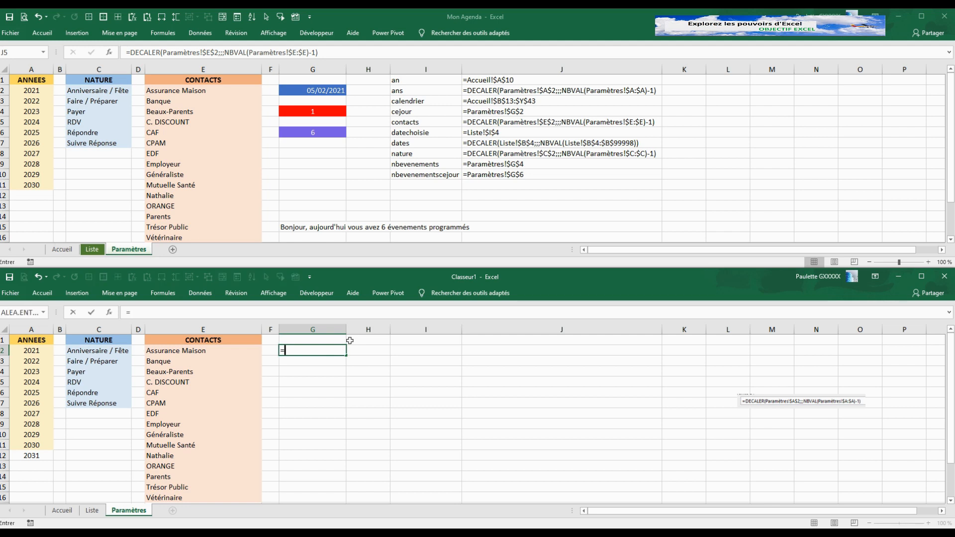
type("aj")
key("BackSpace")
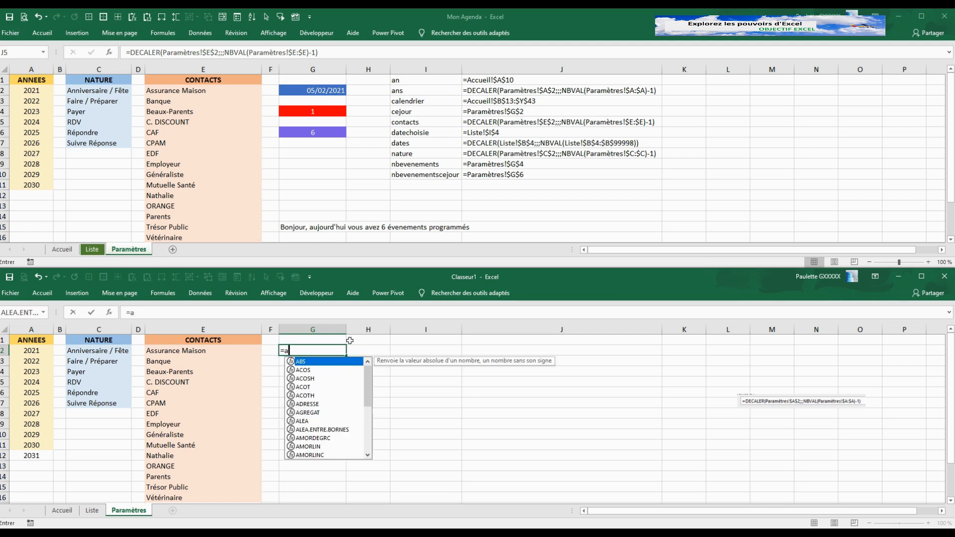
type("u")
key("Tab")
type(")")
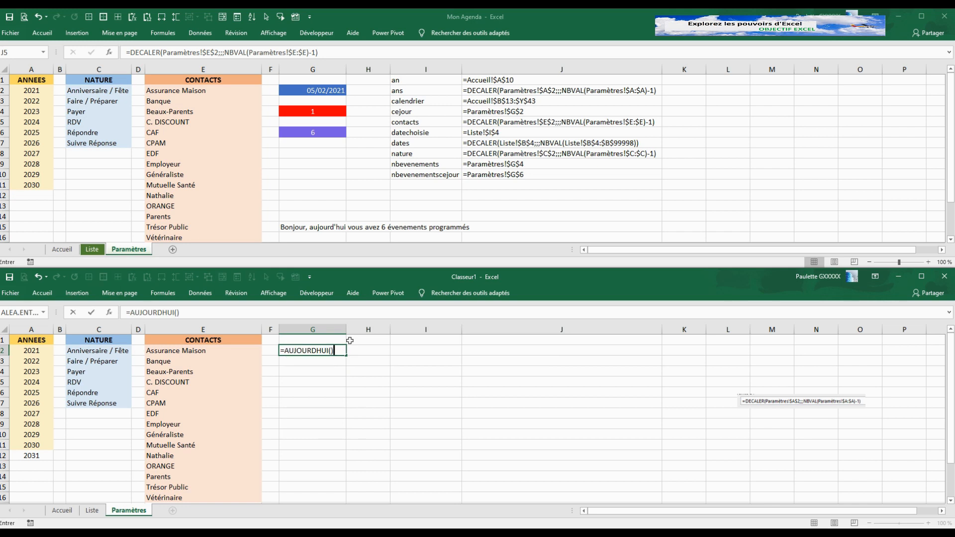
key("Return")
Step: Define the workbook-level name cejour for cell G2 of Classeur1's Paramètres sheet
left_click(337, 350)
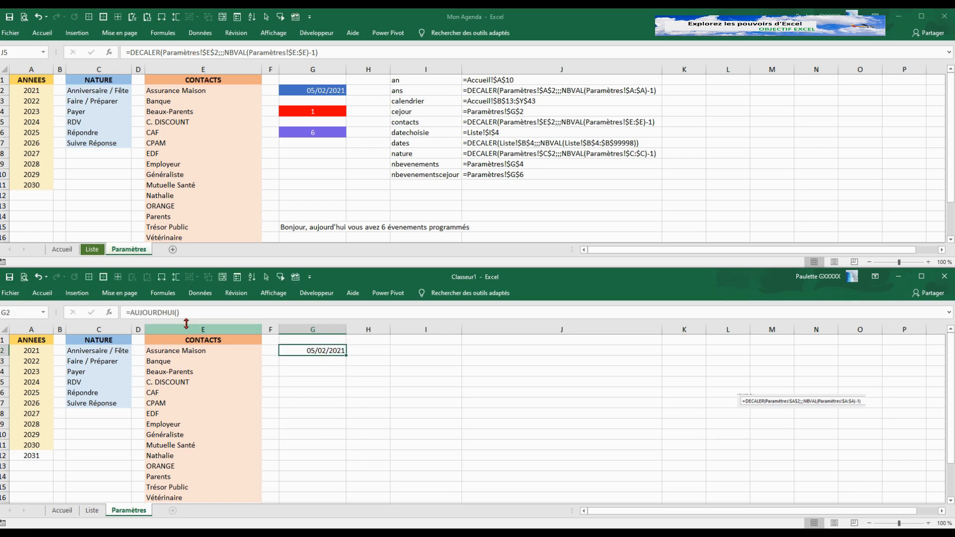
left_click(164, 293)
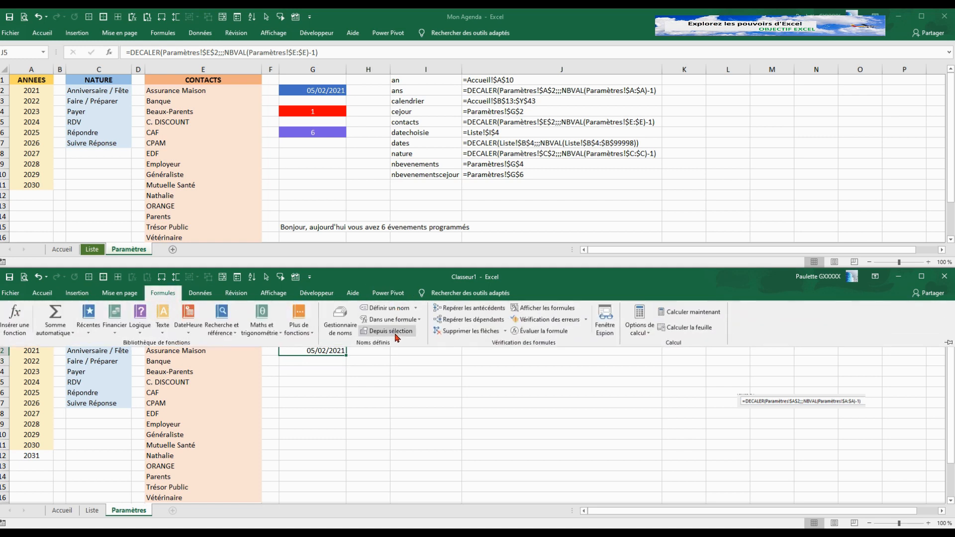
left_click(392, 308)
left_click(425, 195)
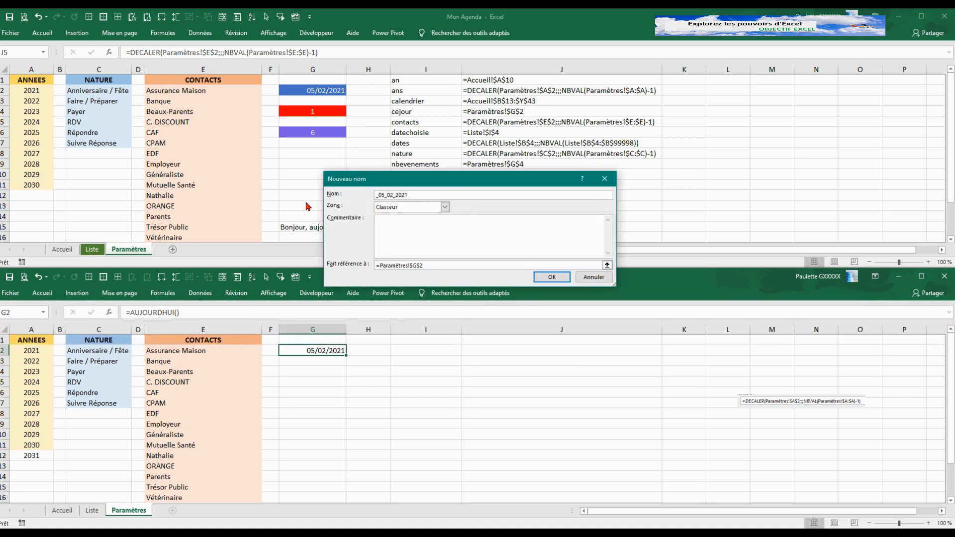
left_click_drag(411, 195, 377, 192)
type("cejour")
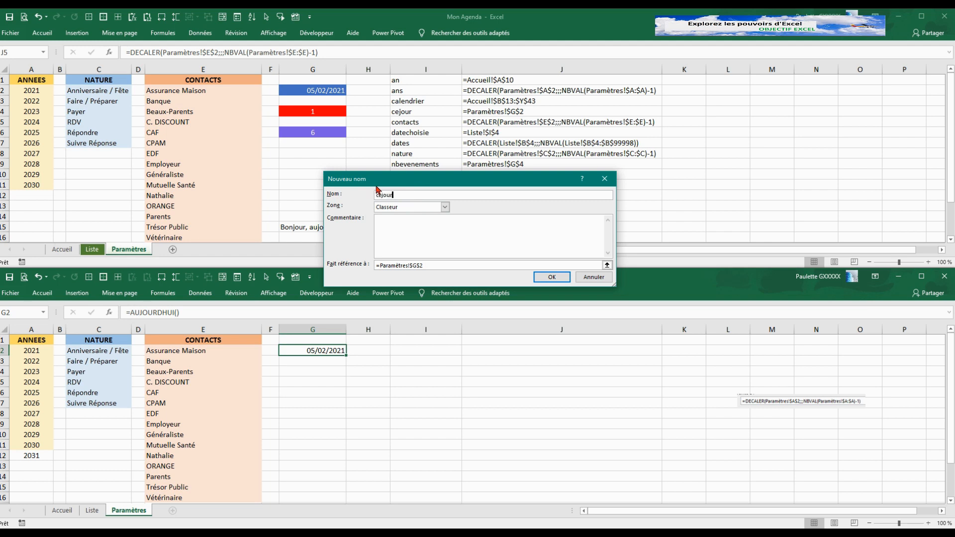
left_click(552, 277)
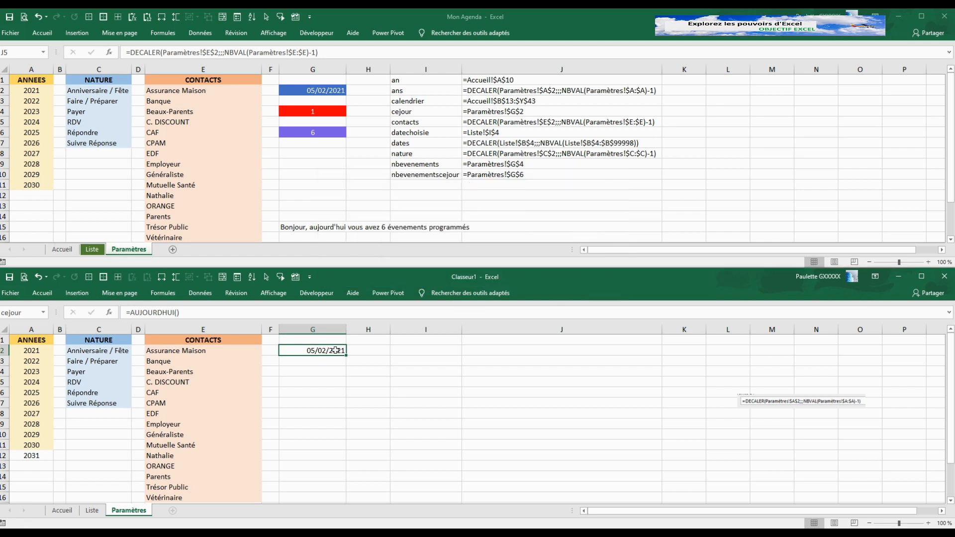
Step: Copy the formatting of the date cell G2 in Mon Agenda onto cell G2 of Classeur1's Paramètres sheet
left_click(321, 89)
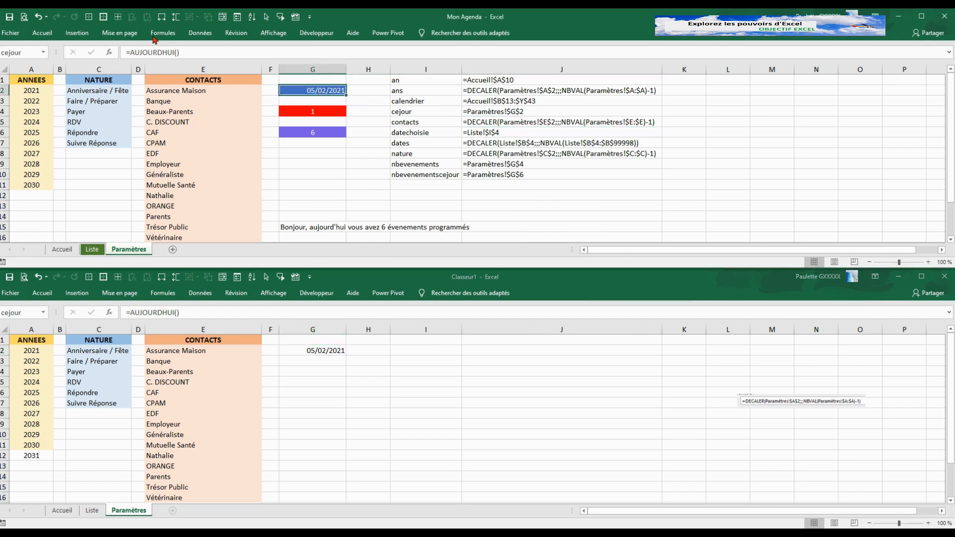
left_click(42, 32)
left_click(63, 70)
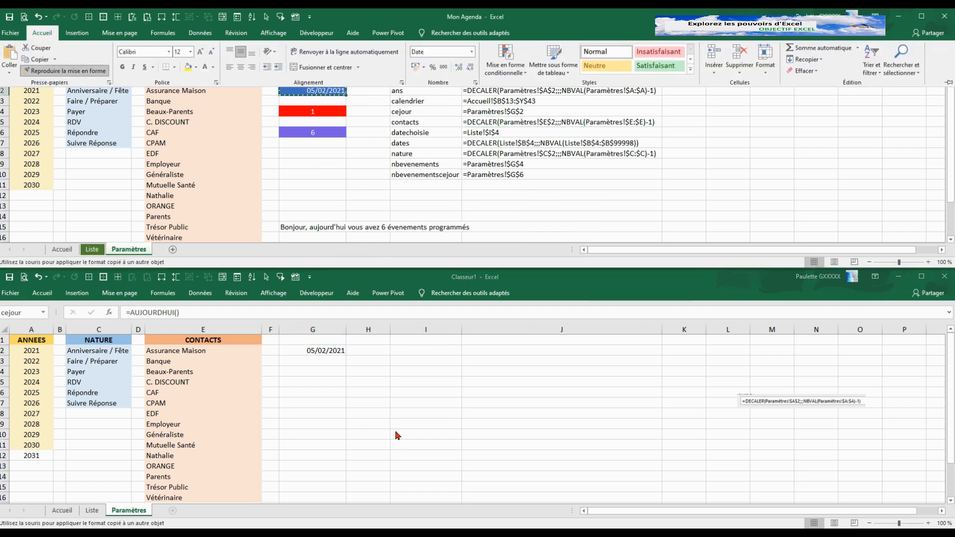
left_click(336, 354)
left_click(337, 354)
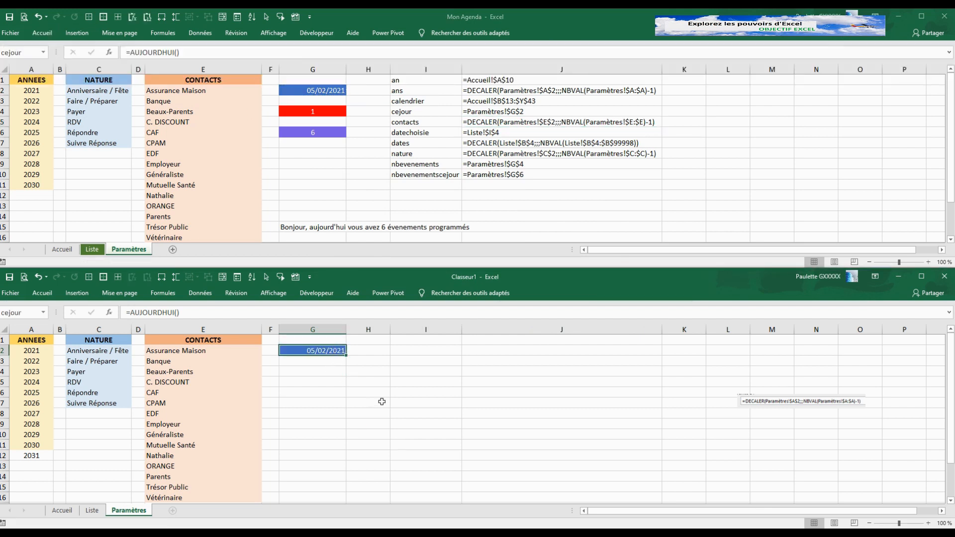
left_click(405, 393)
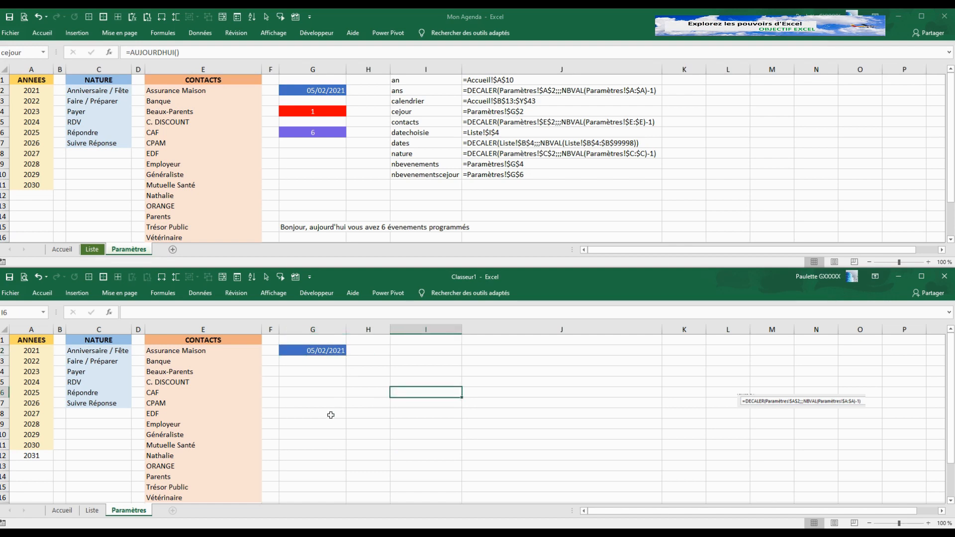
Step: Display the Accueil sheet in both workbooks and select cells A10:A11 in Classeur1
left_click(68, 514)
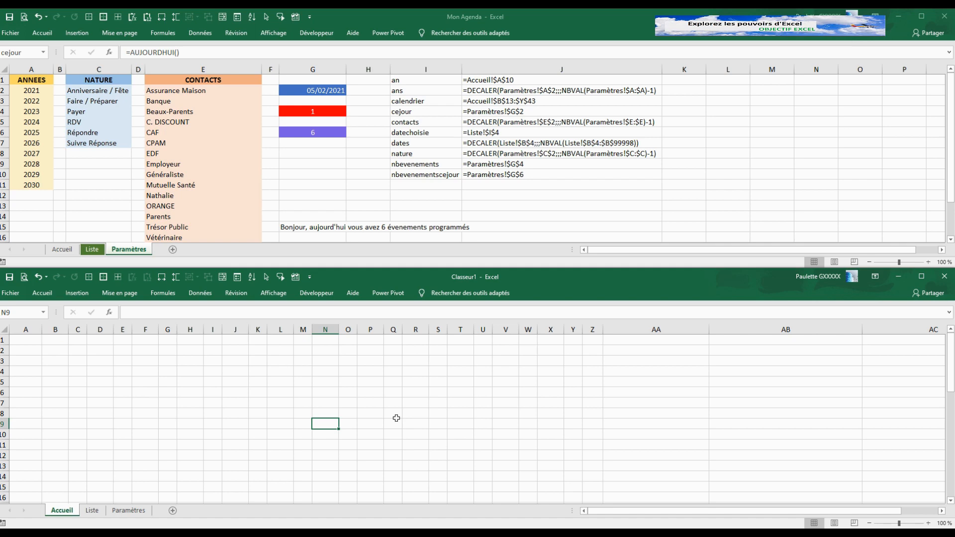
left_click(60, 250)
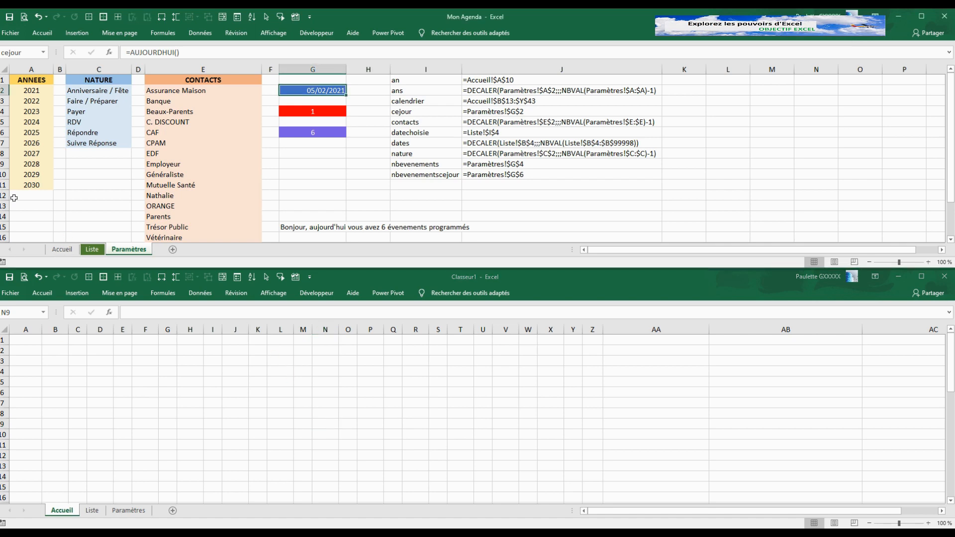
left_click(63, 250)
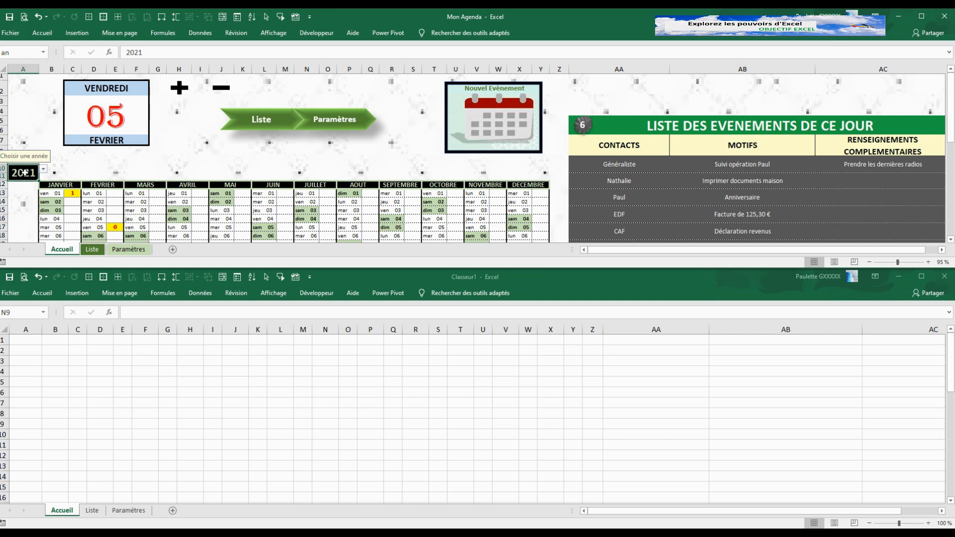
left_click(25, 435)
left_click_drag(25, 435, 25, 445)
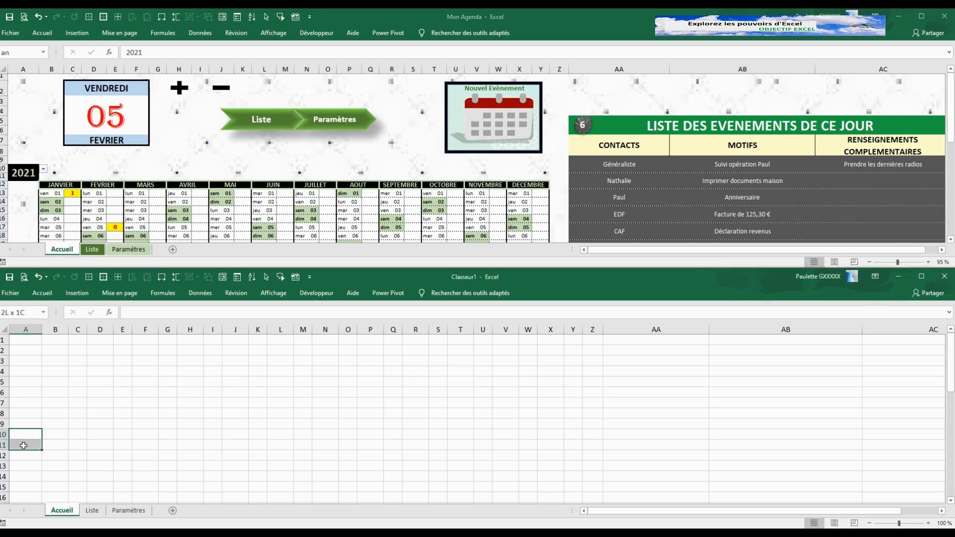
Step: Toggle Merge and Center on the year cell A10:A11 of Mon Agenda's Accueil sheet
left_click(33, 36)
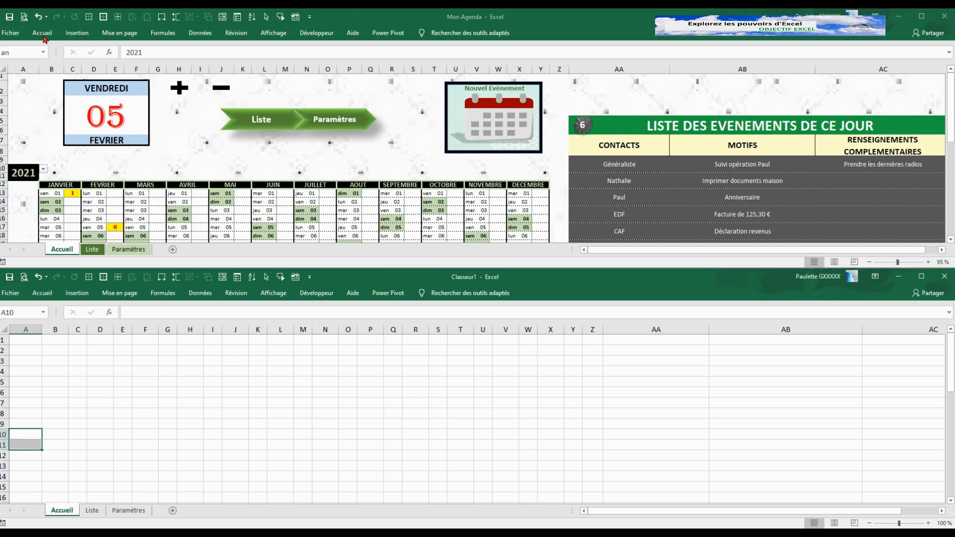
left_click(45, 35)
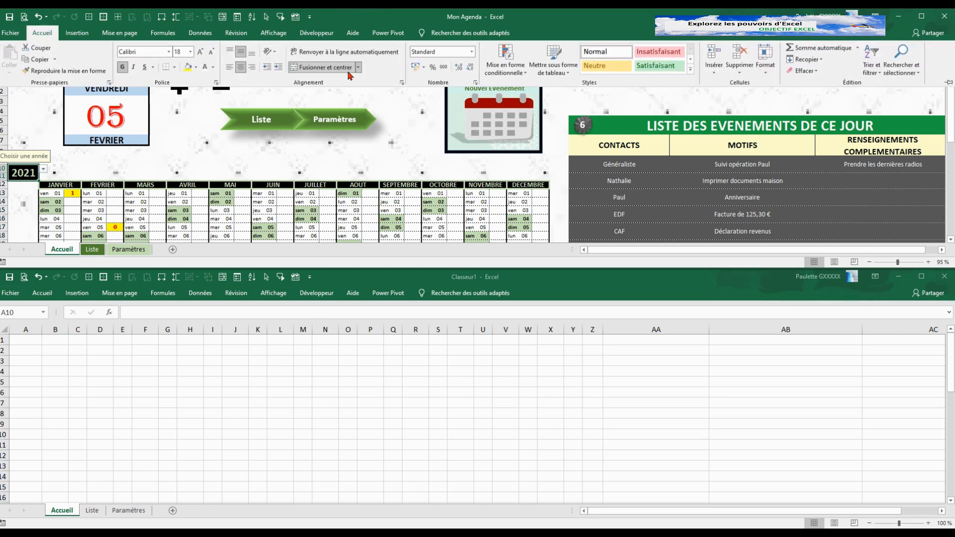
left_click(346, 70)
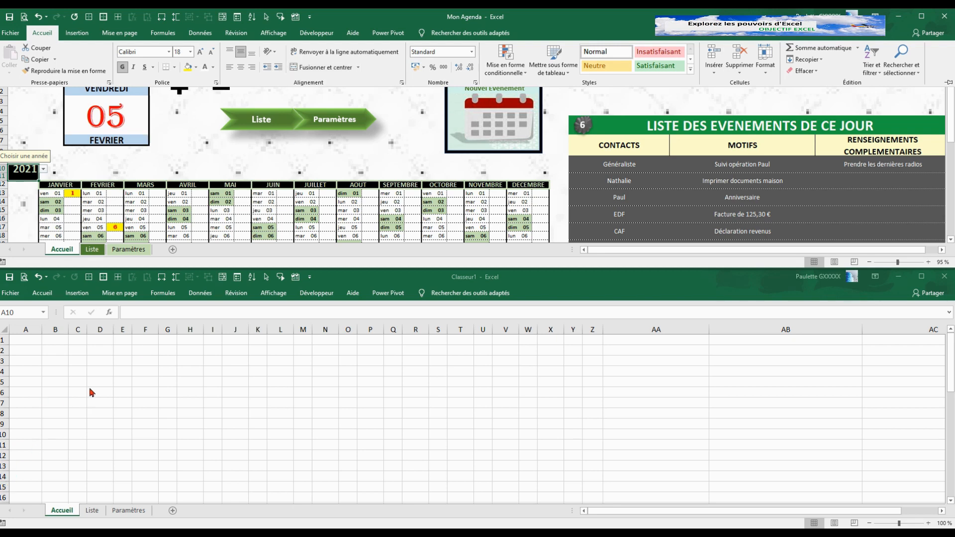
Step: Merge and center cells A10:A11 on Classeur1's Accueil sheet
left_click(24, 443)
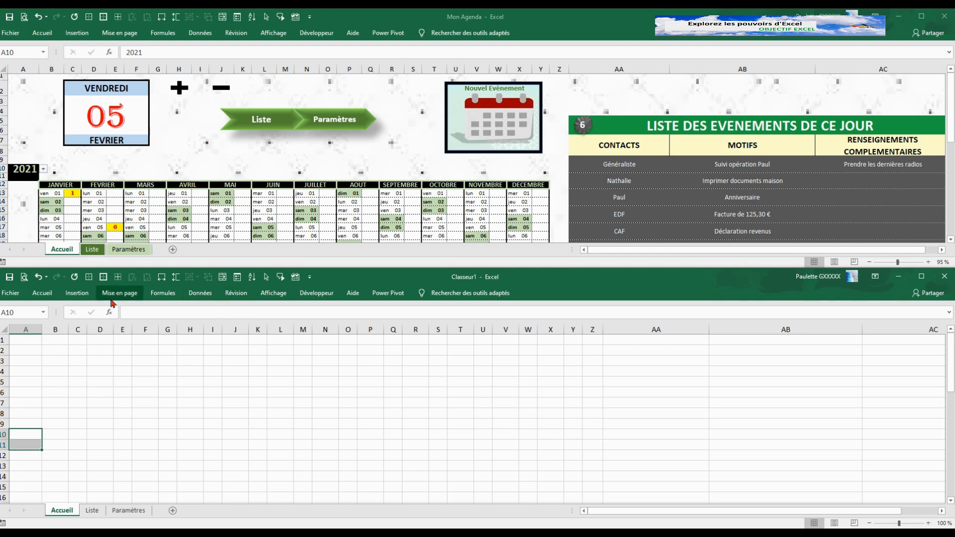
left_click(42, 293)
left_click(328, 329)
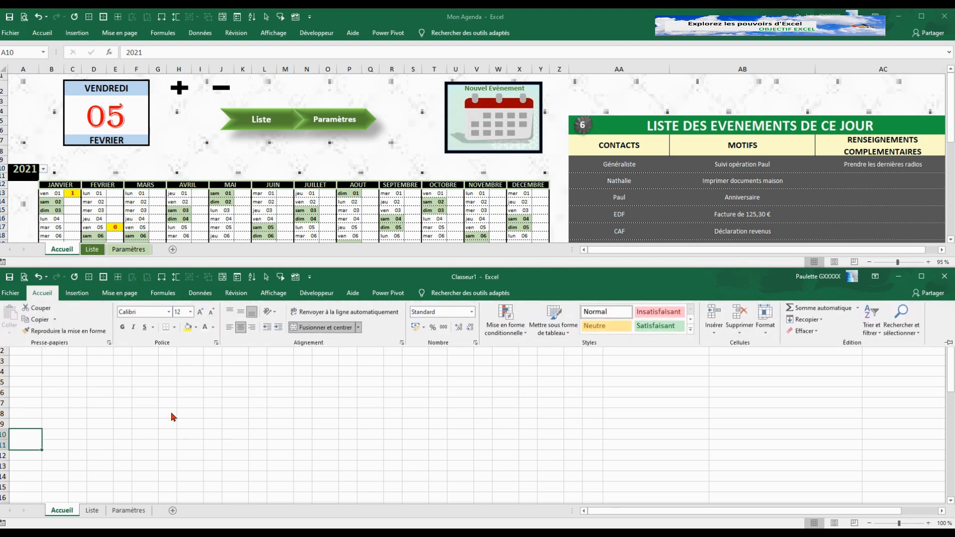
left_click(172, 430)
Step: Restore the merged and centered year cell A10:A11 on Mon Agenda's Accueil sheet
left_click(28, 178)
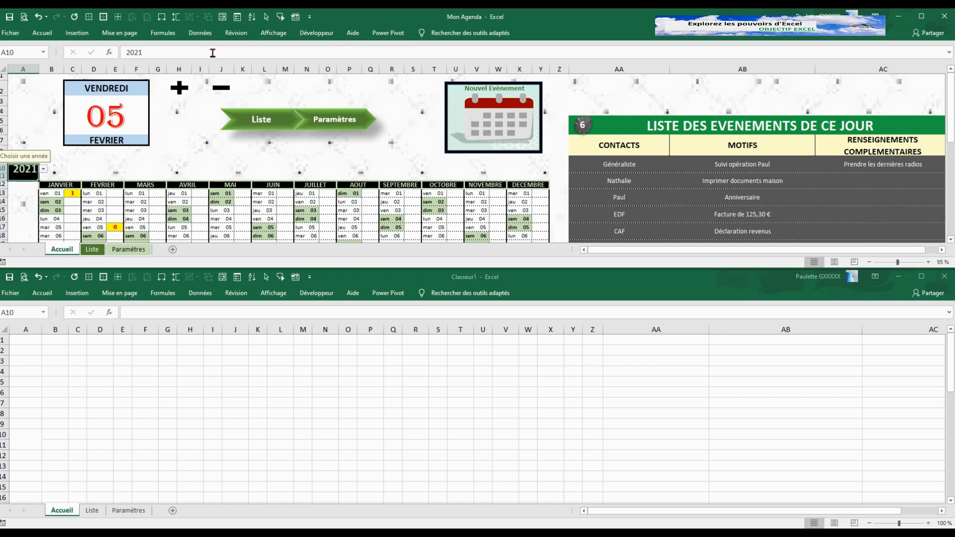
left_click(42, 33)
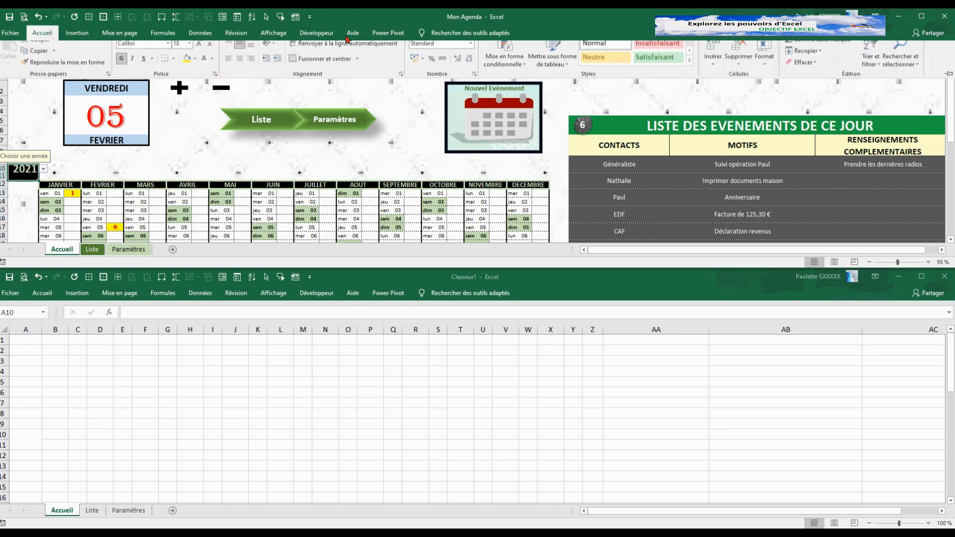
left_click(323, 67)
left_click(30, 441)
left_click(122, 487)
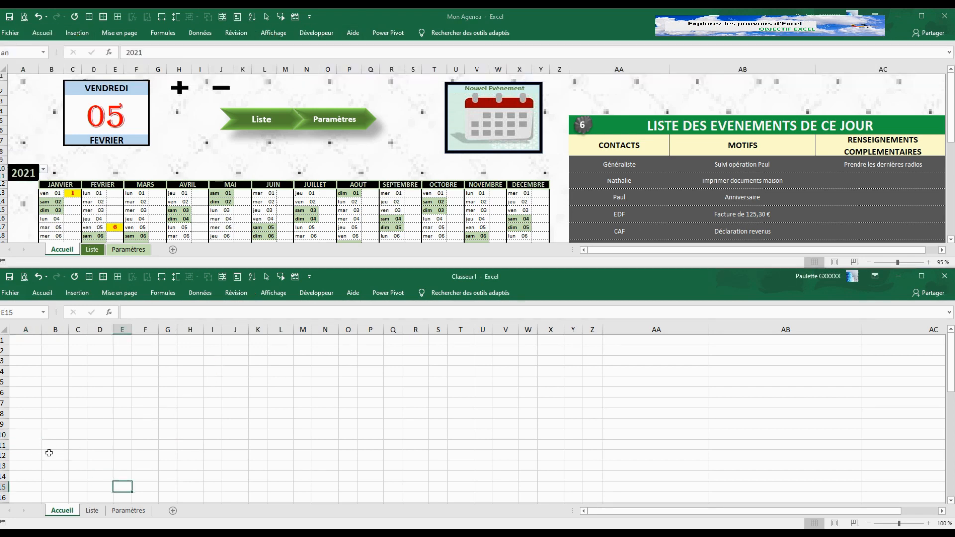
Step: Add a drop-down list validation to merged cell A10 of Classeur1's Accueil sheet, using the name ans as its source
left_click(30, 444)
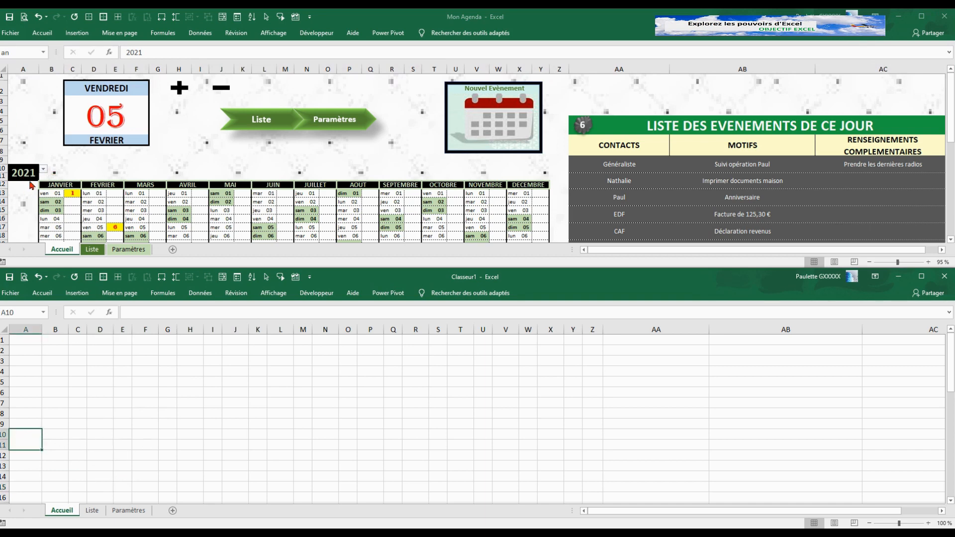
left_click(201, 293)
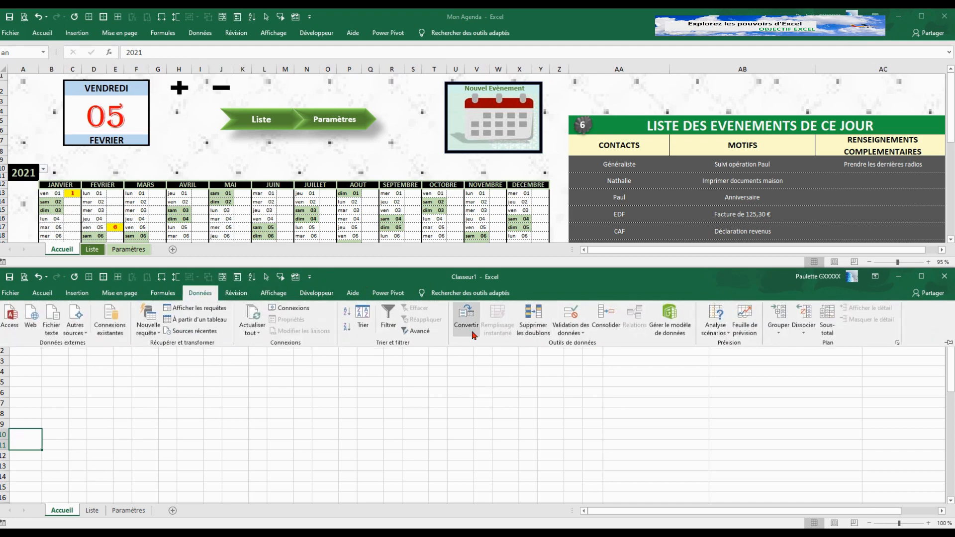
left_click(571, 328)
left_click(603, 343)
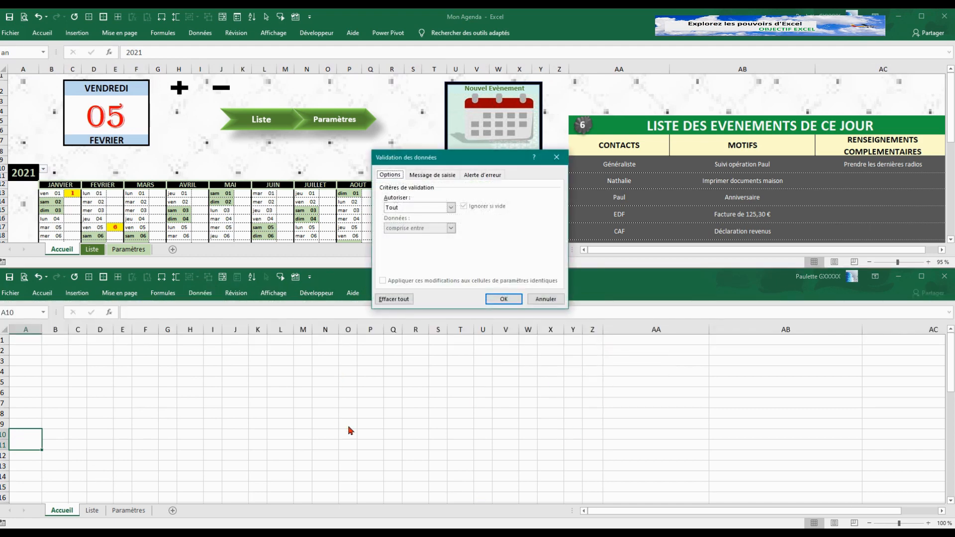
left_click(451, 207)
left_click(409, 235)
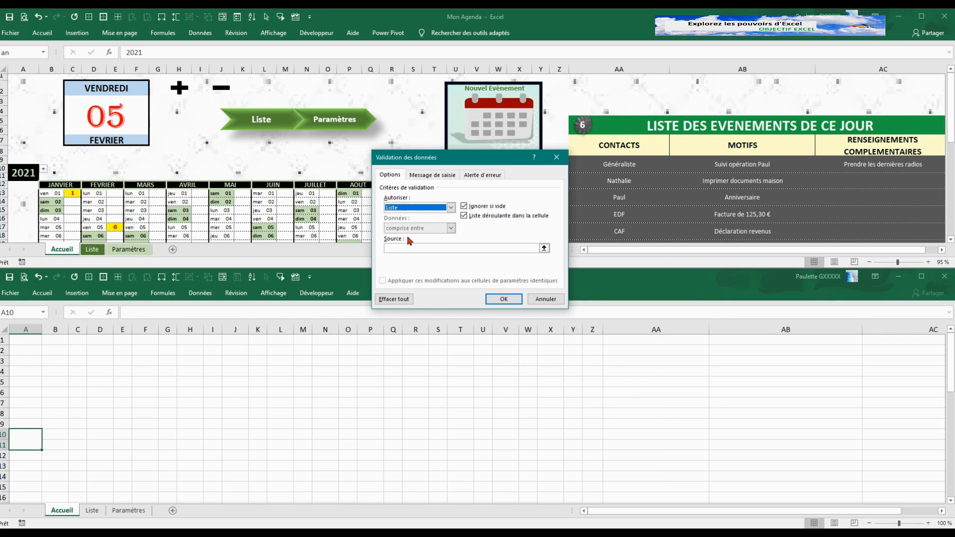
left_click(427, 250)
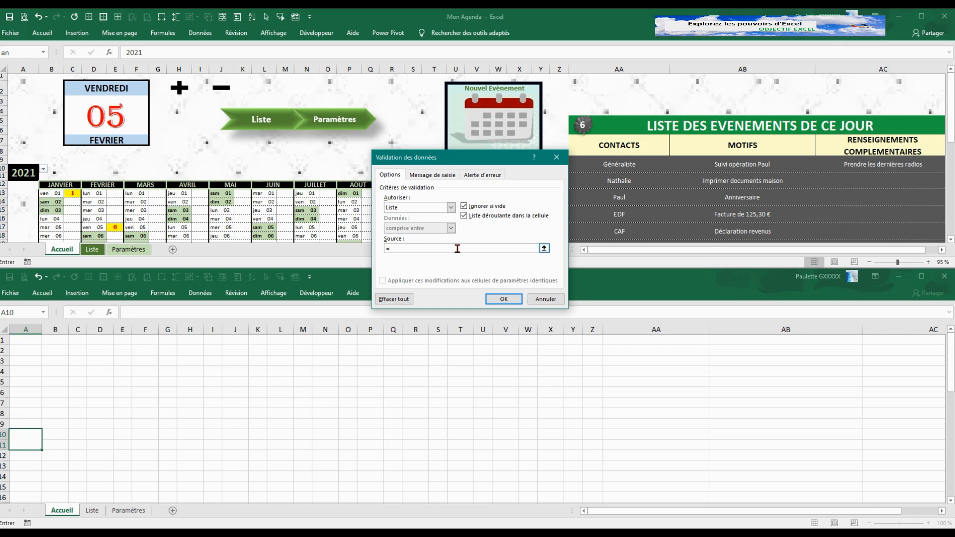
key("F3")
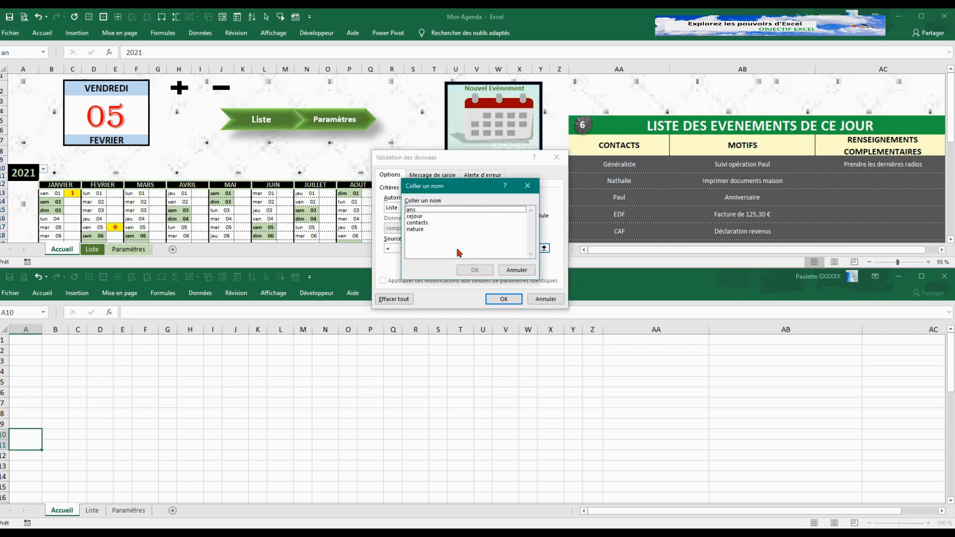
left_click(433, 210)
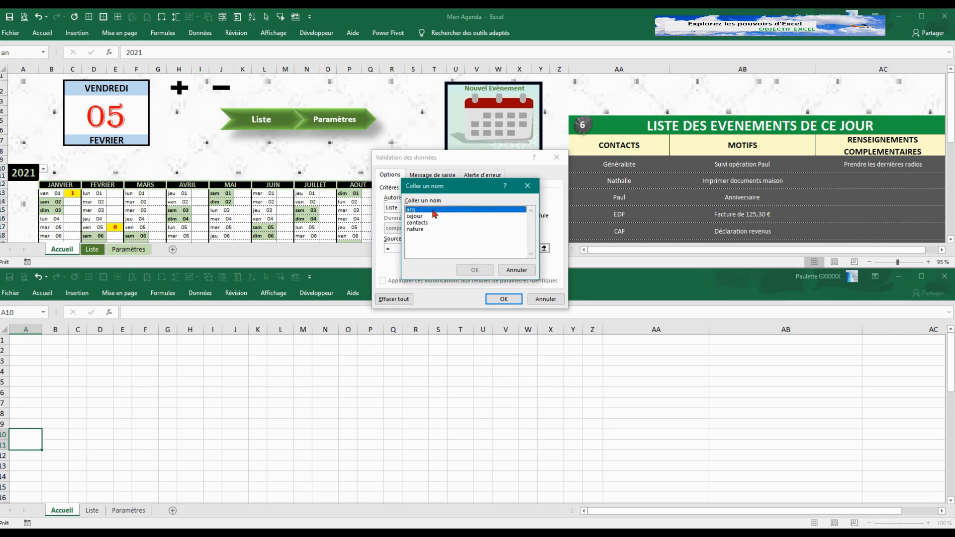
left_click(474, 270)
left_click(504, 299)
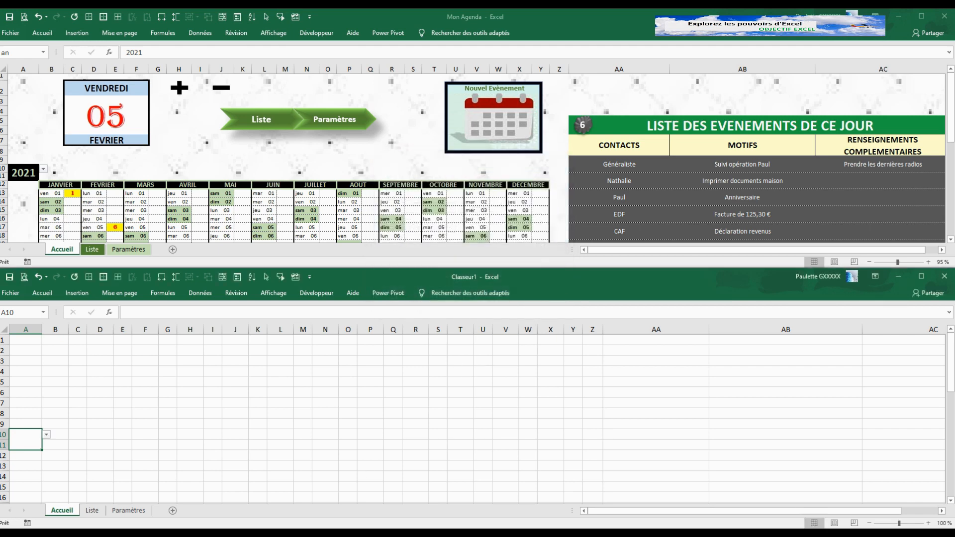
Step: Check the years offered by the drop-down list in A10, down to its last entry
left_click(46, 435)
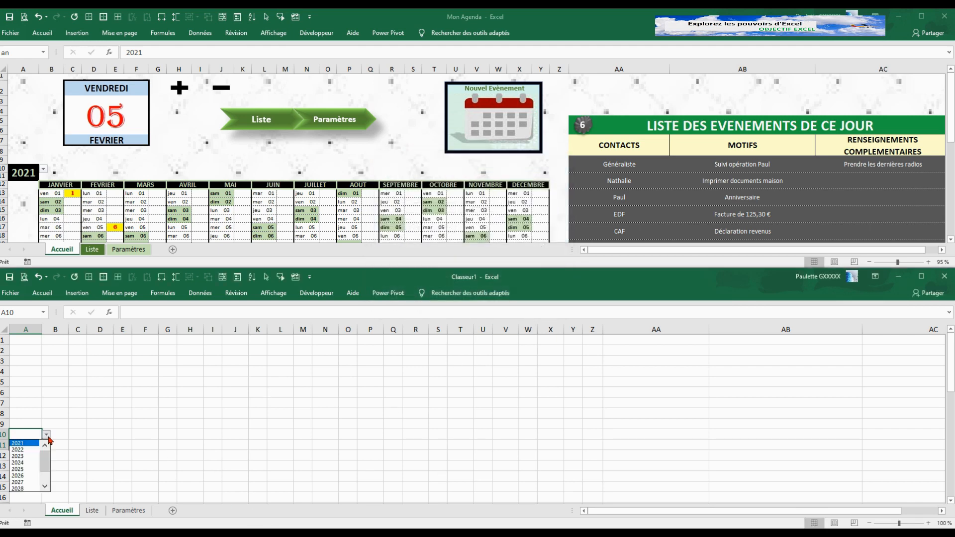
left_click(45, 487)
left_click(46, 487)
left_click(46, 487)
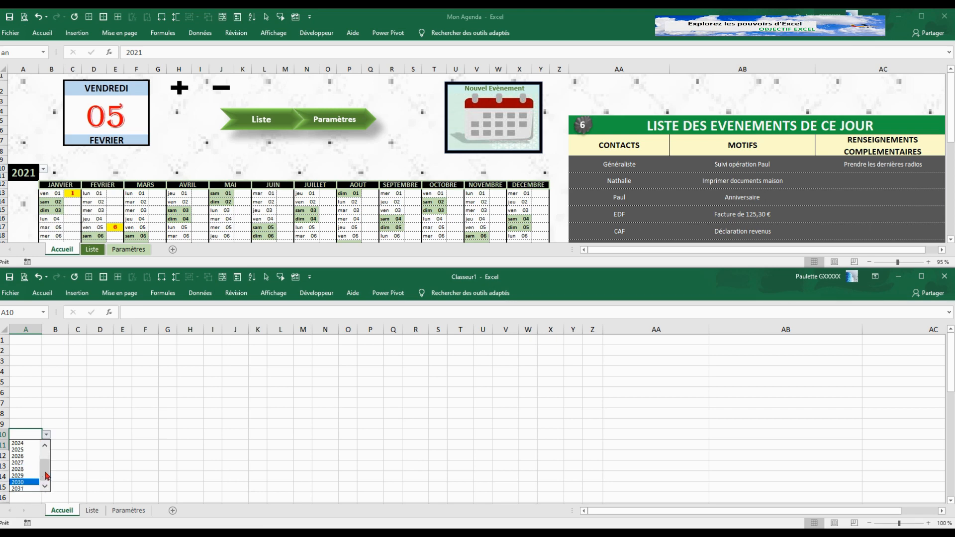
Step: Select the year 2021 from the drop-down list in A10 of Classeur1's Accueil sheet
left_click(44, 453)
left_click(33, 443)
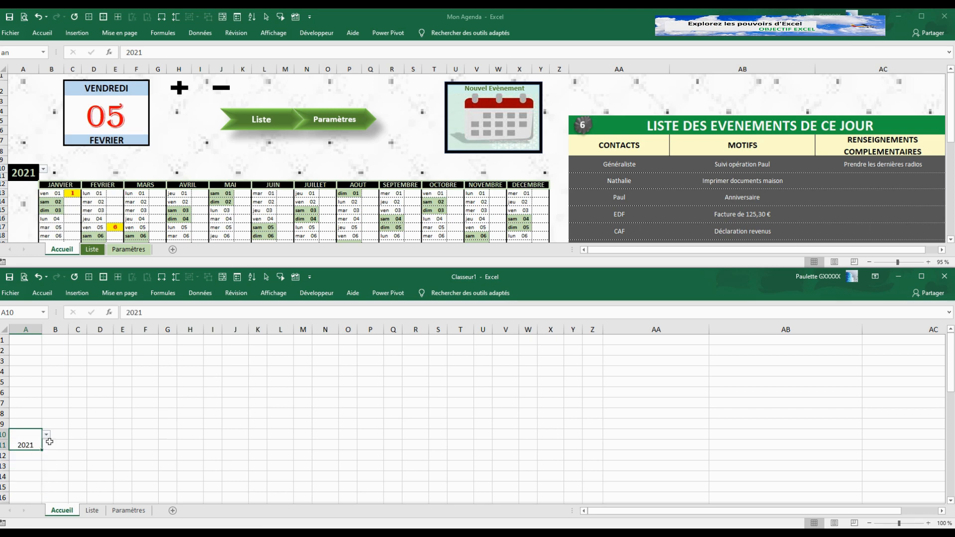
left_click(133, 434)
left_click(20, 437)
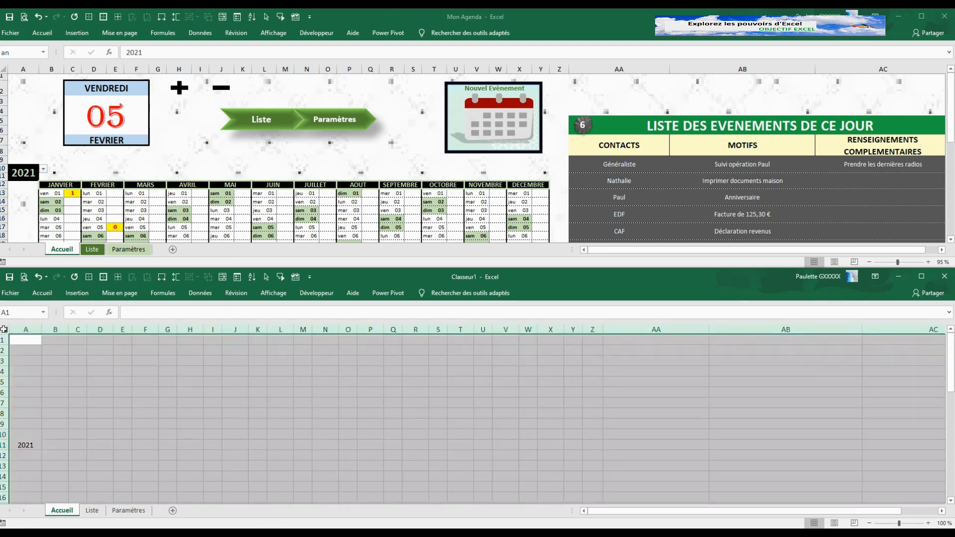
Step: Align the contents of all cells on Classeur1's Accueil sheet vertically to the middle
left_click(4, 330)
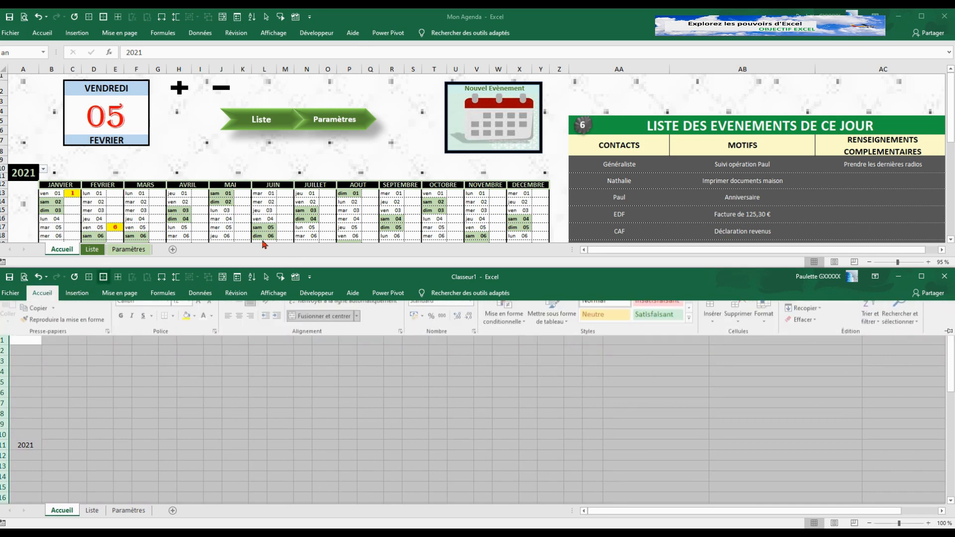
left_click(42, 293)
left_click(244, 315)
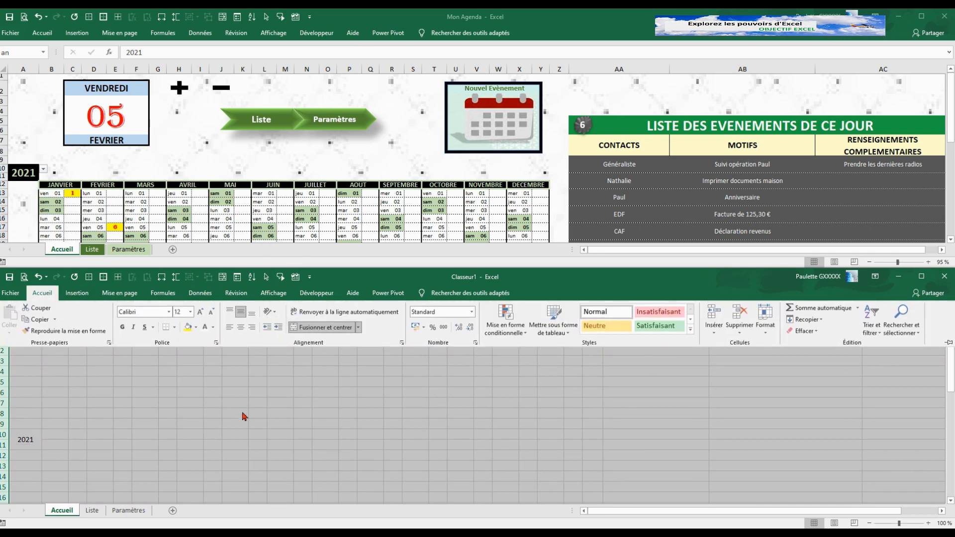
Step: Format the year in merged cell A10 as bold, size 18, with the standard light green font colour
left_click(24, 439)
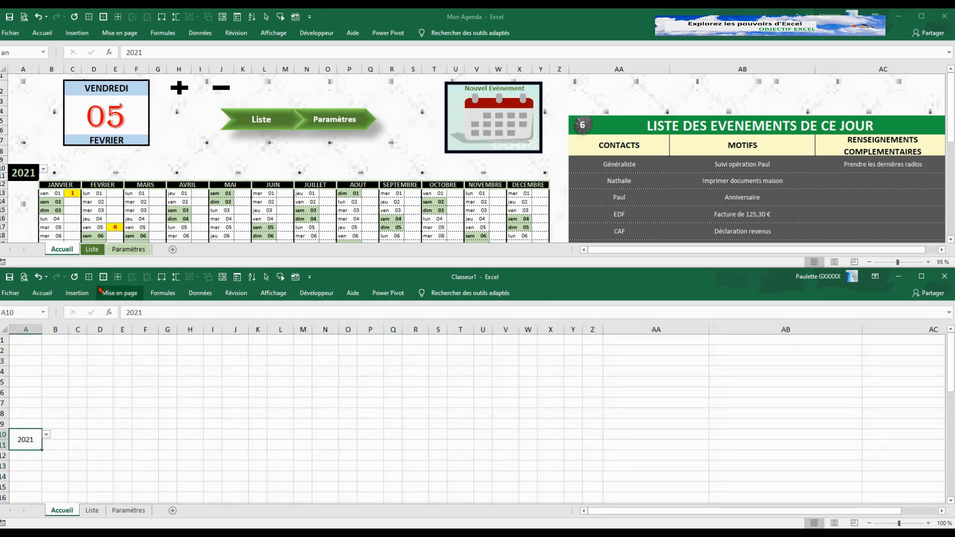
left_click(42, 293)
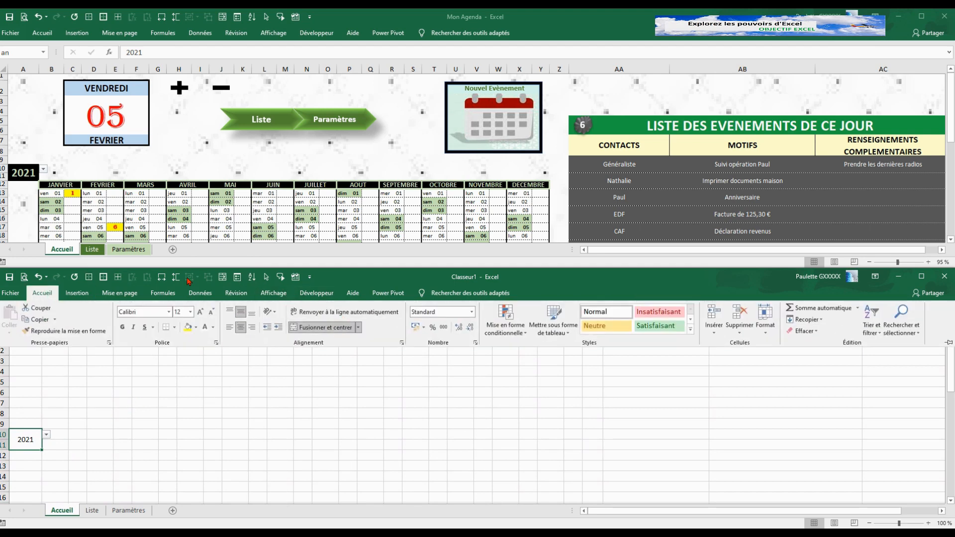
key("ctrl+g")
left_click(201, 312)
left_click(201, 312)
left_click(201, 312)
left_click(213, 328)
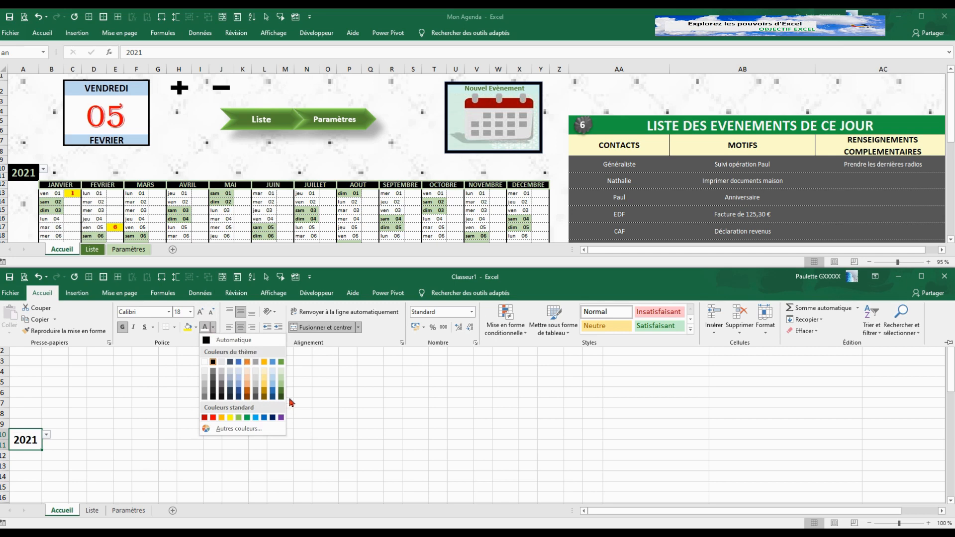
left_click(239, 418)
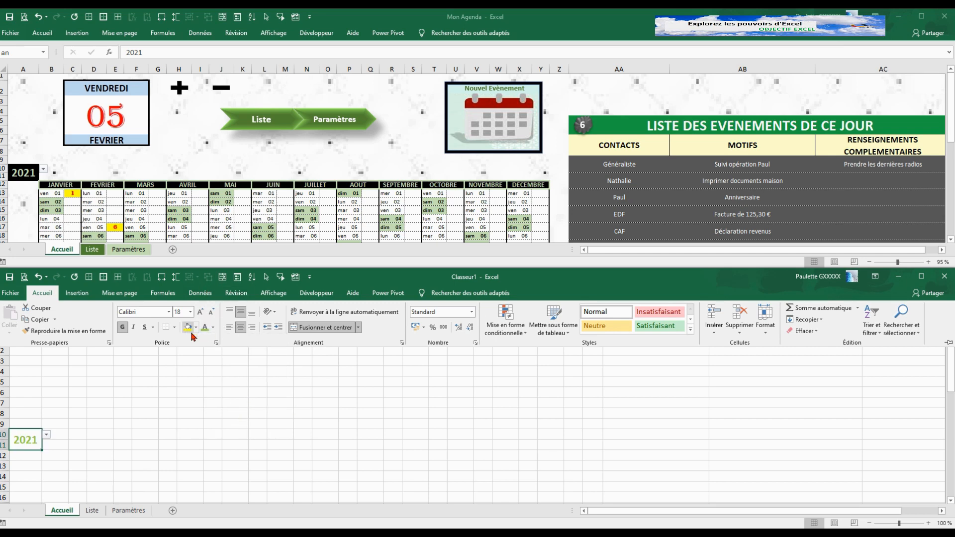
Step: Fill the year cell A10 with black
left_click(197, 328)
left_click(195, 349)
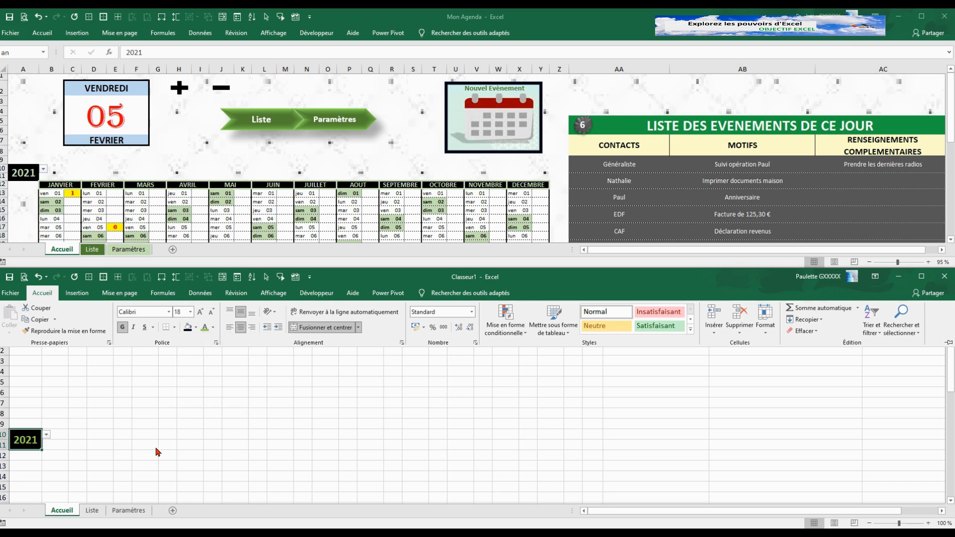
key("ctrl+F1")
left_click(149, 431)
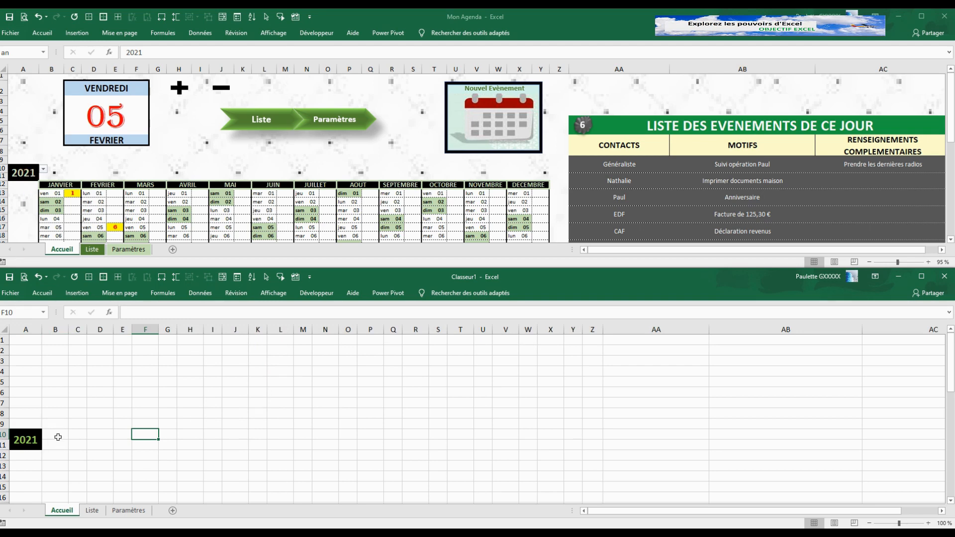
Step: Merge and center cells B12:C12 on Classeur1's Accueil sheet, matching the JANVIER header of Mon Agenda
left_click(70, 184)
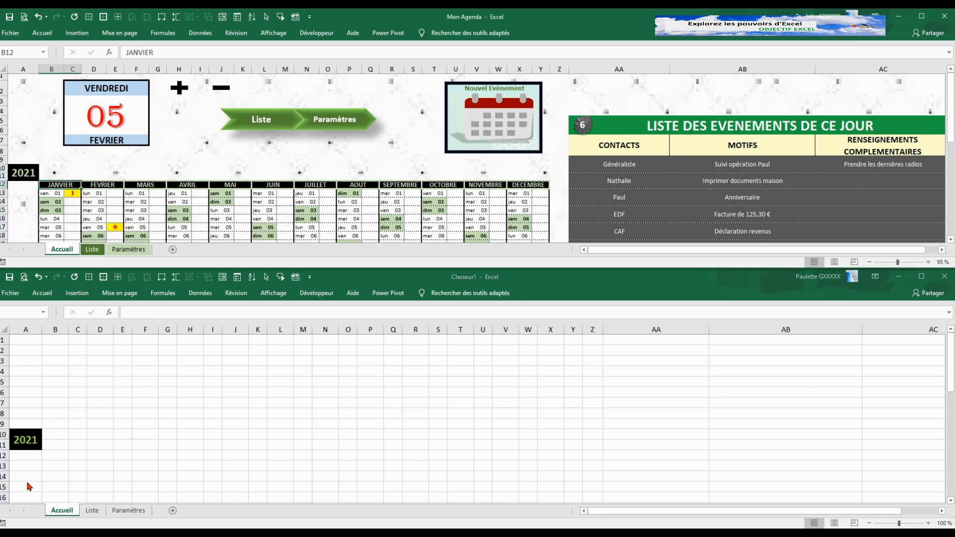
left_click(51, 455)
left_click(55, 455)
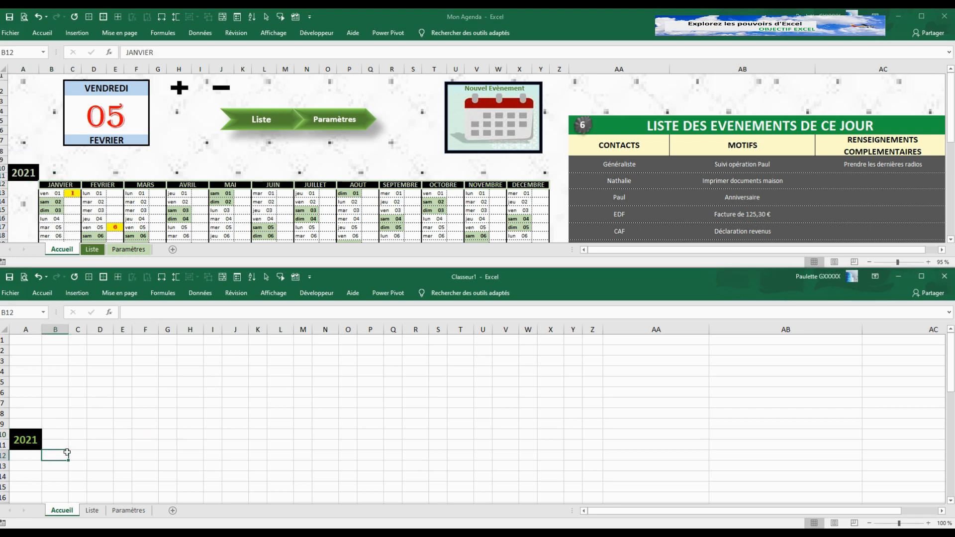
left_click_drag(67, 453, 81, 453)
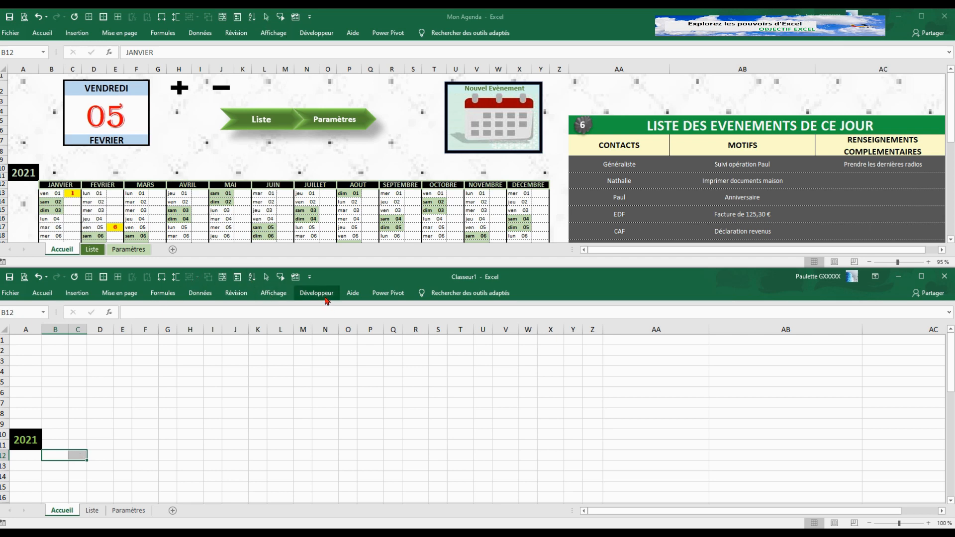
left_click(49, 298)
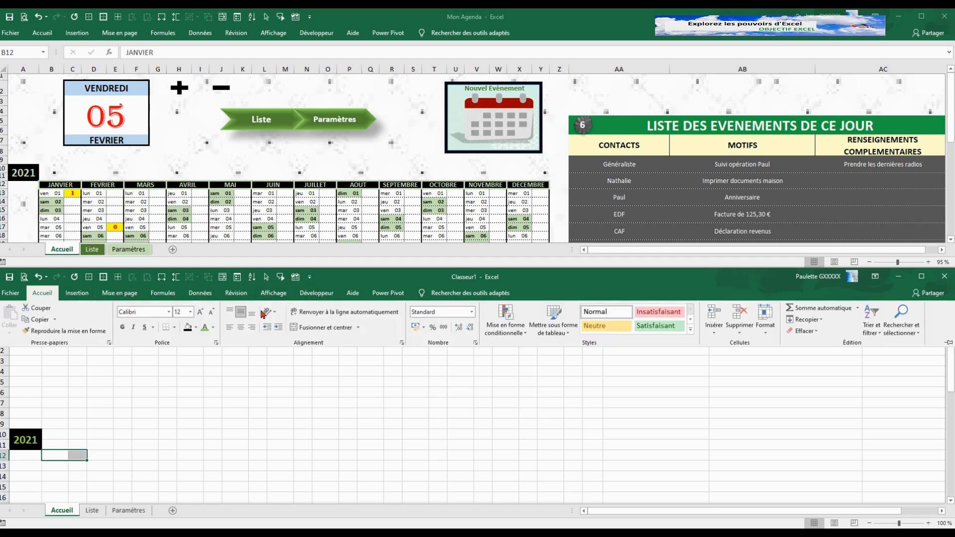
left_click(324, 327)
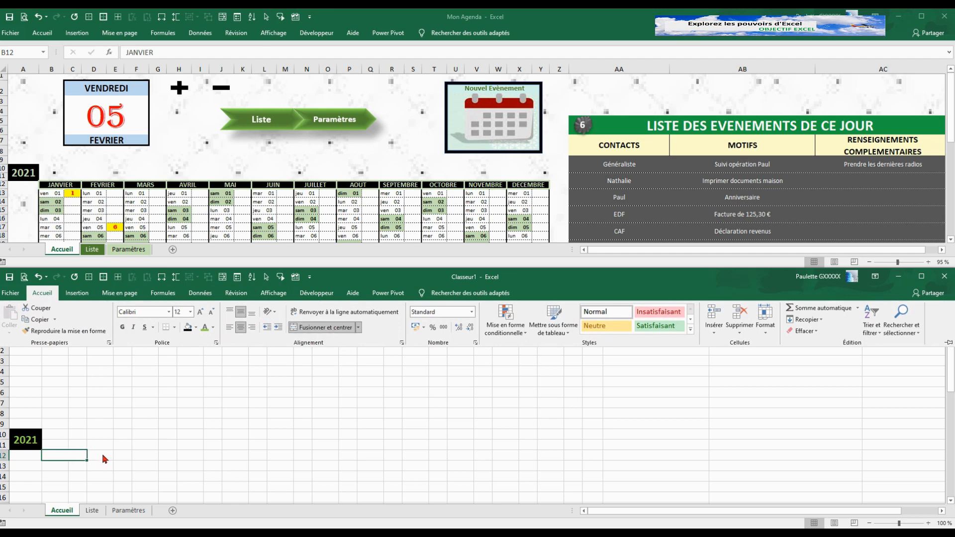
Step: Repeat the merge and center on each following pair of row 12 cells, from D12:E12 through X12:Y12
left_click(167, 465)
left_click_drag(103, 456, 166, 457)
left_click(196, 455)
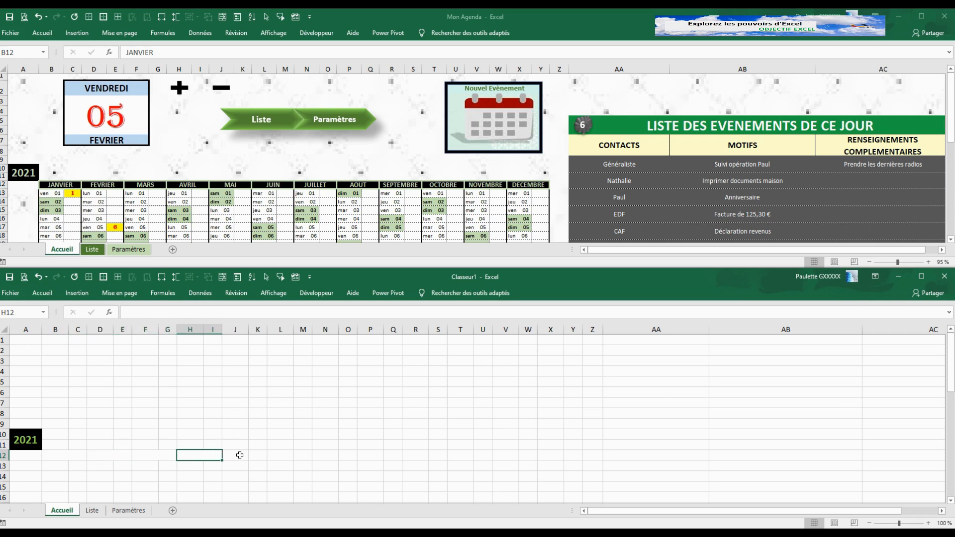
left_click_drag(240, 455, 259, 456)
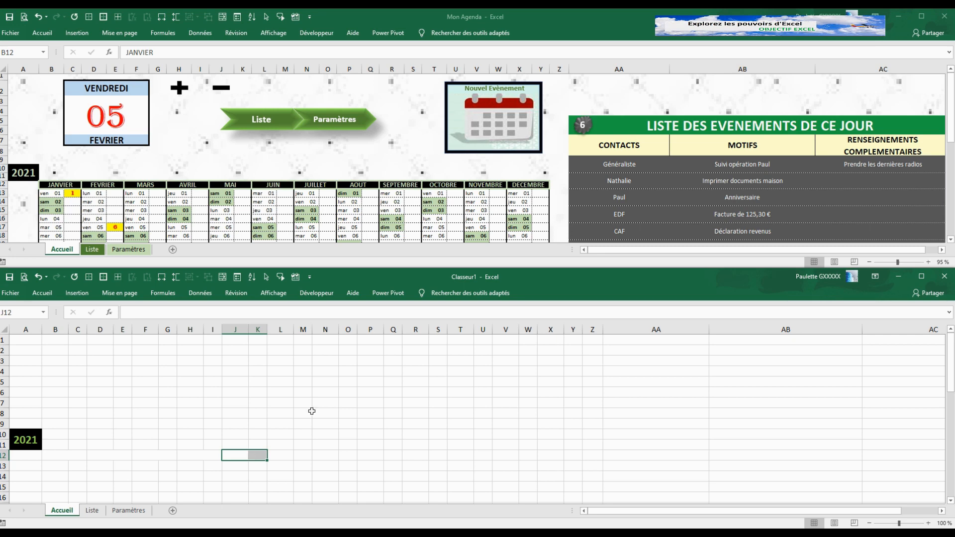
key("F4")
left_click_drag(284, 454, 390, 454)
key("F4")
key("F4")
left_click(423, 454)
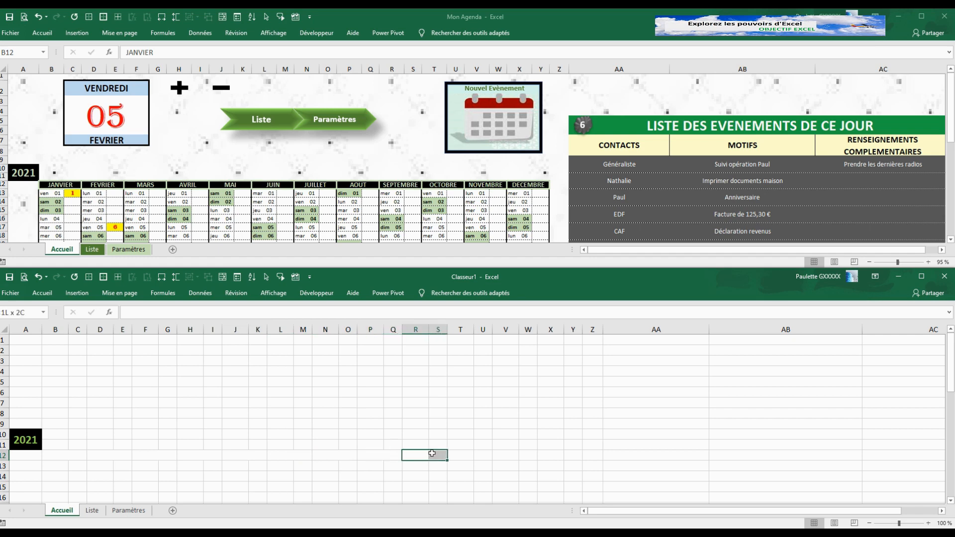
left_click(466, 454)
left_click(515, 455)
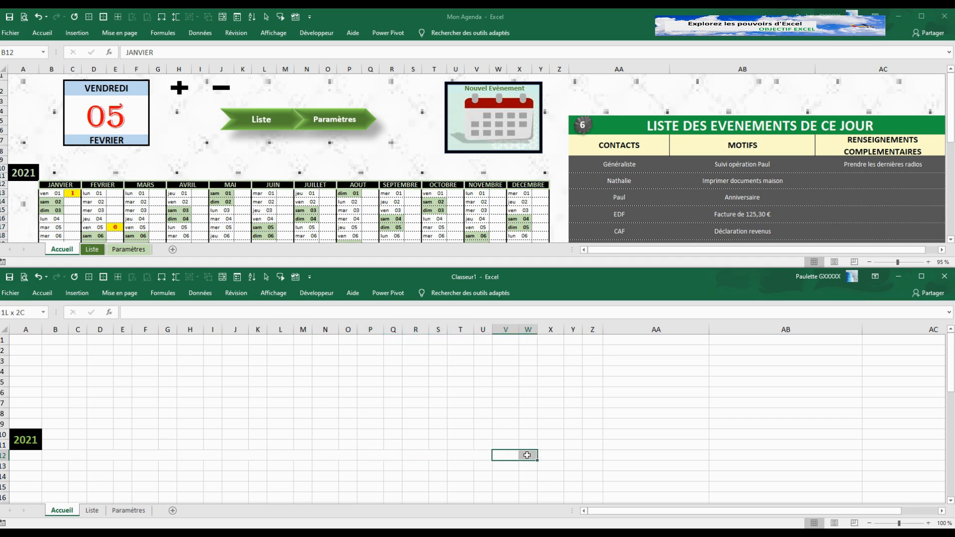
left_click_drag(552, 455, 571, 456)
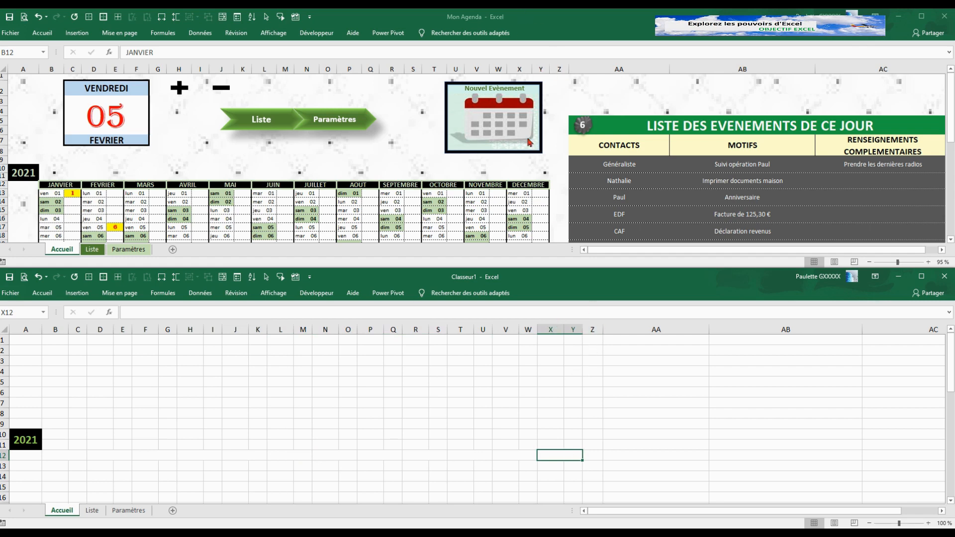
Step: Enter the twelve month names in capitals, JANVIER to DECEMBRE without accents, across the merged cells of row 12 starting at B12
left_click(55, 456)
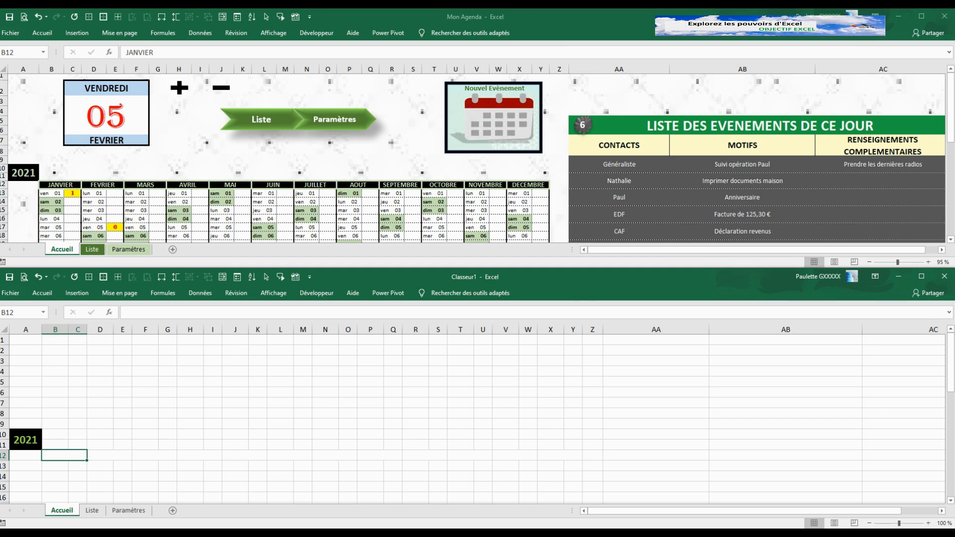
type("JANVIER")
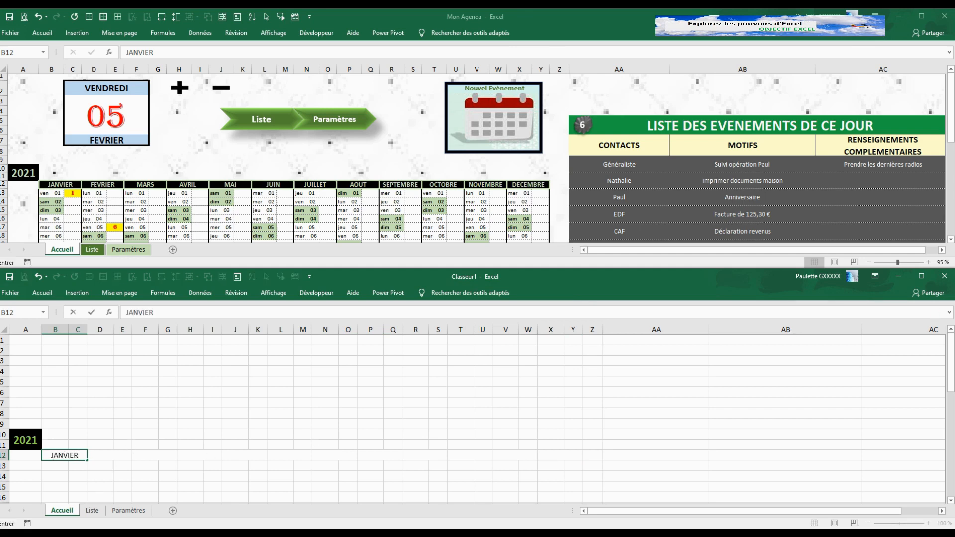
key("Tab")
type("FEVRIER")
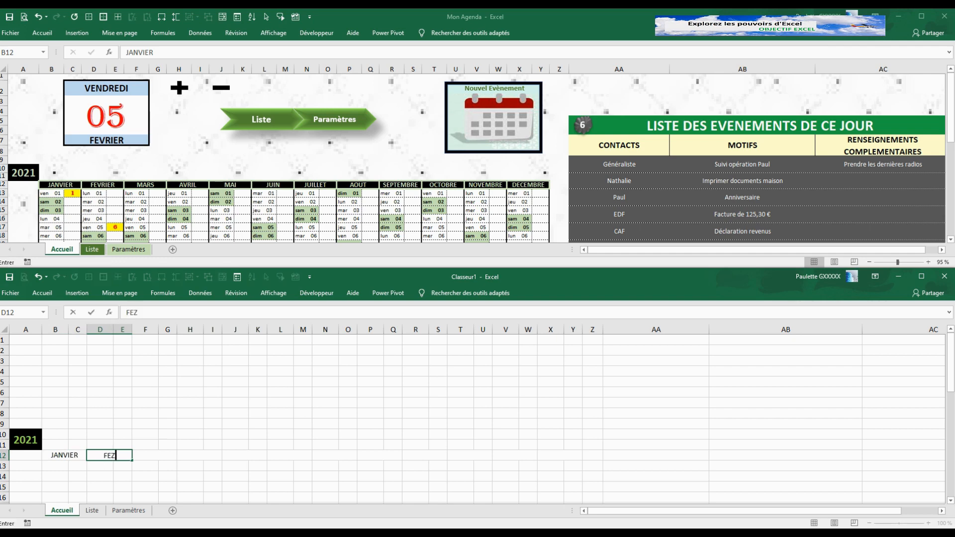
type("\tMARS\tAVRIL")
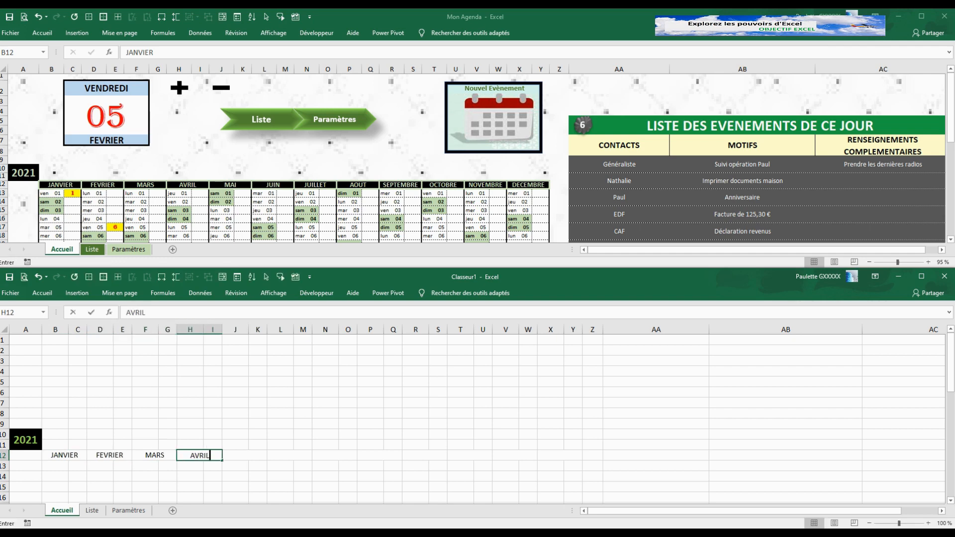
type("\tMAI\tJUIN\tJUILLET\tAOUT\tSEPTEMBRE\tNOVEM")
key("BackSpace")
key("BackSpace")
key("BackSpace")
key("BackSpace")
key("BackSpace")
type("OCTOBRE\tNOVEMBRE\tDECEMBRE")
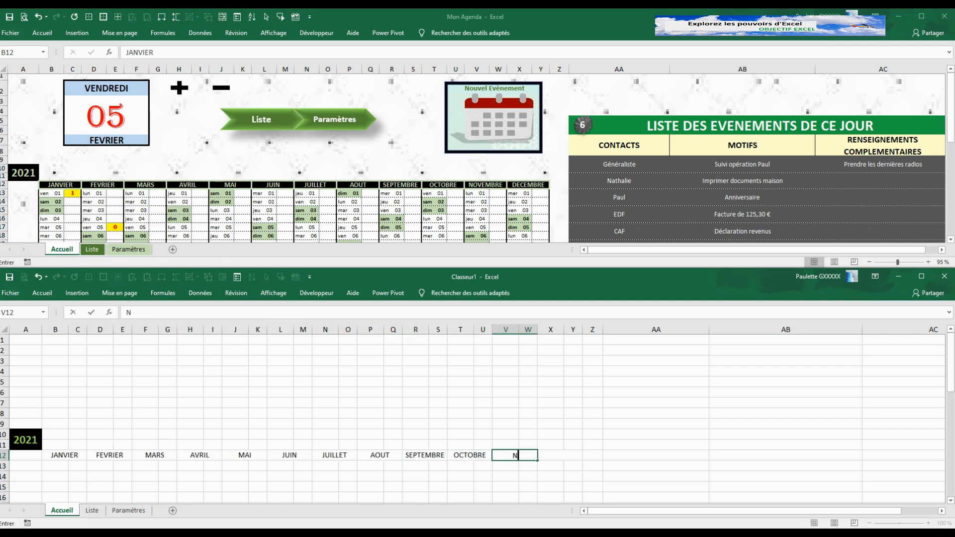
key("Return")
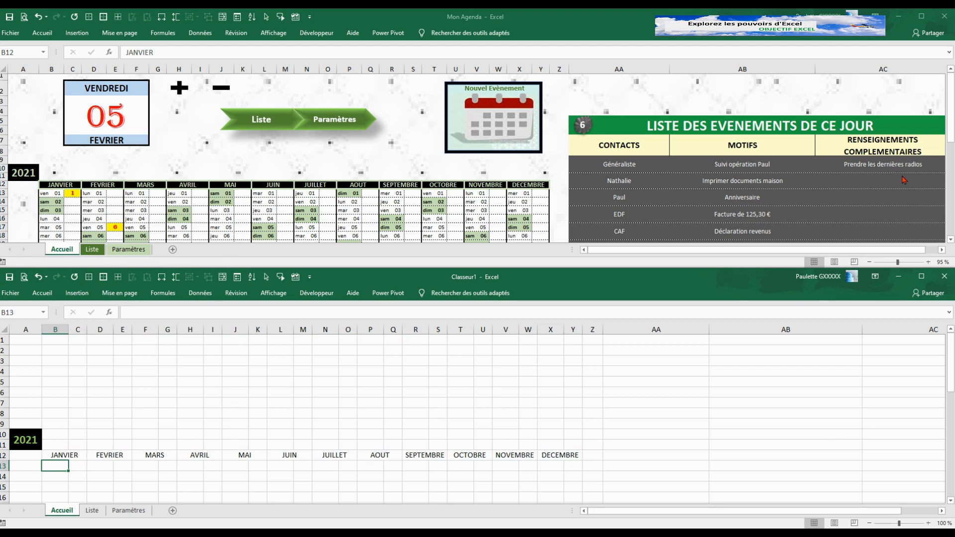
Step: Copy the formatting of Mon Agenda's month header row B12:Y12 onto the JANVIER cell in Classeur1
left_click_drag(58, 189, 547, 185)
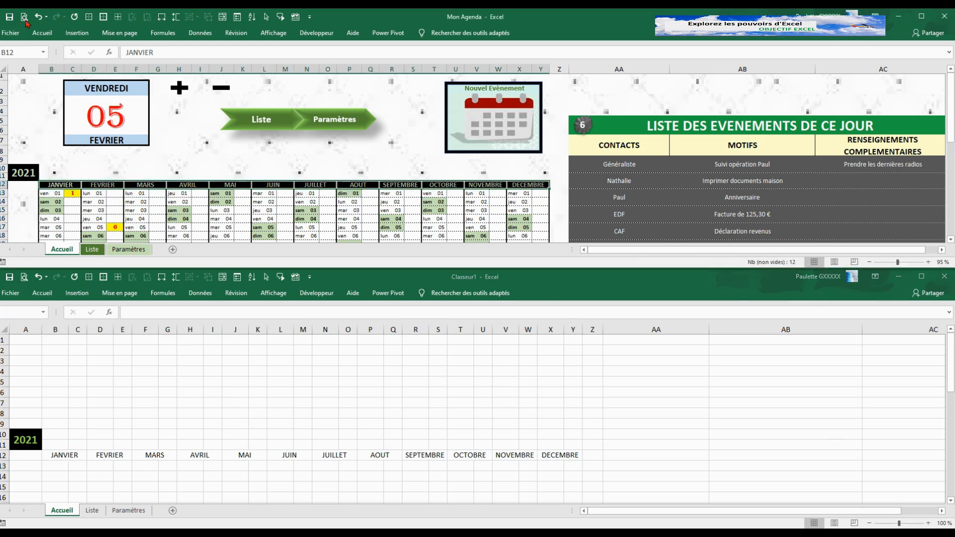
left_click(42, 33)
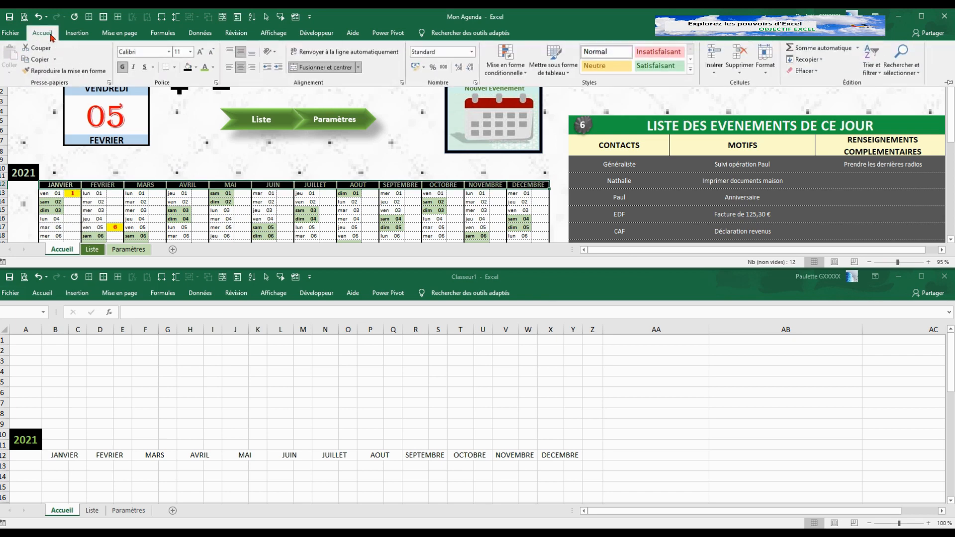
left_click(50, 71)
left_click(56, 456)
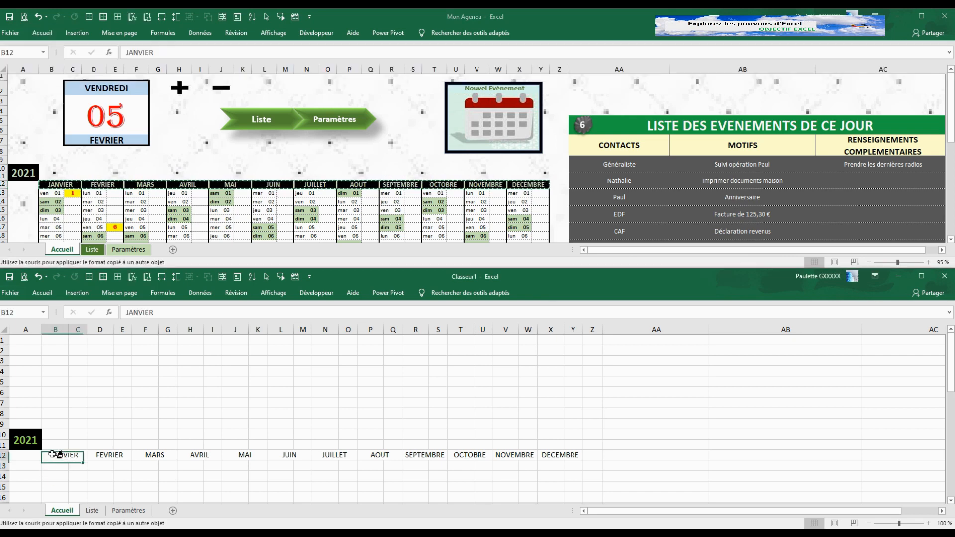
left_click(97, 457)
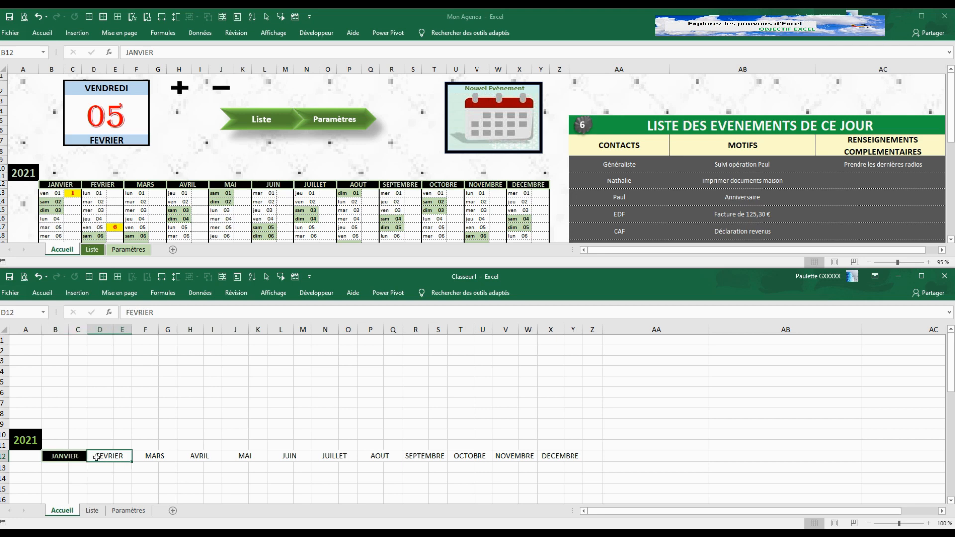
Step: Copy the JANVIER cell's formatting to the FEVRIER to DECEMBRE headers in D12:Y12
left_click(73, 457)
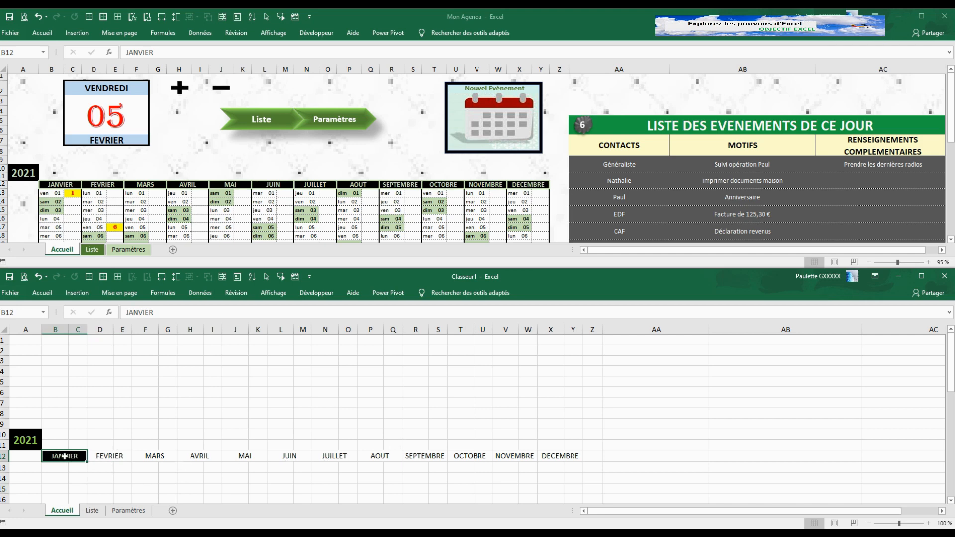
left_click(42, 293)
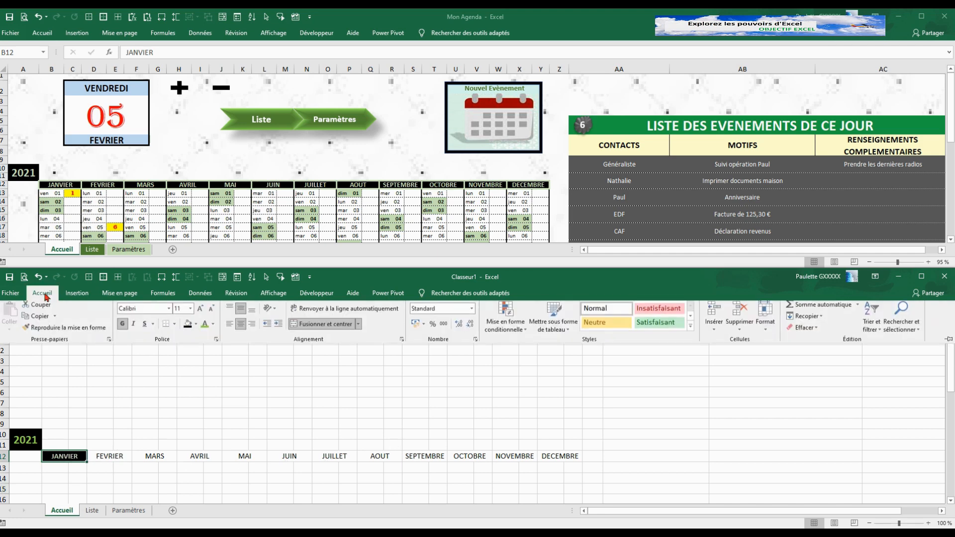
left_click(52, 331)
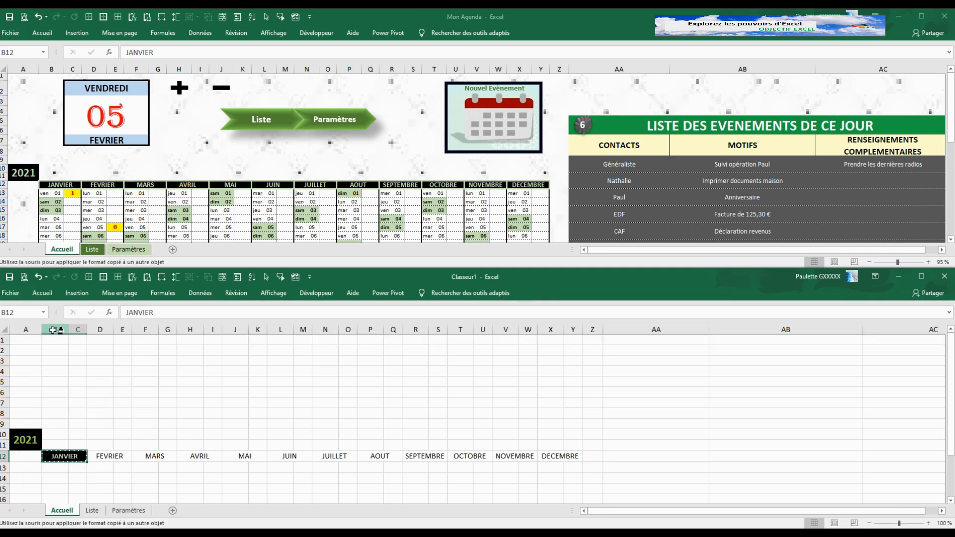
left_click_drag(102, 456, 557, 453)
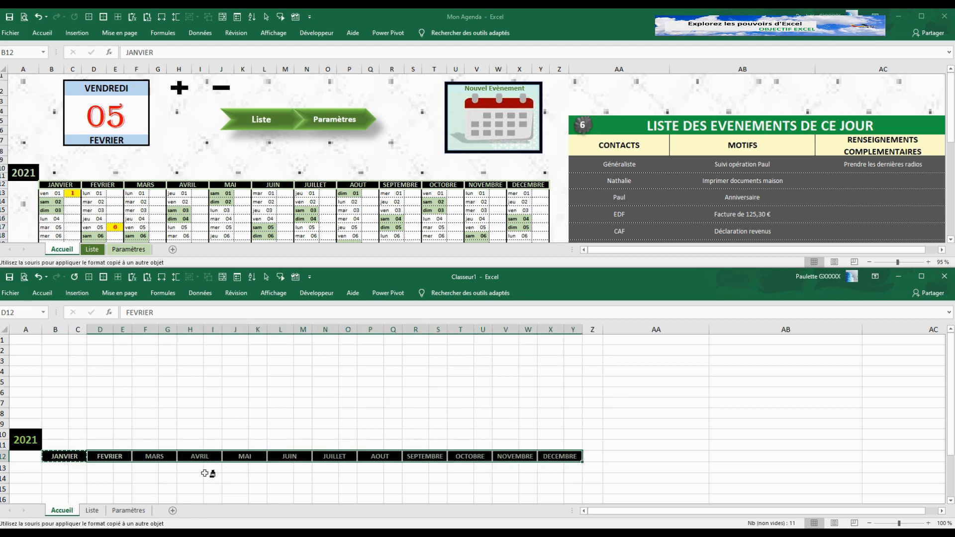
key("Escape")
left_click(230, 486)
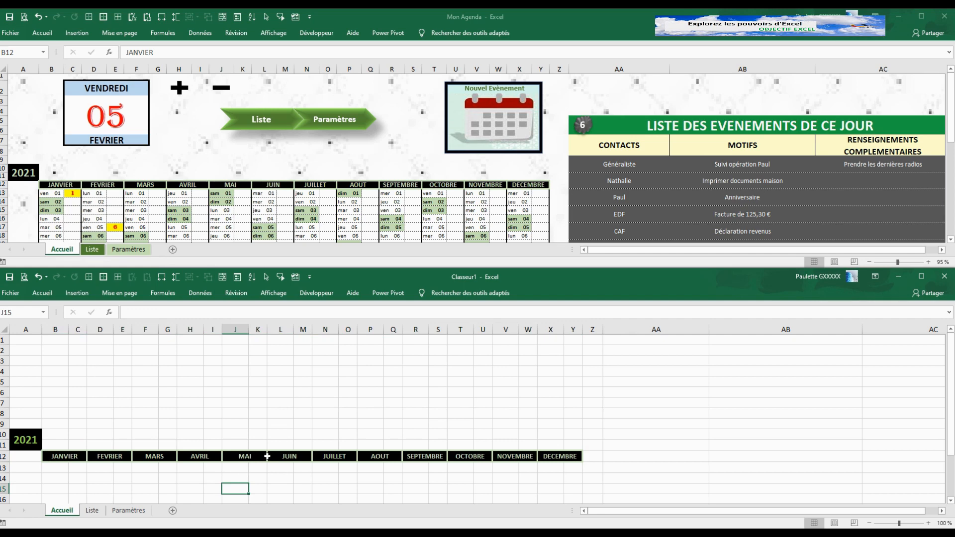
Step: Check the date formula in Mon Agenda's B13, and name the year cell A10 in Classeur1 AN
scroll(274, 472, "down", 2)
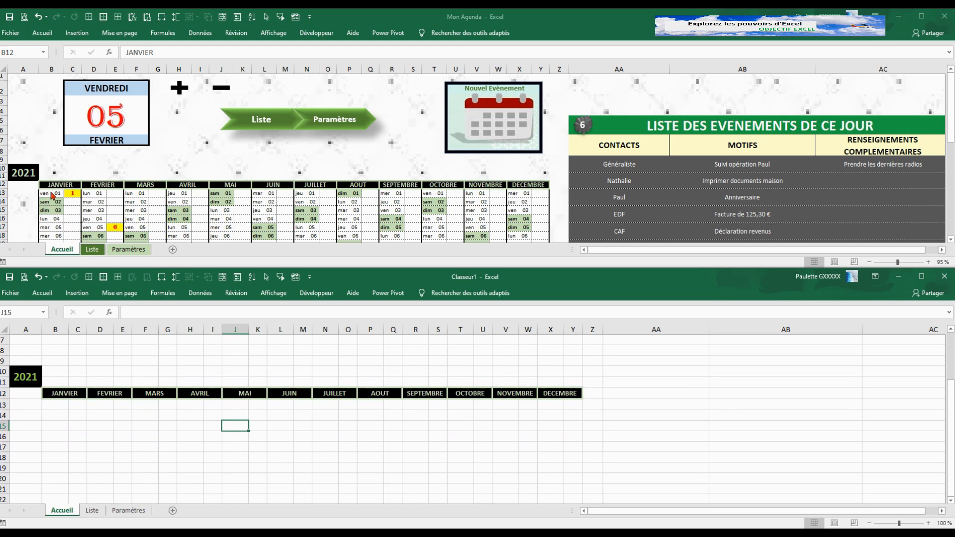
left_click(55, 193)
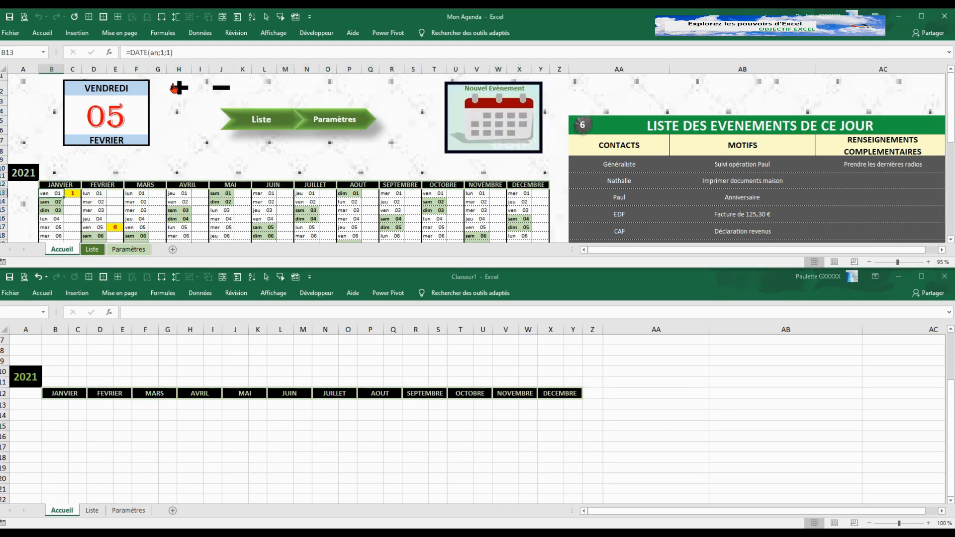
scroll(167, 103, "up", 7)
scroll(159, 225, "down", 1)
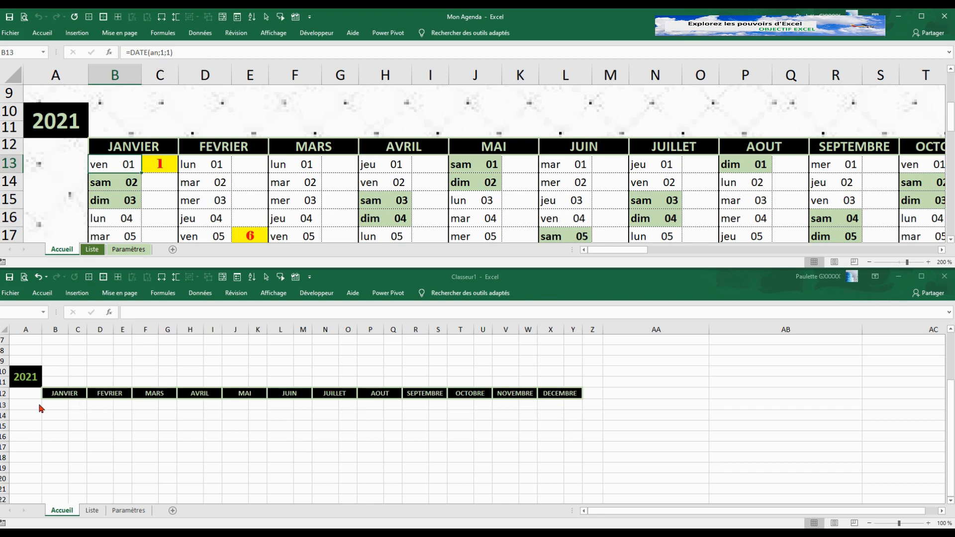
left_click(57, 404)
left_click(32, 382)
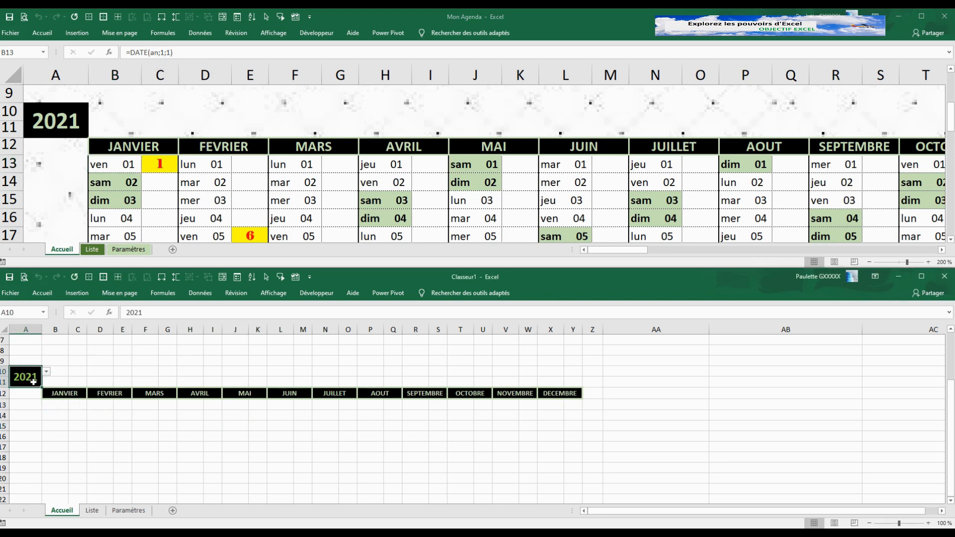
left_click(20, 312)
type("AN")
key("Return")
Step: Enter the formula =DATE(an;1;1) in B13 under the JANVIER header of Classeur1
left_click(54, 405)
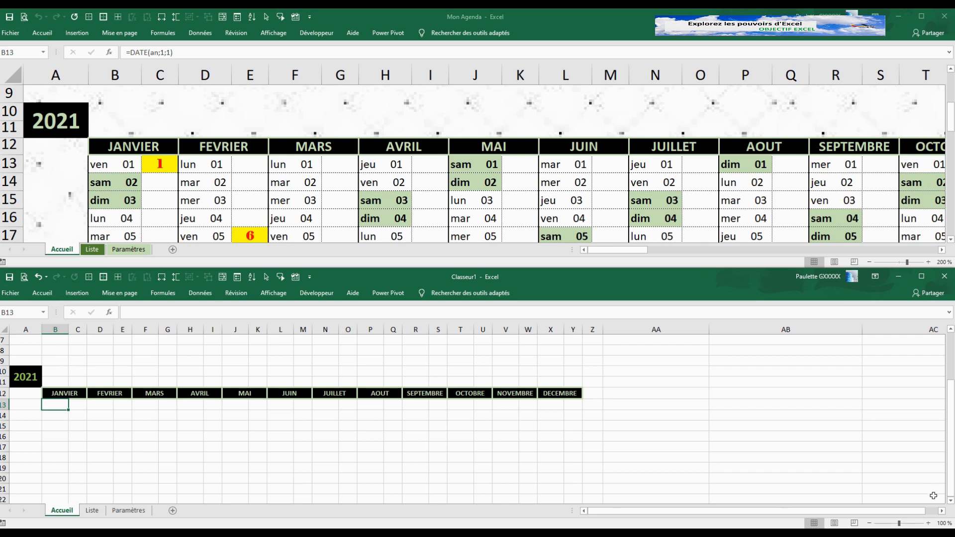
left_click(928, 523)
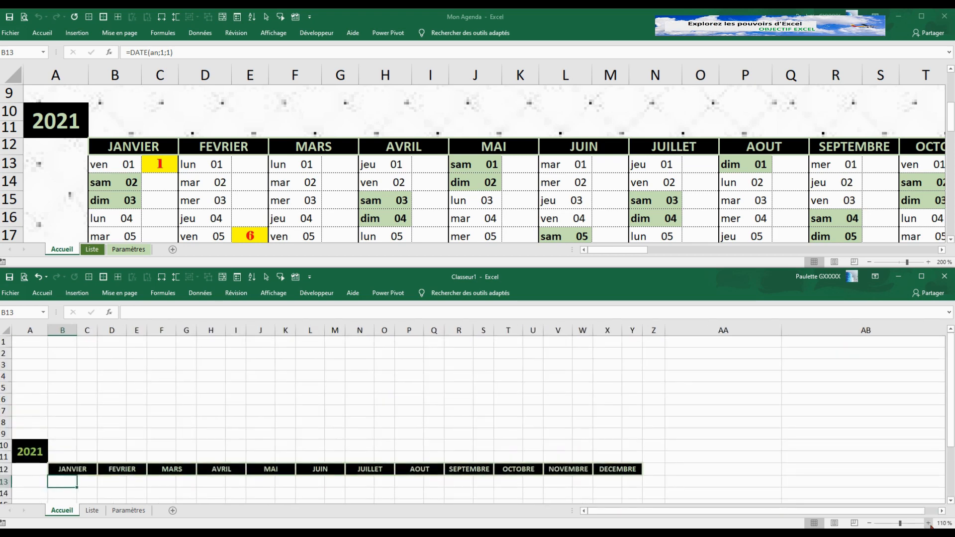
scroll(793, 356, "down", 3)
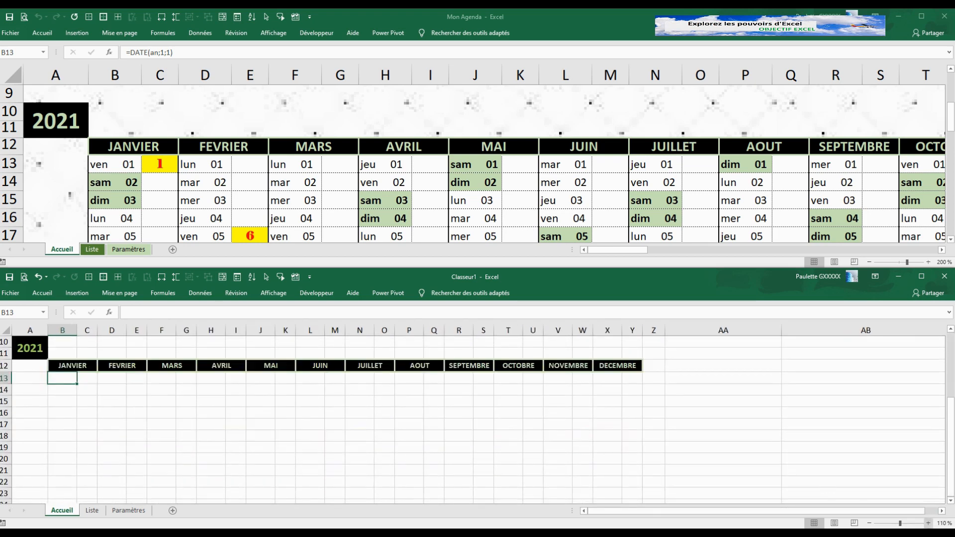
left_click(928, 524)
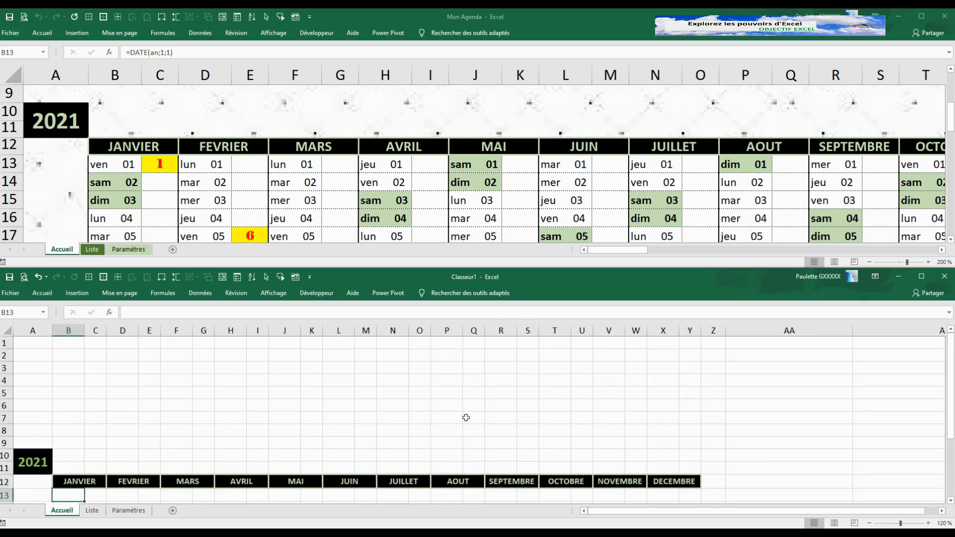
scroll(465, 418, "down", 2)
scroll(464, 419, "down", 2)
scroll(463, 420, "up", 2)
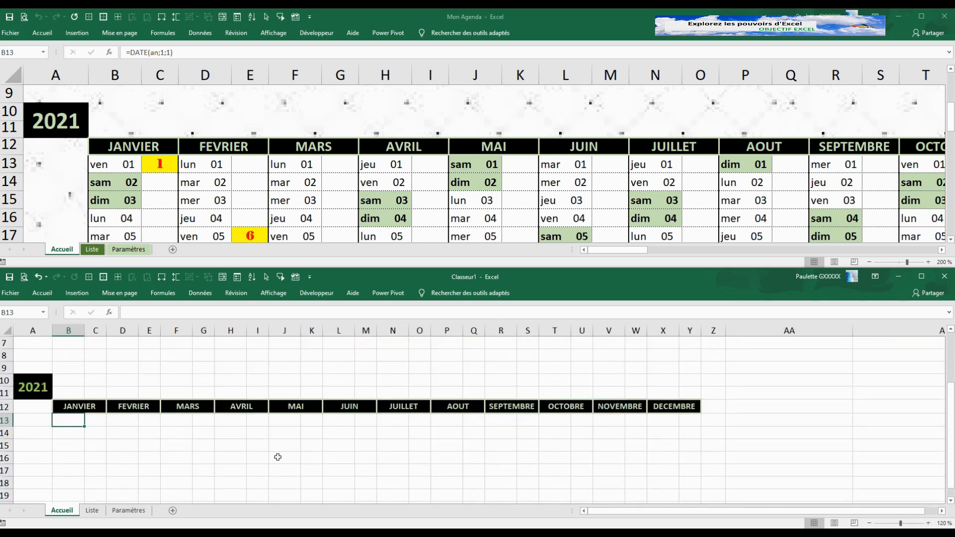
type("+DA")
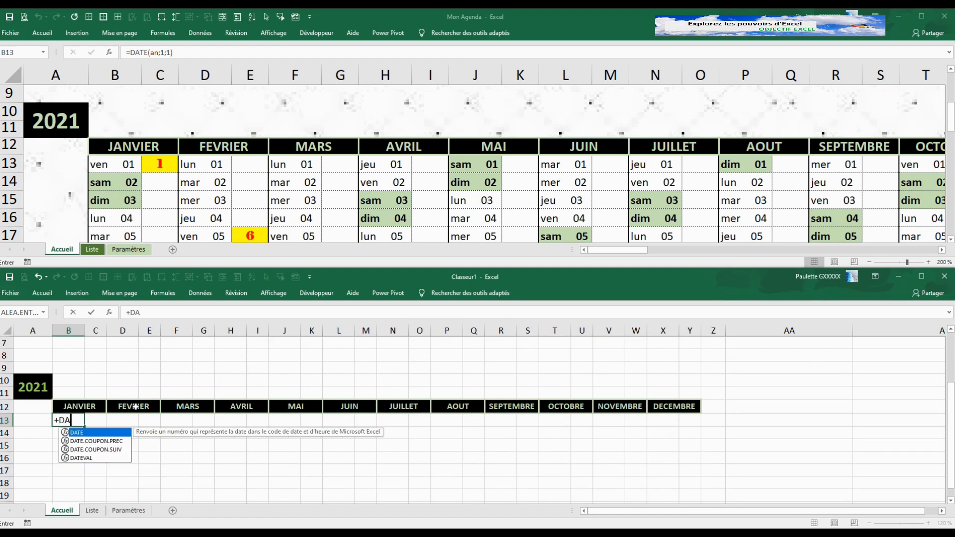
key("BackSpace")
key("BackSpace")
key("BackSpace")
type("=DATE(")
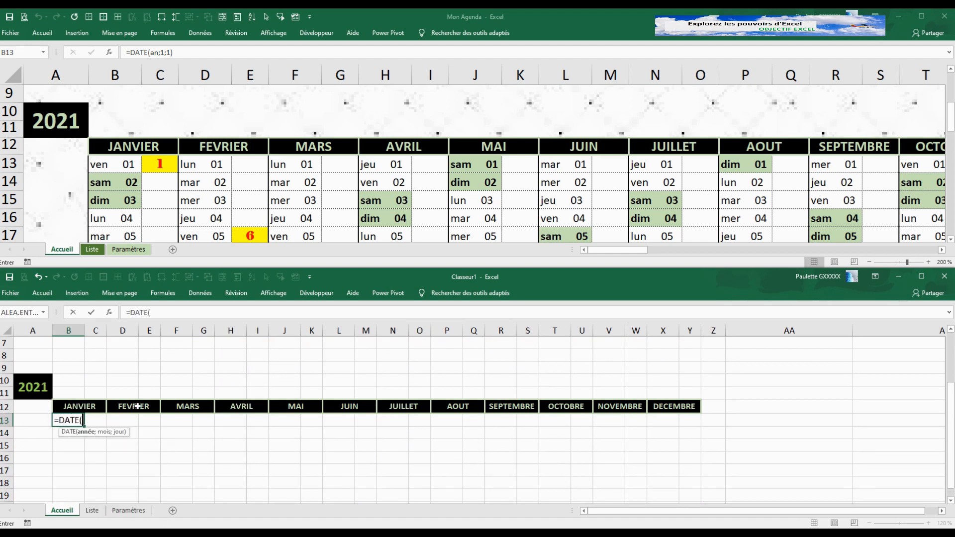
type("an")
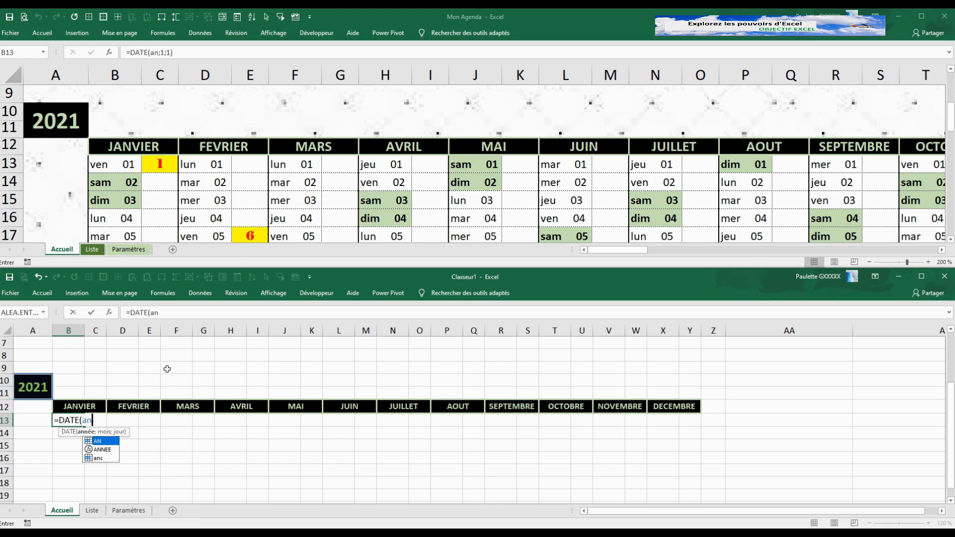
type(";")
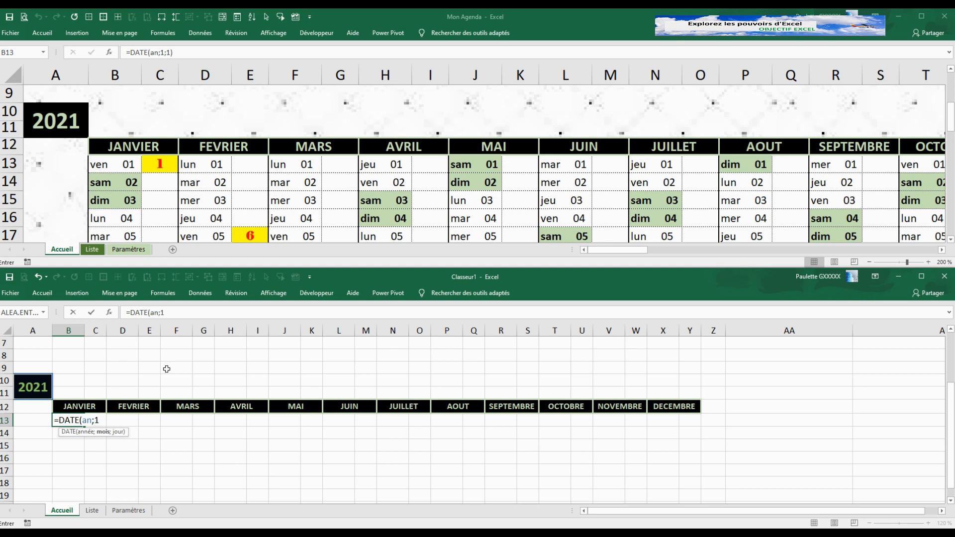
type("1;1)")
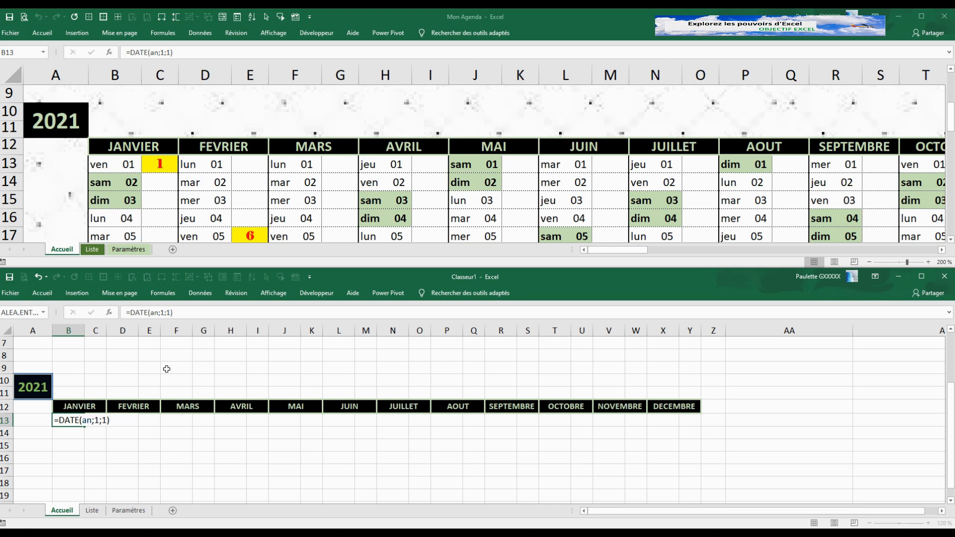
key("Return")
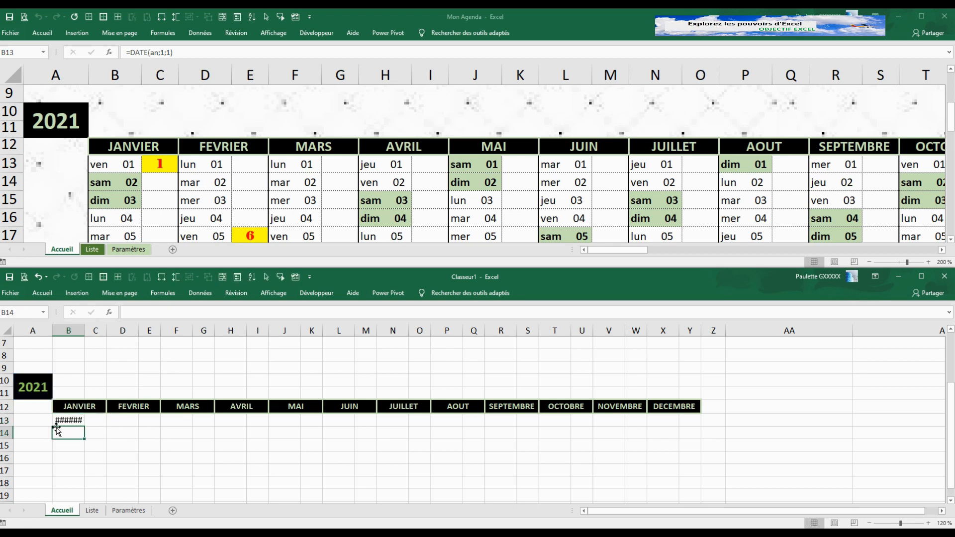
Step: Reduce the font size of range B13:Z54 in Classeur1 to 9 and reselect only cell B13
left_click_drag(70, 421, 716, 481)
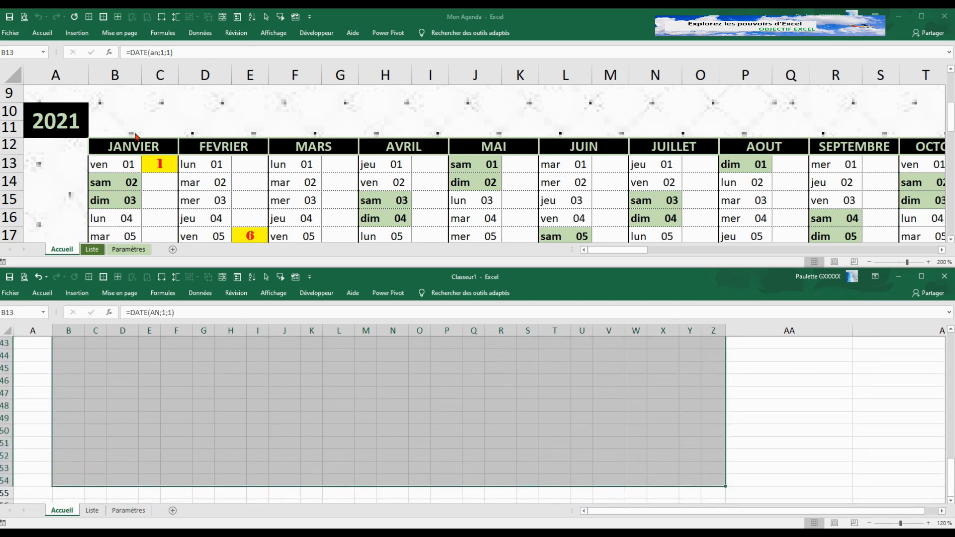
left_click(42, 293)
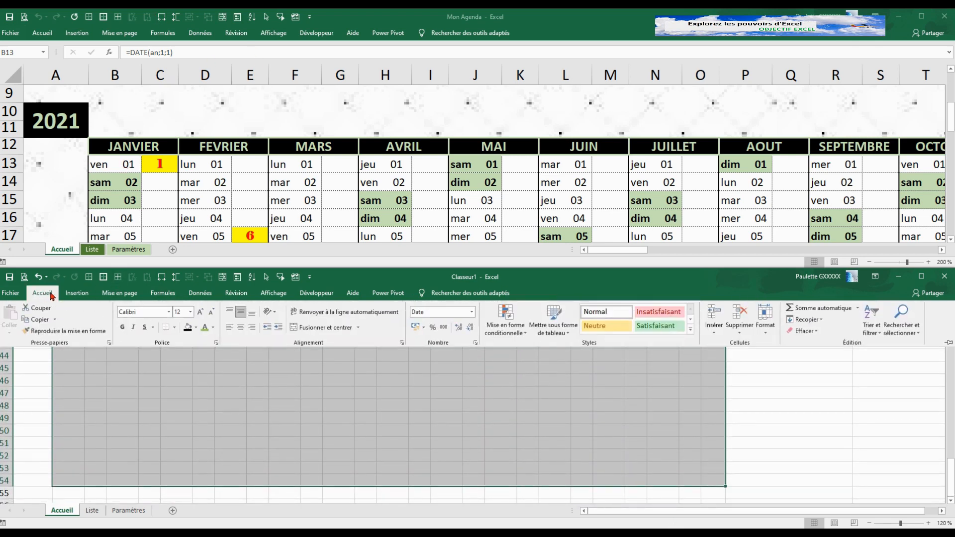
left_click(211, 313)
left_click(215, 316)
left_click(215, 316)
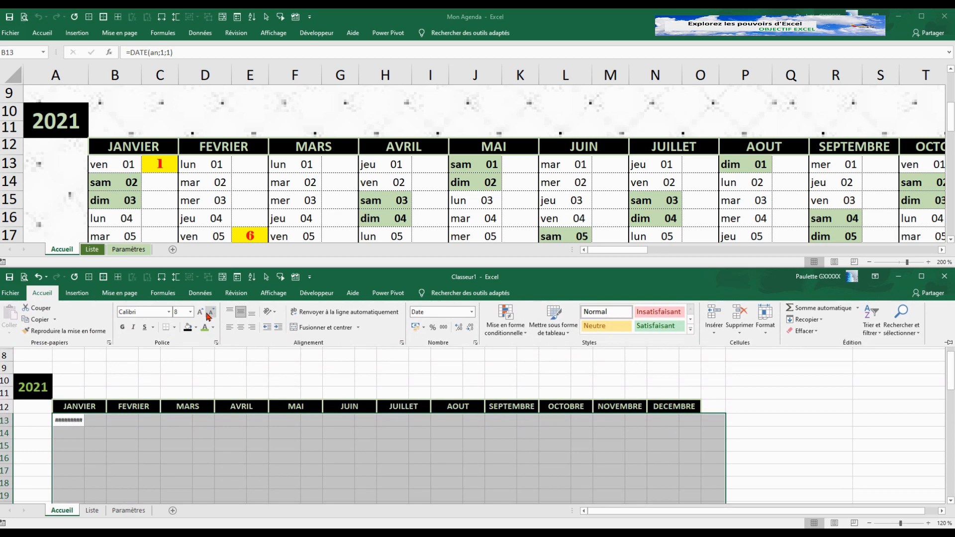
key("ctrl+F1")
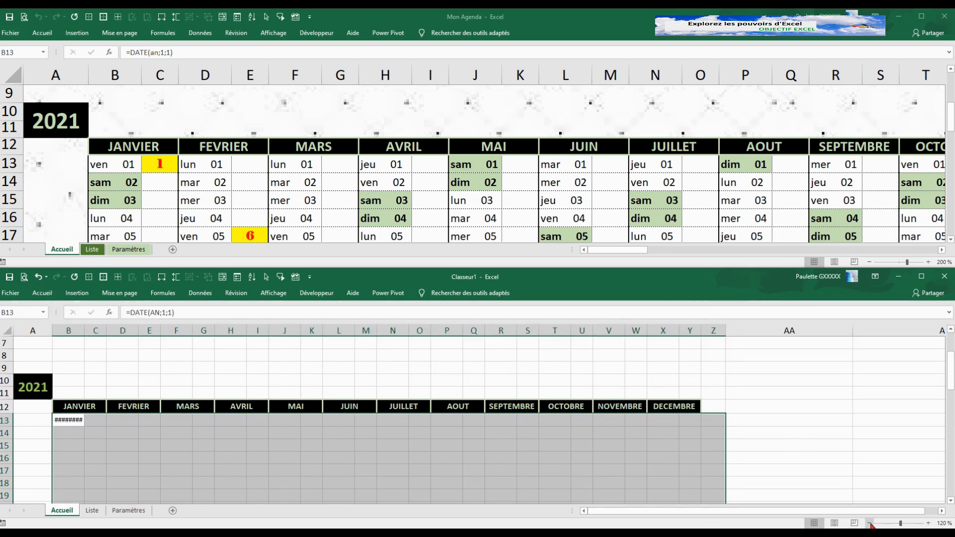
left_click(886, 523)
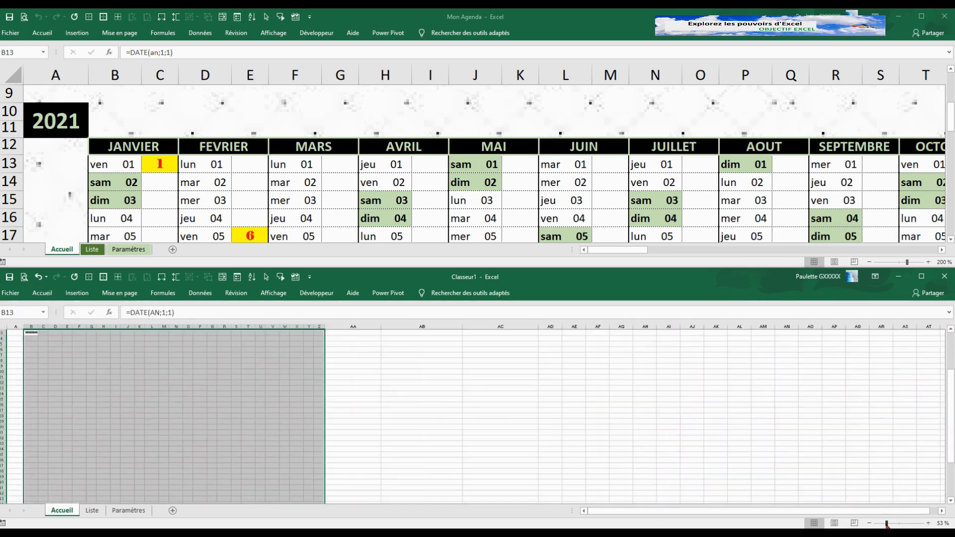
left_click(928, 524)
left_click(928, 523)
left_click(928, 524)
left_click(928, 523)
left_click(928, 523)
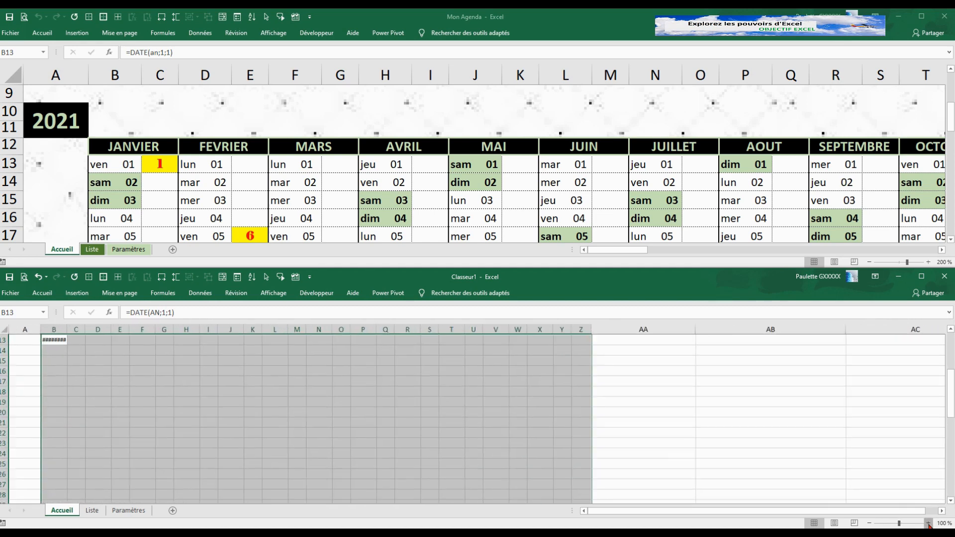
left_click(928, 523)
left_click(928, 523)
left_click(928, 523)
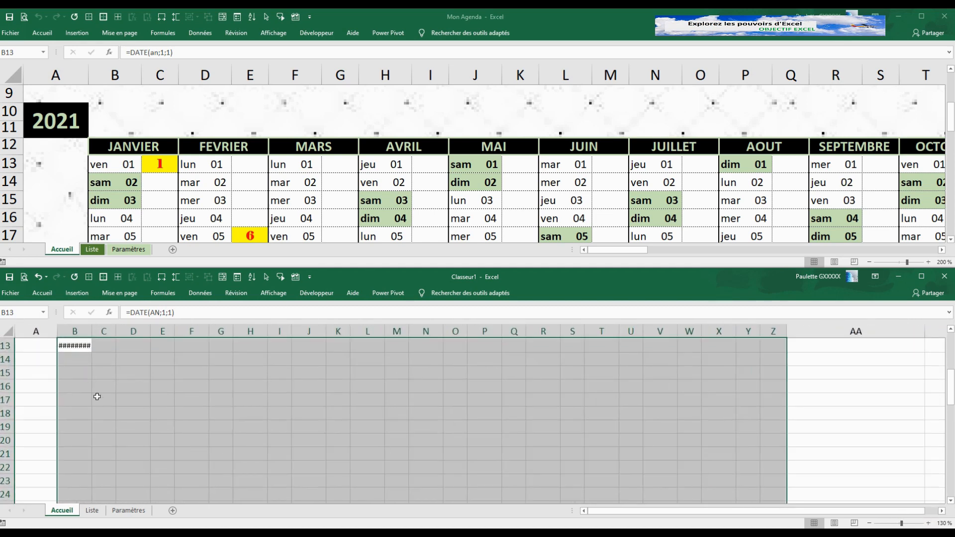
scroll(97, 397, "up", 2)
left_click(85, 429)
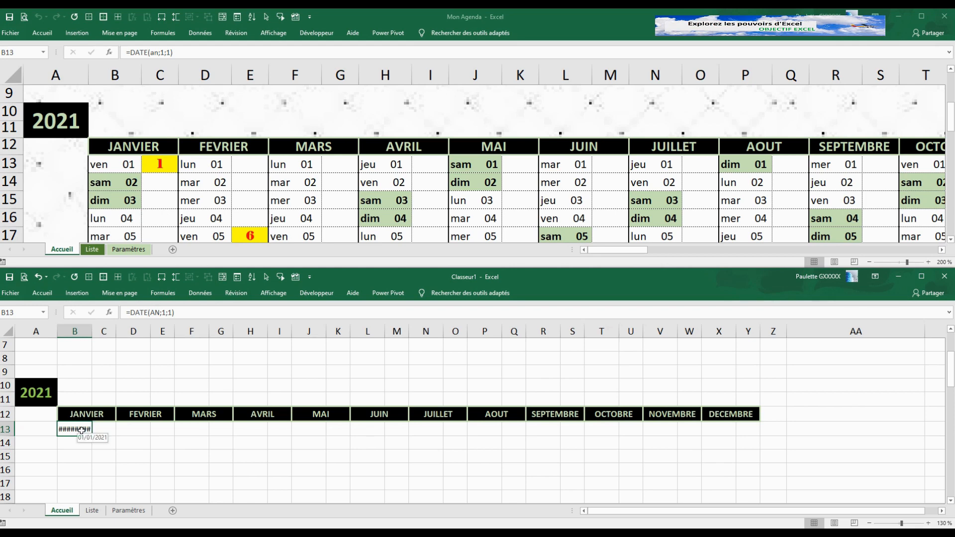
Step: Try widening column B to fit the full date in B13, and undo the width change
right_click(82, 432)
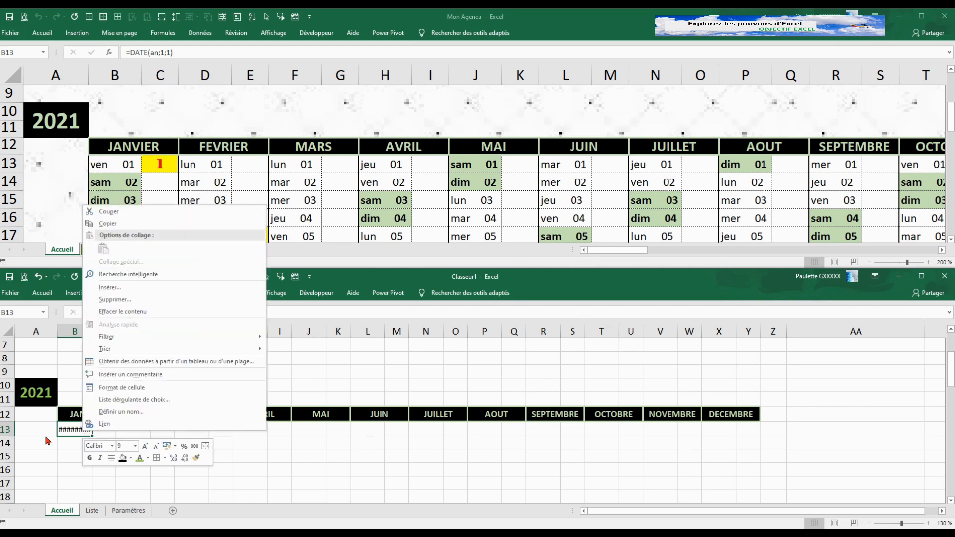
left_click(70, 431)
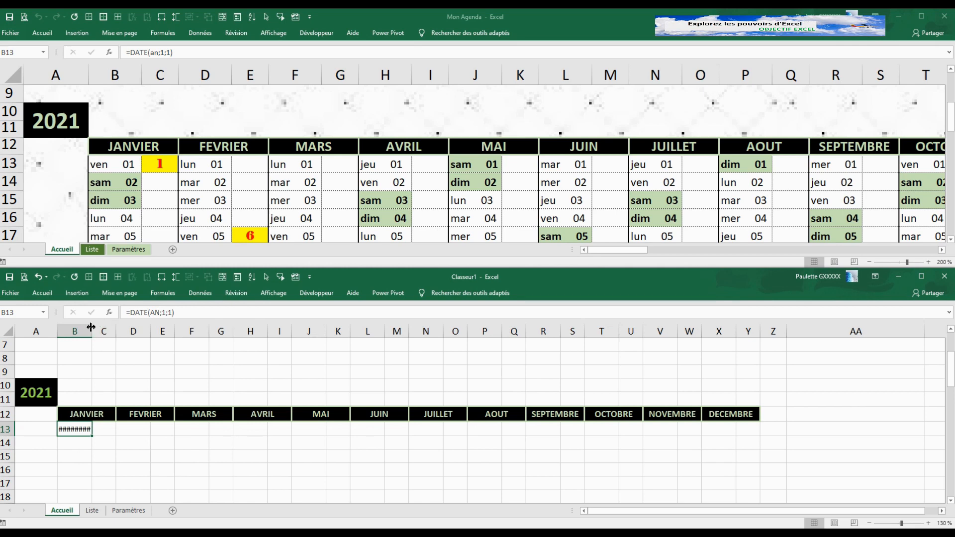
left_click_drag(92, 330, 136, 330)
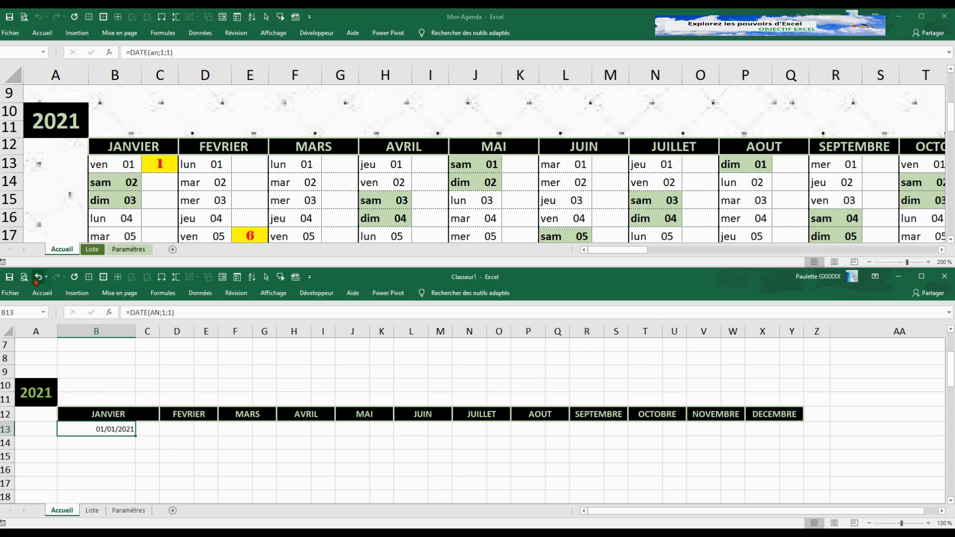
left_click(38, 277)
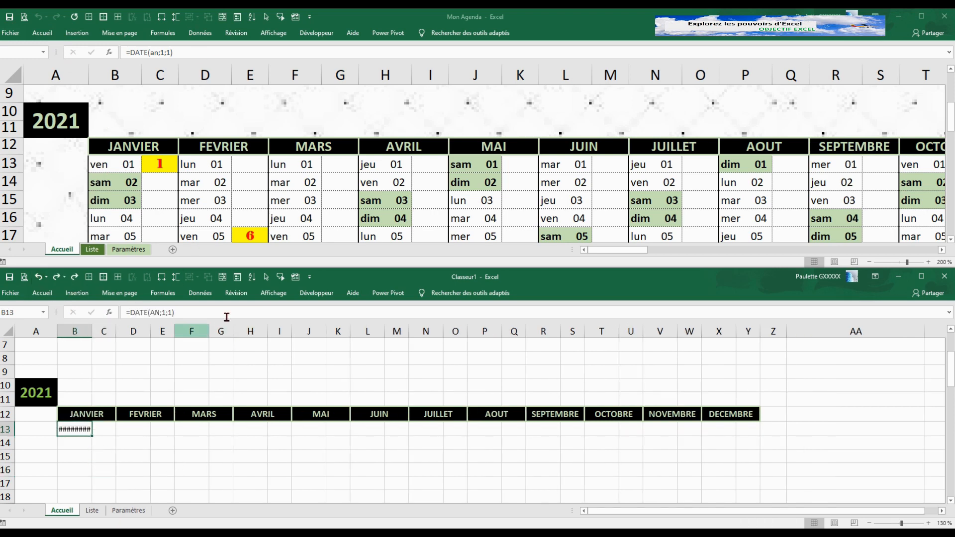
Step: Apply the custom number format jjj__jj to B13 in Classeur1 and compare it with Mon Agenda's B13
left_click(238, 279)
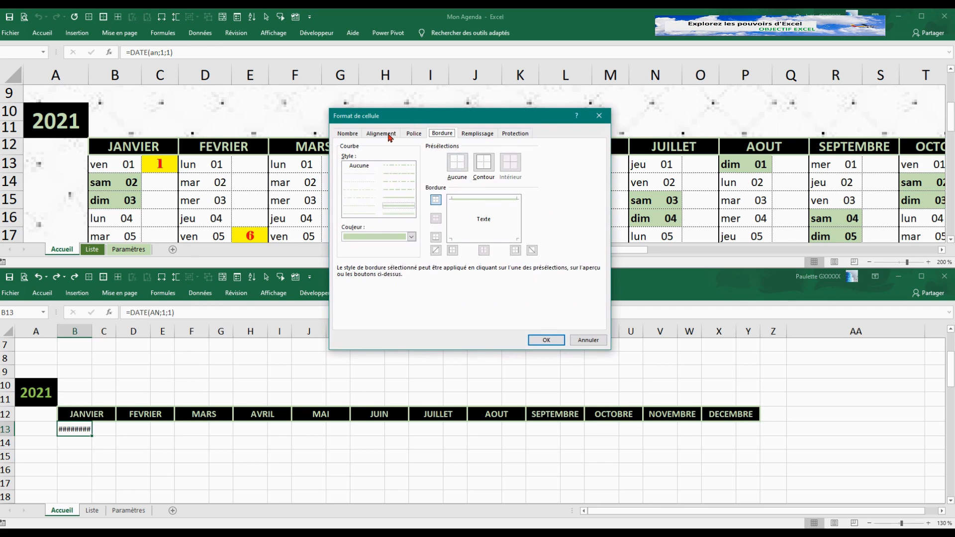
left_click(347, 133)
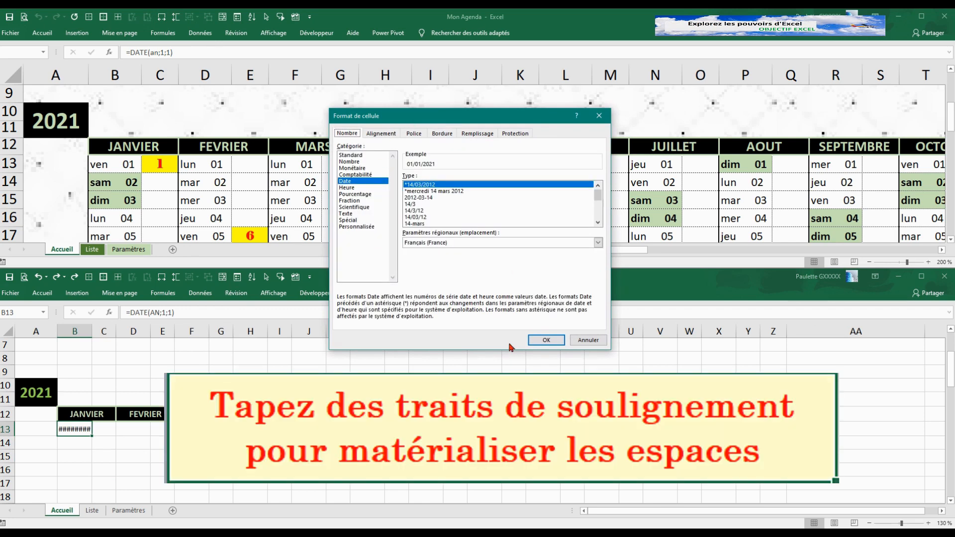
left_click(354, 227)
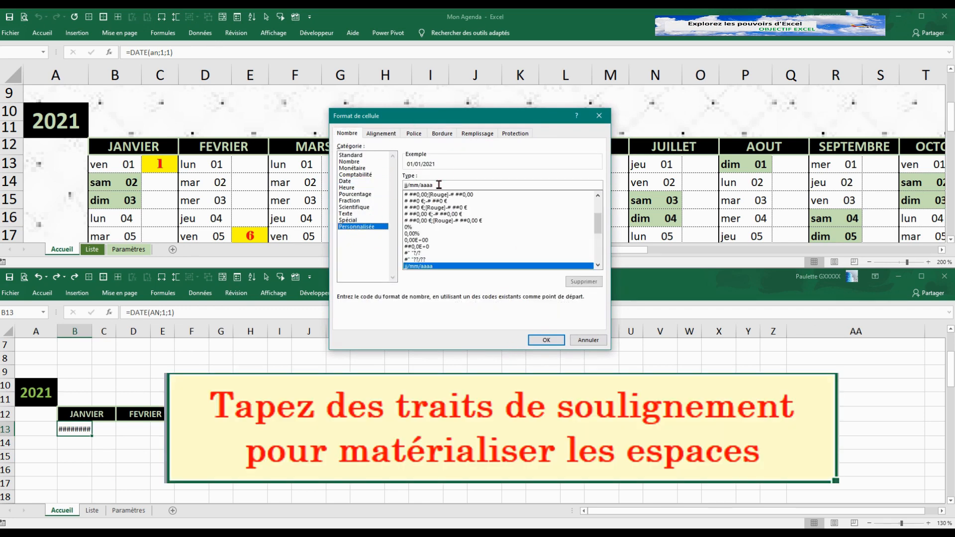
left_click_drag(437, 185, 394, 186)
type("j")
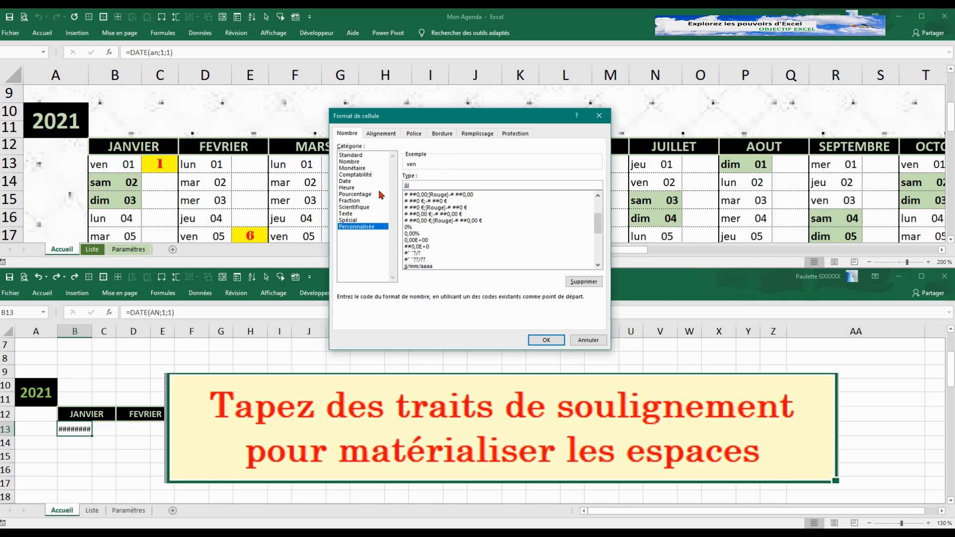
type("jj__jj")
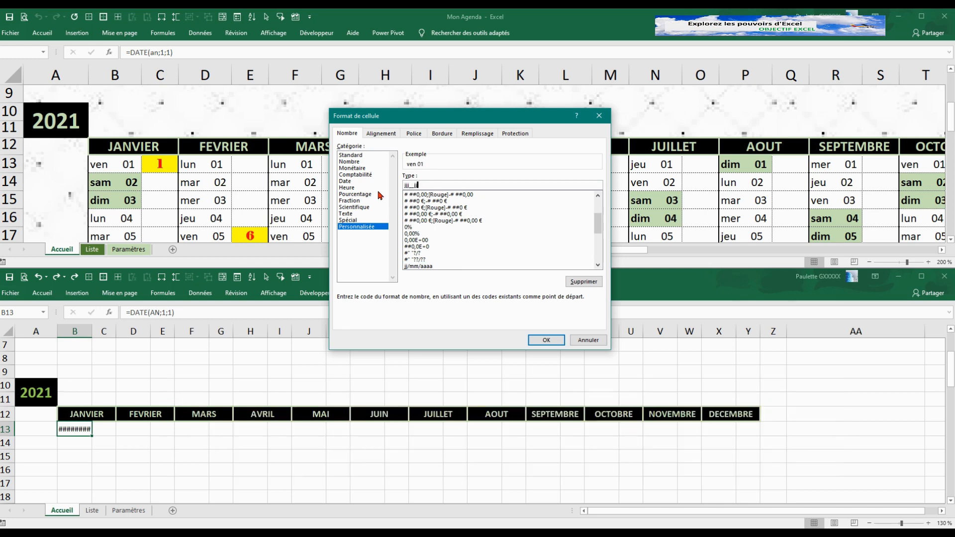
left_click(546, 339)
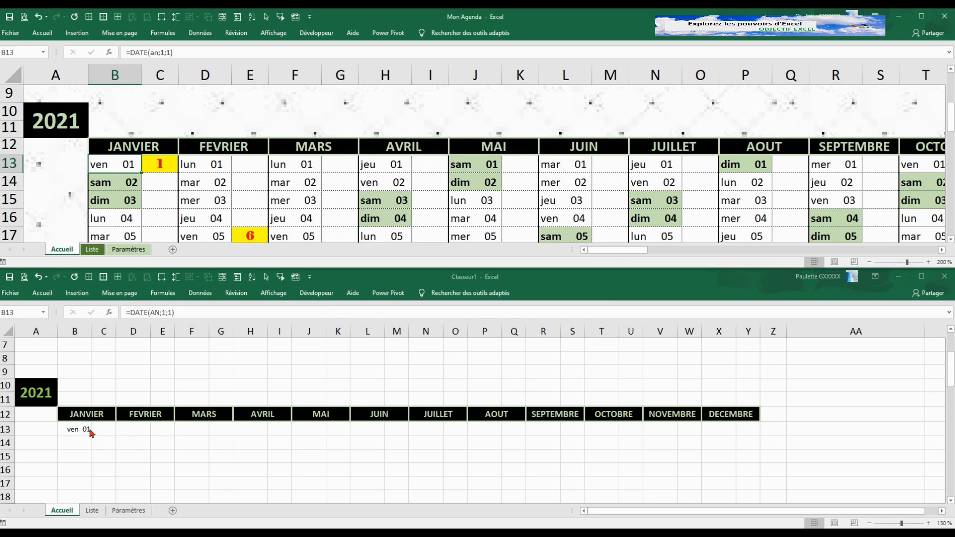
left_click(70, 429)
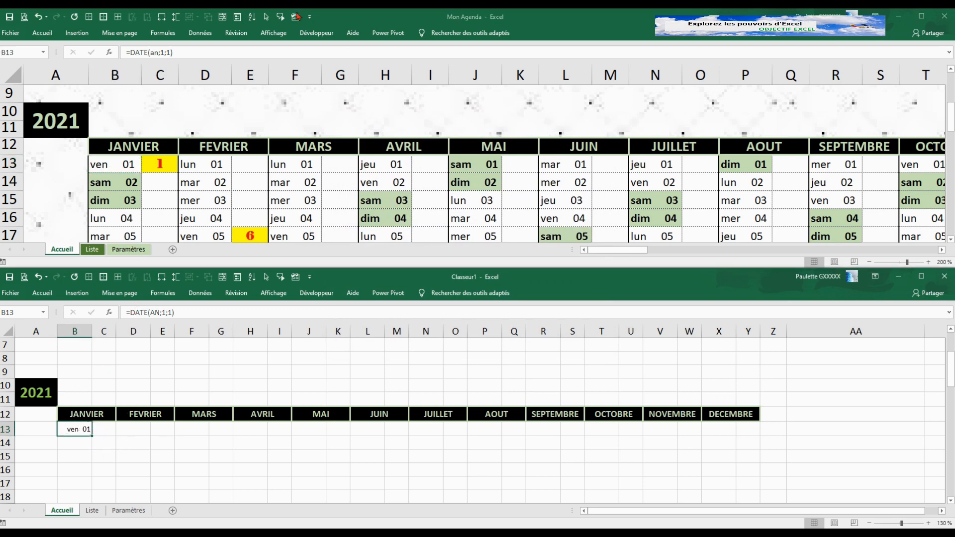
left_click(238, 21)
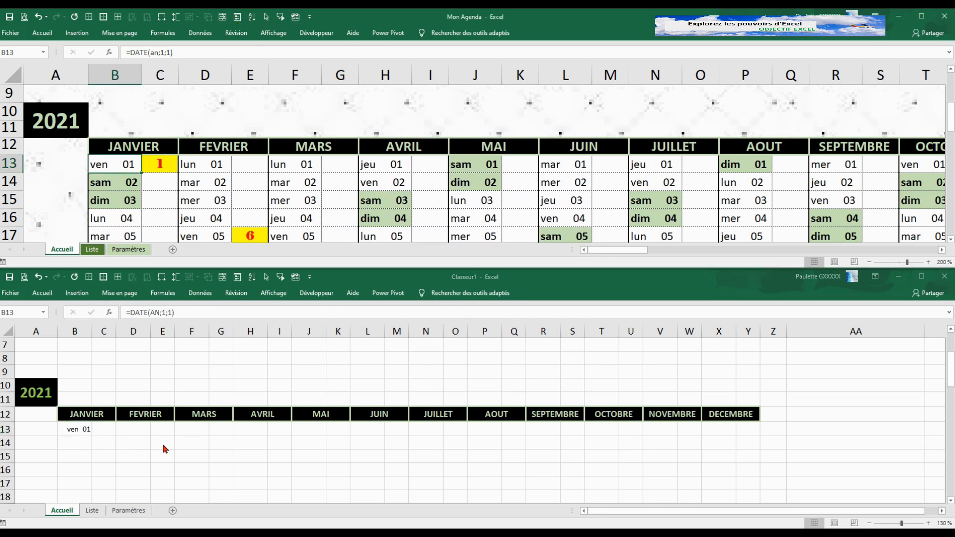
Step: Compare the custom number format of B13 in Mon Agenda with that of B13 in Classeur1
left_click(237, 17)
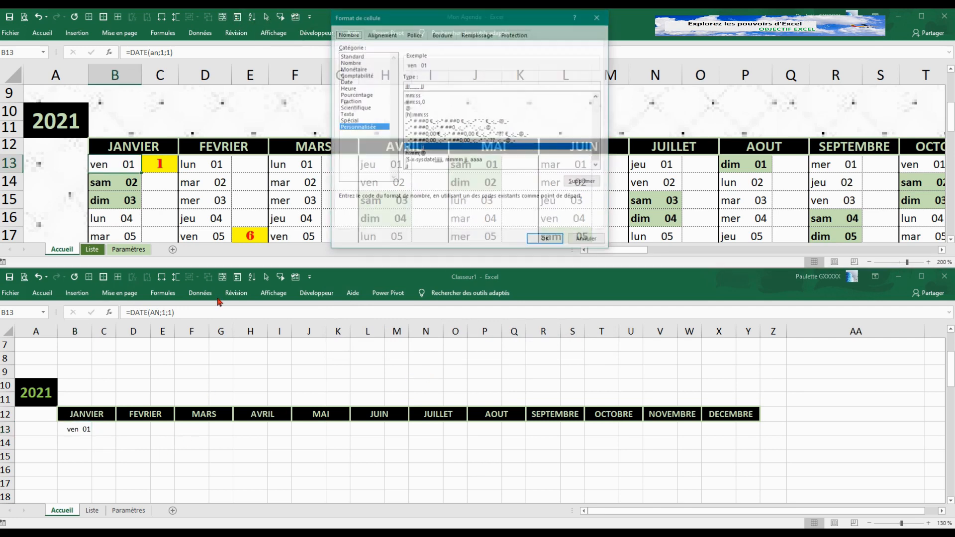
left_click(586, 239)
left_click(82, 430)
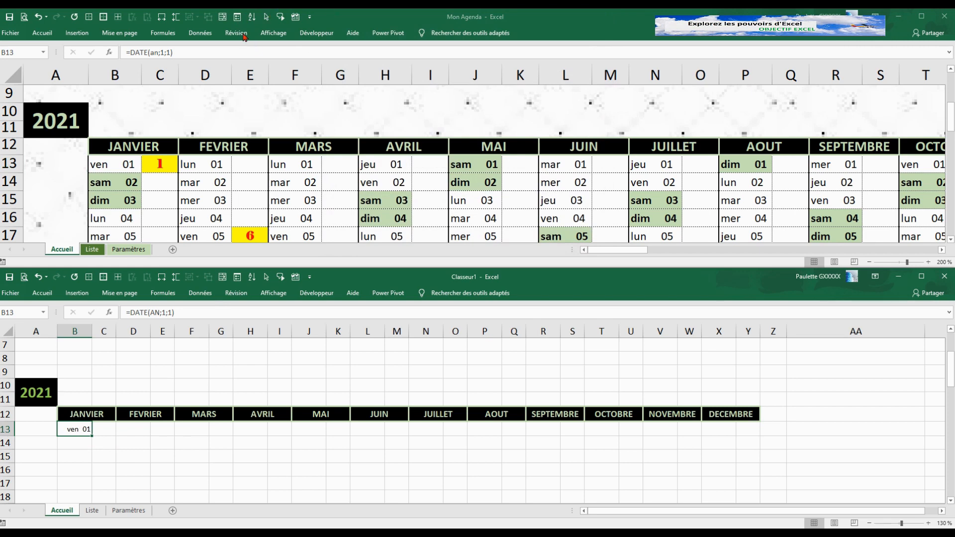
left_click(243, 22)
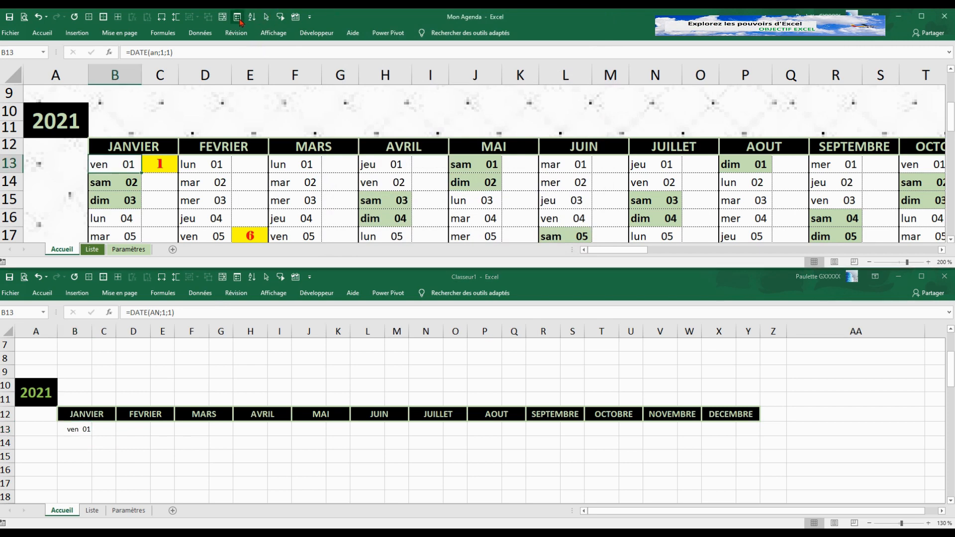
left_click(239, 284)
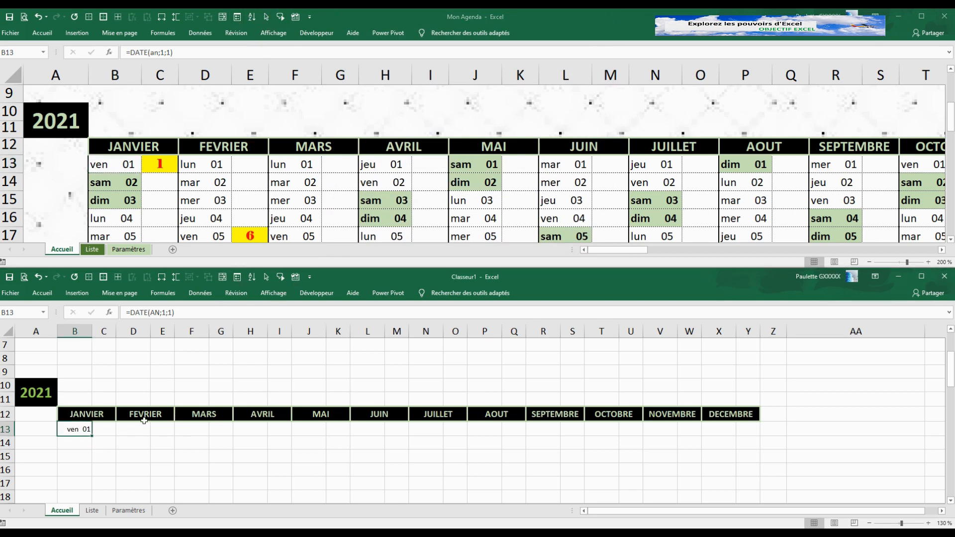
left_click(237, 277)
left_click(412, 347)
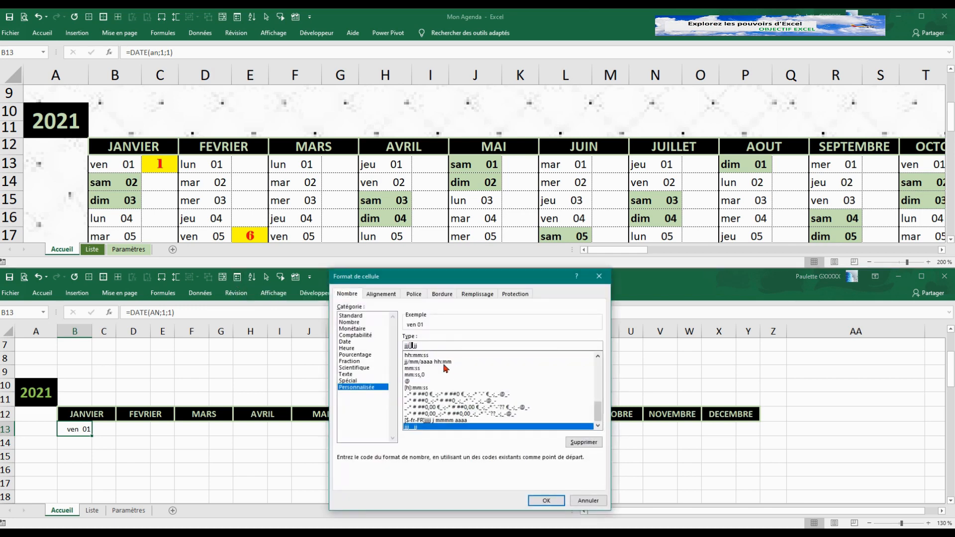
left_click(546, 501)
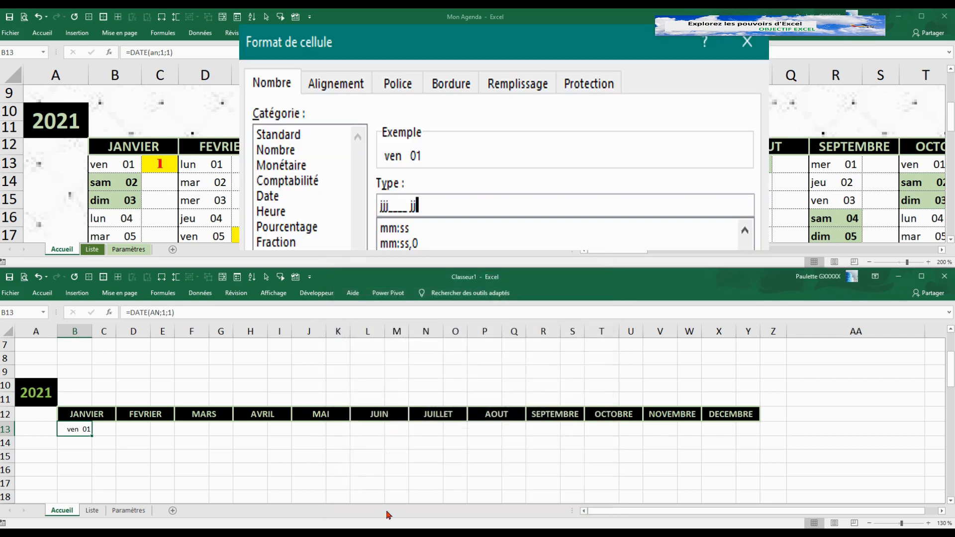
Step: Left-align the date in B13 under the JANVIER header of Classeur1
left_click(192, 454)
left_click(80, 427)
left_click(56, 293)
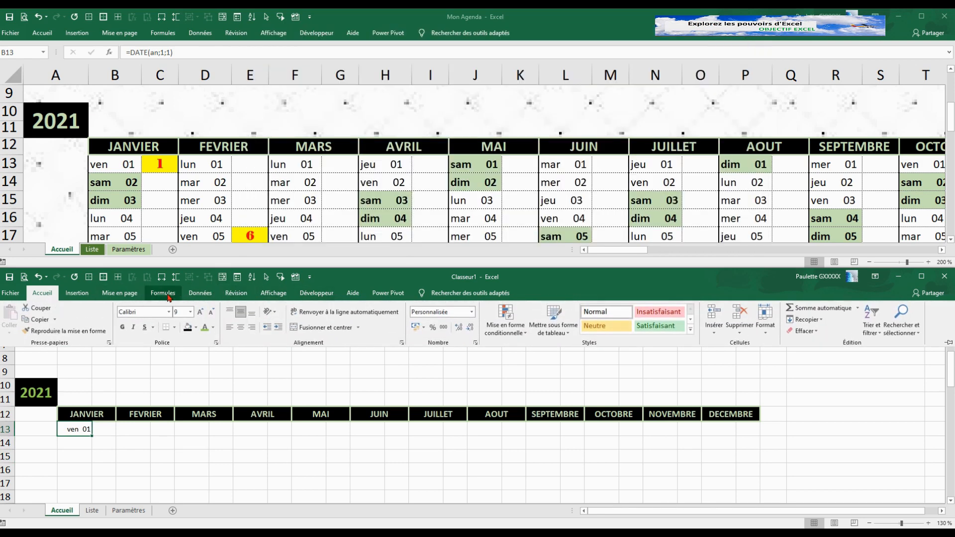
left_click(230, 328)
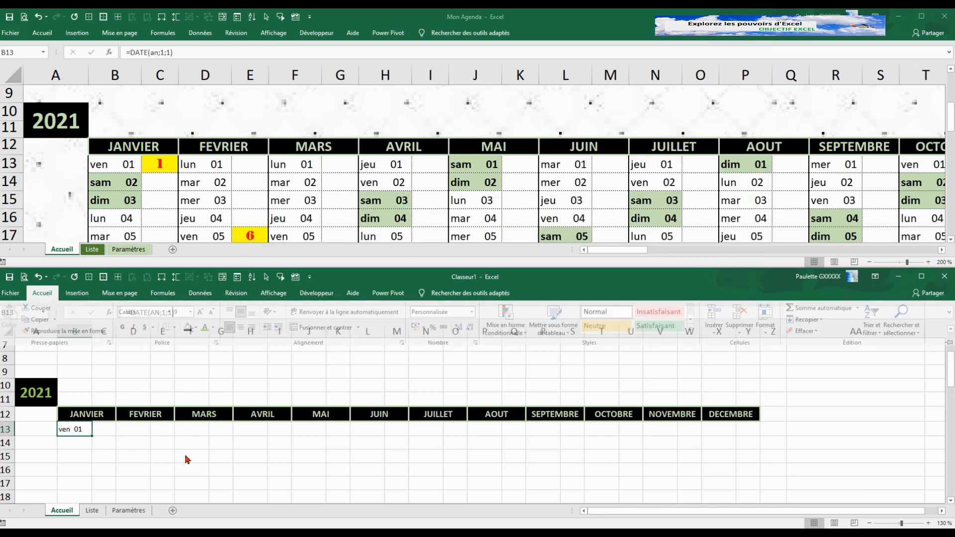
Step: Copy B13:C13 in Classeur1 and paste only its formulas at D13 under the FEVRIER header
scroll(950, 505, "down", 3)
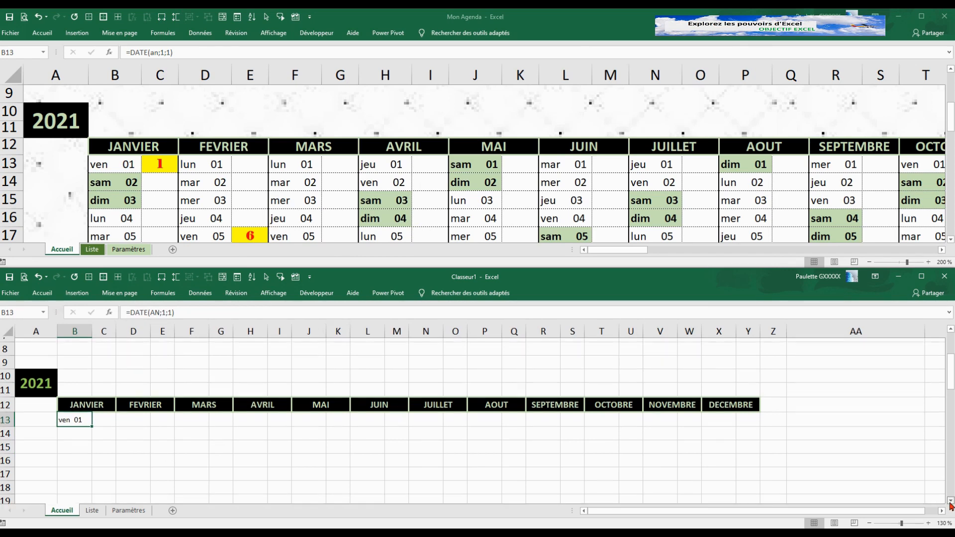
right_click(72, 389)
key("Escape")
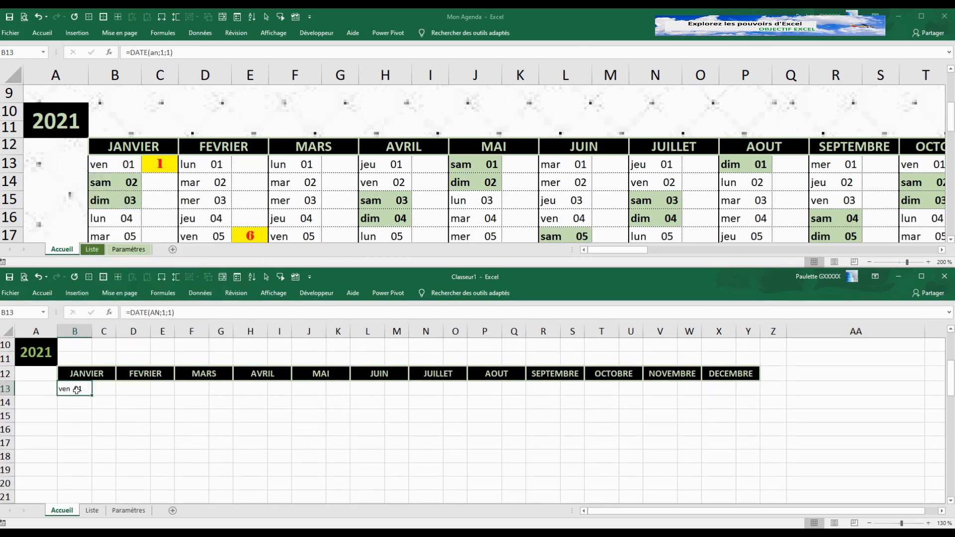
left_click_drag(77, 390, 101, 388)
right_click(101, 388)
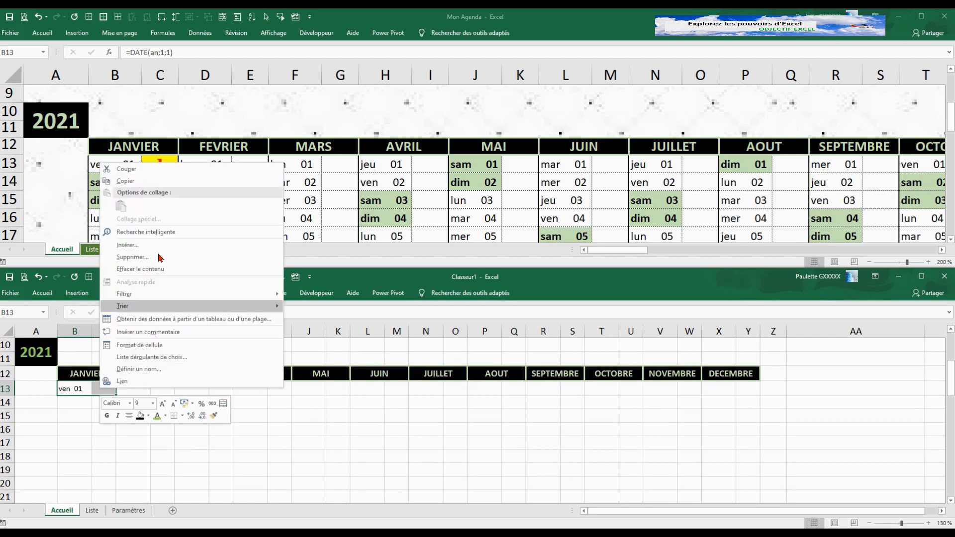
left_click(132, 184)
left_click(130, 389)
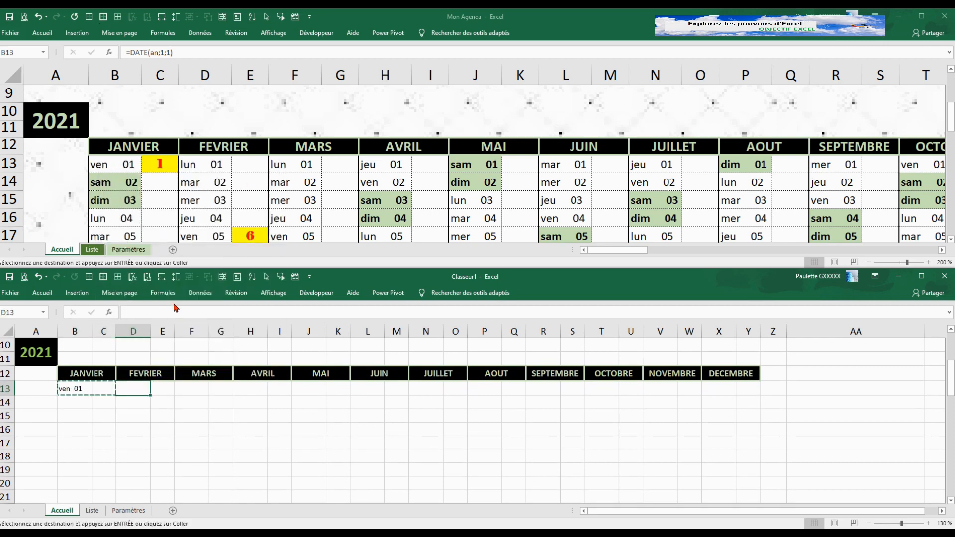
left_click(132, 281)
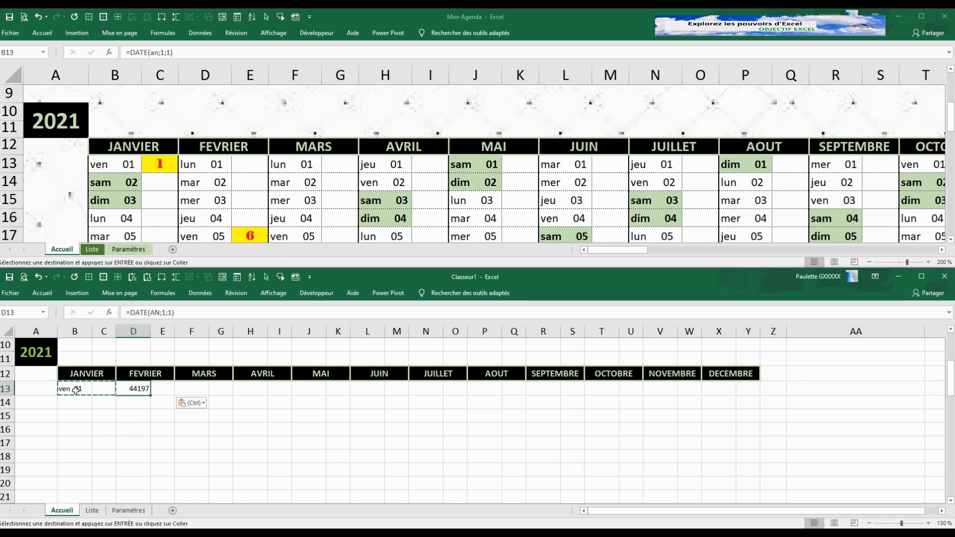
Step: Paste the copied January cells with their formatting at F13 under MARS and select H13 under AVRIL
left_click(191, 388)
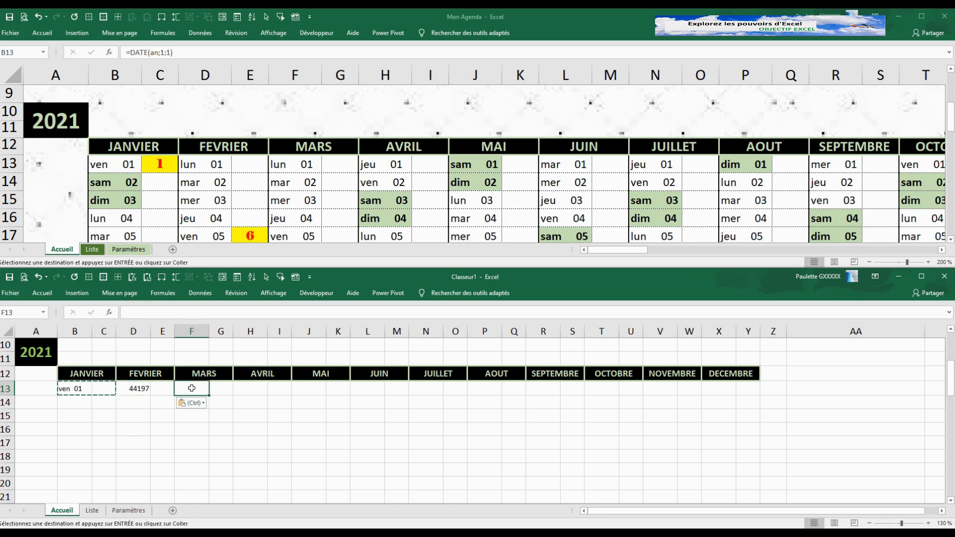
key("ctrl+v")
left_click(251, 388)
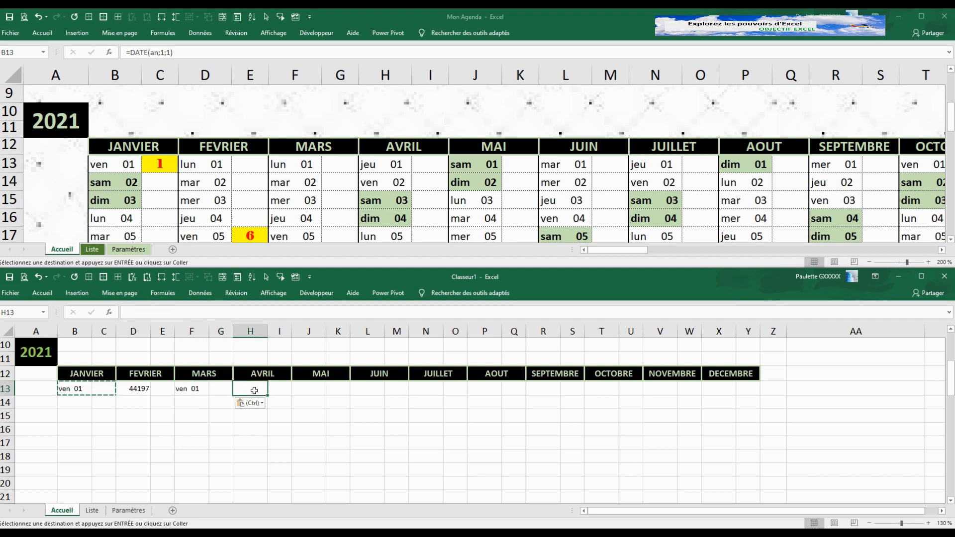
Step: Paste the copied B13 date formula into row 13 under February, April, May, and June through December
key("ctrl+v")
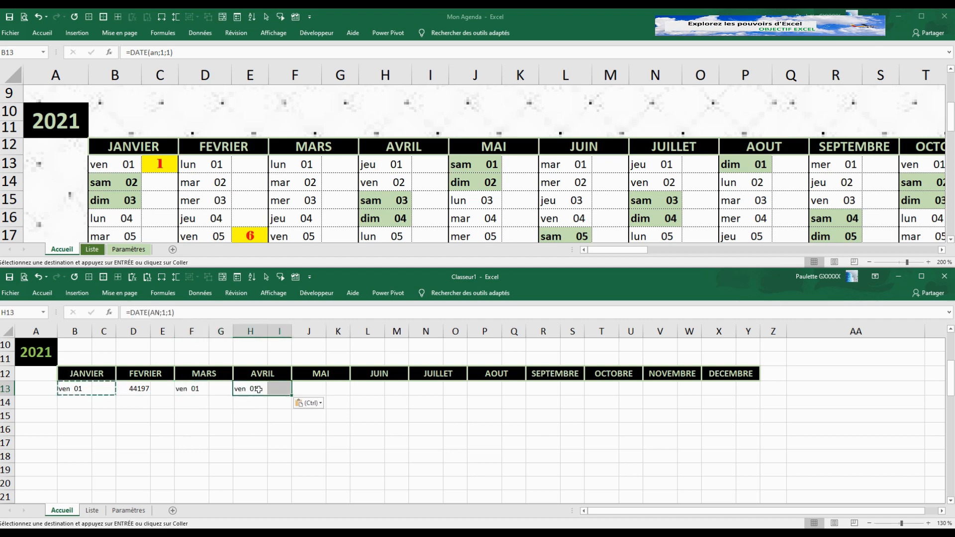
left_click(133, 389)
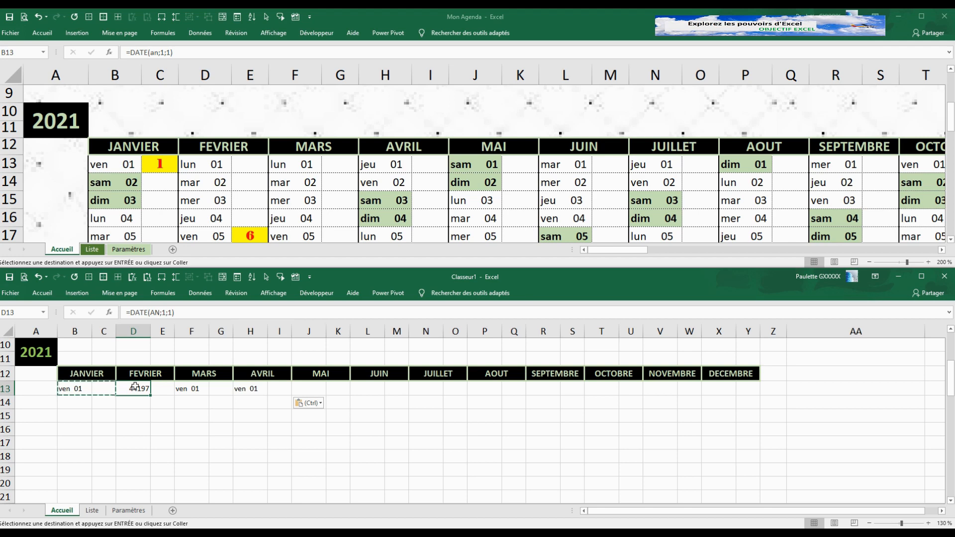
key("ctrl+v")
left_click(314, 391)
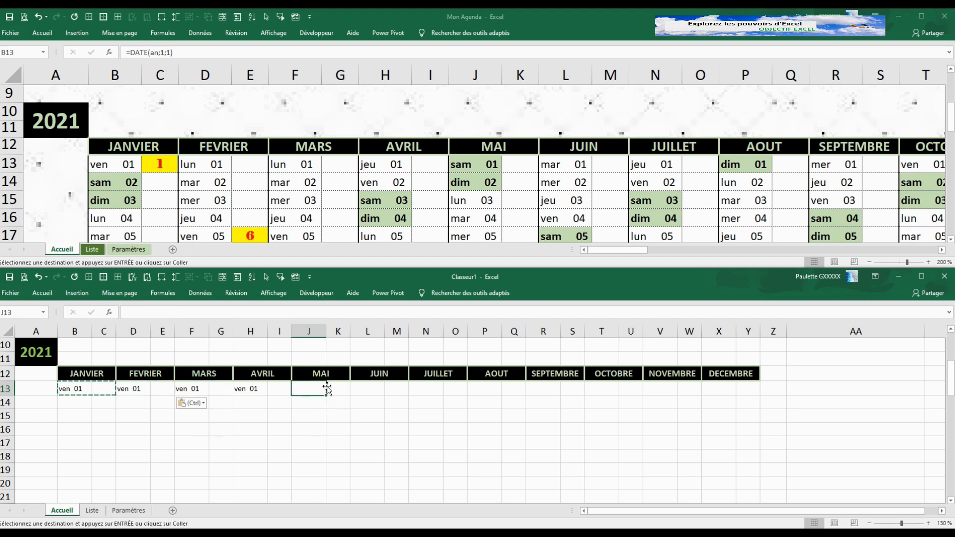
key("ctrl+v")
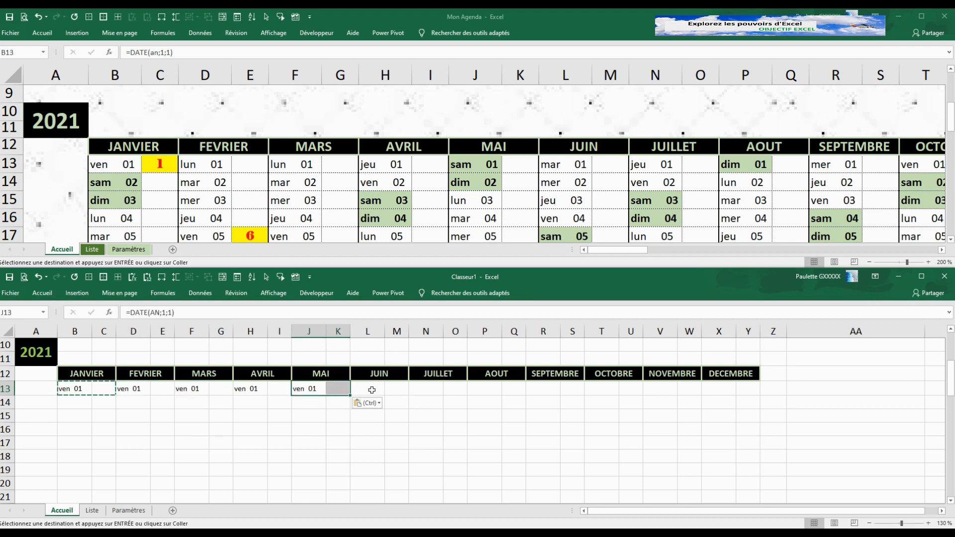
left_click(371, 391)
left_click_drag(370, 390, 733, 398)
key("ctrl+v")
left_click(390, 422)
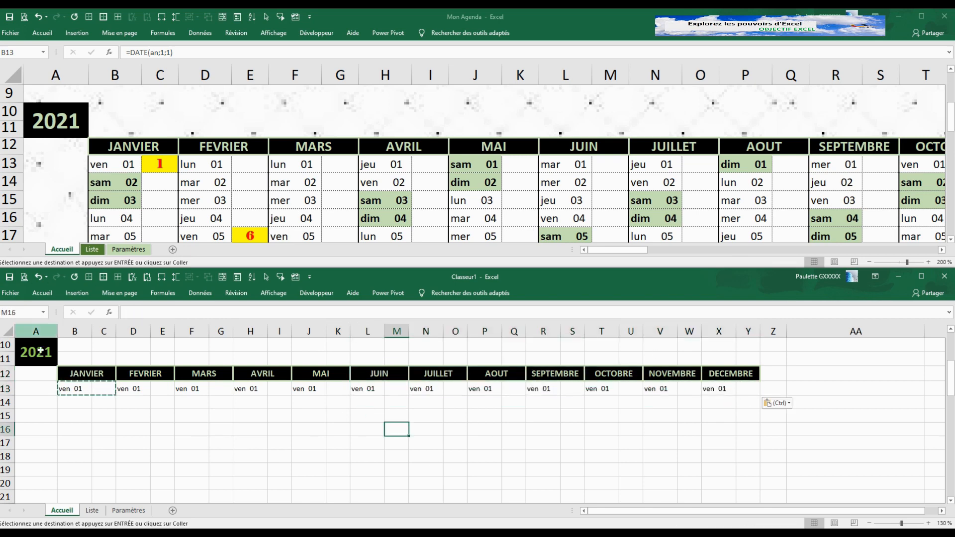
Step: Set the month argument to 2 in the February formula in D13 and to 3 in the March formula in F13
left_click(132, 390)
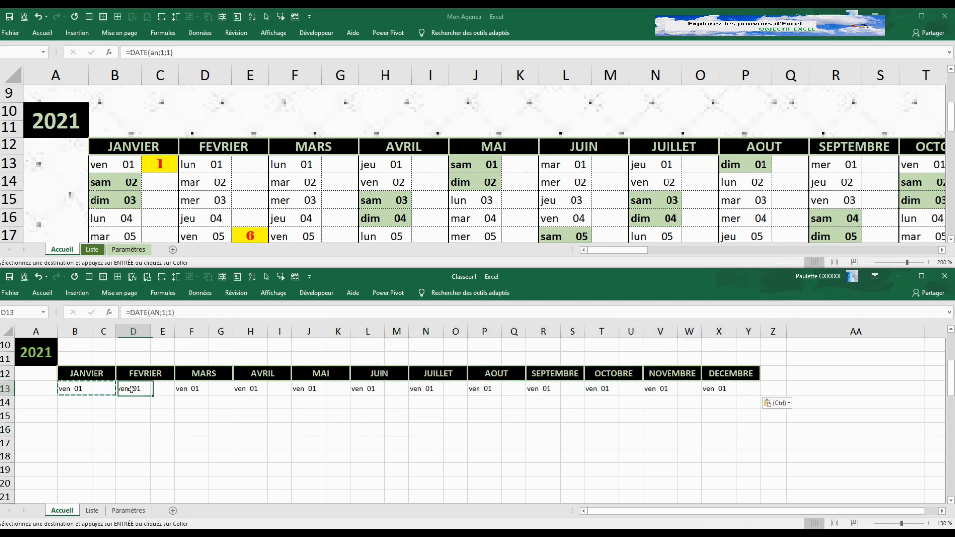
left_click(164, 313)
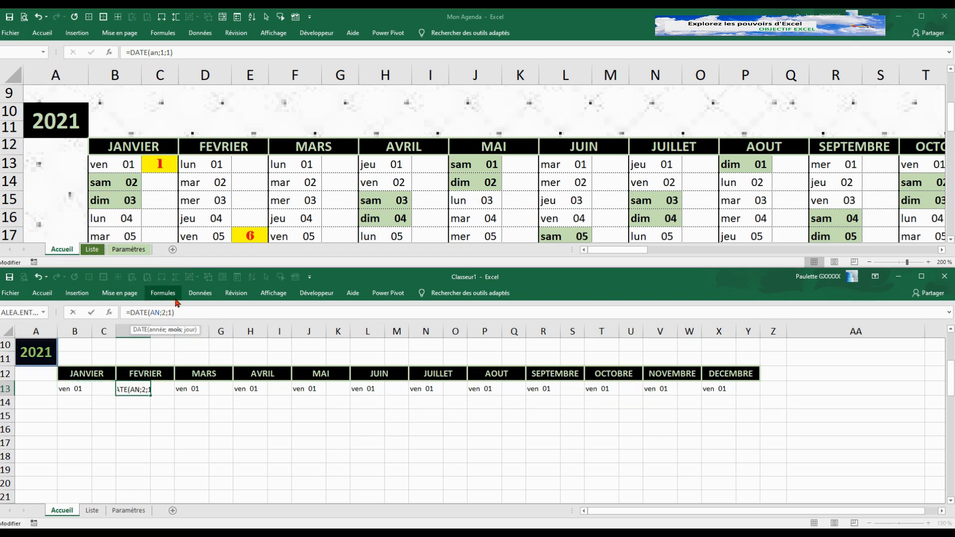
key("Return")
left_click(198, 389)
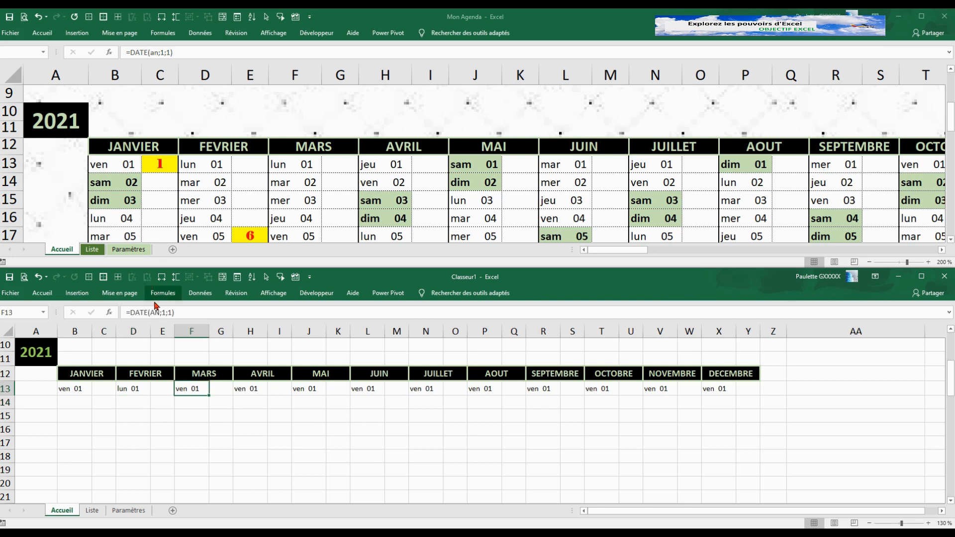
left_click(164, 312)
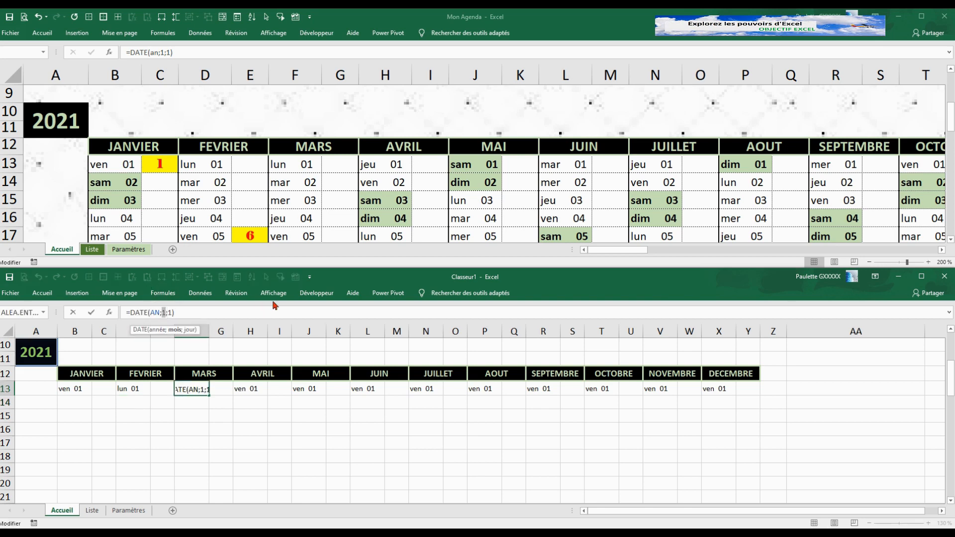
type("3")
key("Return")
Step: Set the month argument to 4 in the April formula in H13 and to 5 in the May formula in J13
left_click(250, 389)
double_click(164, 313)
type("4")
key("Return")
left_click(309, 388)
double_click(165, 313)
type("5")
key("Return")
Step: Set the month arguments of the June, July and August formulas in row 13 to 6, 7 and 8
left_click(368, 389)
double_click(165, 313)
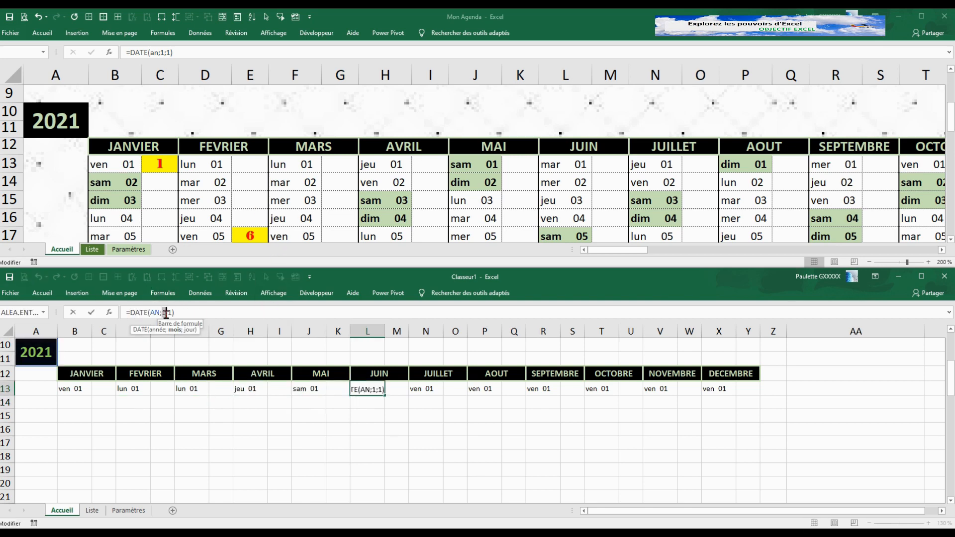
type("6")
key("Return")
left_click(426, 388)
double_click(164, 315)
type("8")
key("Return")
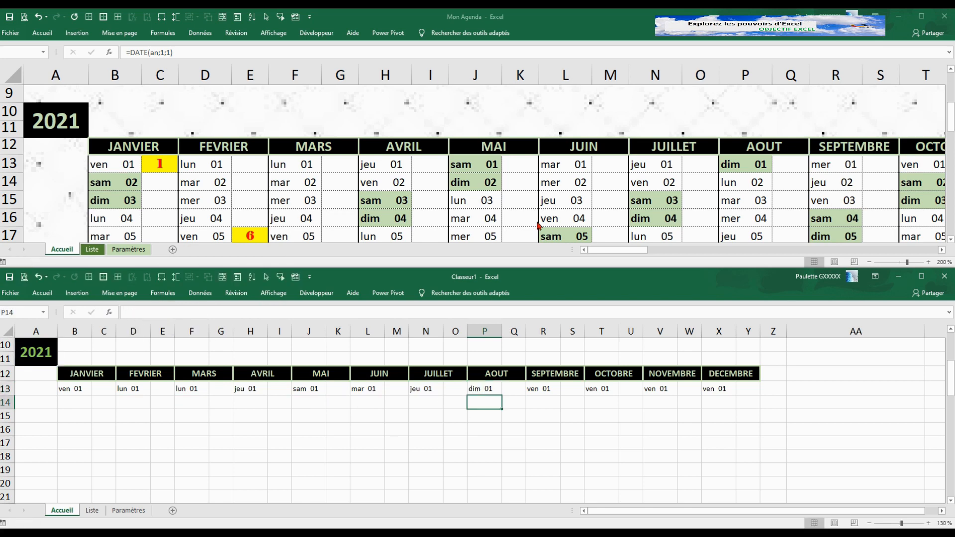
Step: Change the September formula in R13 to =DATE(AN;9;1)
left_click(546, 390)
double_click(164, 314)
type("9")
key("Return")
left_click(36, 352)
left_click(542, 389)
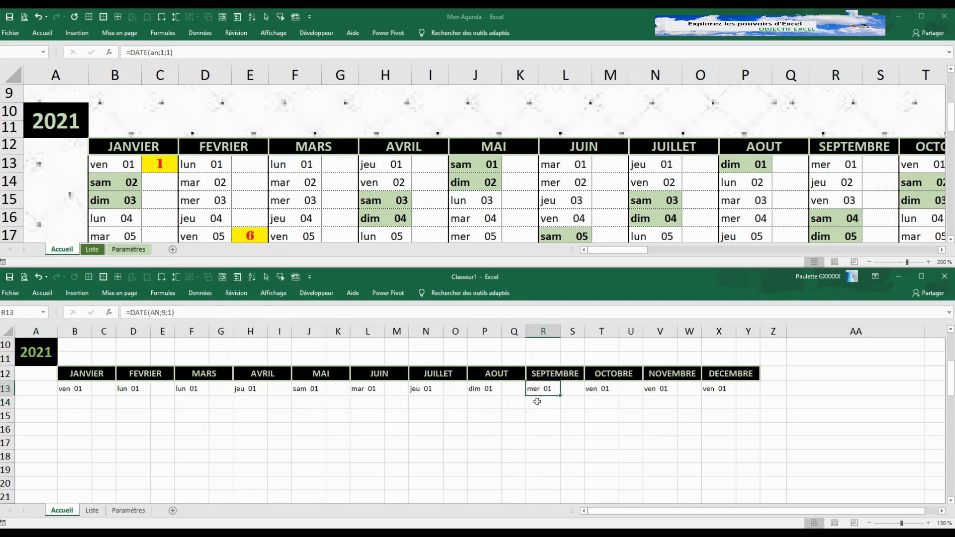
Step: Set the month arguments of the October, November and December formulas in row 13 to 10, 11 and 12
left_click(601, 389)
left_click(166, 313)
type("0")
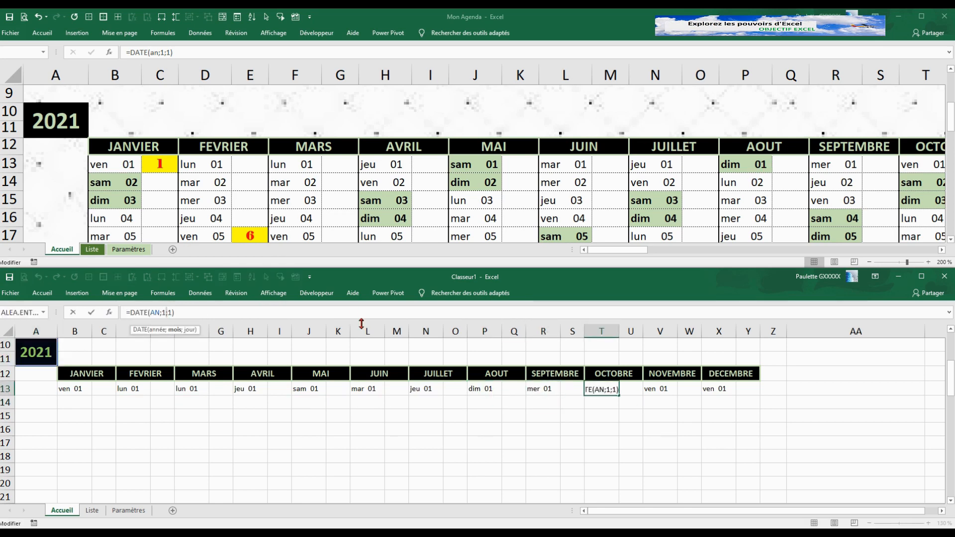
key("Return")
left_click(660, 389)
left_click(166, 314)
type("1")
key("Return")
Step: Enter the formula =B13+1 in B14 for the second day of January
left_click_drag(341, 267, 355, 217)
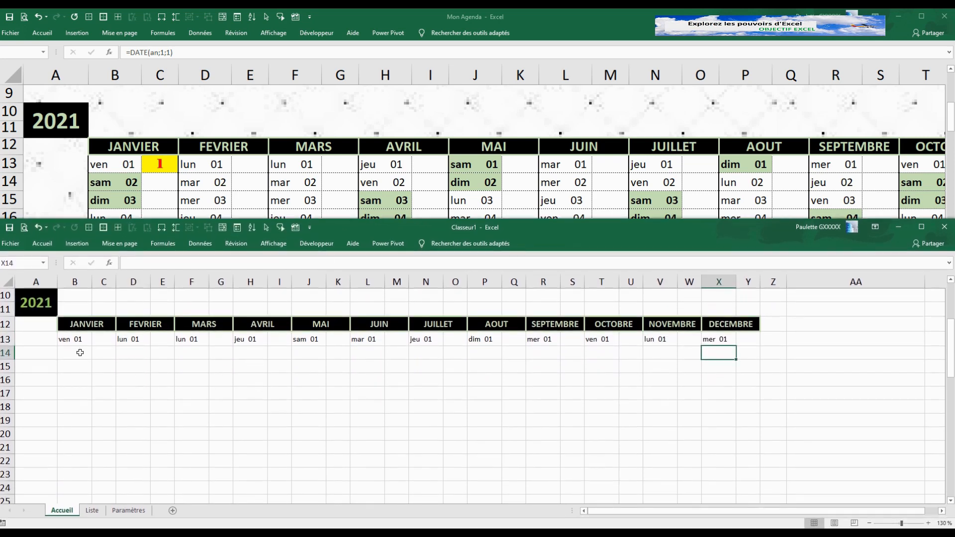
left_click(80, 352)
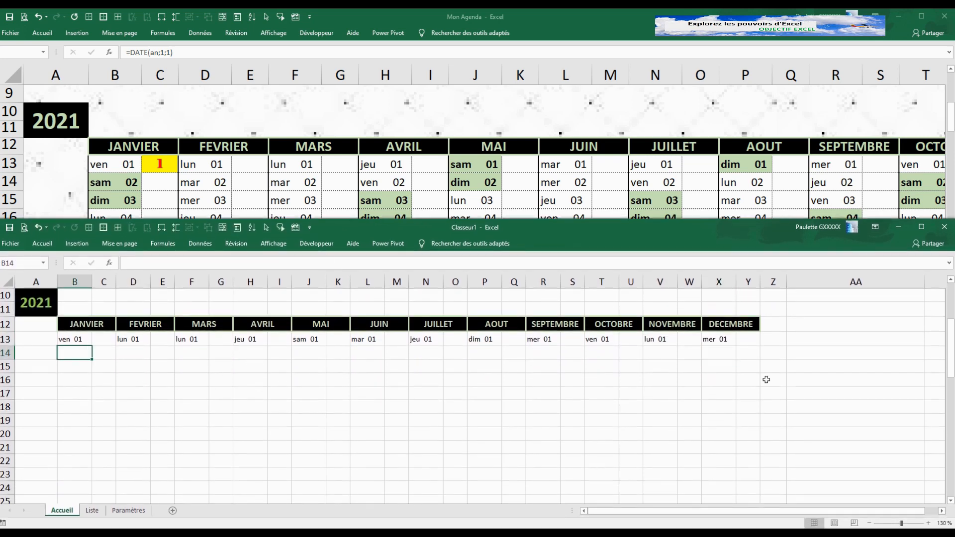
left_click(61, 339)
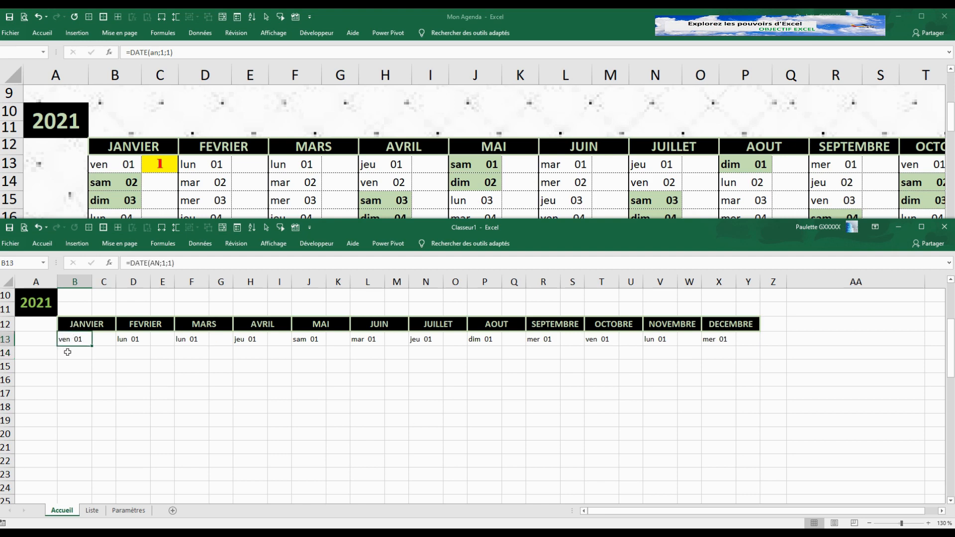
left_click(68, 352)
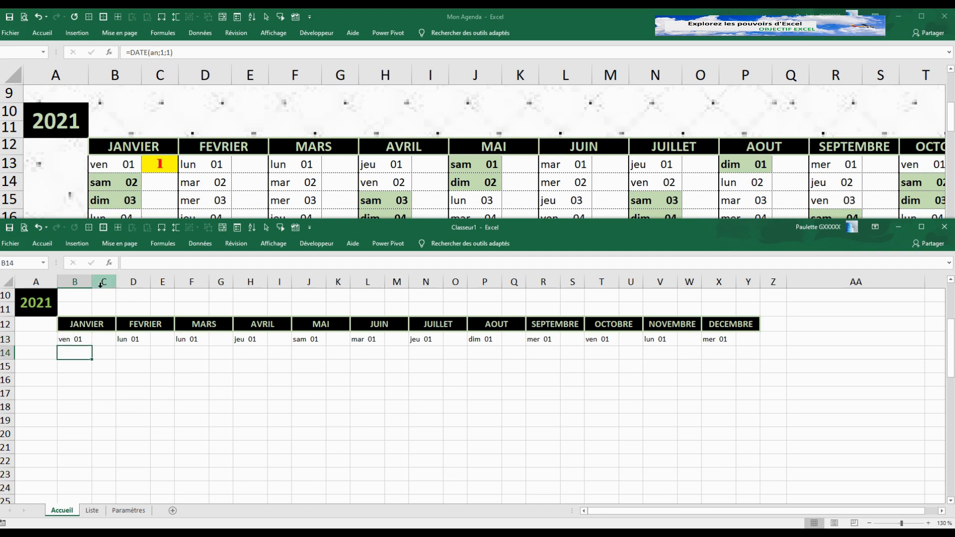
type("=")
left_click(80, 339)
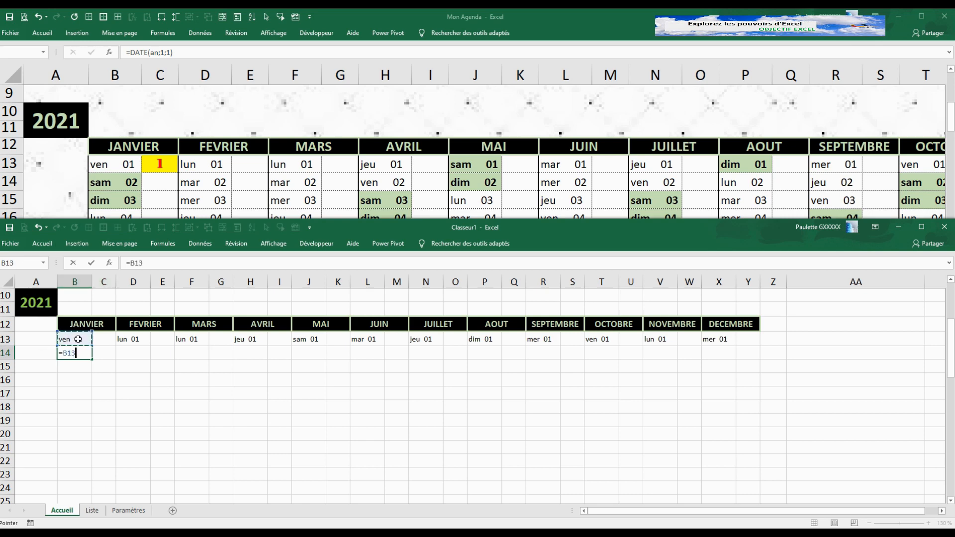
type("+1")
key("Return")
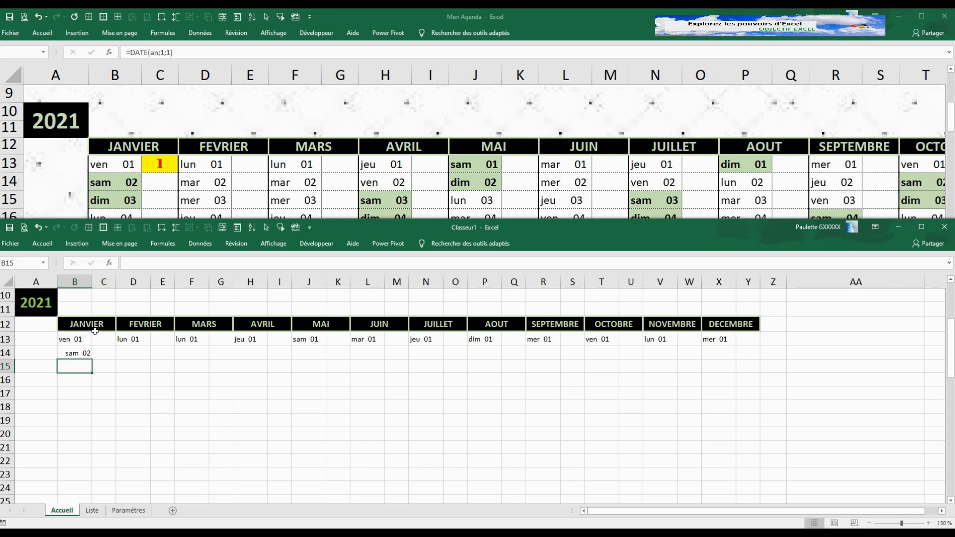
Step: Fill the B14 formula down to B47 and clear the surplus dates in B44:B47
left_click(85, 354)
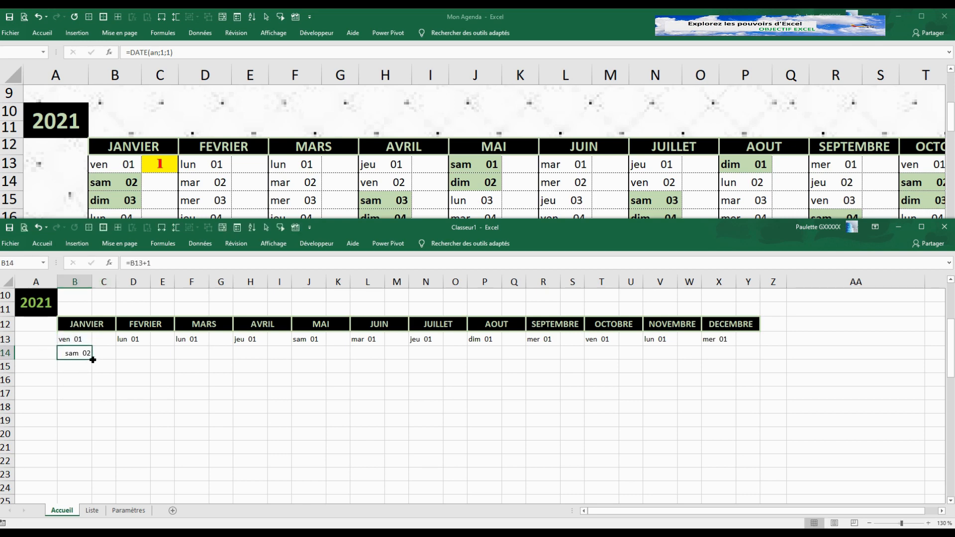
left_click_drag(93, 359, 93, 462)
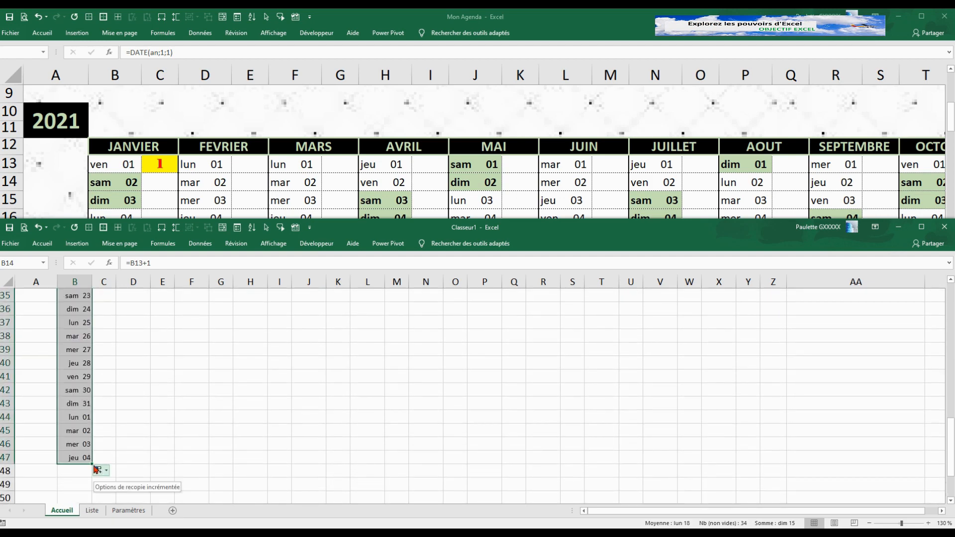
left_click_drag(83, 423, 89, 457)
key("Delete")
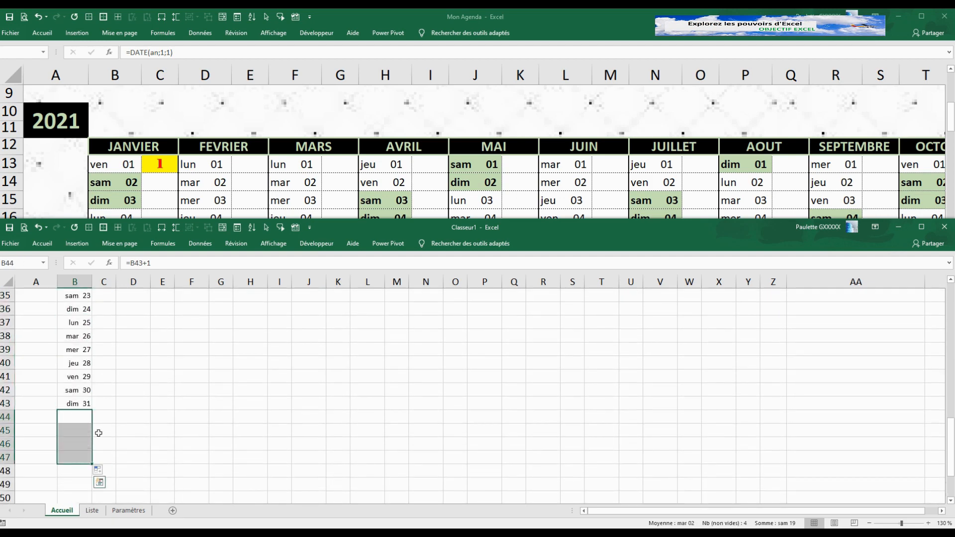
left_click(147, 393)
Step: Copy the second-day cells B14:C14 and paste them across the other months in D14:Y14
scroll(147, 393, "up", 10)
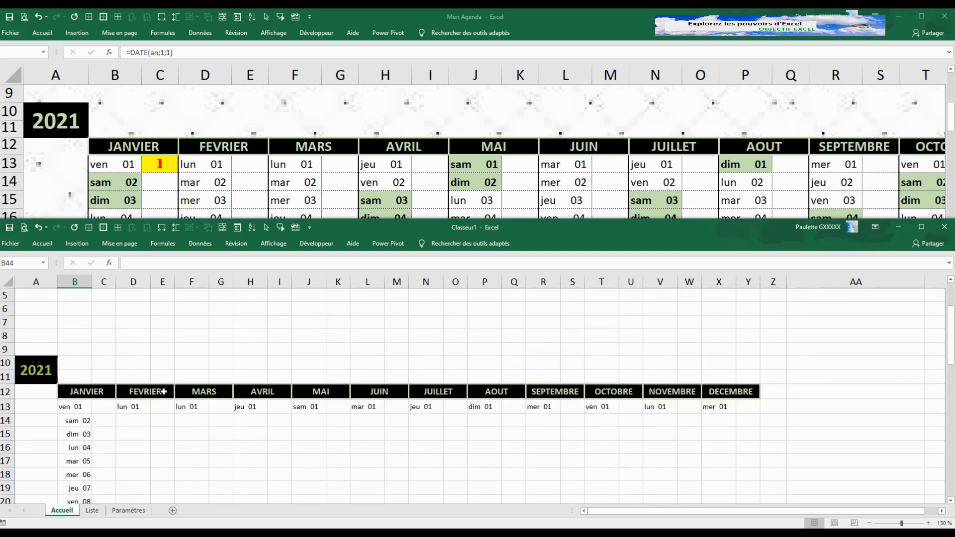
left_click(75, 423)
left_click_drag(84, 421, 702, 420)
key("ctrl+c")
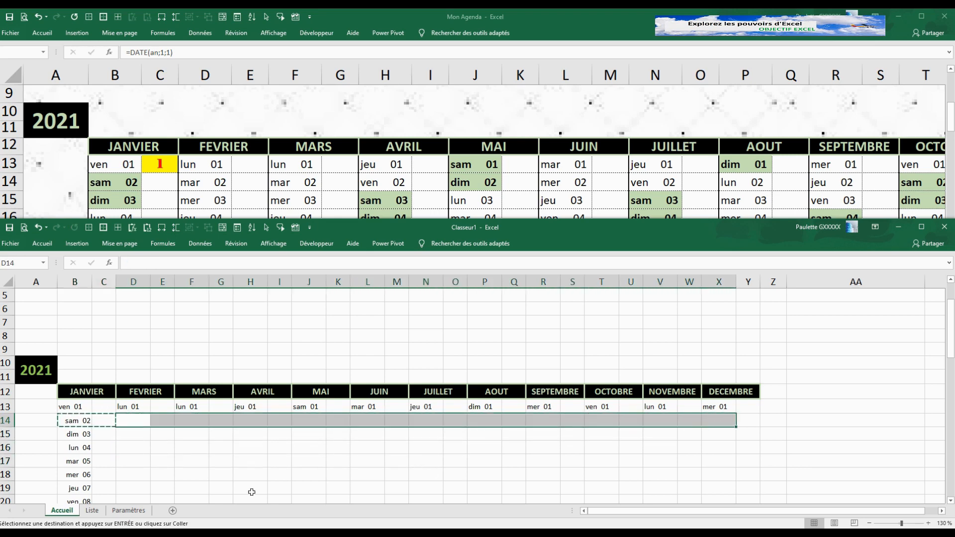
left_click_drag(75, 421, 746, 418)
key("ctrl+c")
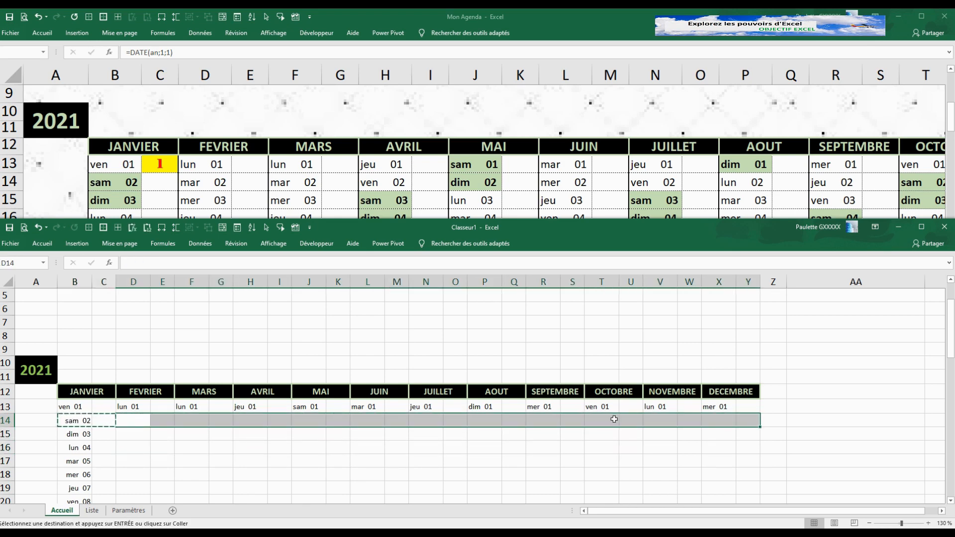
key("ctrl+v")
Step: Fill the February formula from D14 down to D41 and the March formula from F14 down to F43
left_click(144, 421)
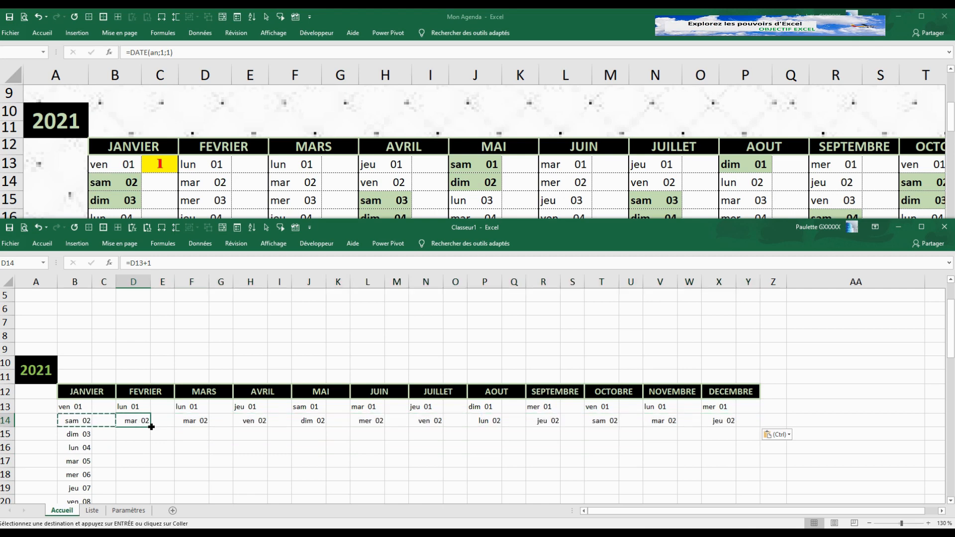
left_click_drag(151, 427, 143, 452)
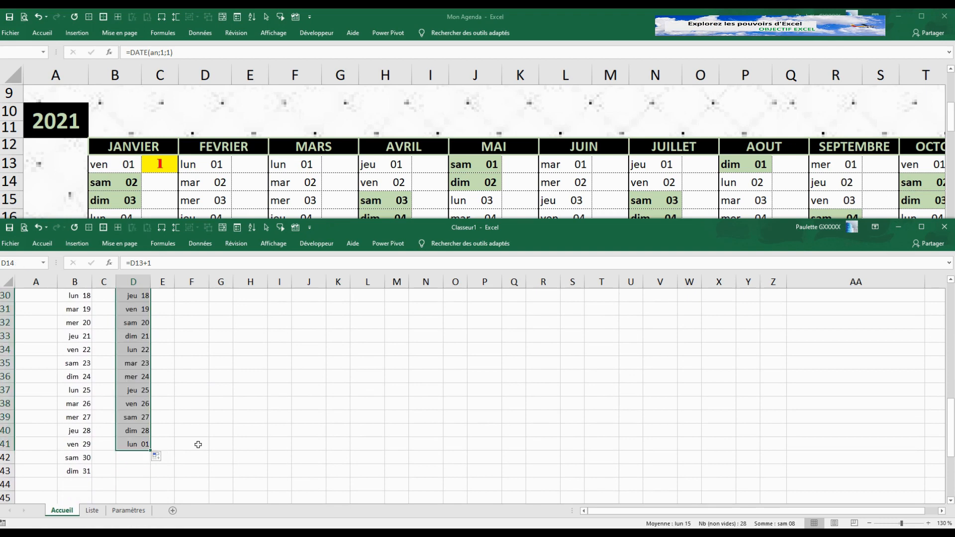
left_click(141, 446)
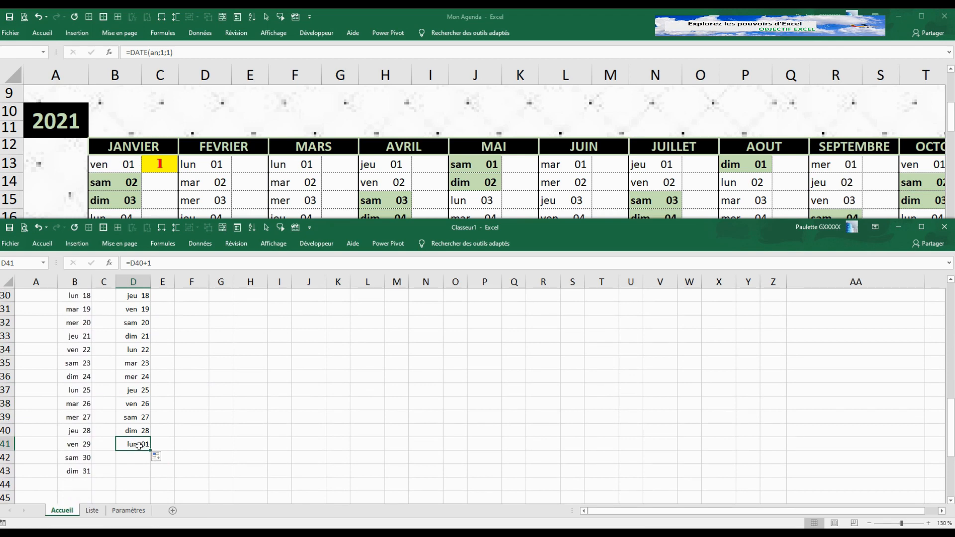
scroll(207, 422, "up", 9)
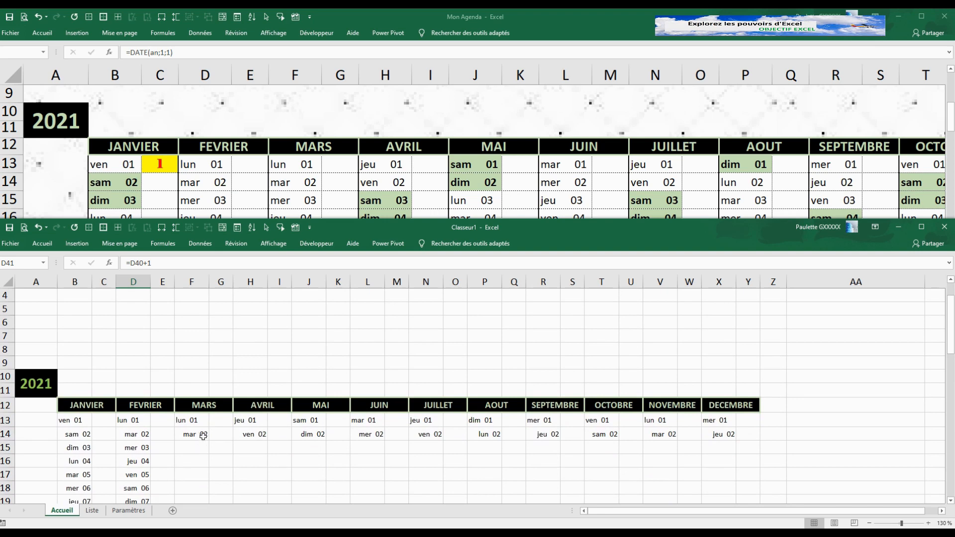
left_click(203, 435)
left_click_drag(208, 440, 199, 478)
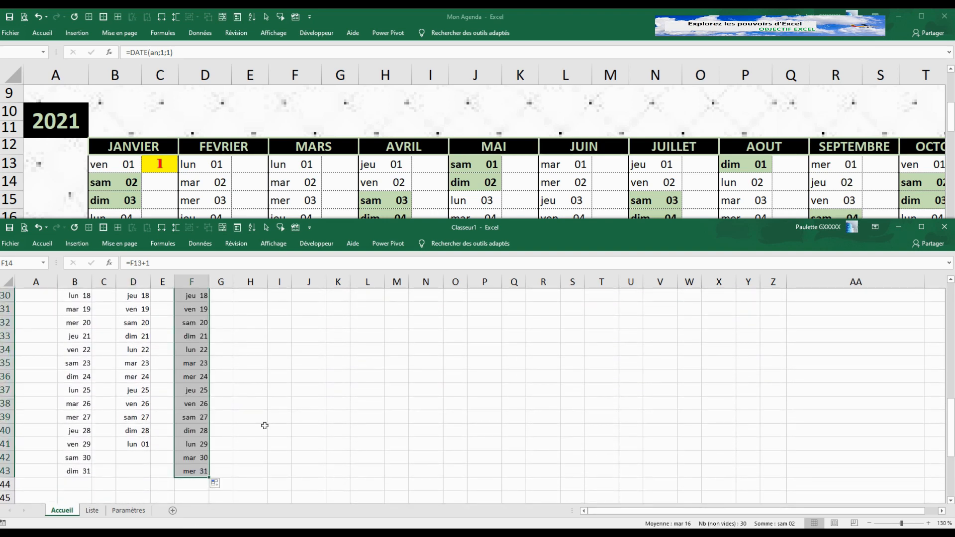
Step: Fill the April formula from H14 down to H42 and the May formula from J14 down to J43
scroll(292, 403, "up", 7)
left_click(250, 367)
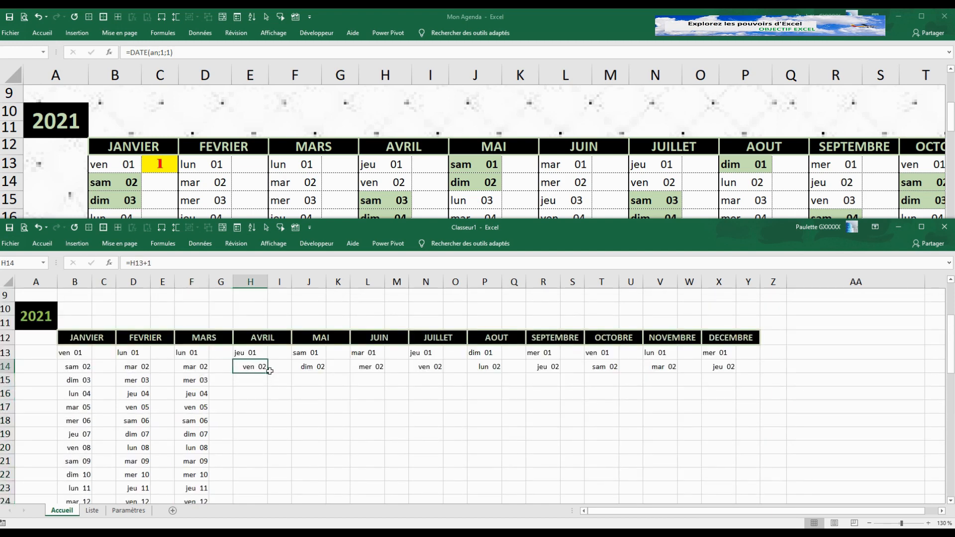
left_click_drag(267, 373, 249, 476)
scroll(309, 362, "up", 7)
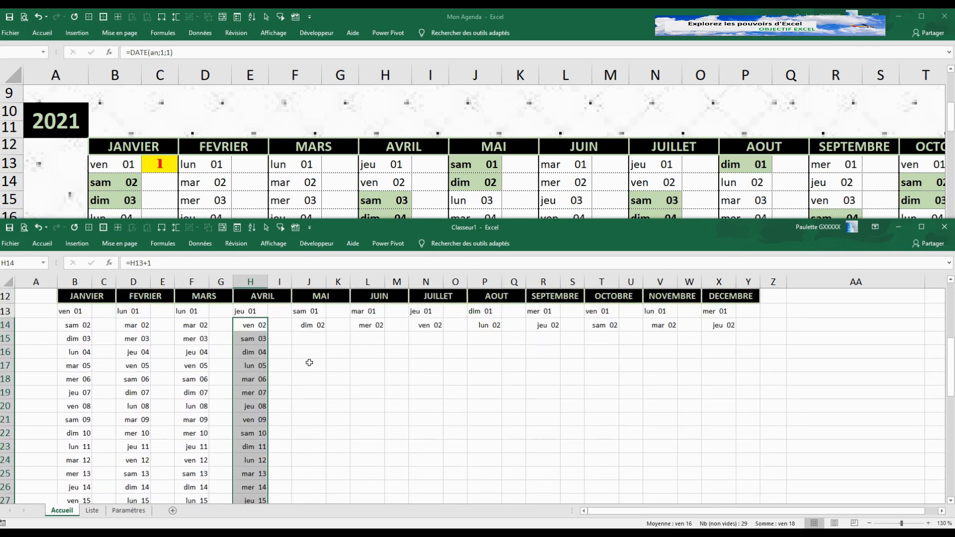
left_click(318, 373)
left_click_drag(325, 372, 320, 474)
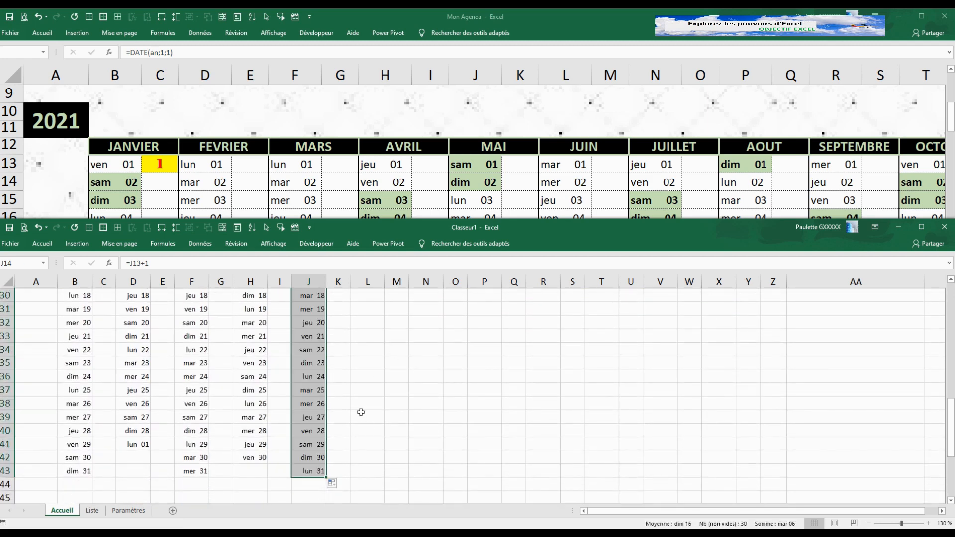
Step: Copy the May dates J14:K43 and paste them across the June to December columns starting at L14:Y14
scroll(393, 368, "up", 7)
left_click(359, 431)
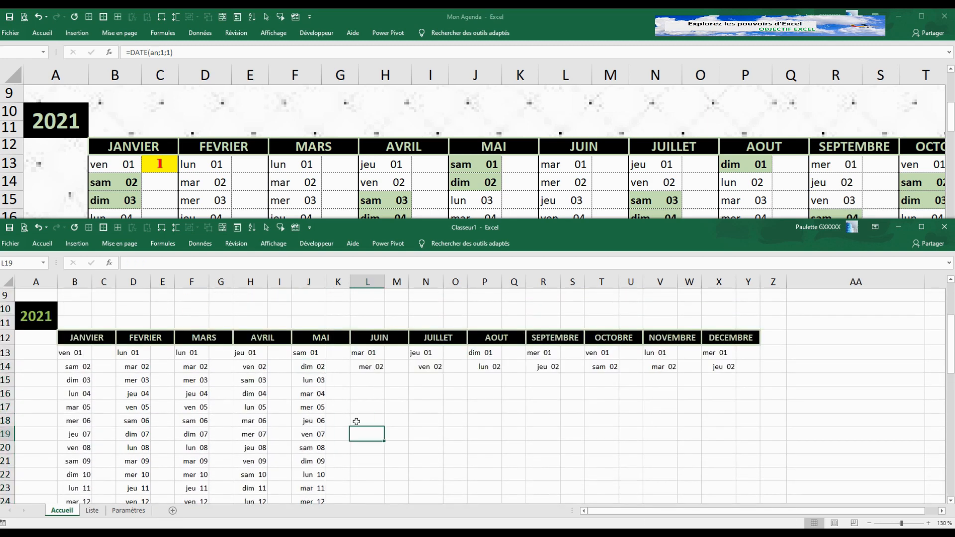
left_click_drag(313, 369, 329, 472)
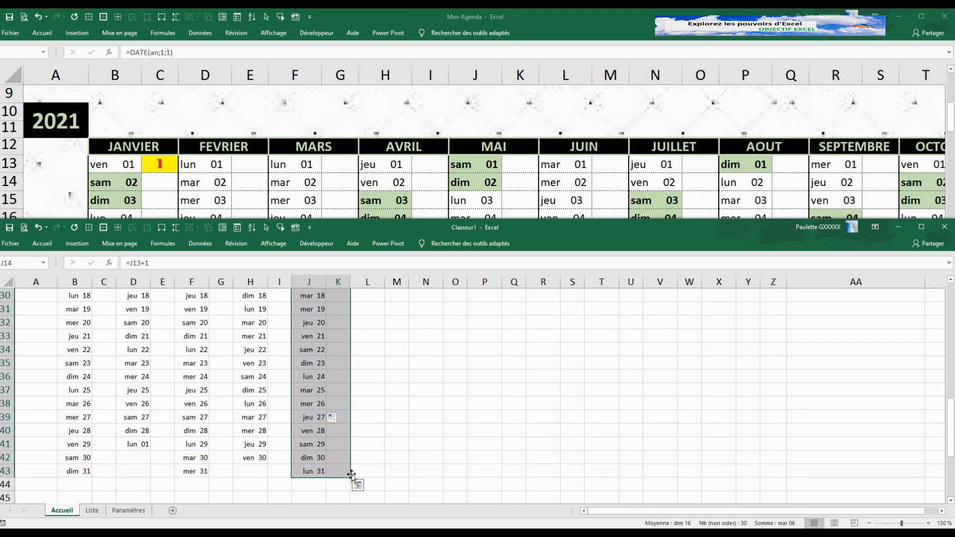
key("ctrl+c")
scroll(439, 376, "up", 9)
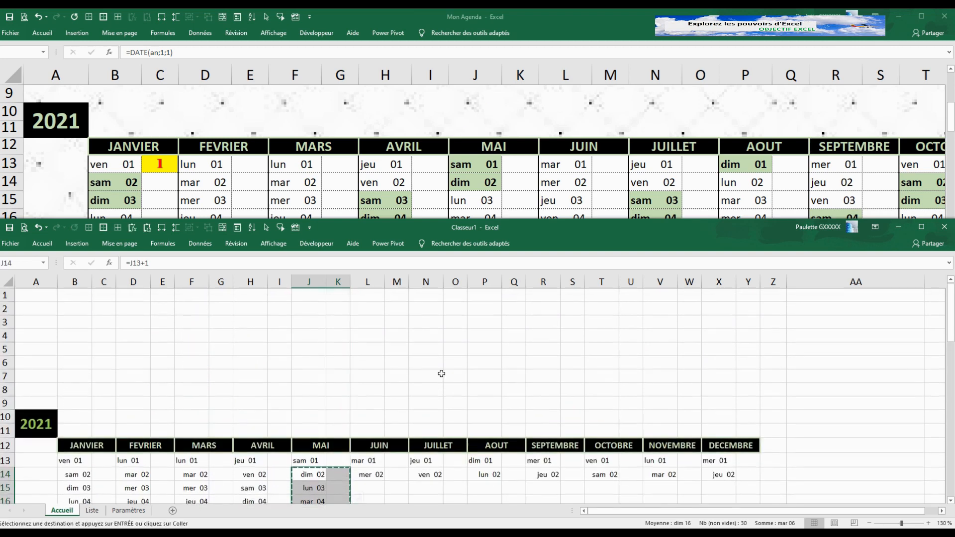
scroll(432, 477, "down", 1)
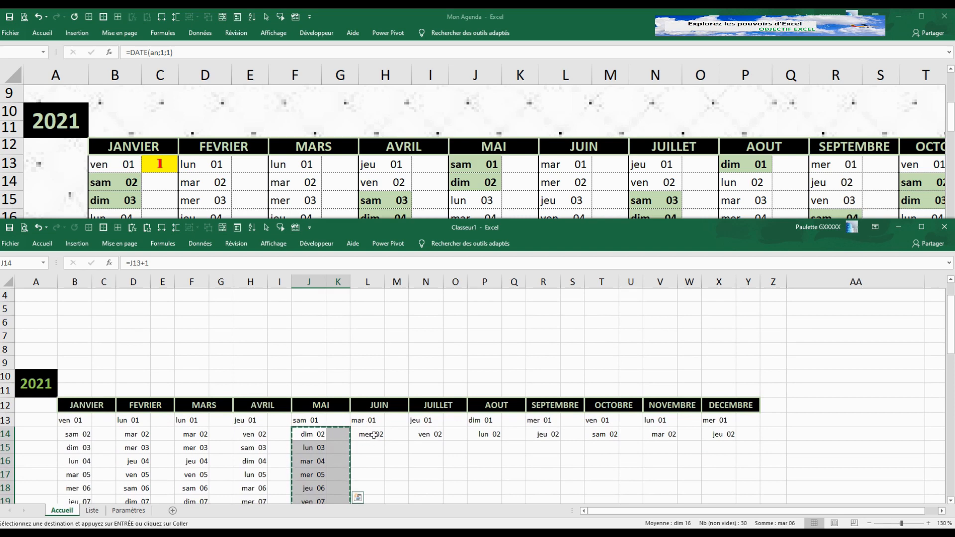
left_click_drag(374, 435, 751, 436)
key("ctrl+v")
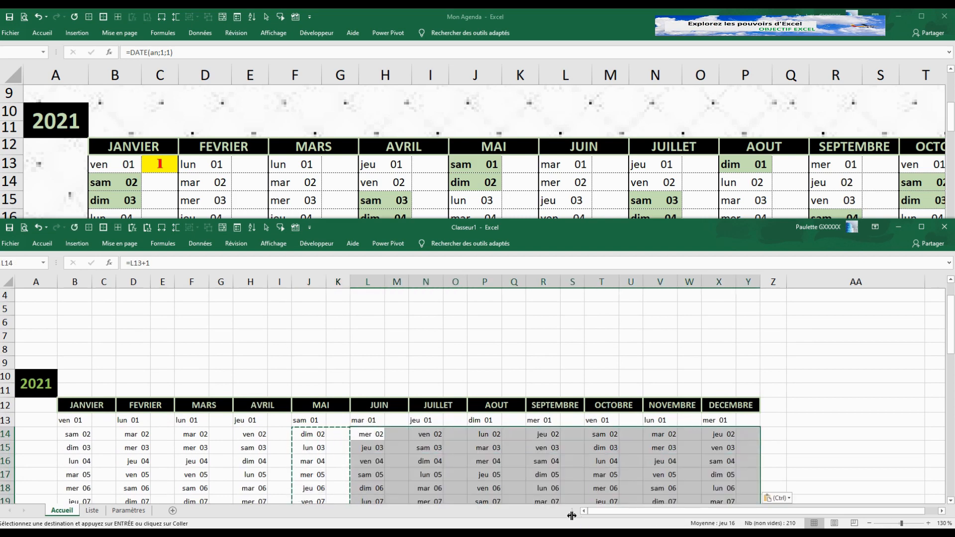
left_click(553, 436)
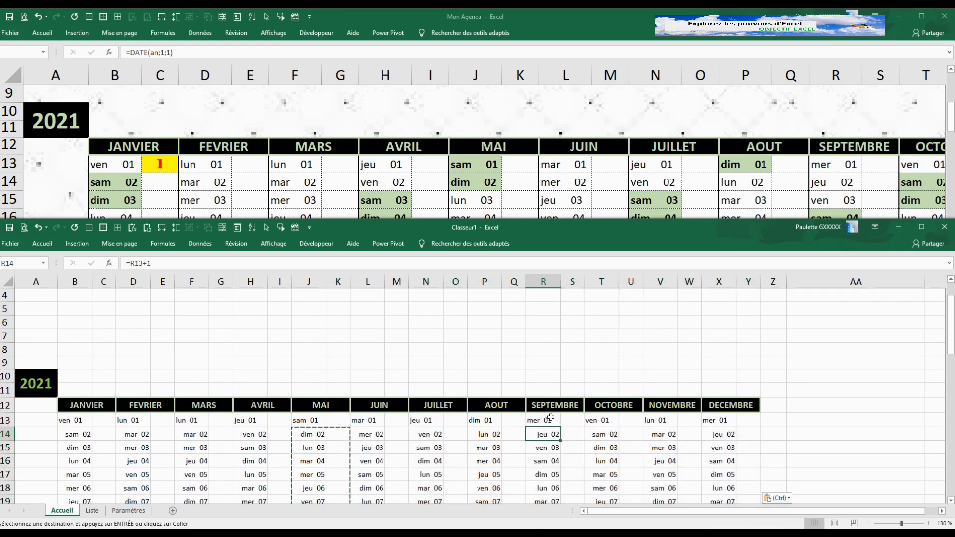
Step: Clear the surplus 31st-day cells for June, September and November in L43, R43 and V43
scroll(566, 471, "down", 3)
scroll(566, 471, "down", 3)
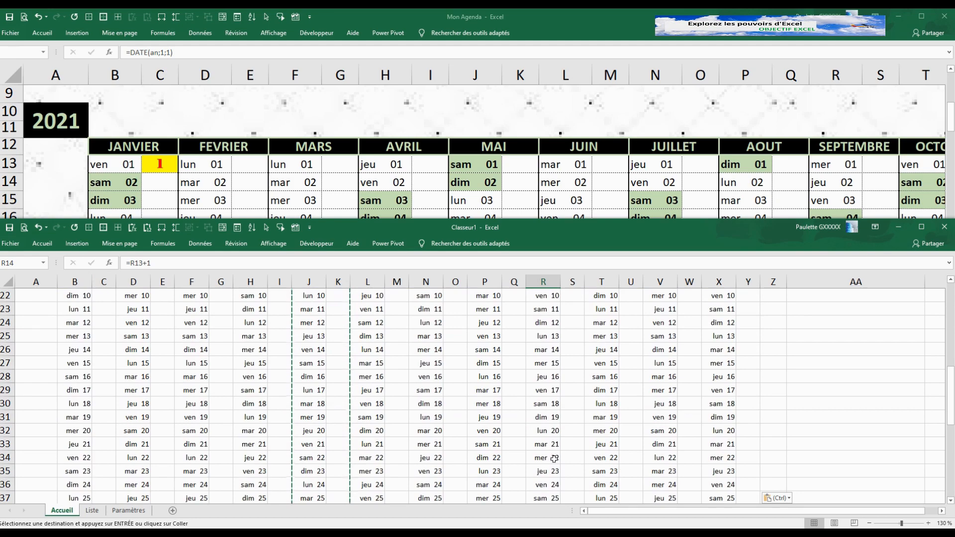
scroll(551, 470, "down", 3)
scroll(560, 453, "up", 10)
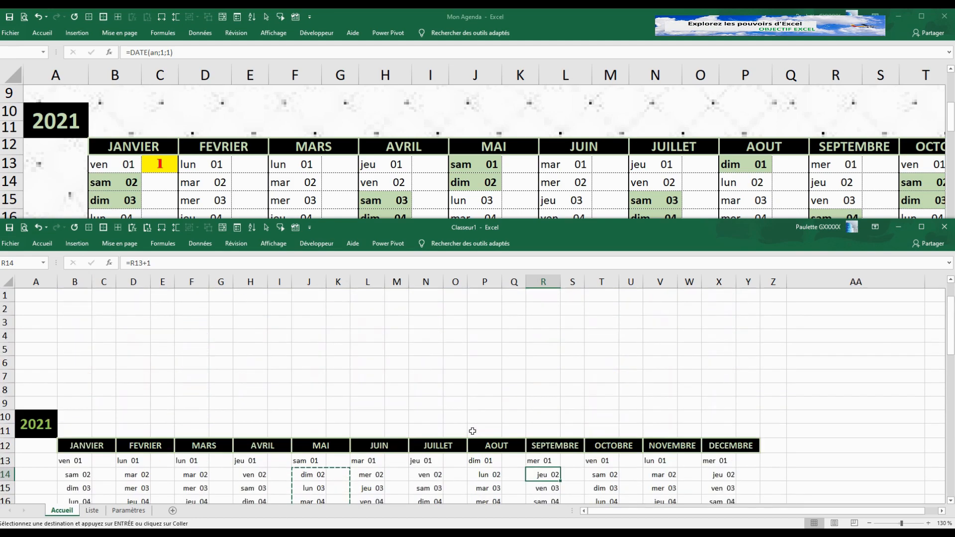
scroll(386, 458, "down", 13)
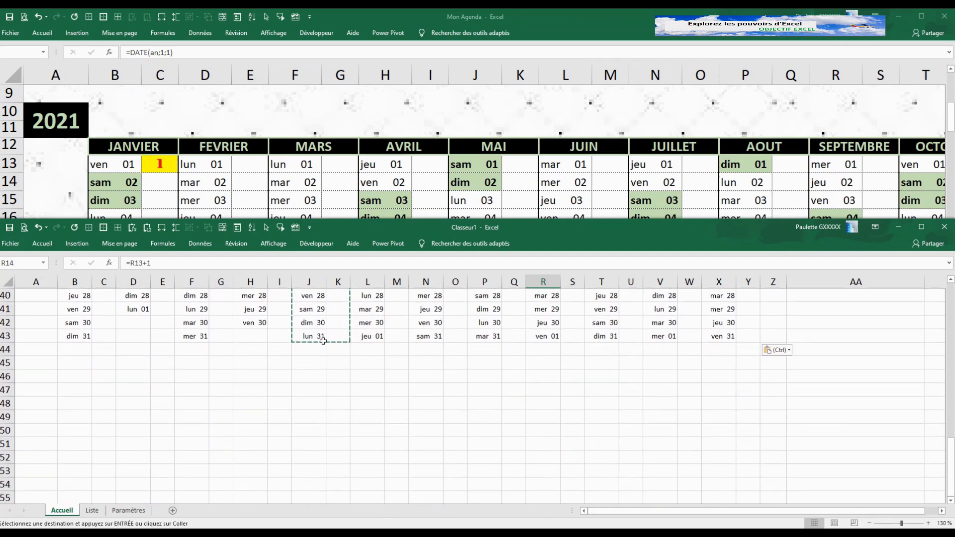
left_click(368, 336)
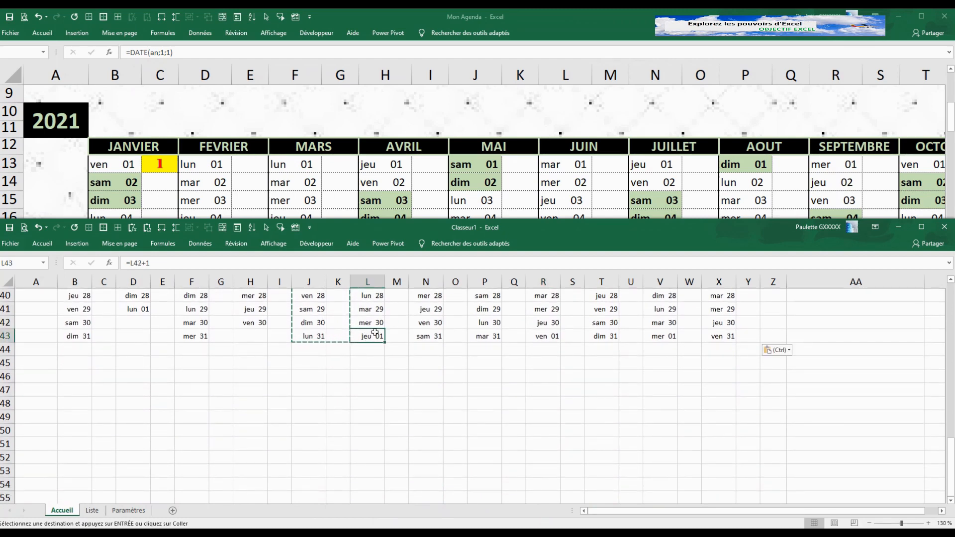
key("Delete")
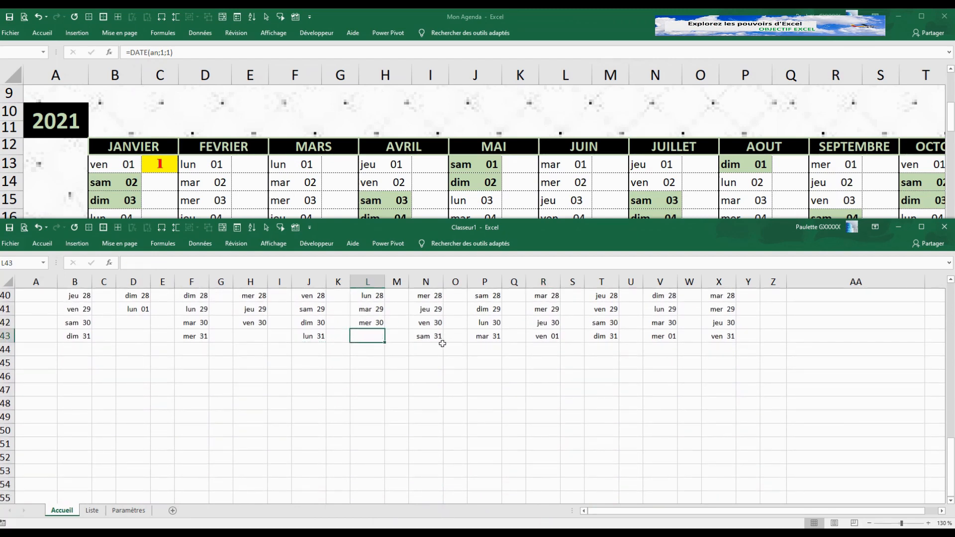
left_click(541, 336)
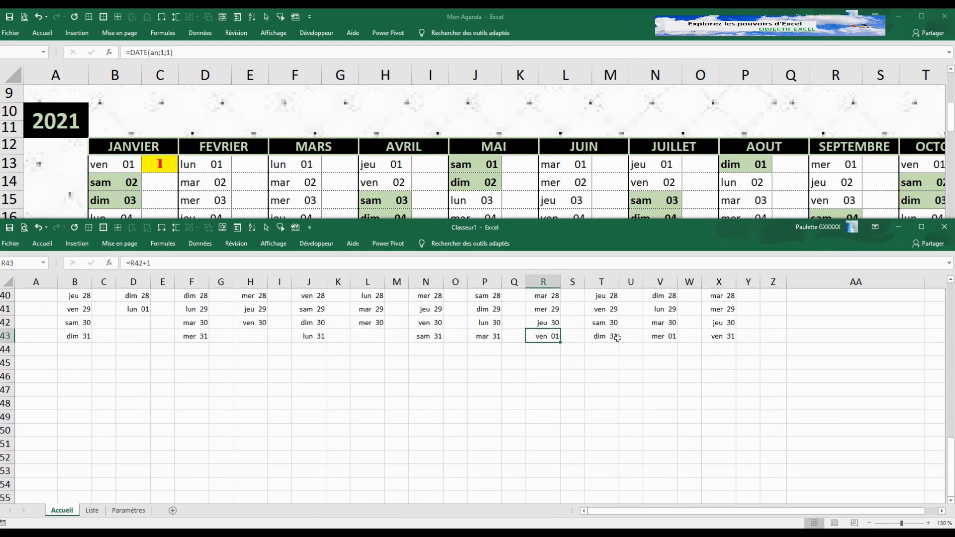
key("Delete")
left_click(655, 337)
key("Delete")
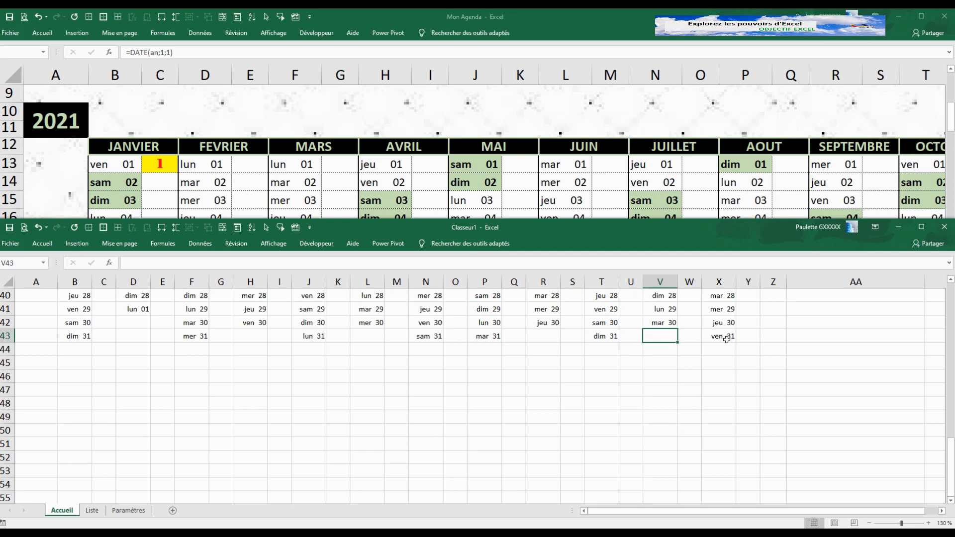
Step: Test leap-year divisibility with =2020/4 in D45 and =2021/4 in D46, and clear both test cells
scroll(230, 392, "up", 1)
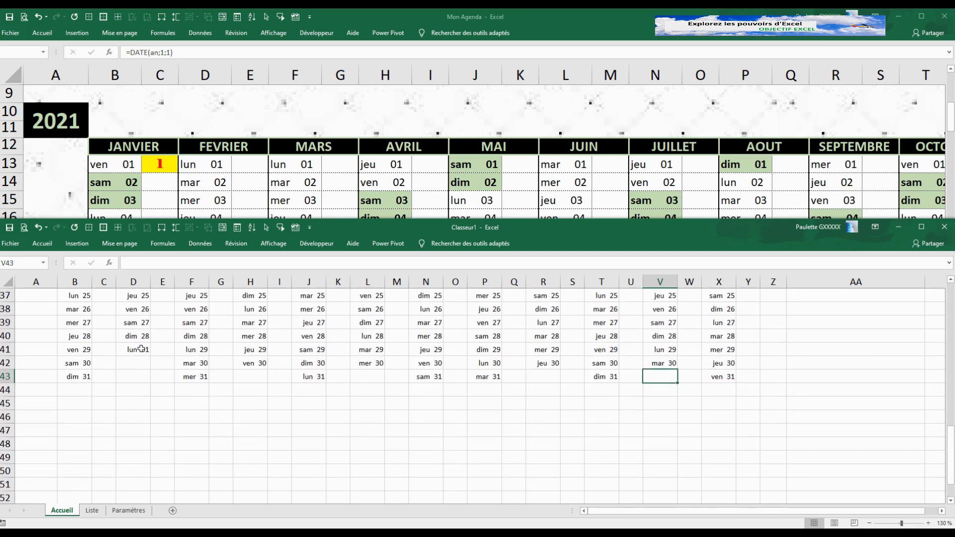
left_click(141, 349)
scroll(281, 445, "up", 2)
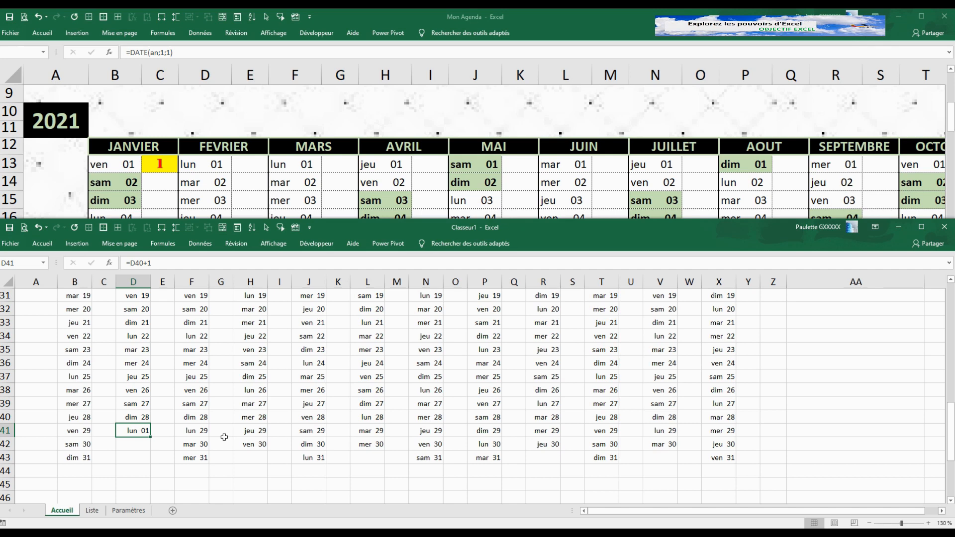
left_click(139, 484)
type("=")
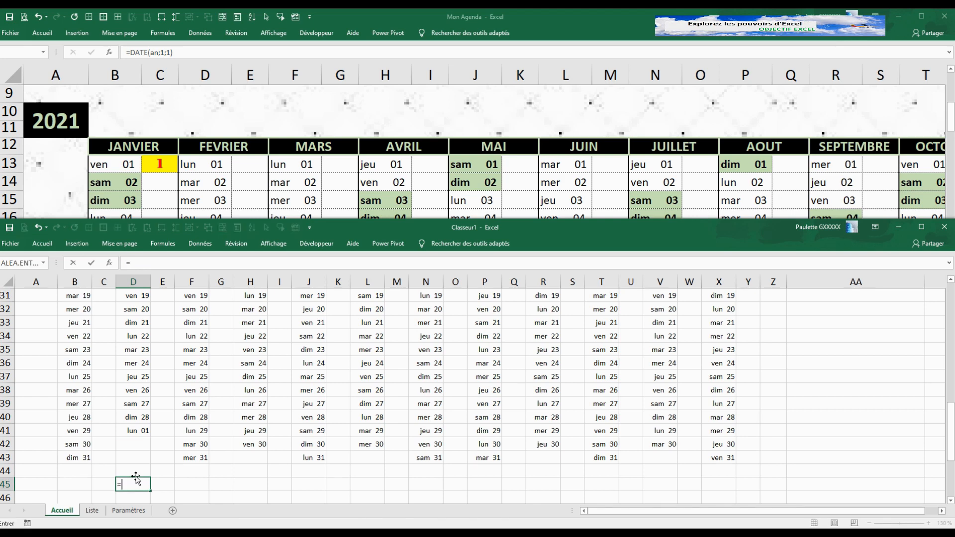
type("2020/4")
key("Return")
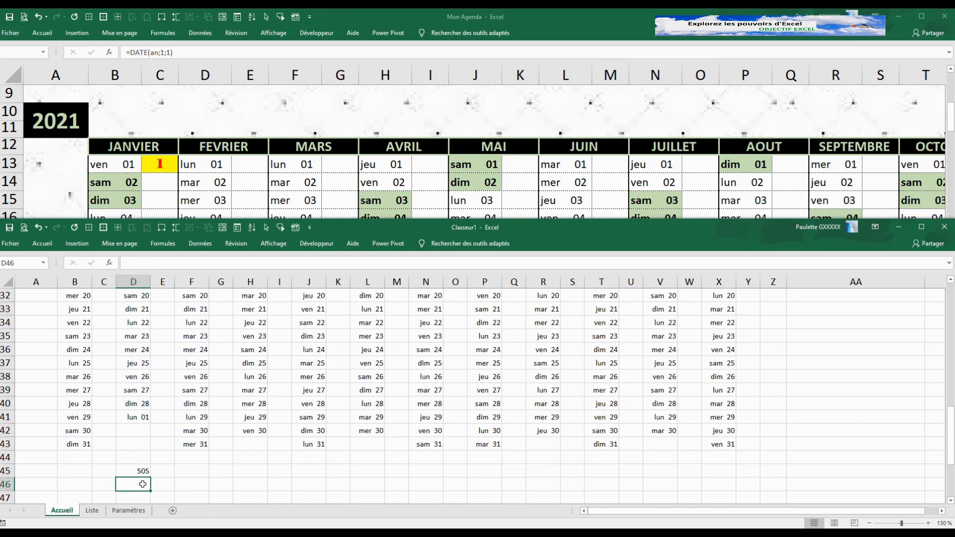
type("=2021")
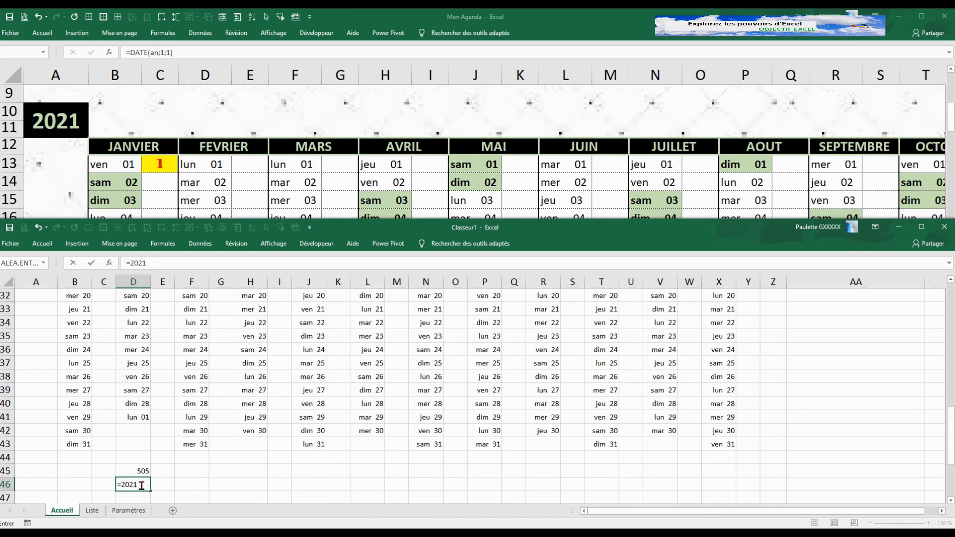
type("/4")
scroll(142, 487, "down", 1)
key("ctrl+Return")
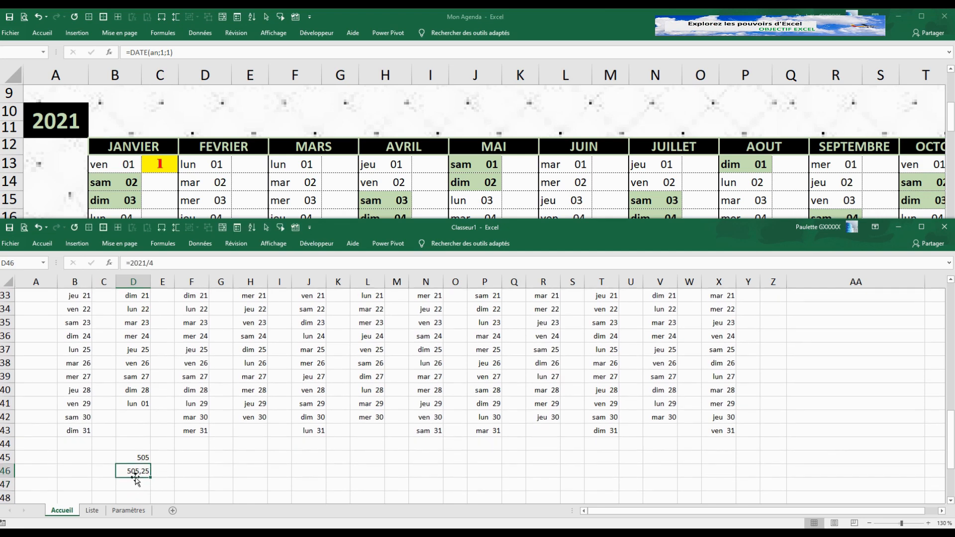
left_click(184, 495)
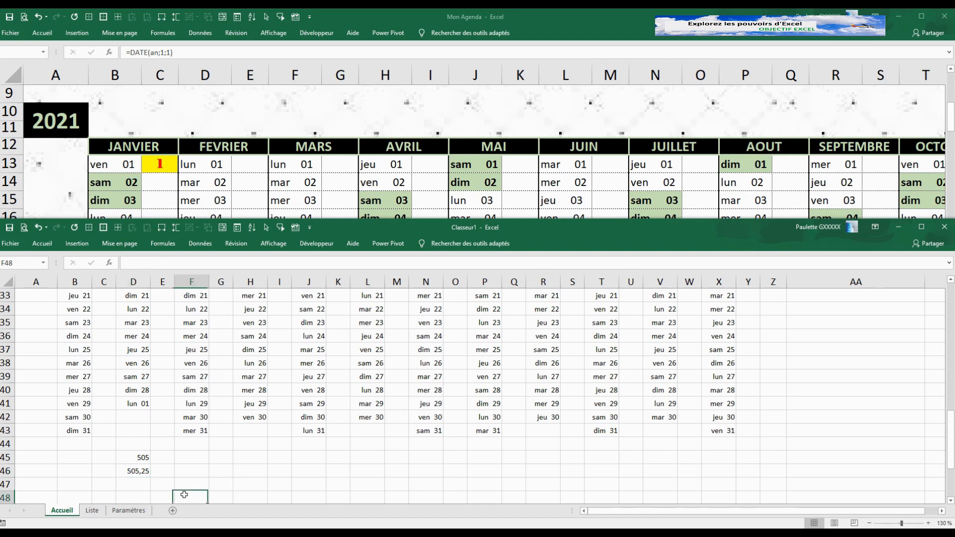
left_click_drag(139, 458, 148, 471)
key("Delete")
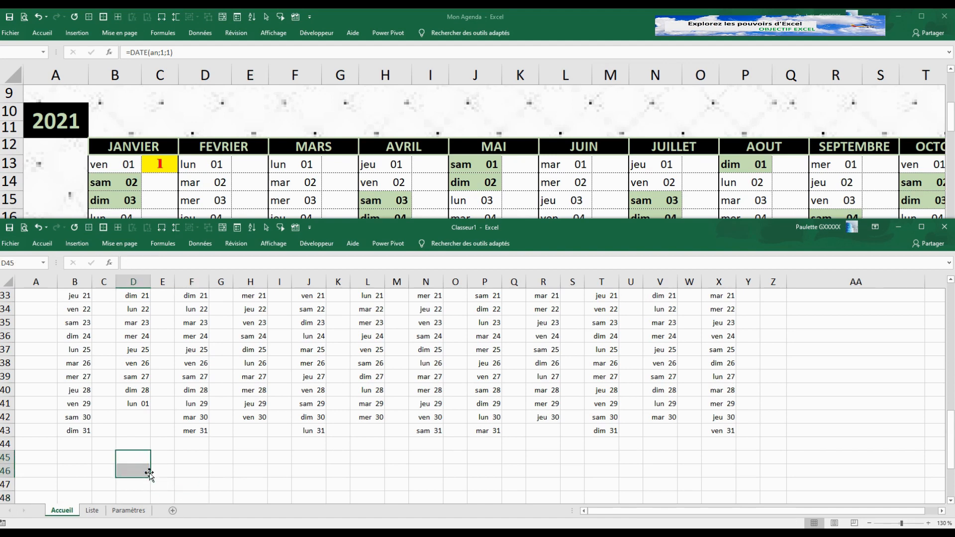
Step: Replace the February 29 formula in D41 with the leap-year test =SI(MOD(AN;4)=0;D40+1;"")
left_click(133, 405)
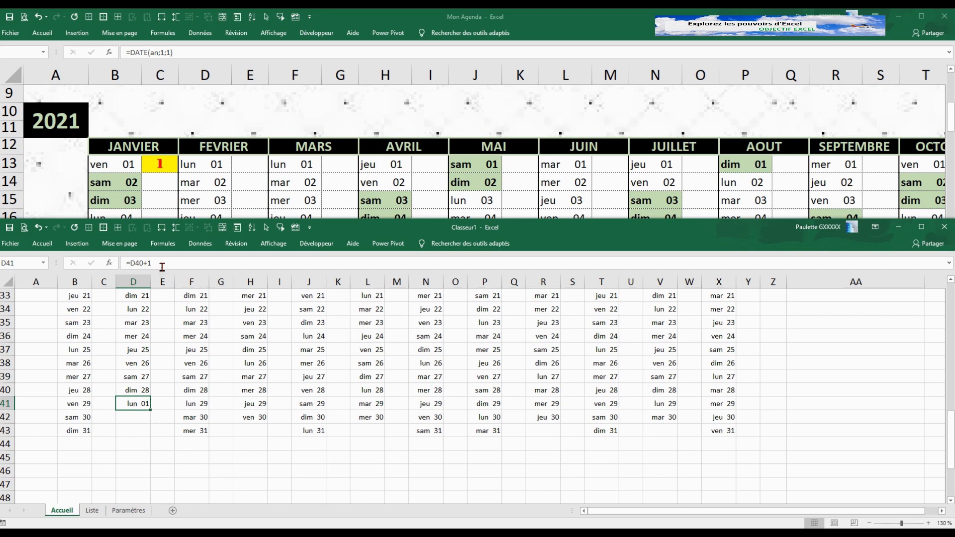
left_click_drag(162, 267, 133, 267)
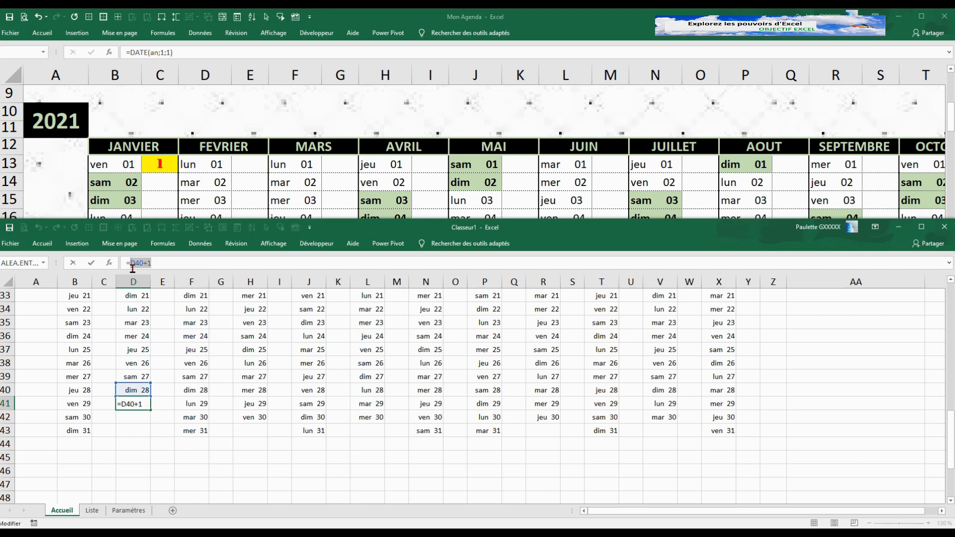
type("si(")
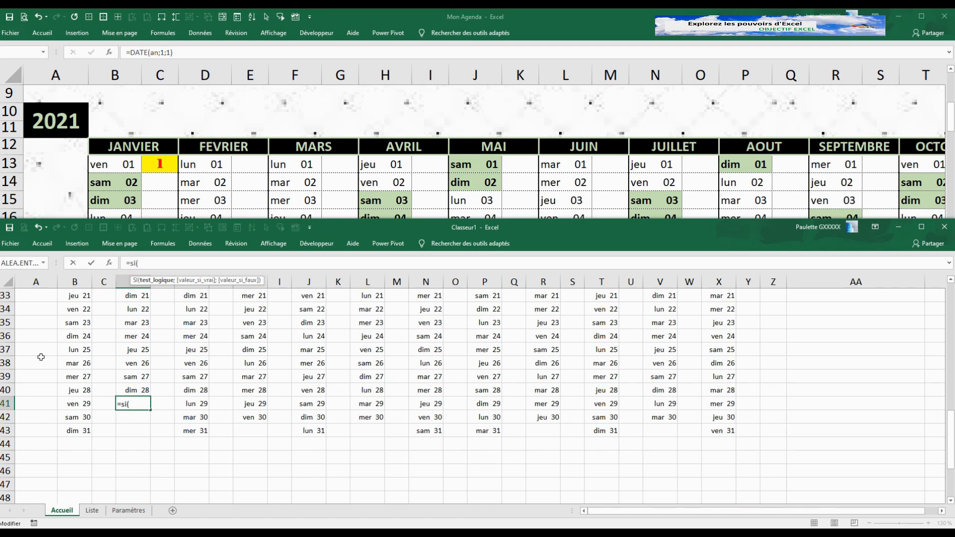
type("mod")
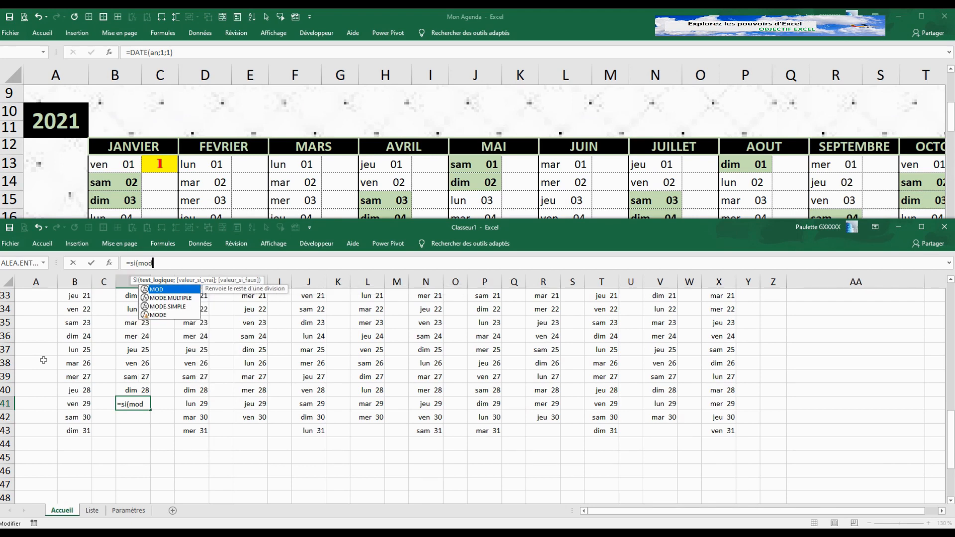
type("(")
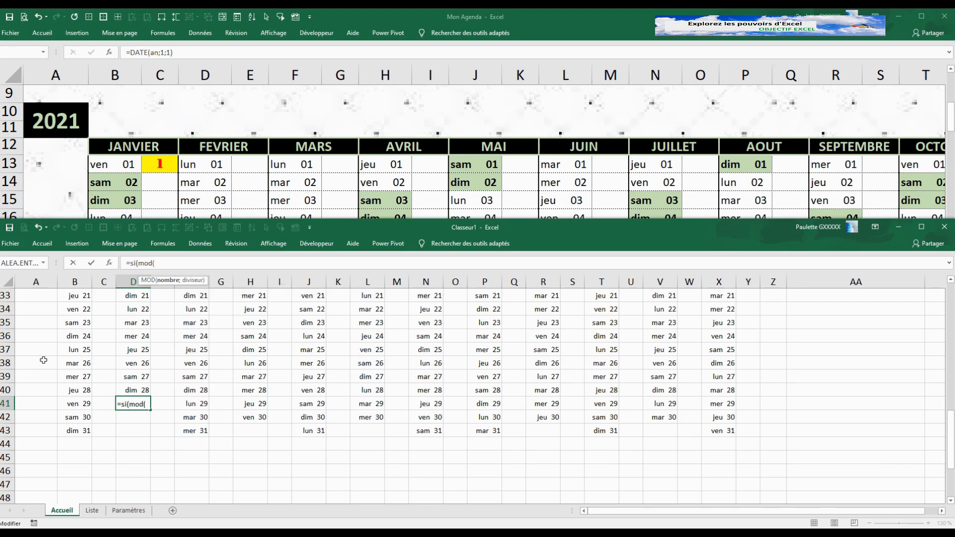
type("an")
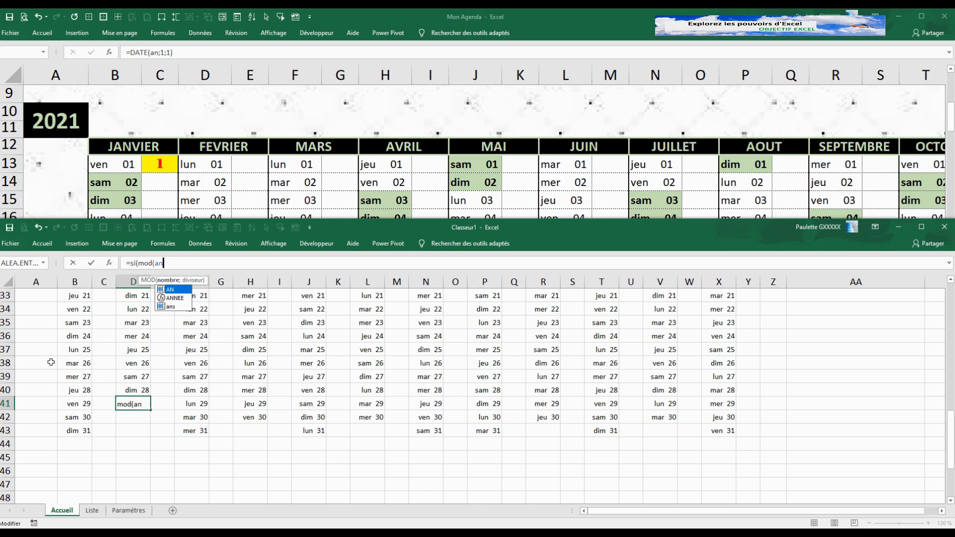
key("Tab")
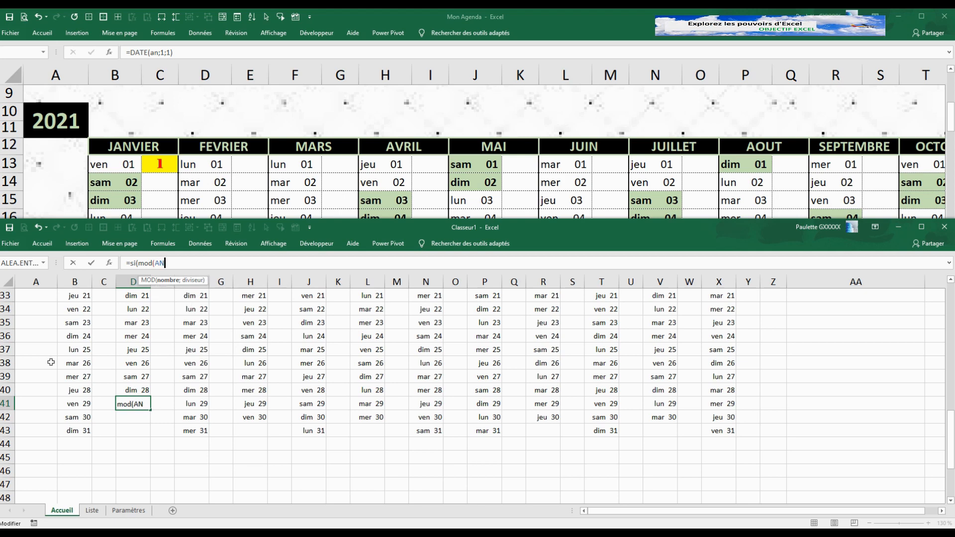
type(";4)=")
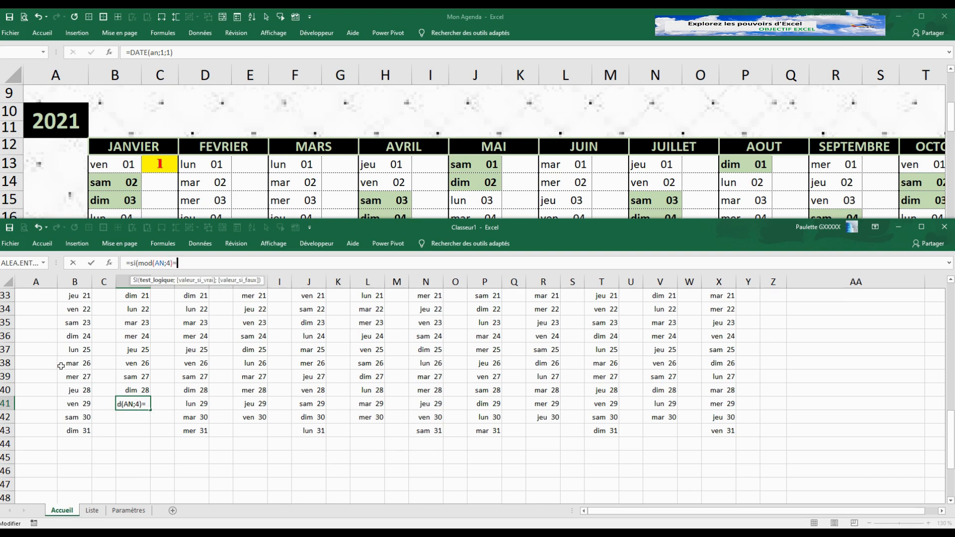
type("0")
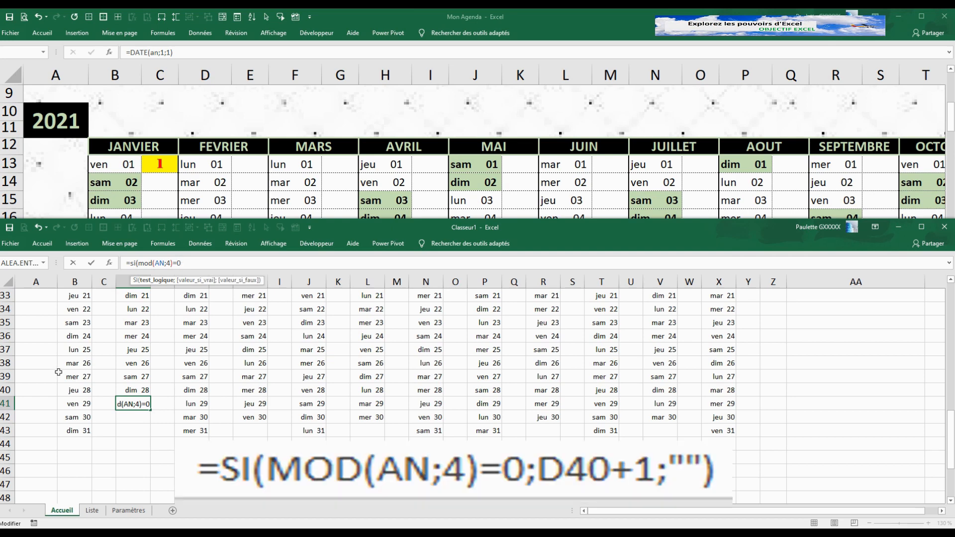
type(";")
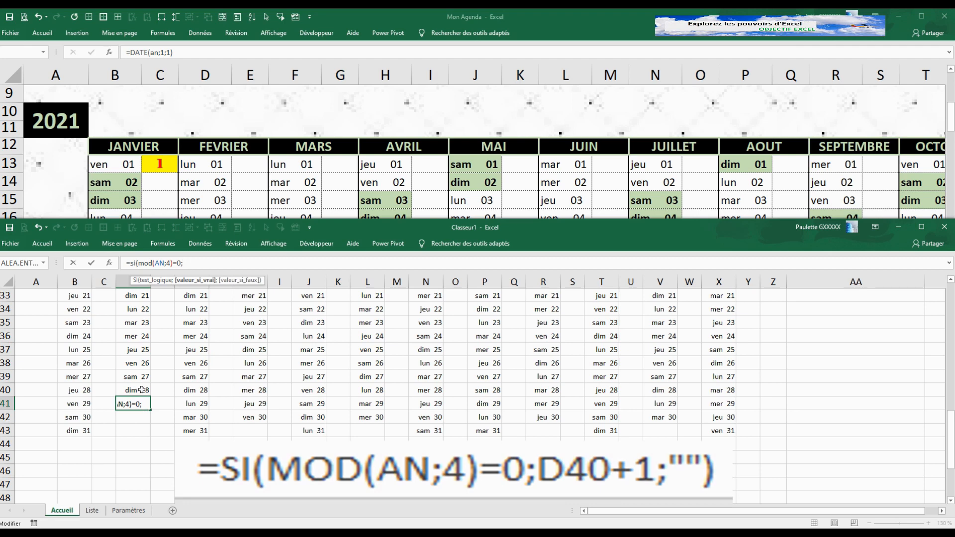
left_click(142, 390)
type("+")
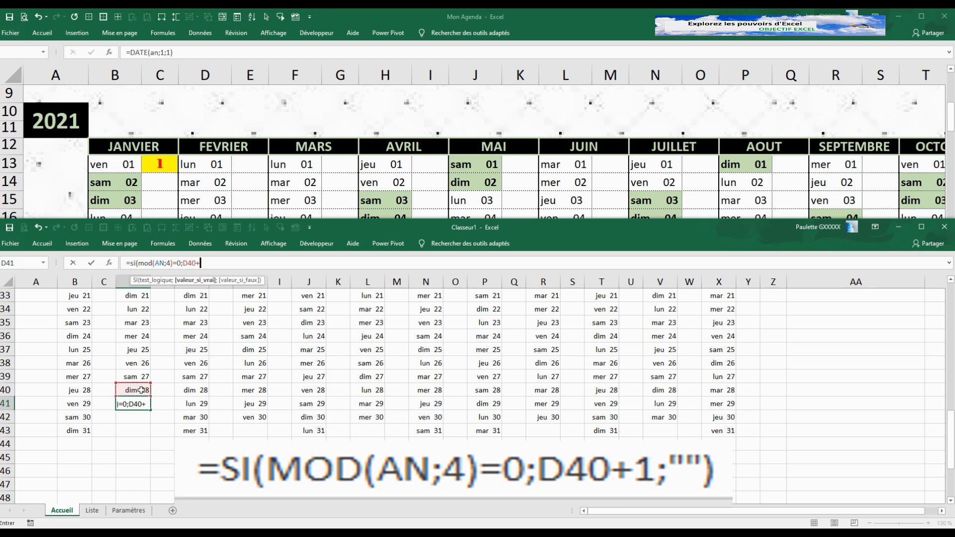
type("1;")
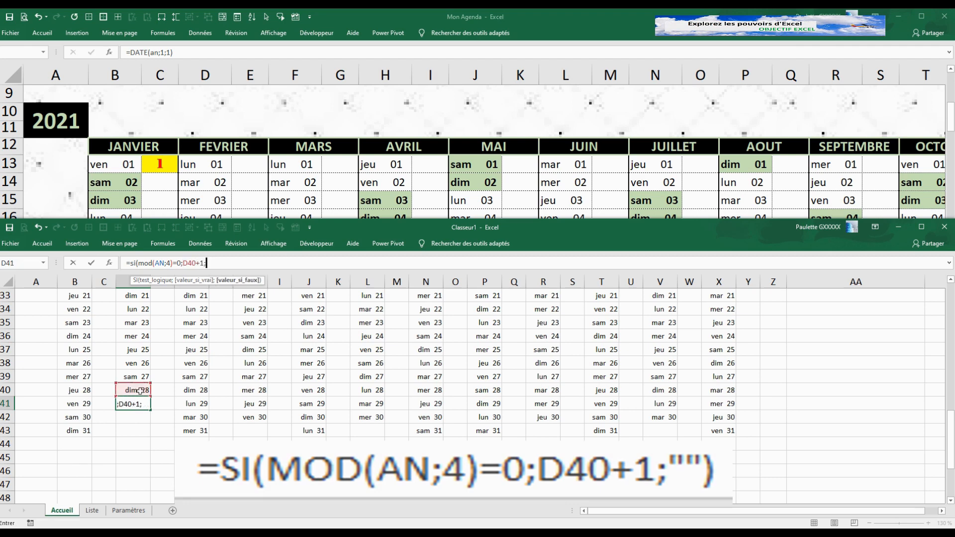
type("\"\")")
key("Return")
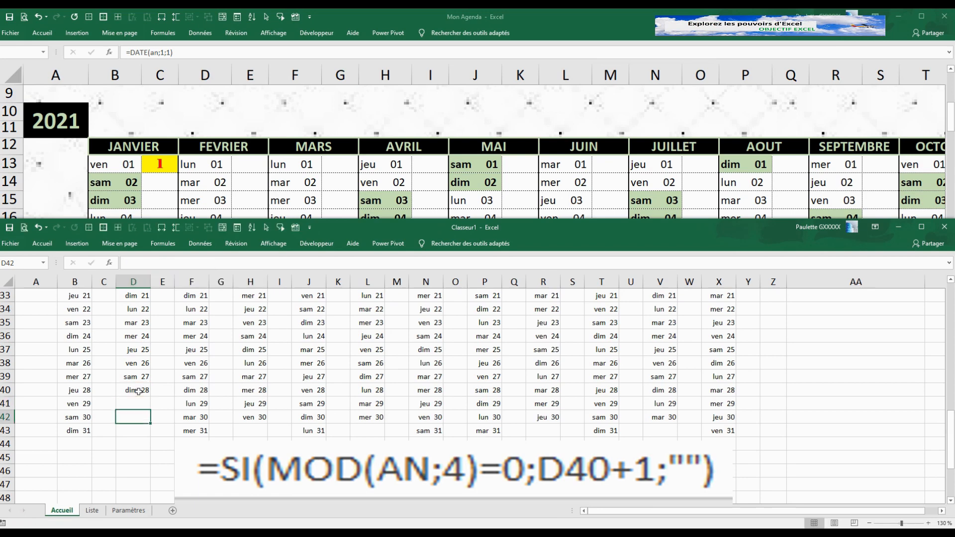
left_click(144, 402)
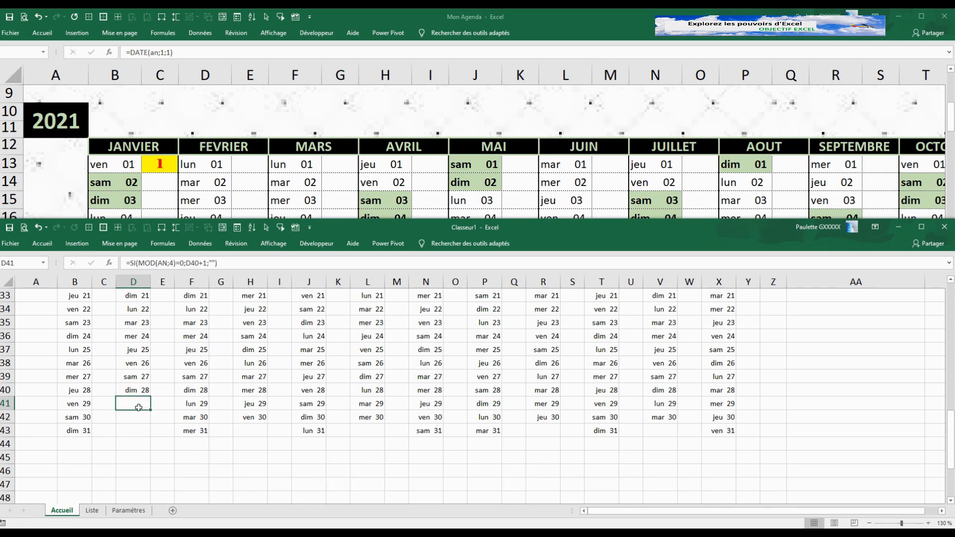
Step: Try to set the calendar year in the merged year cell A10 to 2020
scroll(138, 408, "up", 9)
left_click(52, 348)
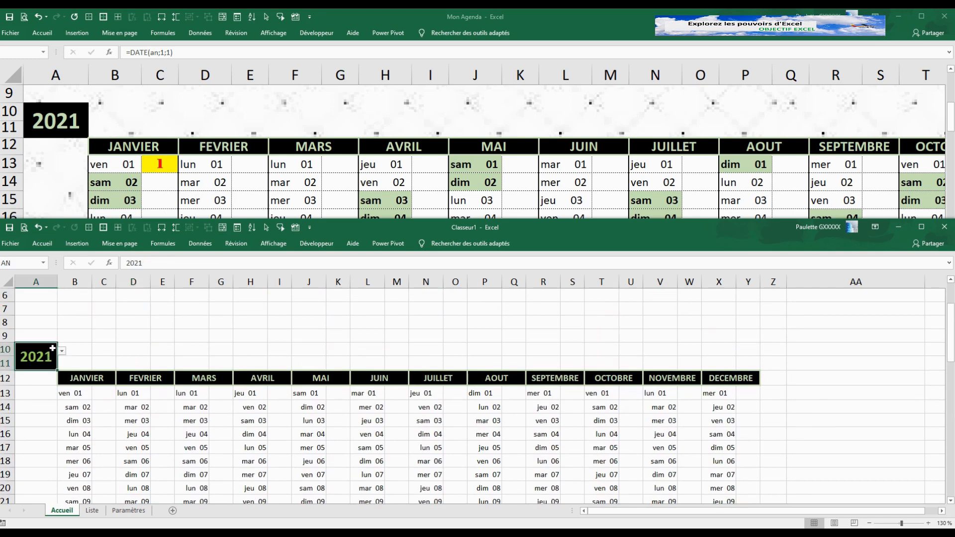
type("2020")
key("Return")
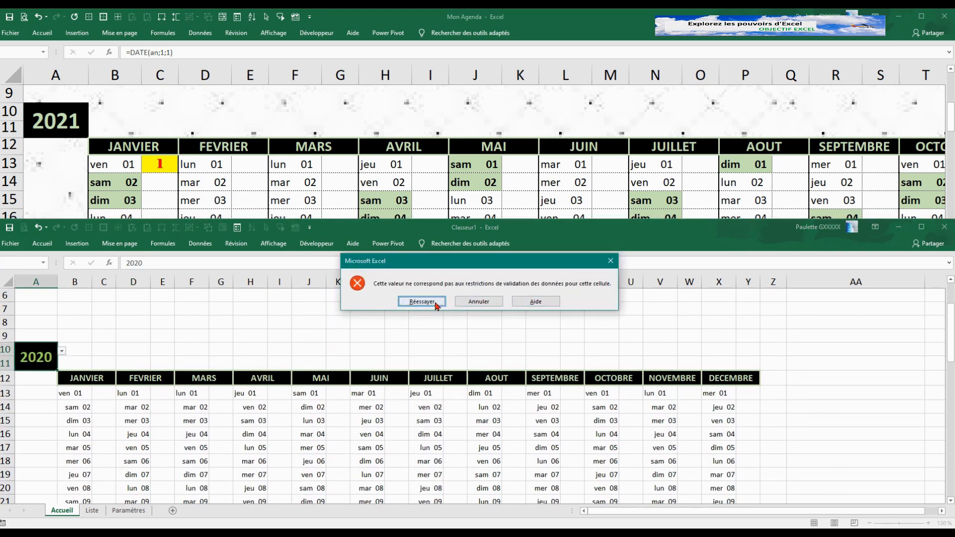
left_click(480, 302)
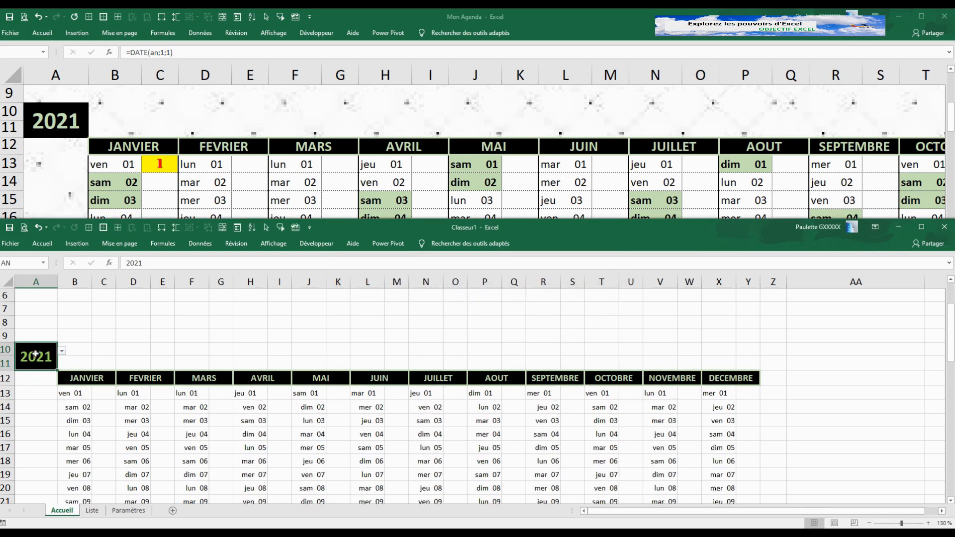
Step: Choose 2024 as the calendar year and check the February 29 cell D41
left_click(62, 351)
left_click(30, 391)
scroll(178, 471, "down", 1)
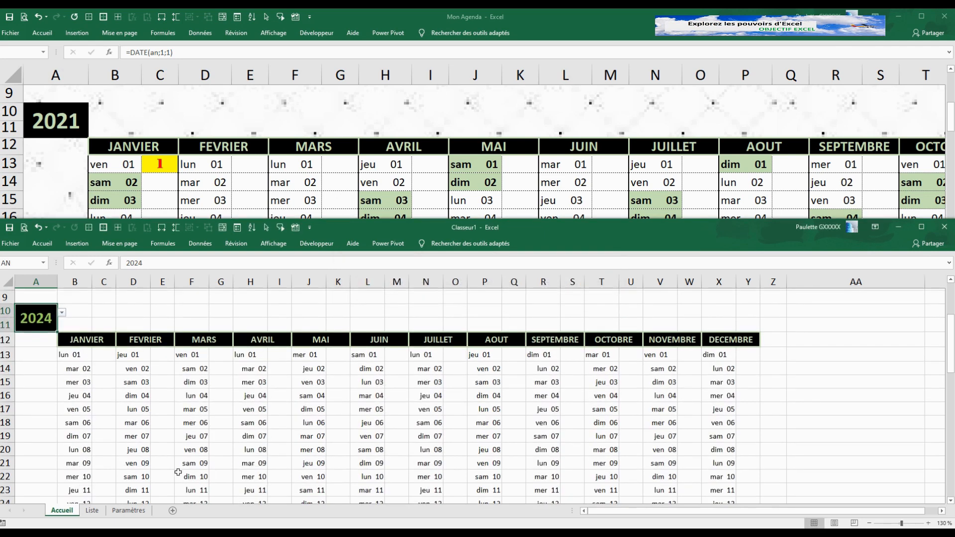
scroll(178, 472, "down", 6)
left_click(141, 483)
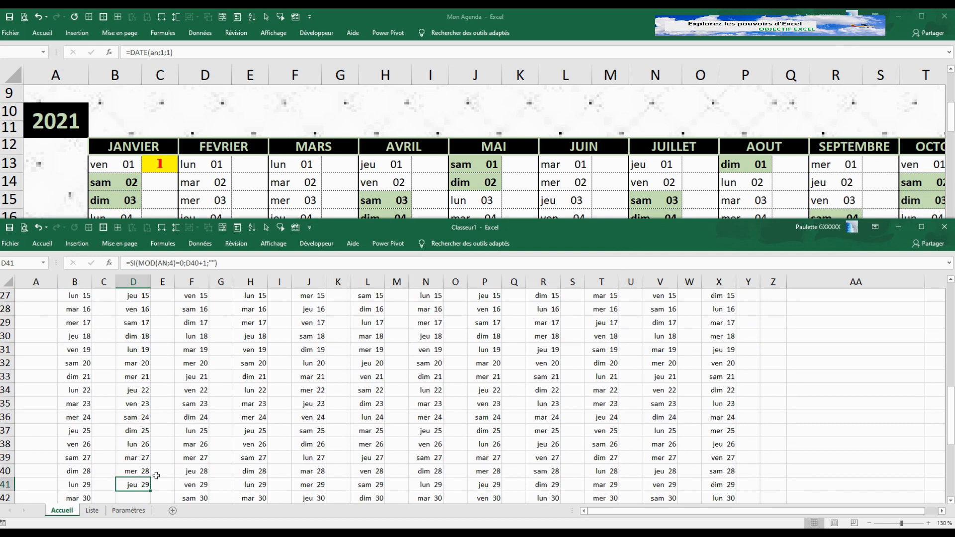
Step: Set the calendar year back to 2021 and check the last days of each month
scroll(156, 476, "up", 9)
left_click(50, 426)
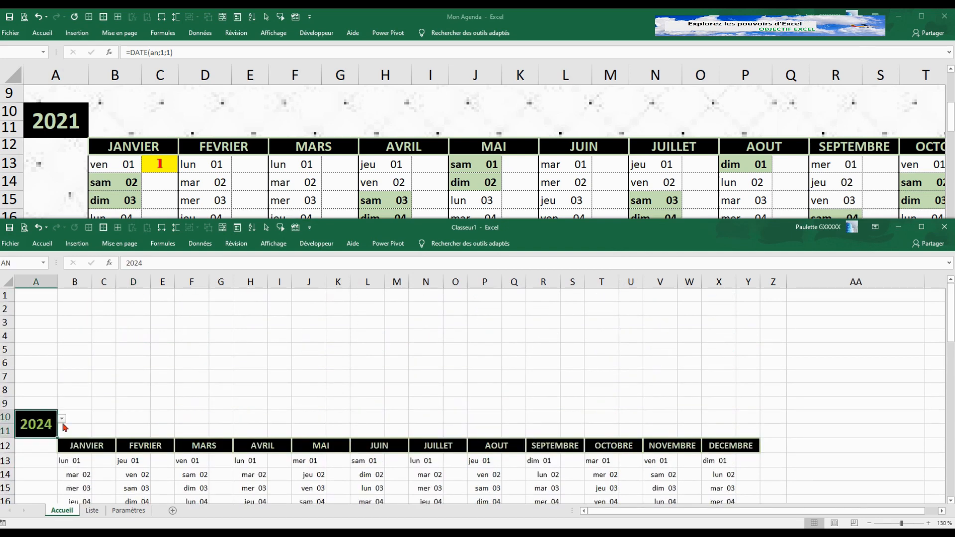
left_click(62, 420)
left_click_drag(68, 460, 70, 434)
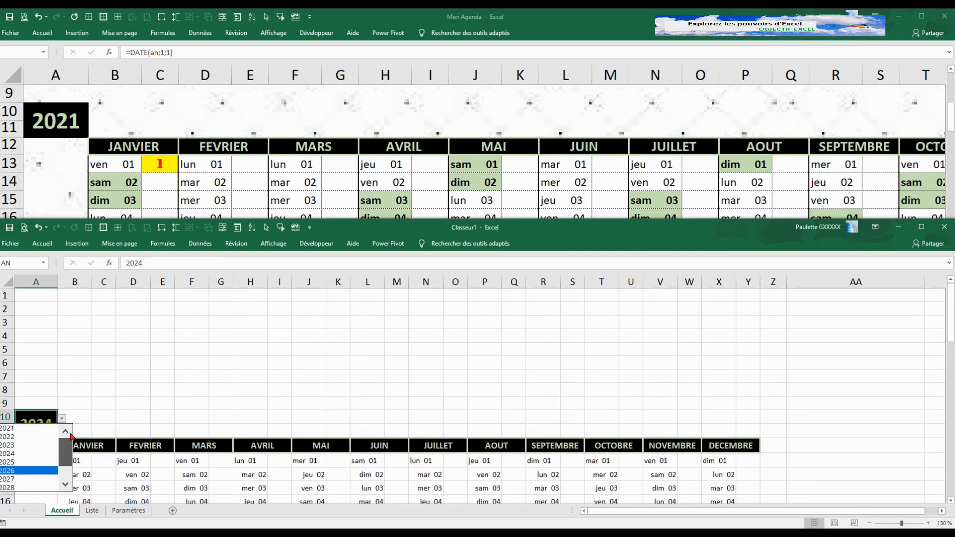
left_click(20, 429)
left_click(159, 415)
scroll(169, 433, "down", 5)
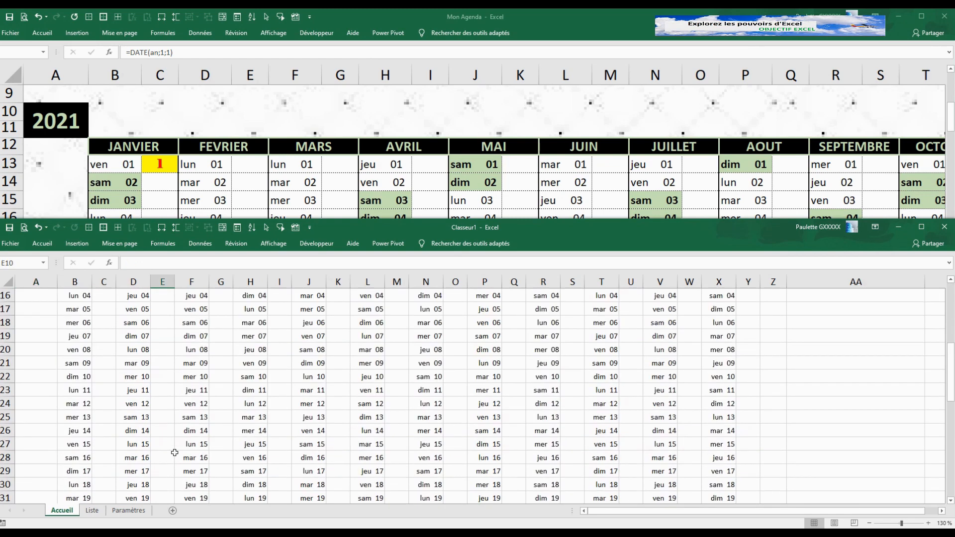
scroll(175, 453, "down", 6)
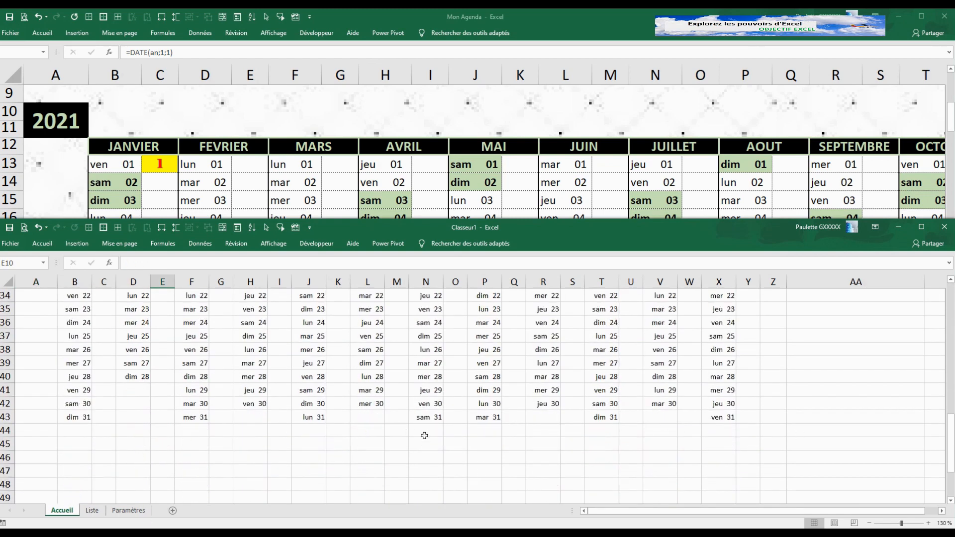
Step: Left-align all calendar dates in B13:X43
scroll(254, 424, "up", 3)
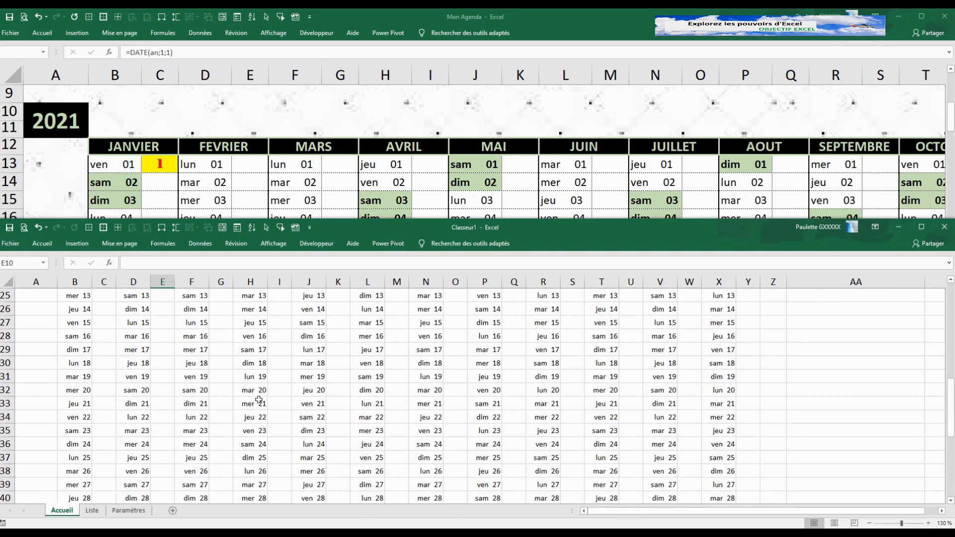
scroll(197, 381, "up", 2)
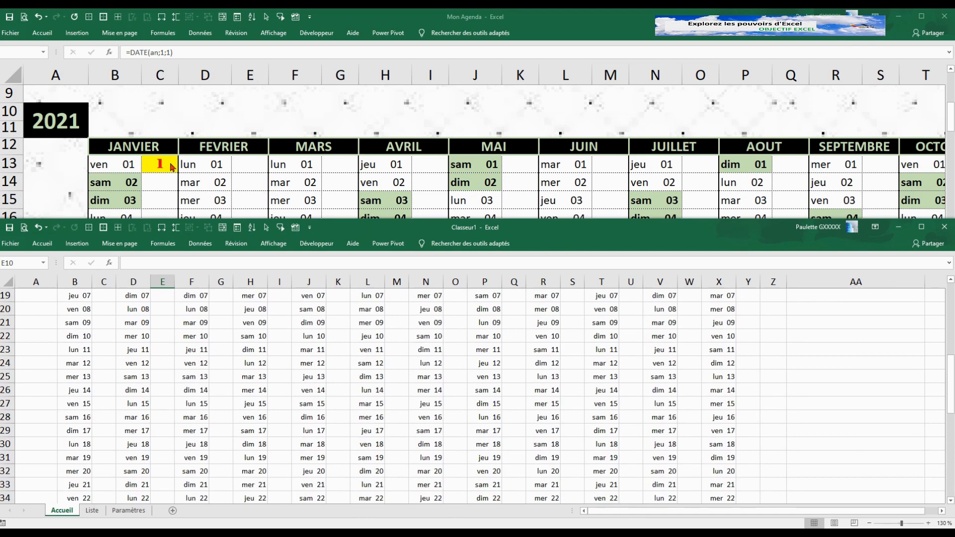
scroll(158, 363, "up", 2)
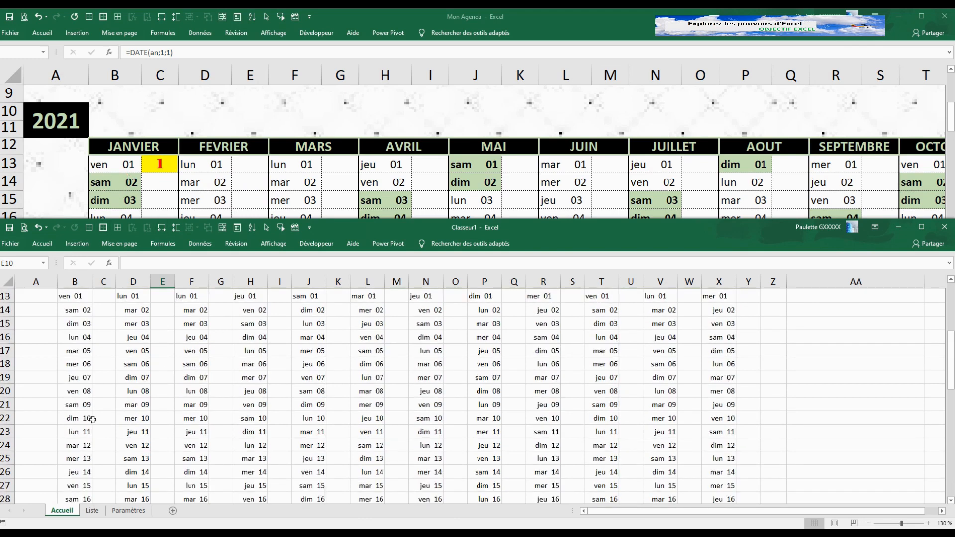
left_click(77, 299)
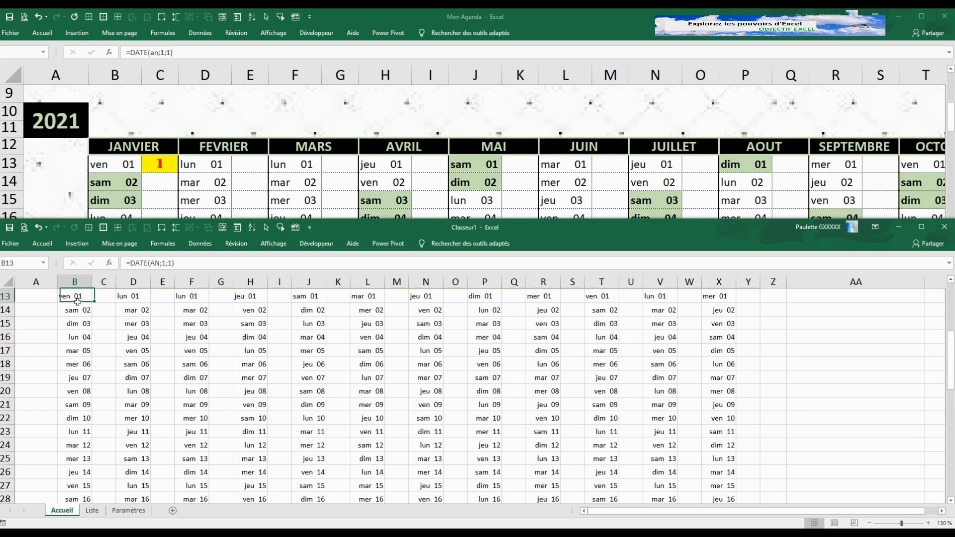
left_click_drag(78, 301, 729, 472)
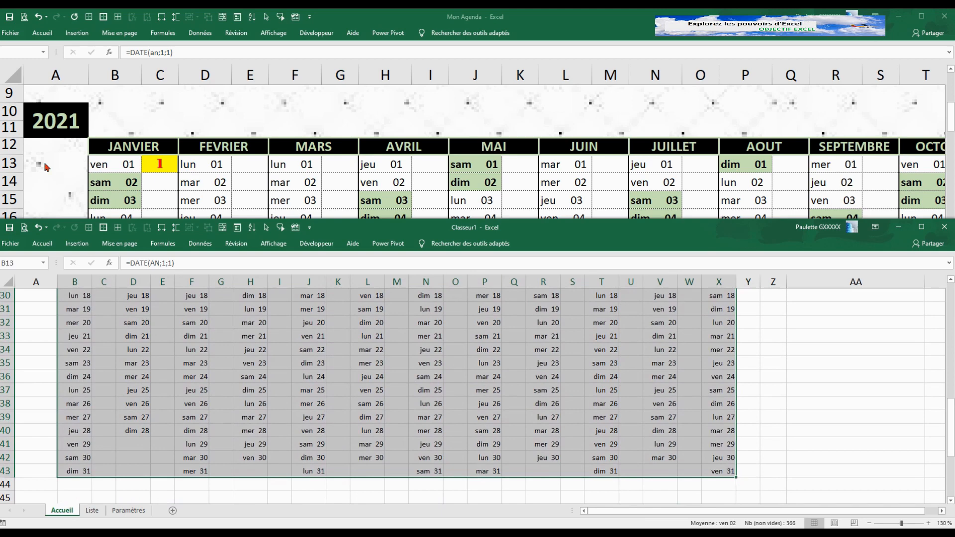
left_click(43, 244)
left_click(228, 278)
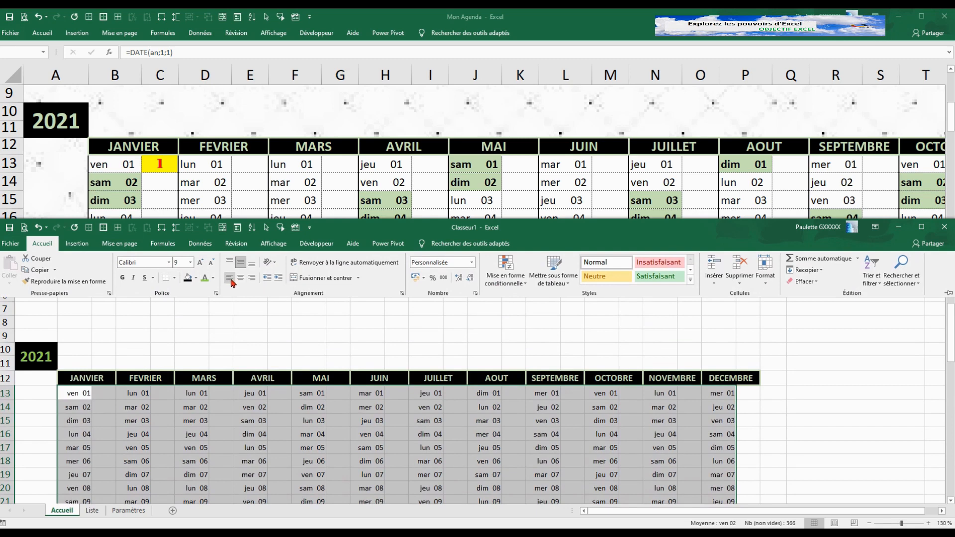
left_click(231, 280)
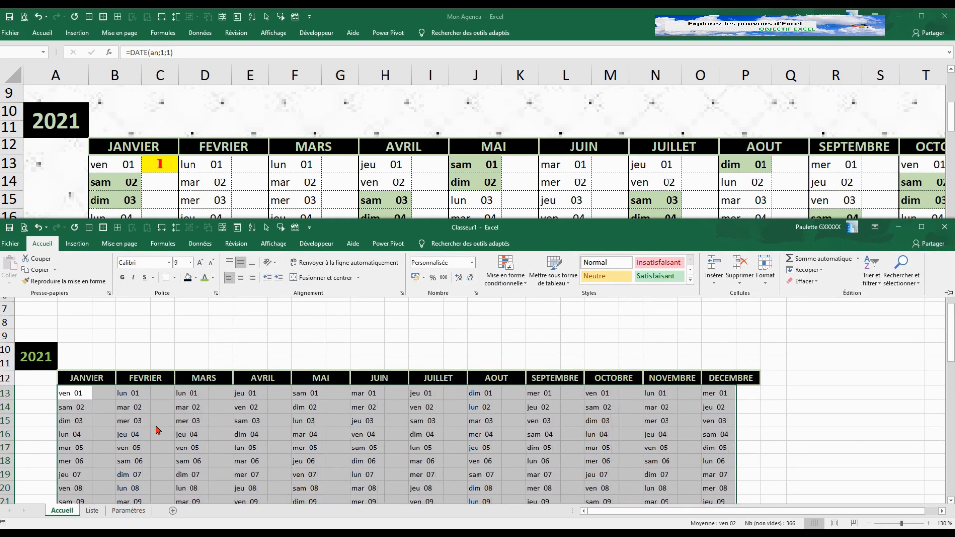
key("ctrl+F1")
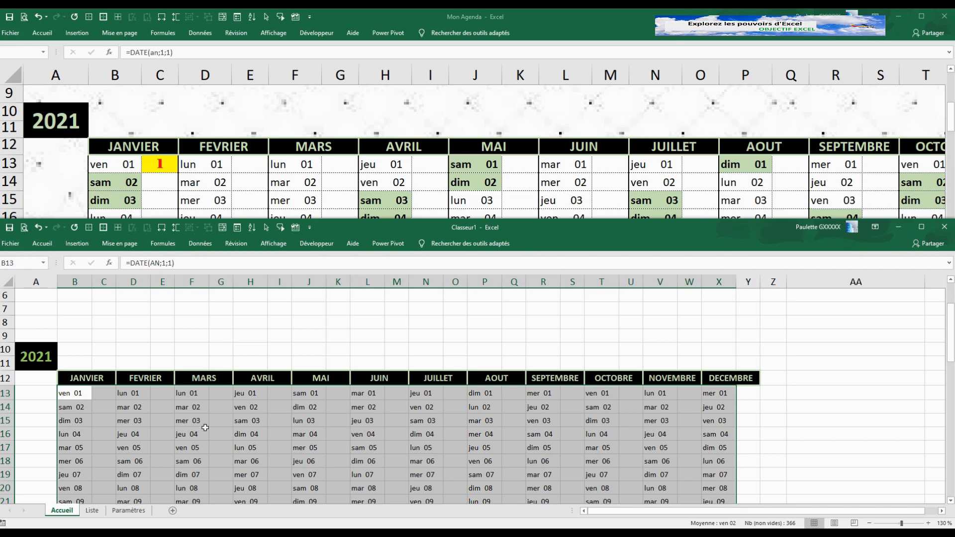
left_click(268, 440)
Step: Name the whole date range B13:Y43 calendrier
left_click_drag(74, 393, 741, 472)
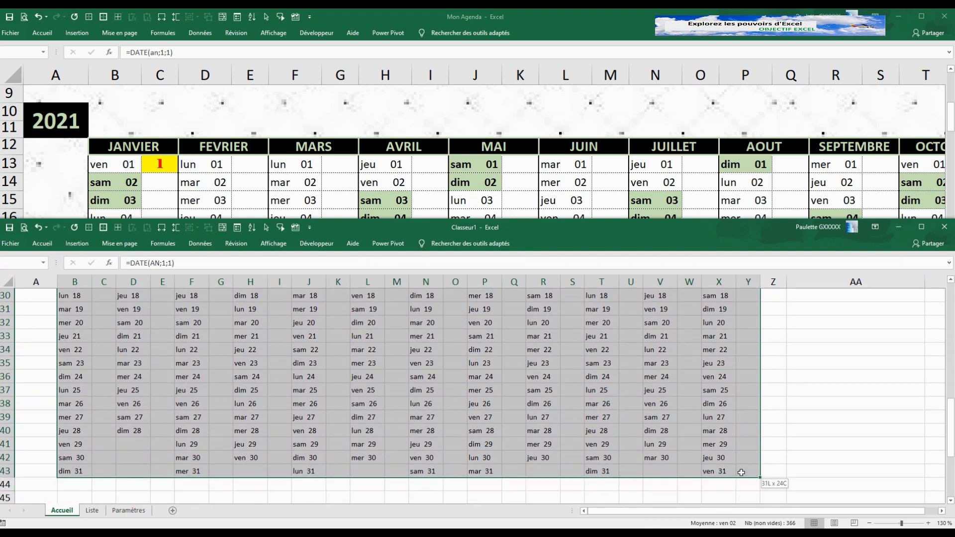
left_click_drag(741, 473, 741, 472)
scroll(275, 352, "up", 3)
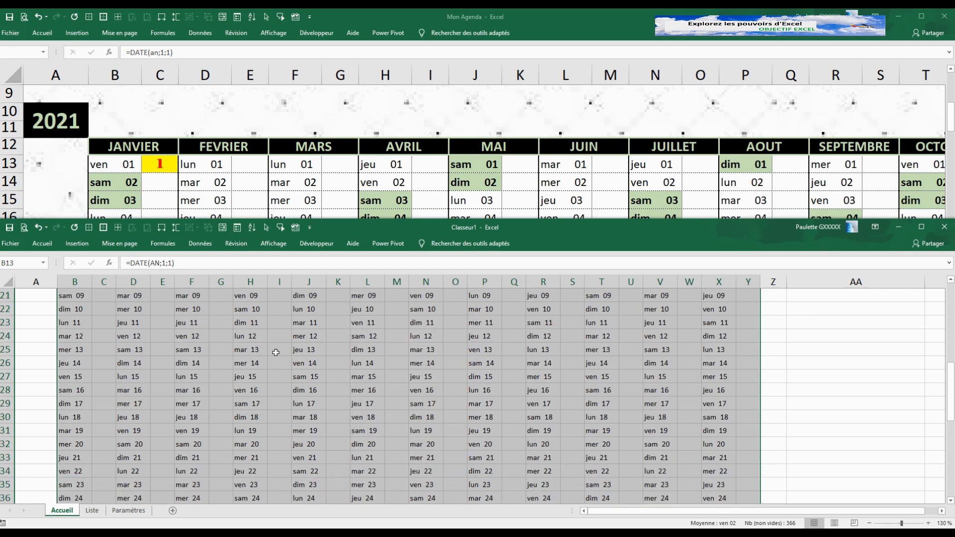
left_click(22, 263)
type("calendrier")
key("Return")
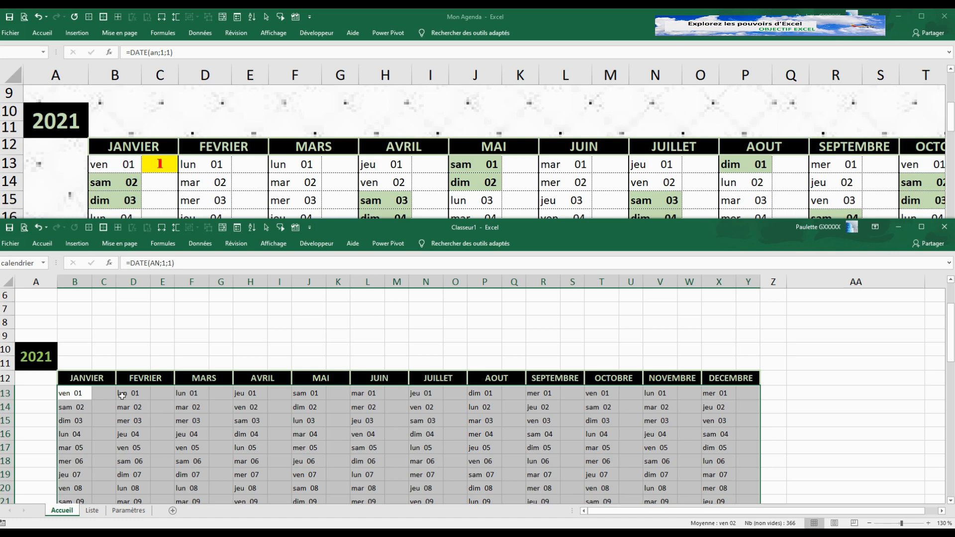
left_click(189, 404)
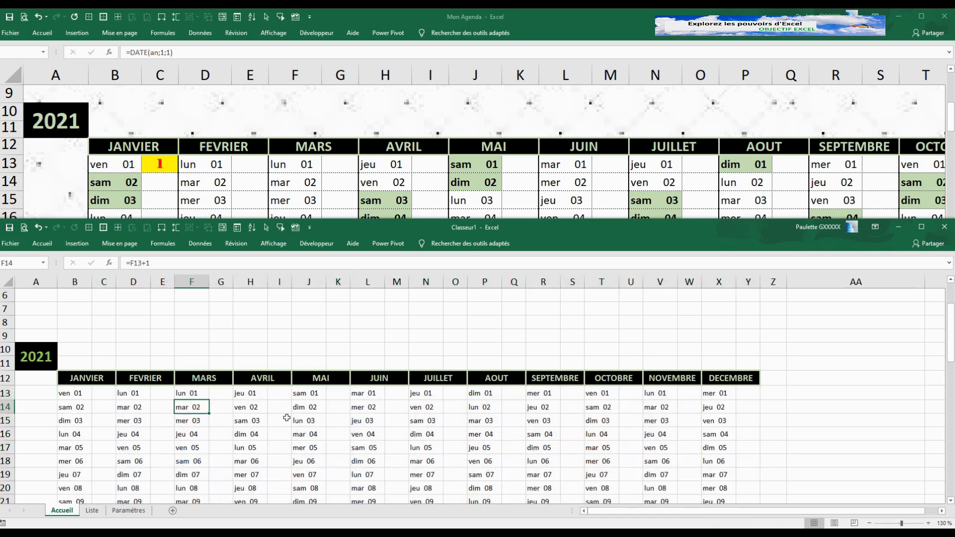
Step: Examine the January date cells B13, B14 and B15 and the first three rows of the calendar
left_click(73, 408)
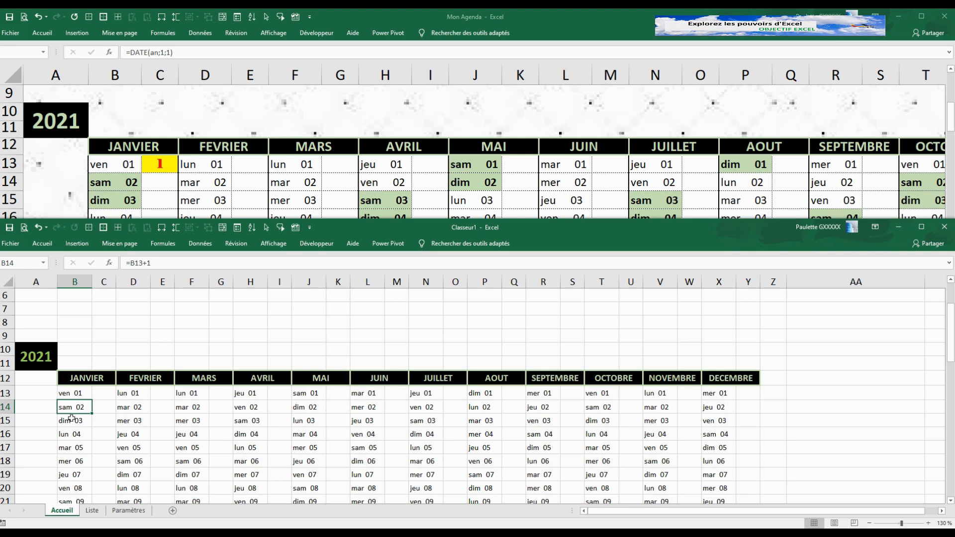
left_click(74, 422)
left_click(77, 409)
left_click(76, 395)
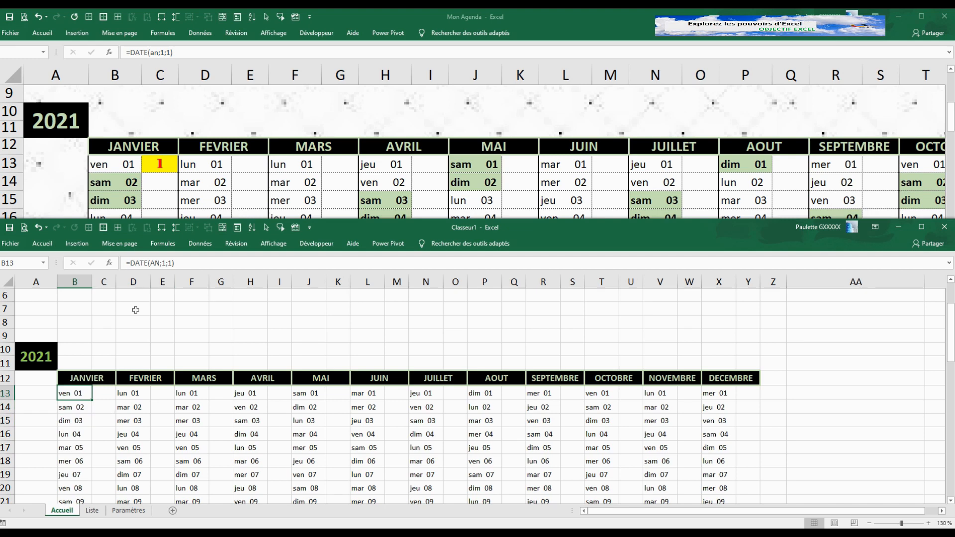
left_click(79, 407)
left_click(75, 392)
left_click(76, 405)
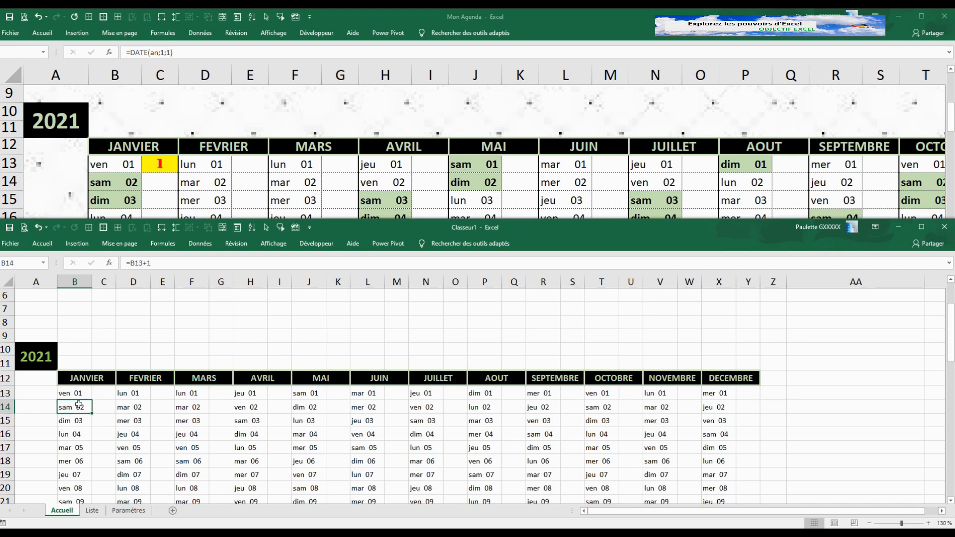
left_click(76, 420)
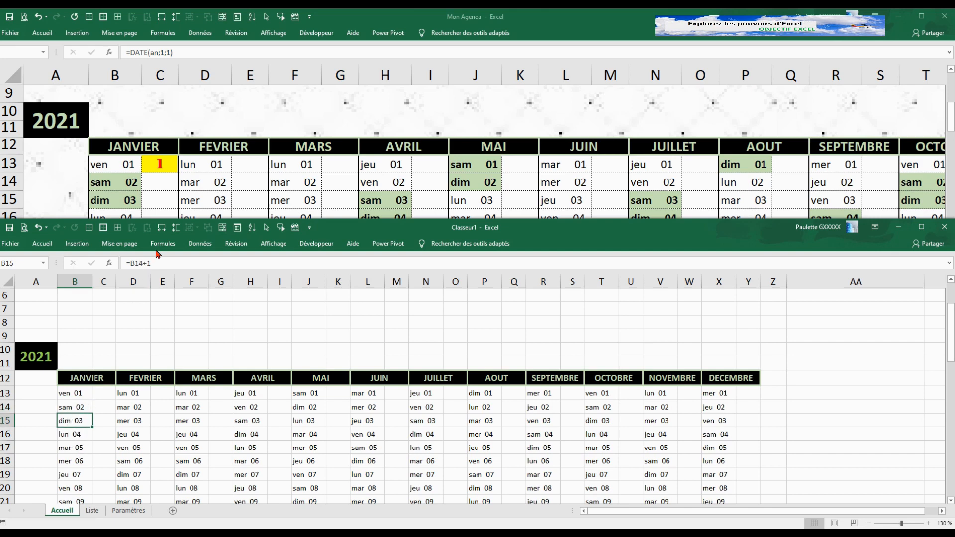
left_click(74, 408)
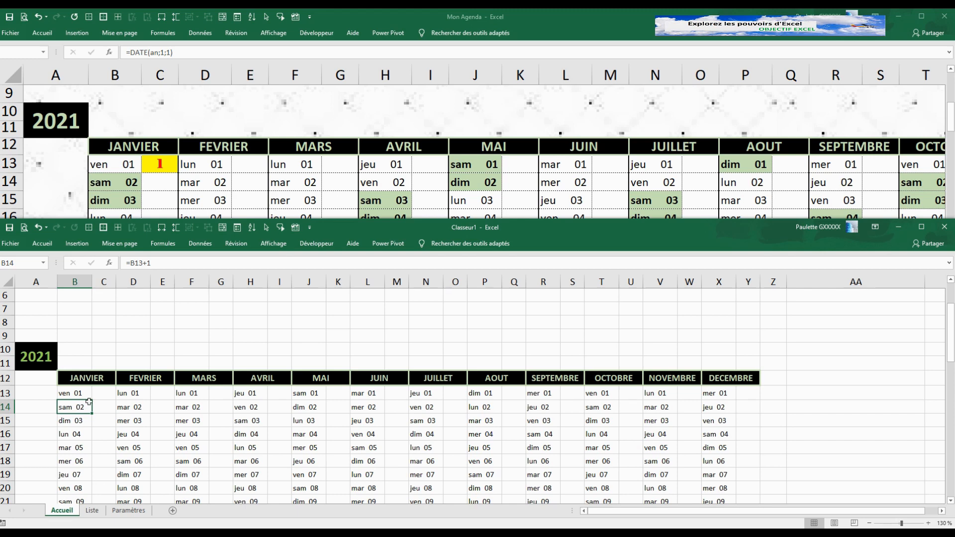
left_click_drag(77, 393, 766, 418)
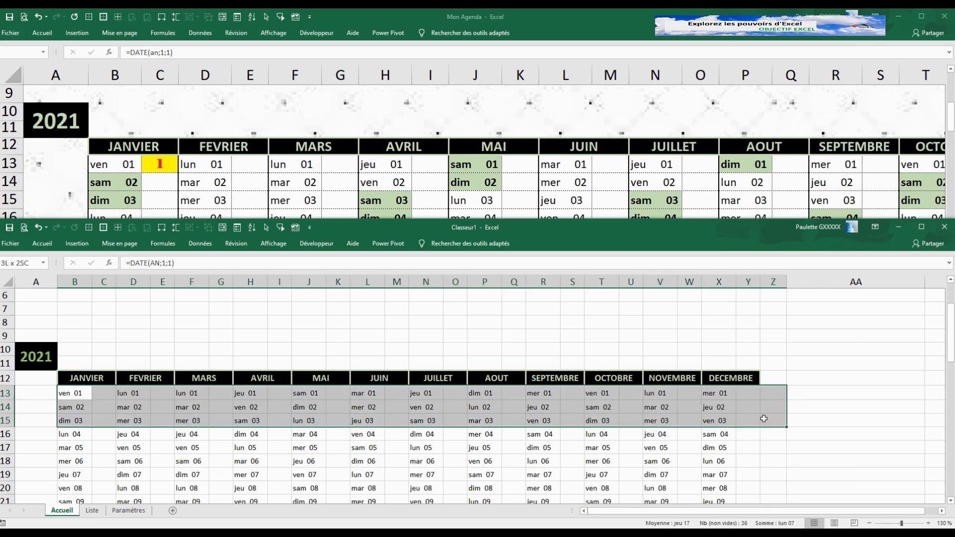
left_click(129, 458)
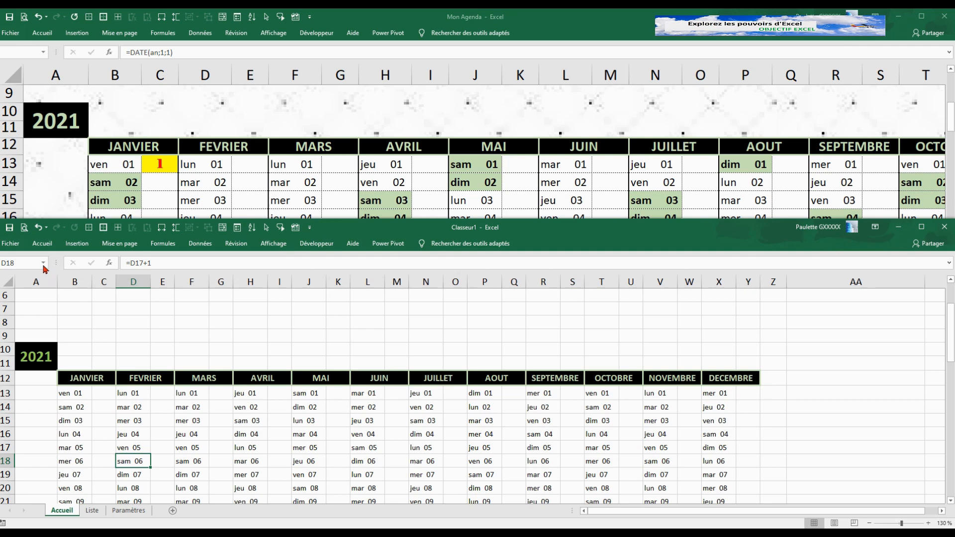
Step: Select the named range calendrier and create a new conditional formatting rule that uses a formula to determine the formatted cells
left_click(43, 263)
left_click(20, 289)
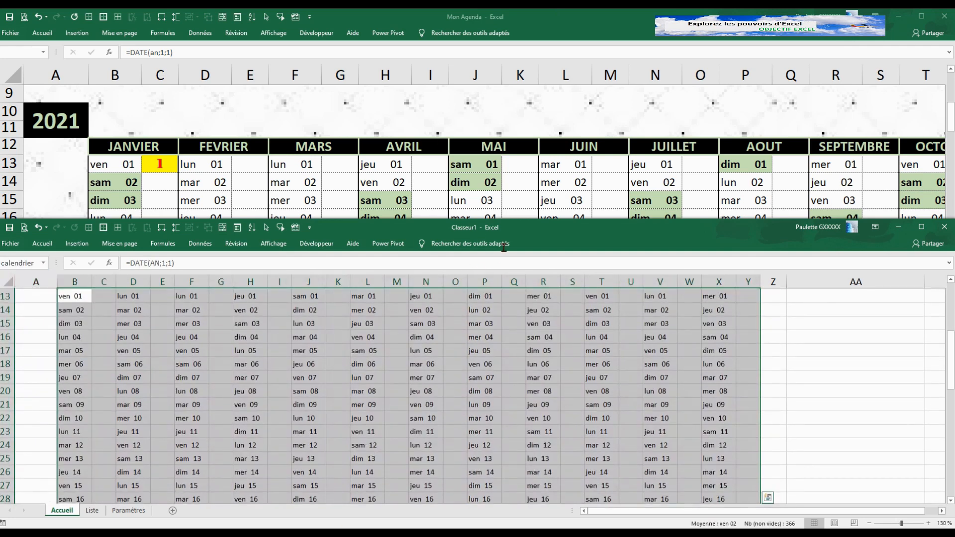
left_click(201, 245)
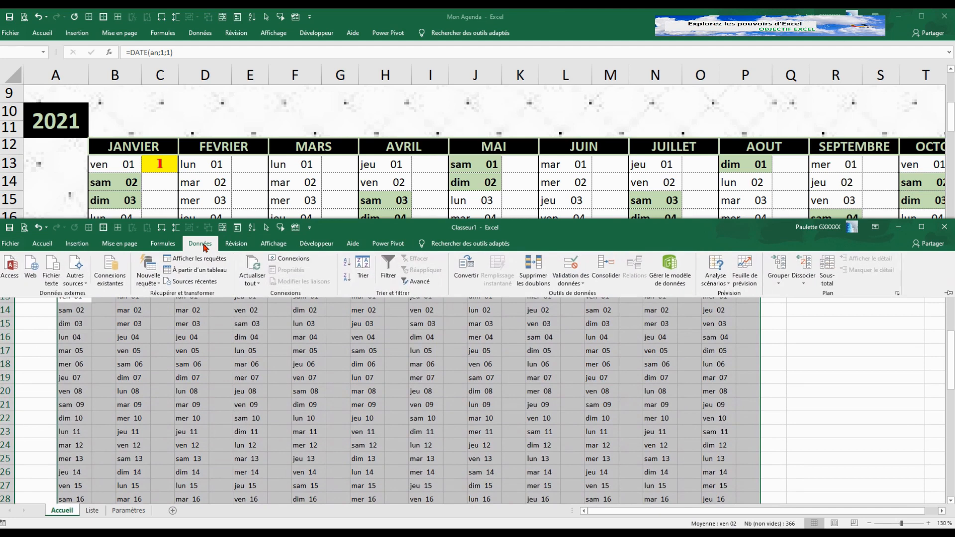
left_click(43, 246)
left_click(506, 276)
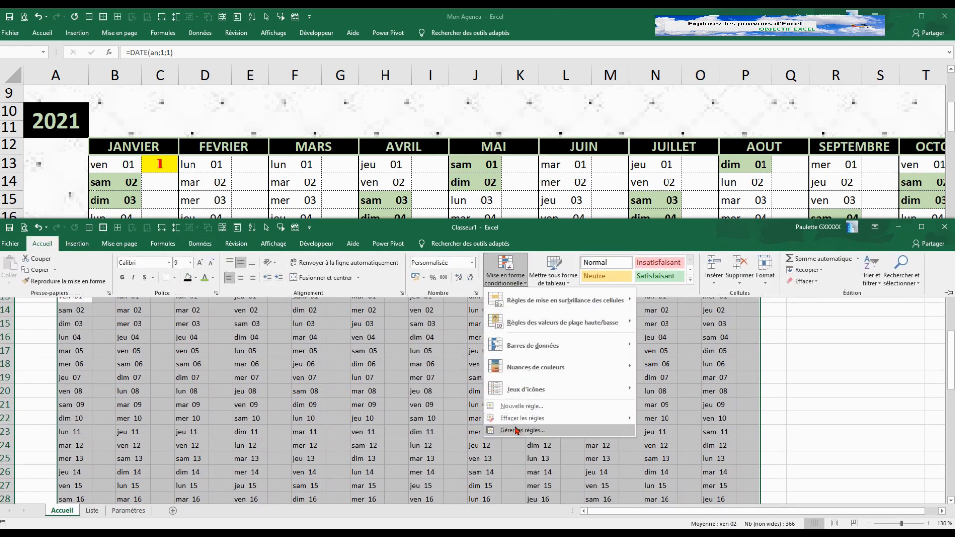
left_click(522, 406)
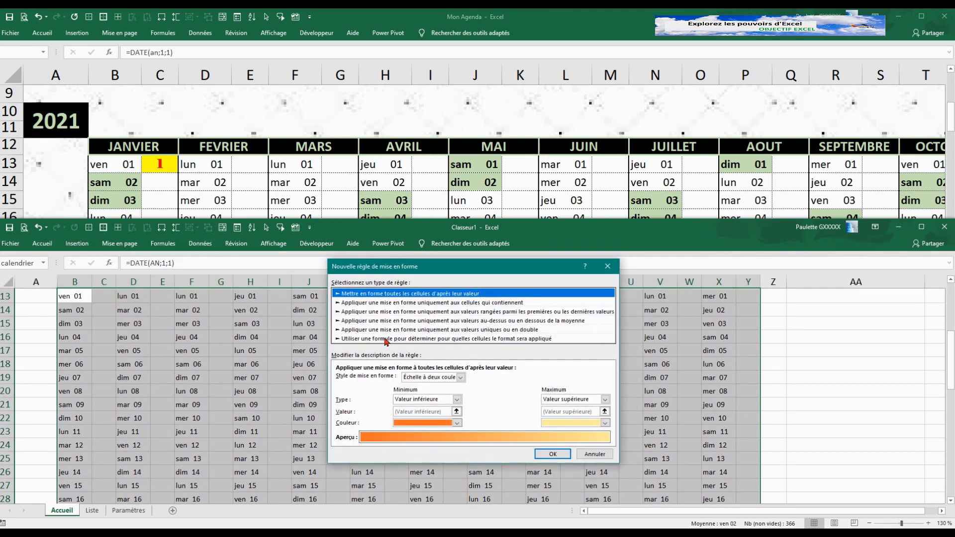
left_click(383, 339)
left_click(362, 379)
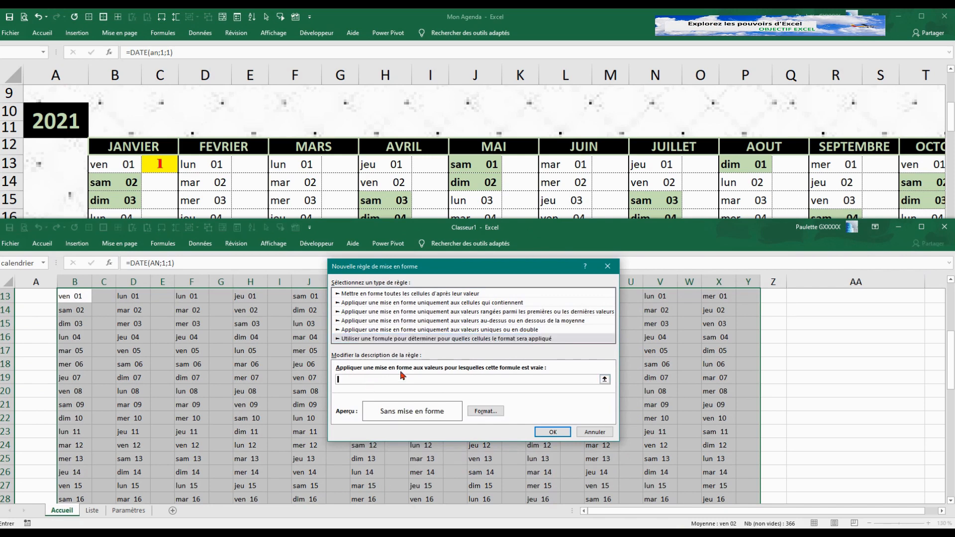
Step: Enter the rule formula =JOURSEM(B13;2)>5, making the reference to B13 fully relative
type("=")
type("jour")
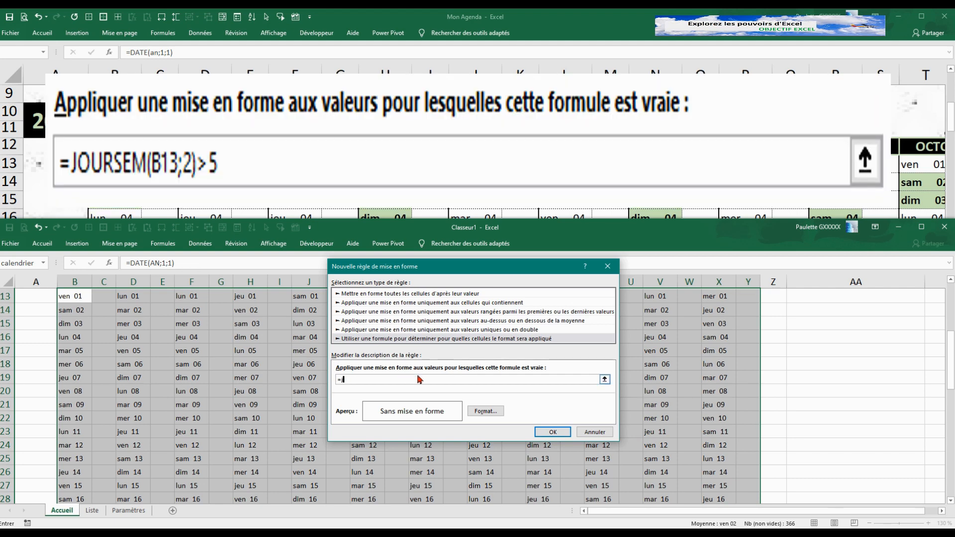
type("sem(")
left_click(77, 297)
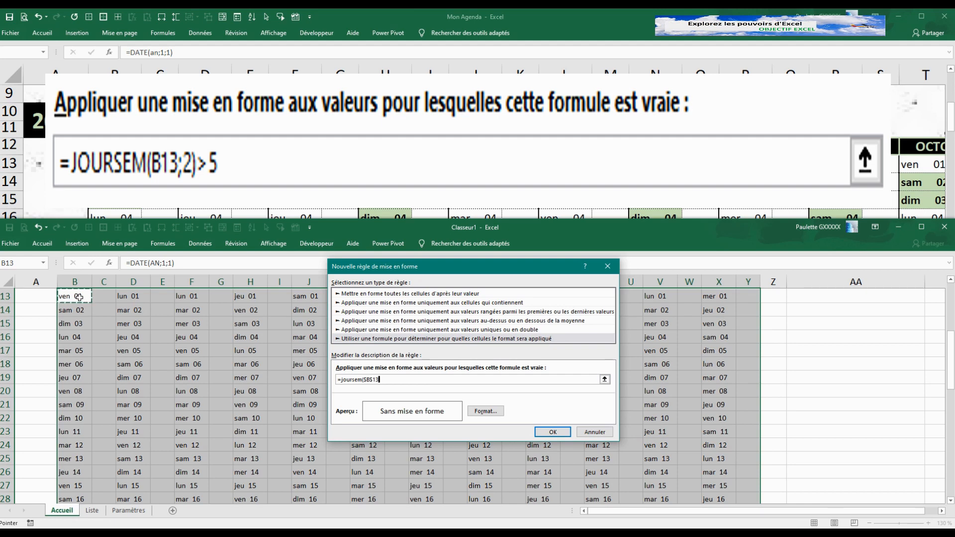
type(";2")
type(")>")
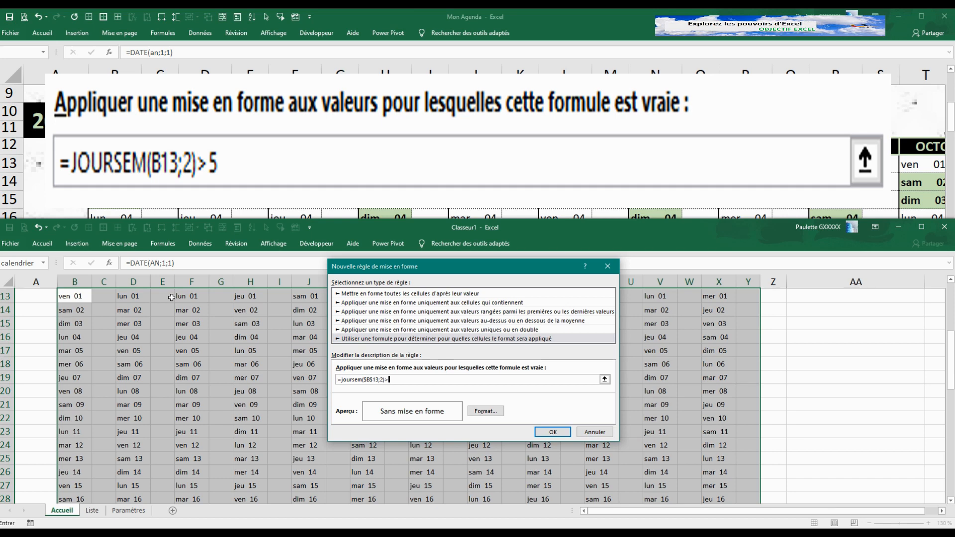
type("5")
key("F4")
key("F4")
key("F4")
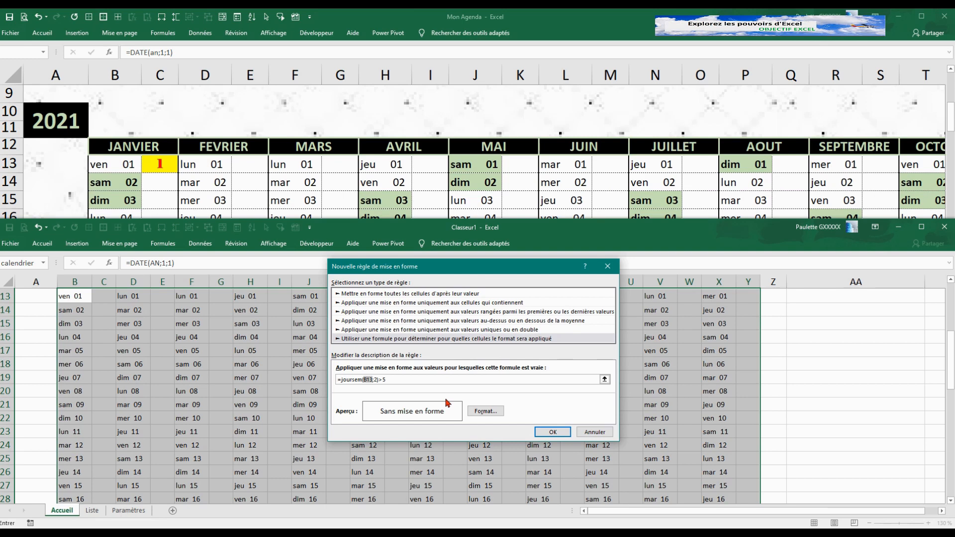
Step: Give the weekend rule a medium green background fill and create it for the calendar range
left_click(485, 411)
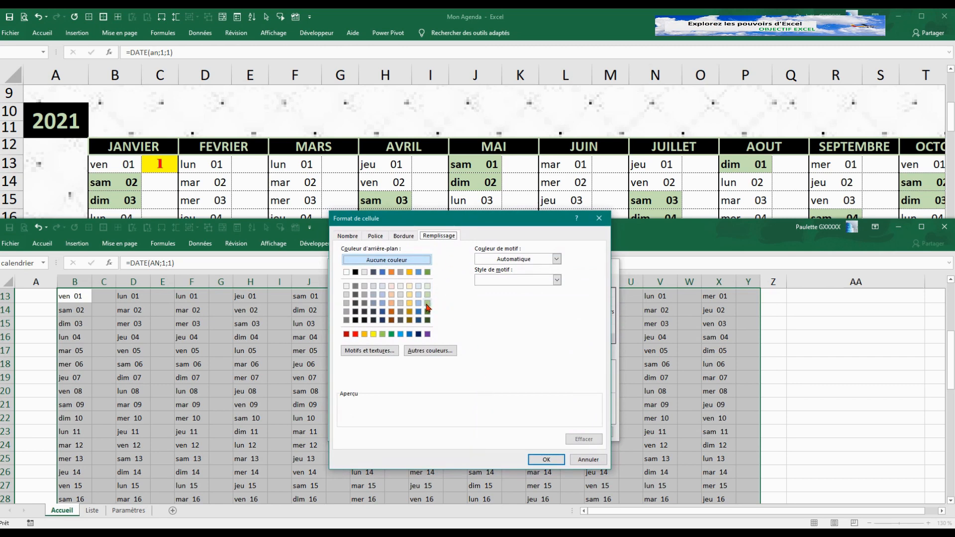
left_click(428, 303)
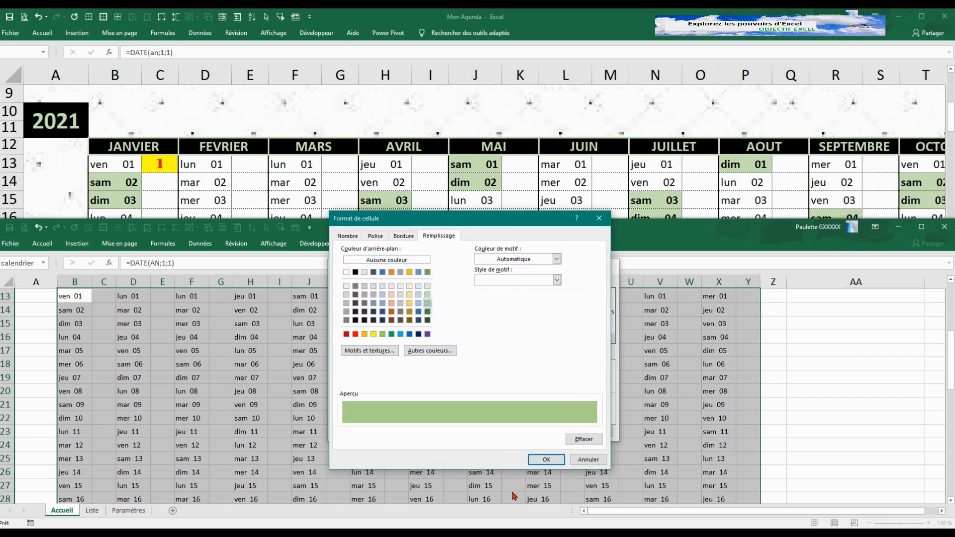
left_click(547, 459)
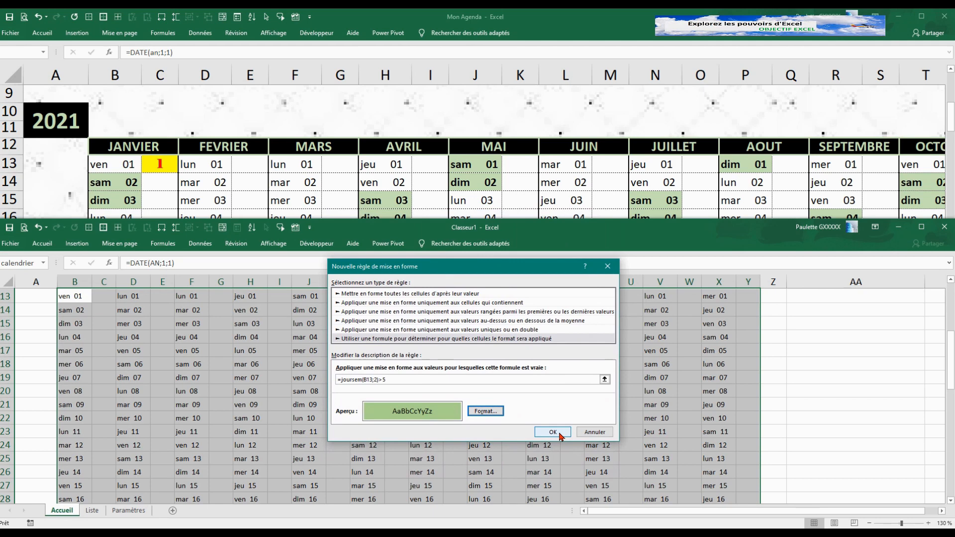
left_click(553, 431)
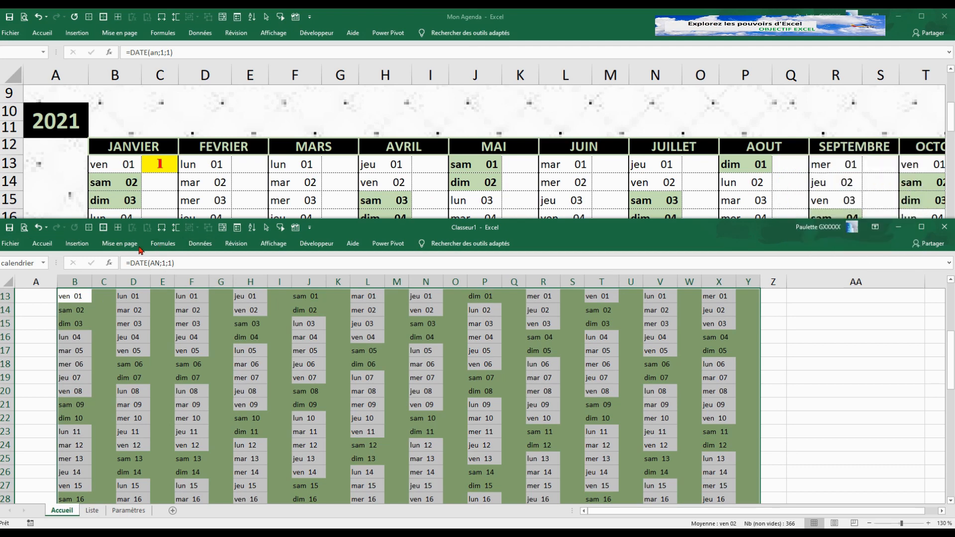
Step: Edit the weekend rule's applied range in the conditional formatting rules manager, replacing it with the January dates B13:B43
left_click(43, 244)
left_click(505, 274)
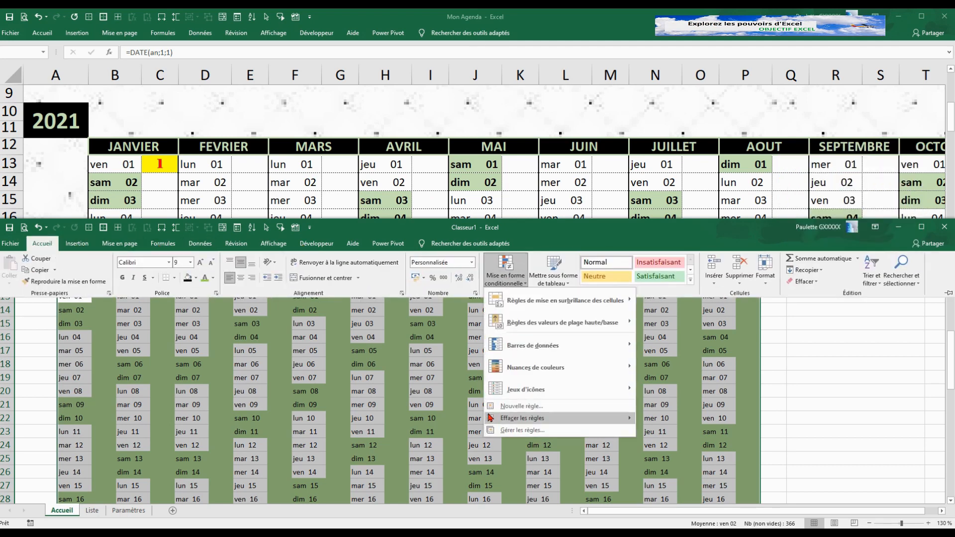
left_click(523, 432)
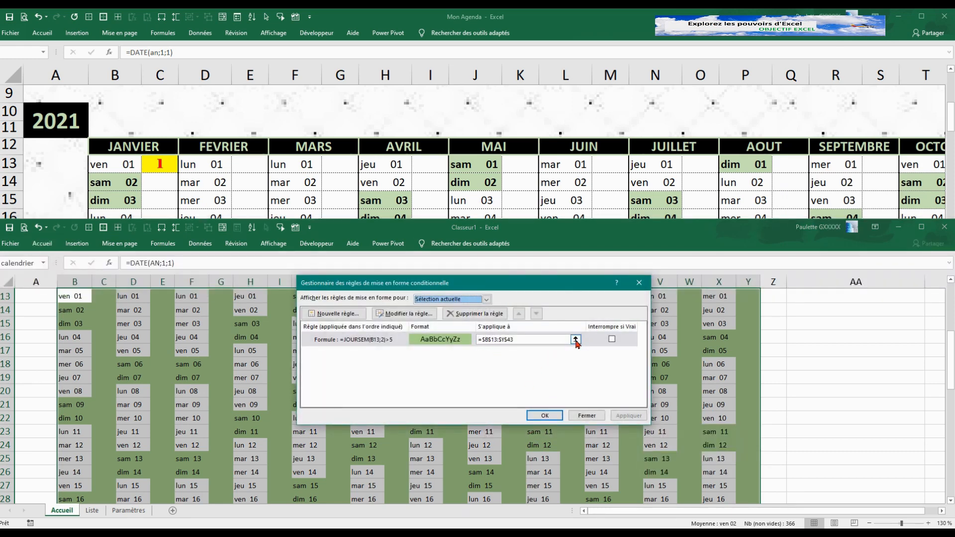
left_click(576, 340)
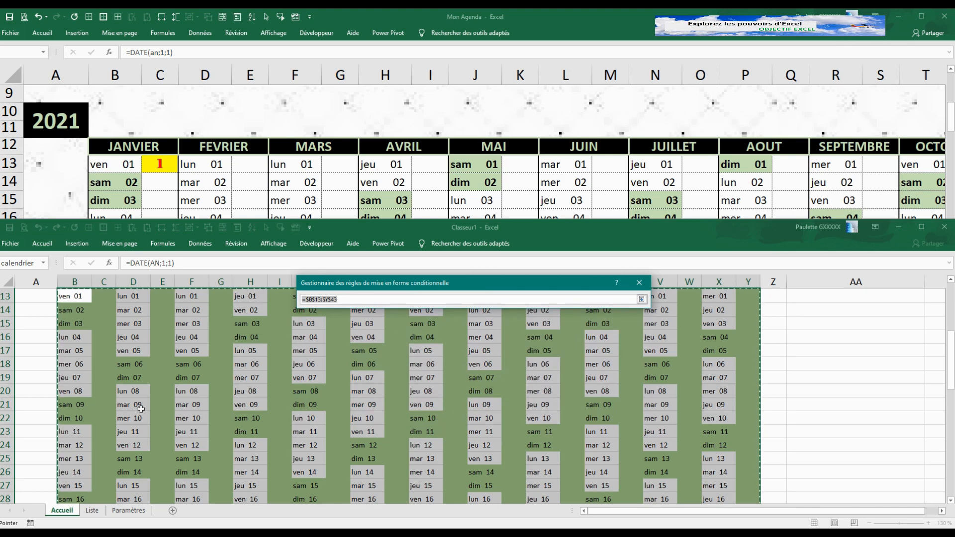
left_click(79, 296)
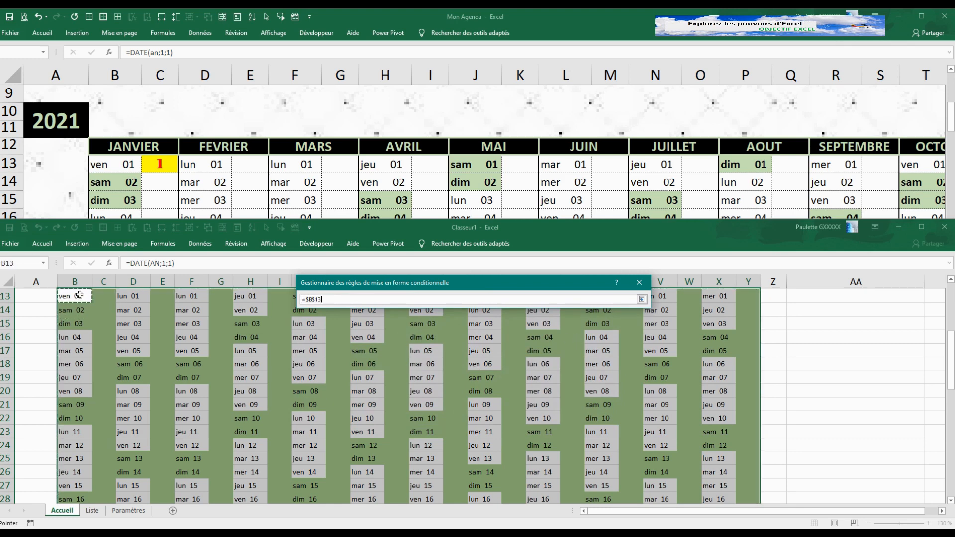
left_click_drag(79, 295, 77, 468)
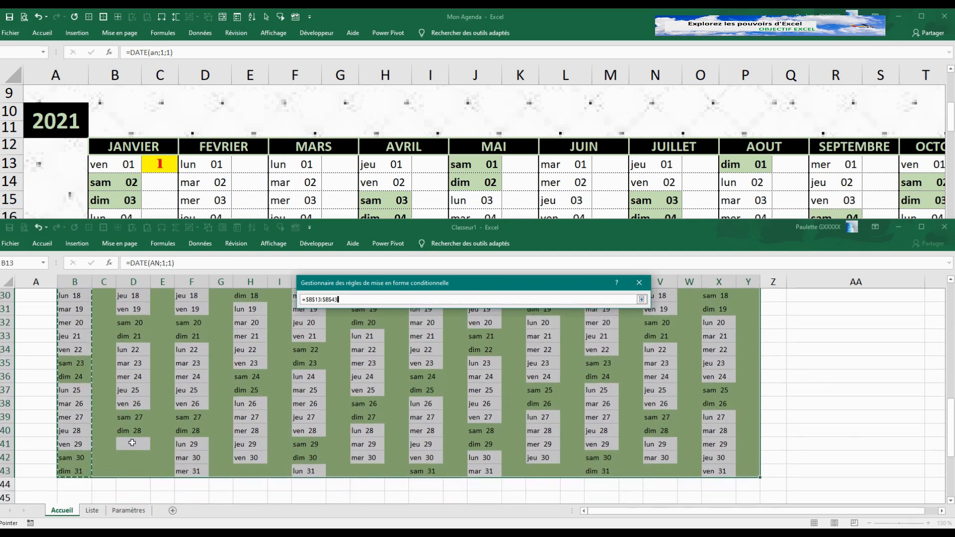
Step: Add the February to June date ranges D13:D41, F13:F43, H13:H42, J13:J43 and L13:L42 to the rule's applied range
left_click_drag(133, 442, 192, 471)
type(";")
type(";")
left_click_drag(248, 459, 305, 471)
type(";")
left_click(303, 336)
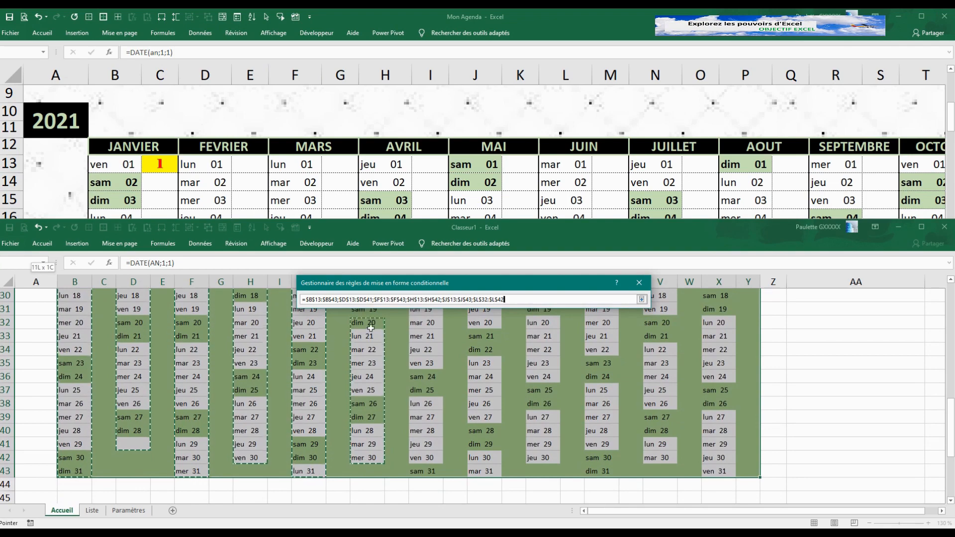
left_click_drag(371, 290, 359, 370)
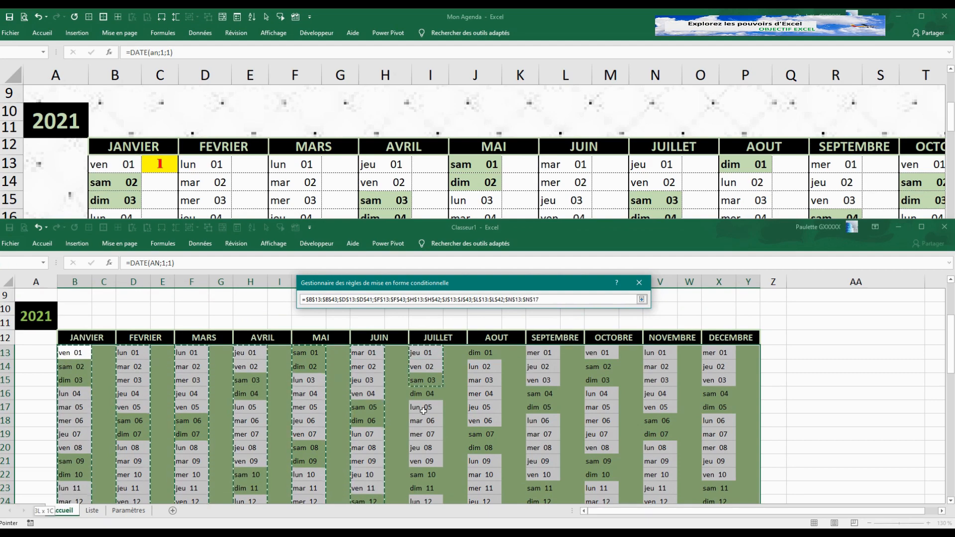
Step: Add N13:N43, P13:P43, R13:R43, T13:T43, V13:V42 and X13:X43 for July to December, and apply the updated rule
left_click_drag(423, 411, 422, 469)
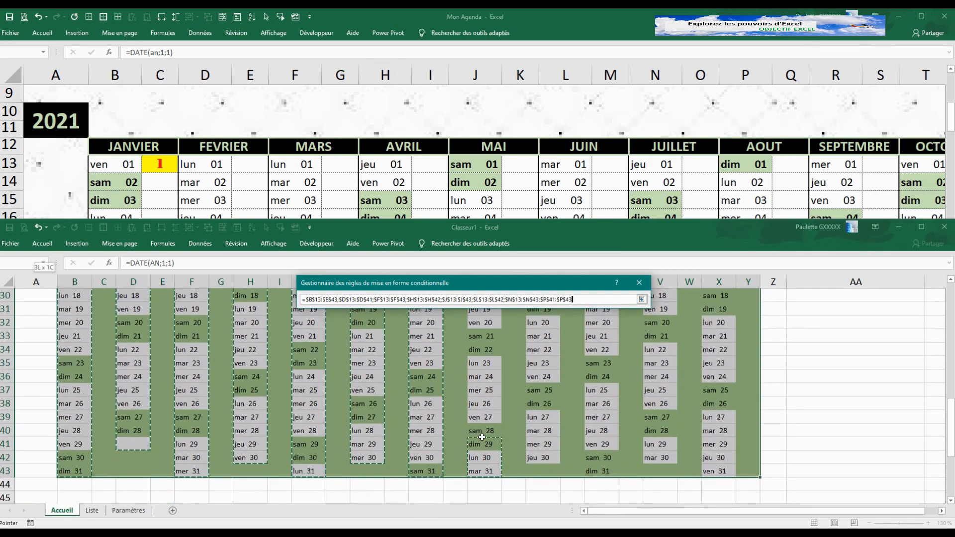
left_click_drag(491, 298, 482, 386)
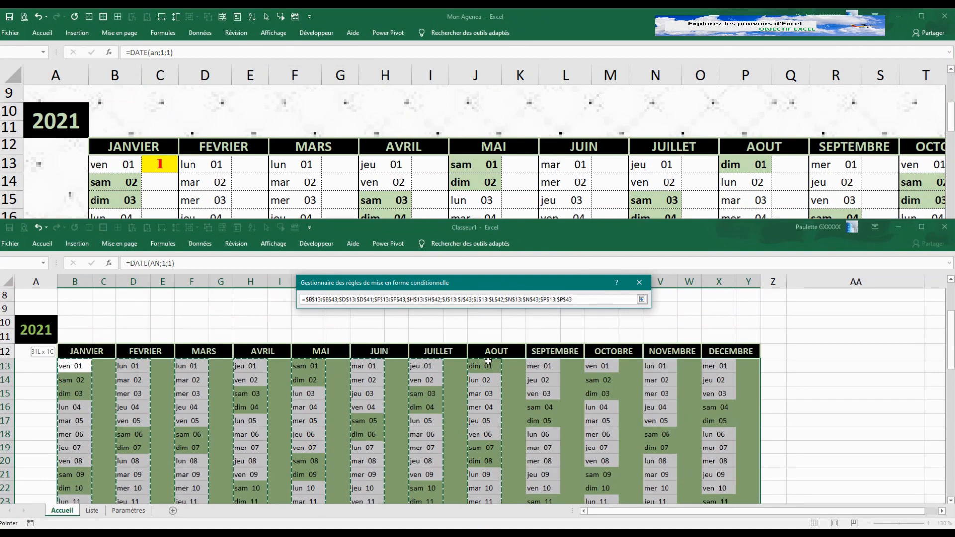
left_click_drag(540, 398, 540, 504)
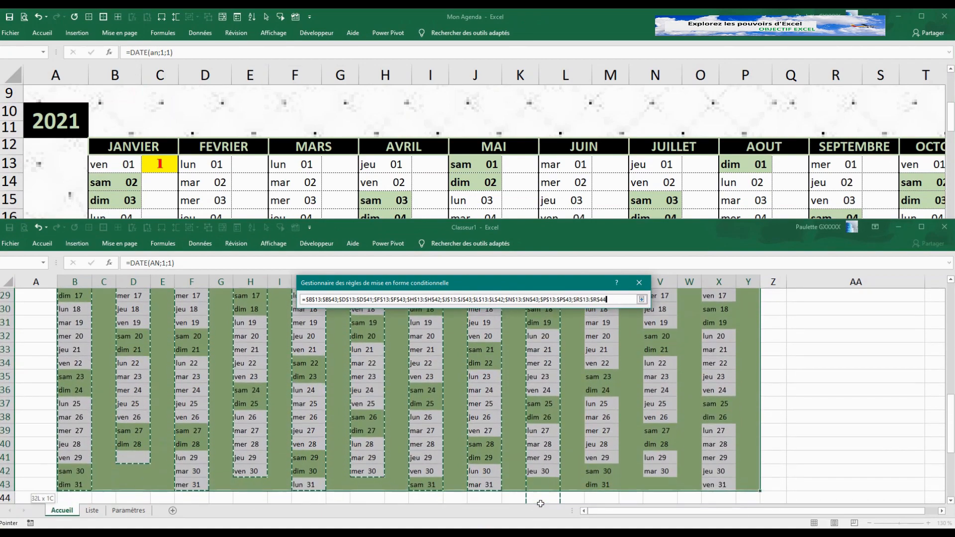
left_click(606, 486, "ctrl")
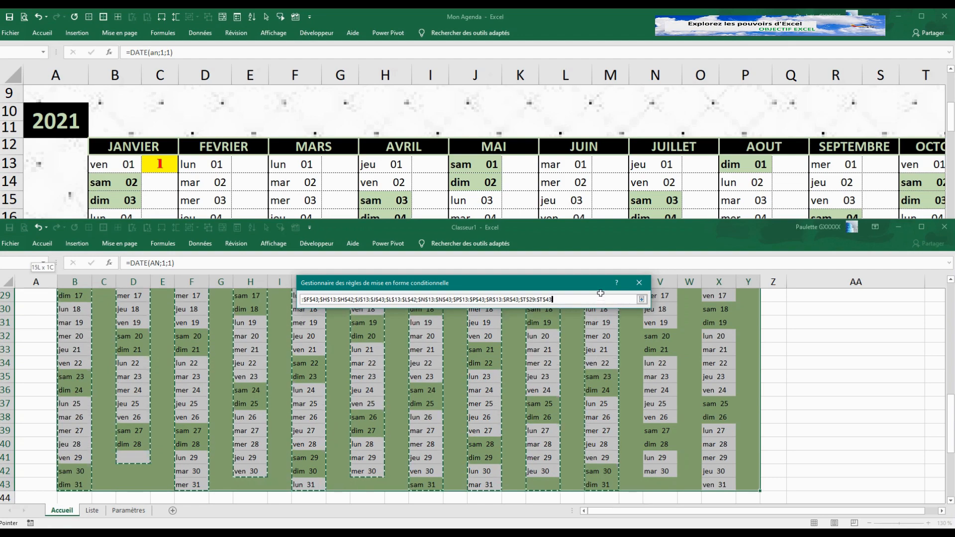
left_click_drag(600, 293, 610, 357)
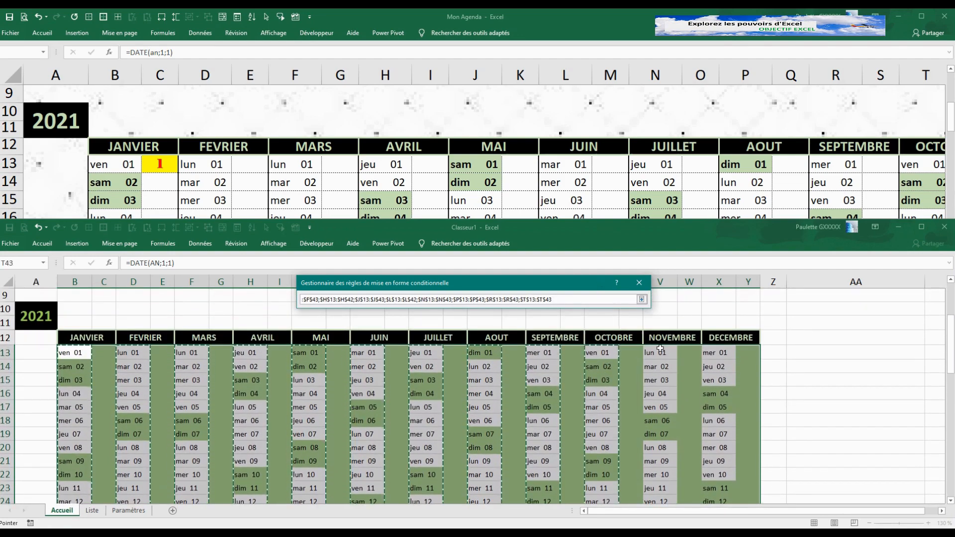
left_click_drag(677, 476, 661, 446)
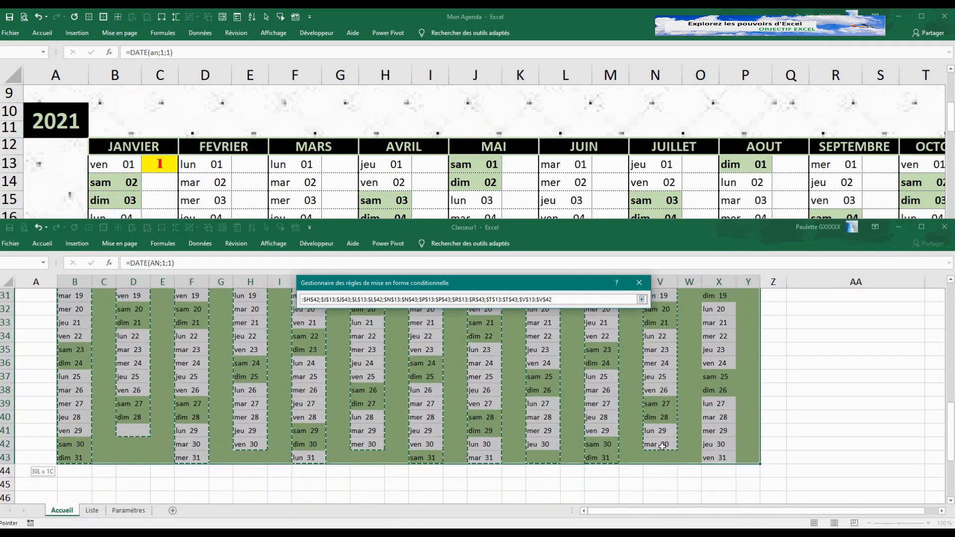
left_click_drag(718, 384, 721, 352)
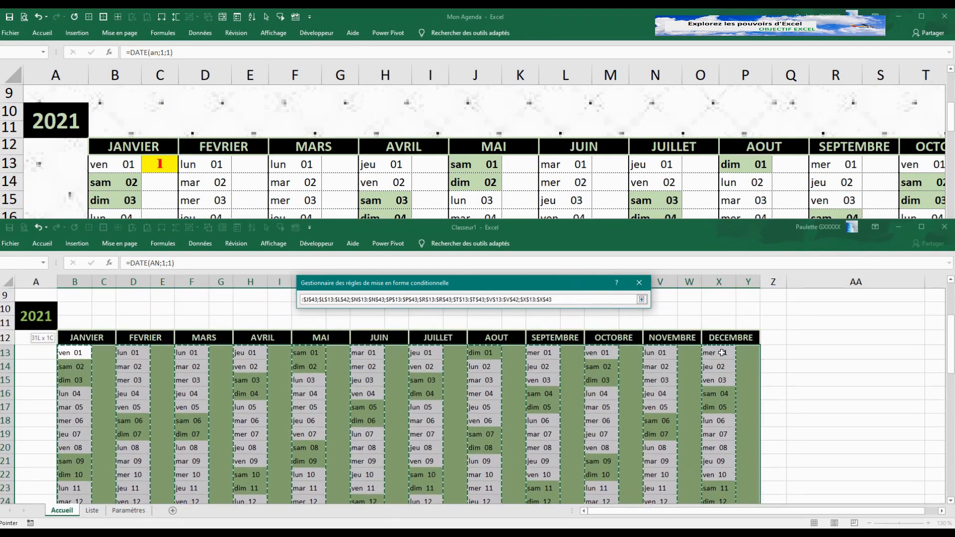
left_click(642, 300)
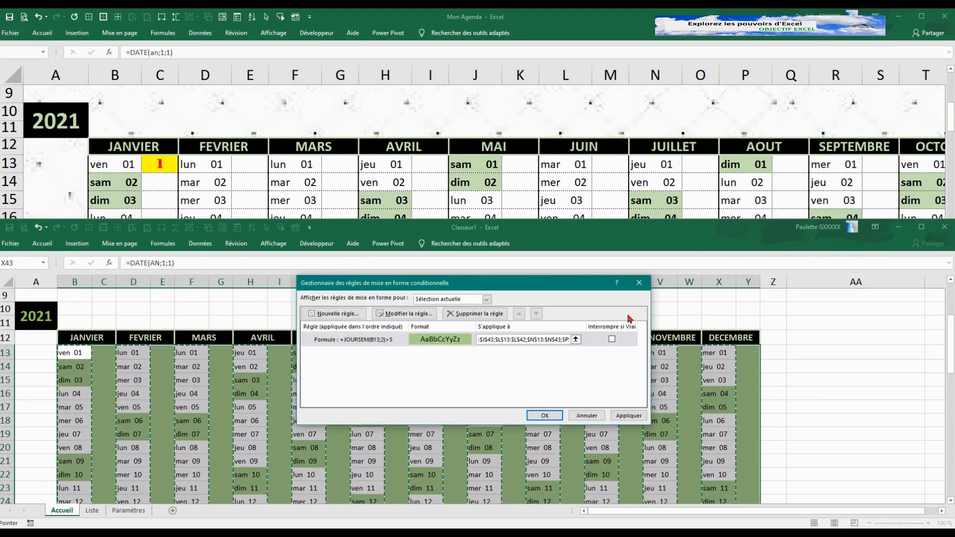
left_click(575, 339)
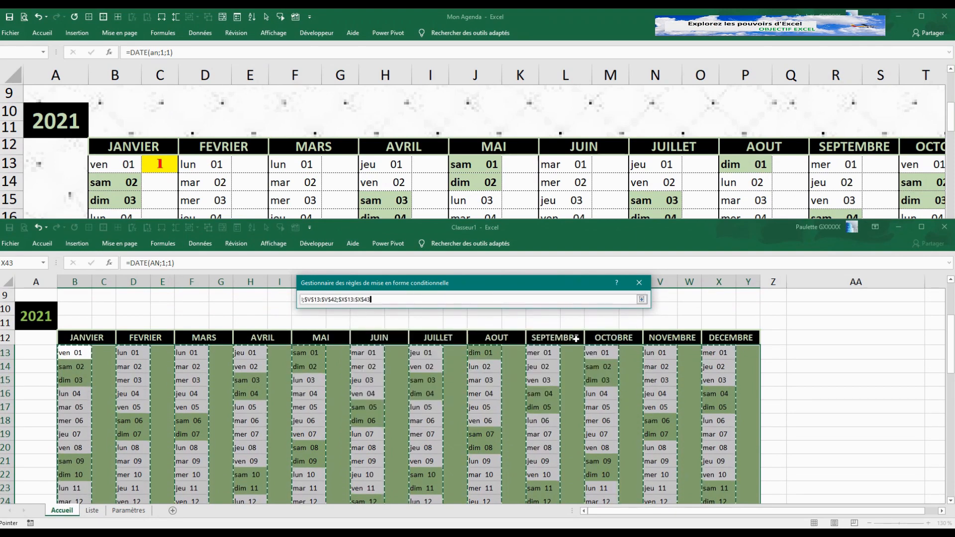
left_click(642, 299)
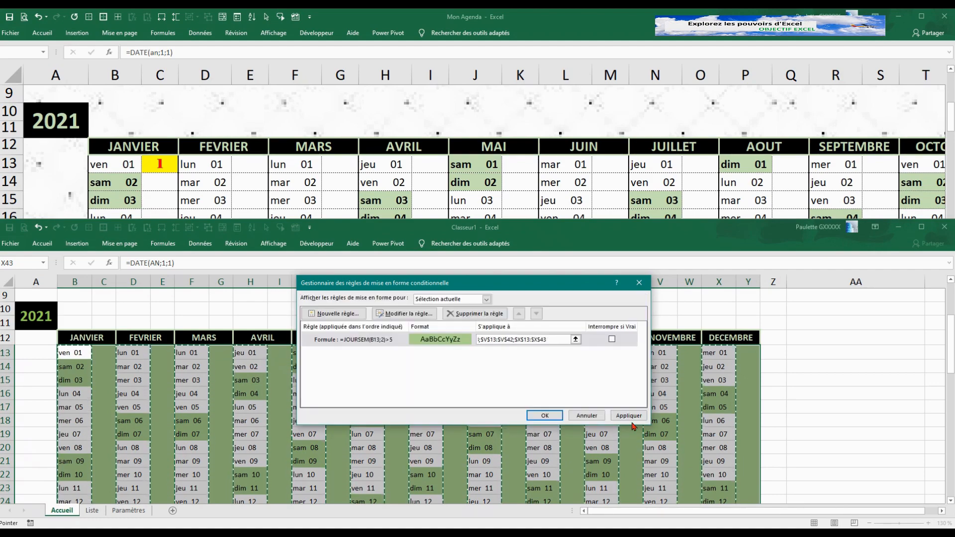
left_click(550, 416)
Step: Examine the weekend highlighting in all twelve month columns, from the first dates down to row 43
scroll(740, 437, "down", 1)
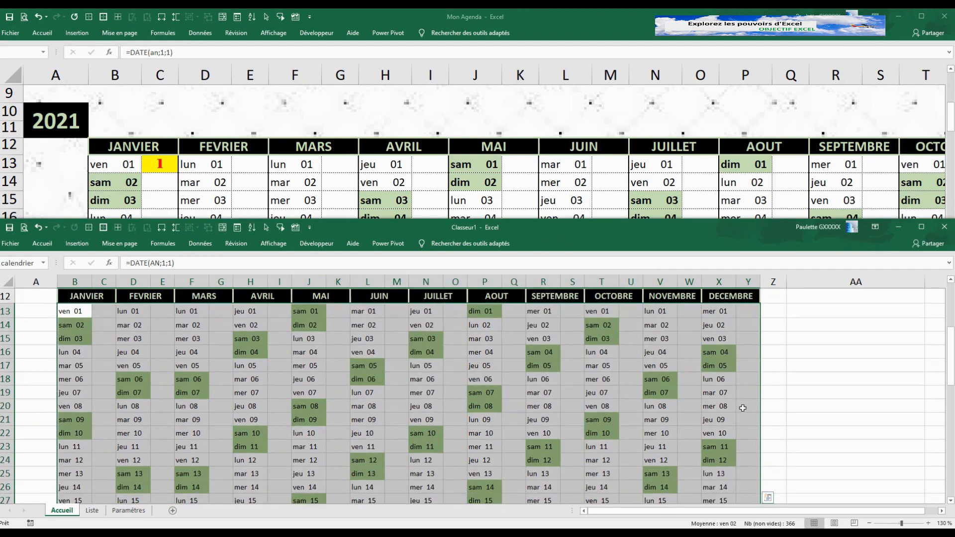
left_click(731, 421)
scroll(796, 363, "down", 3)
scroll(448, 408, "down", 1)
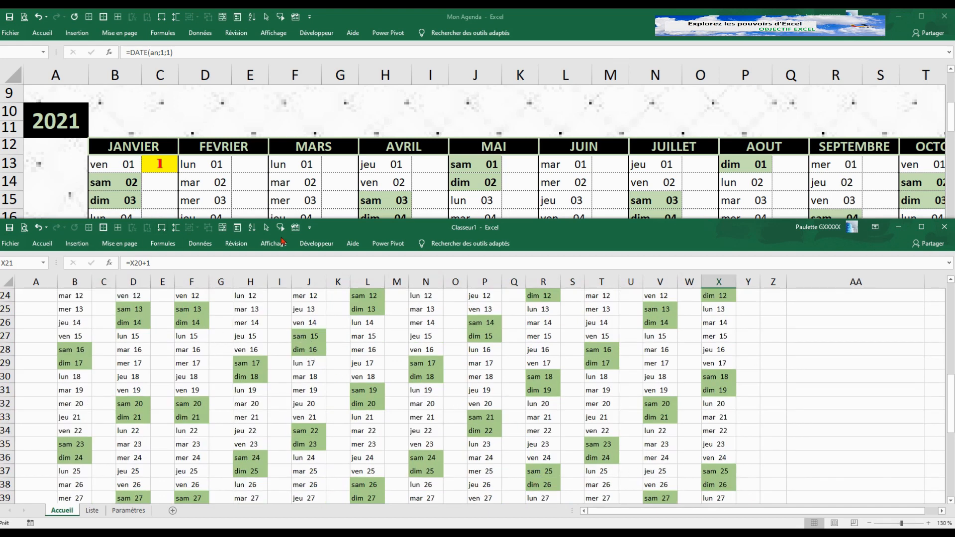
scroll(301, 391, "down", 4)
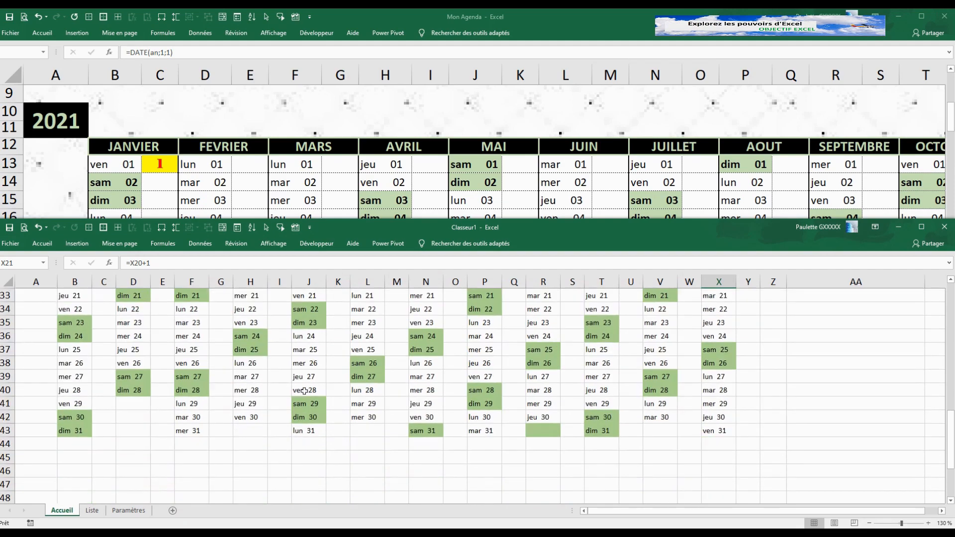
scroll(304, 391, "up", 8)
scroll(304, 392, "up", 3)
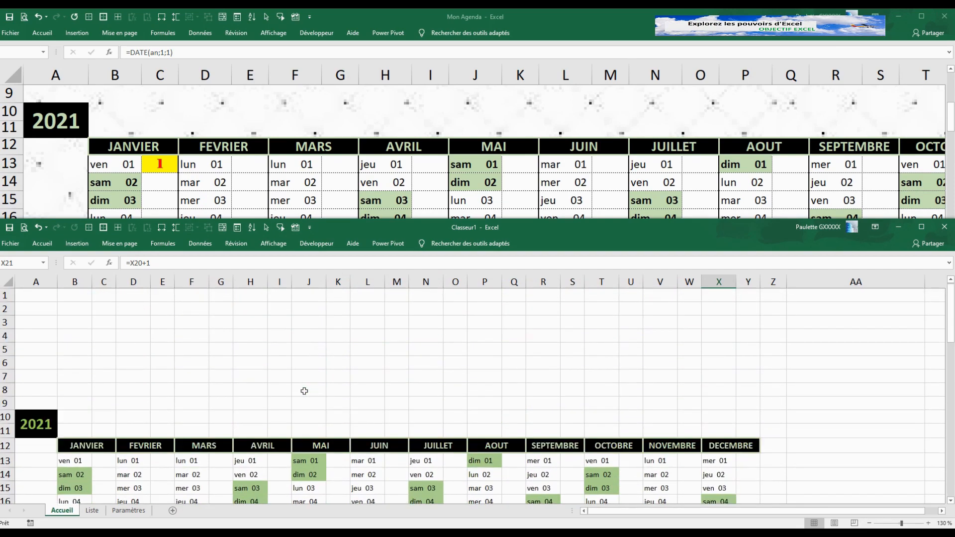
scroll(304, 391, "down", 1)
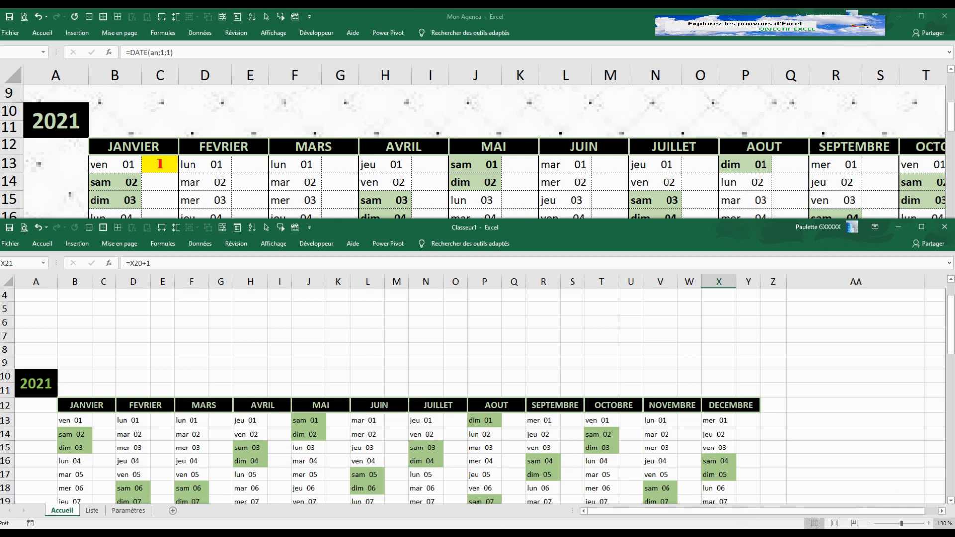
scroll(327, 388, "up", 1)
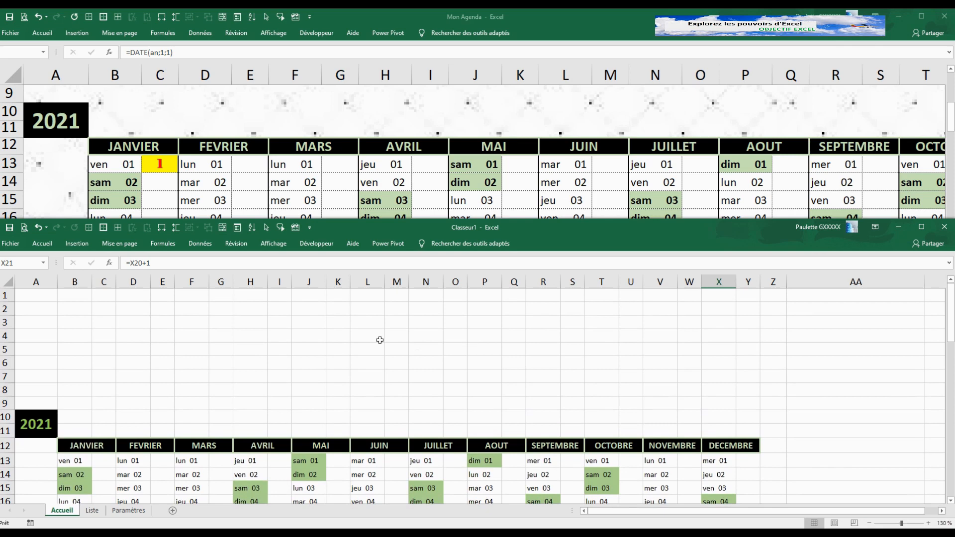
Step: Consult the day block at the top of the Mon Agenda model and merge cells C2:F2 in Classeur1
left_click(272, 206)
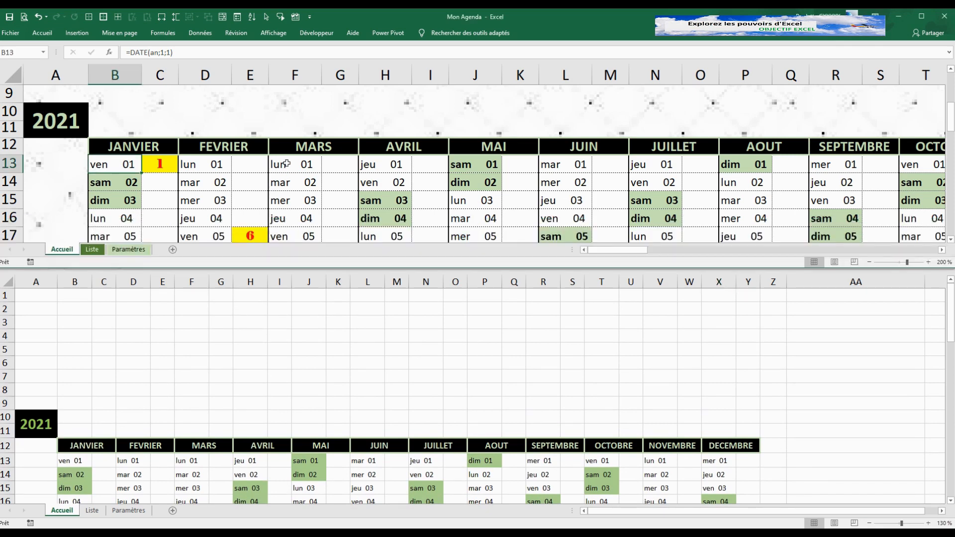
scroll(197, 108, "up", 3)
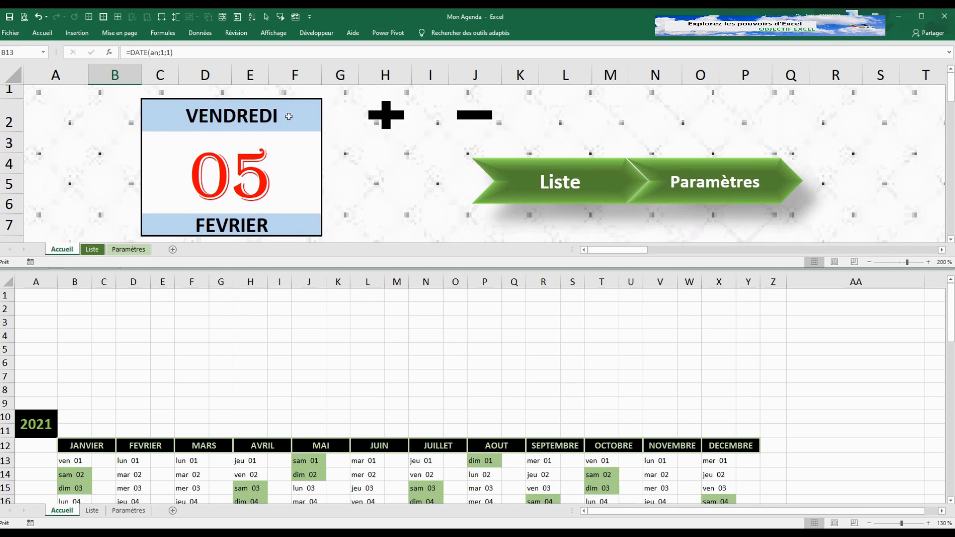
left_click(110, 297)
left_click_drag(106, 295, 200, 307)
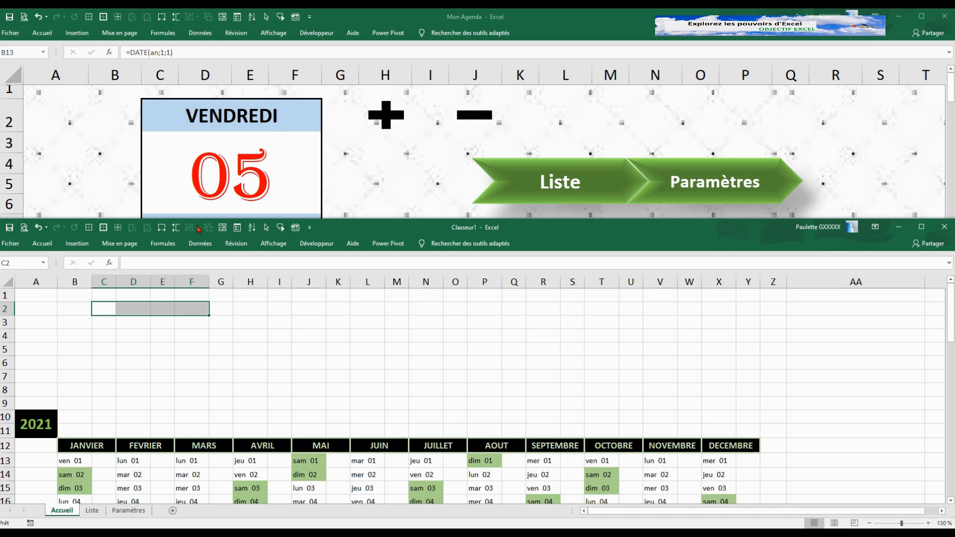
left_click(223, 228)
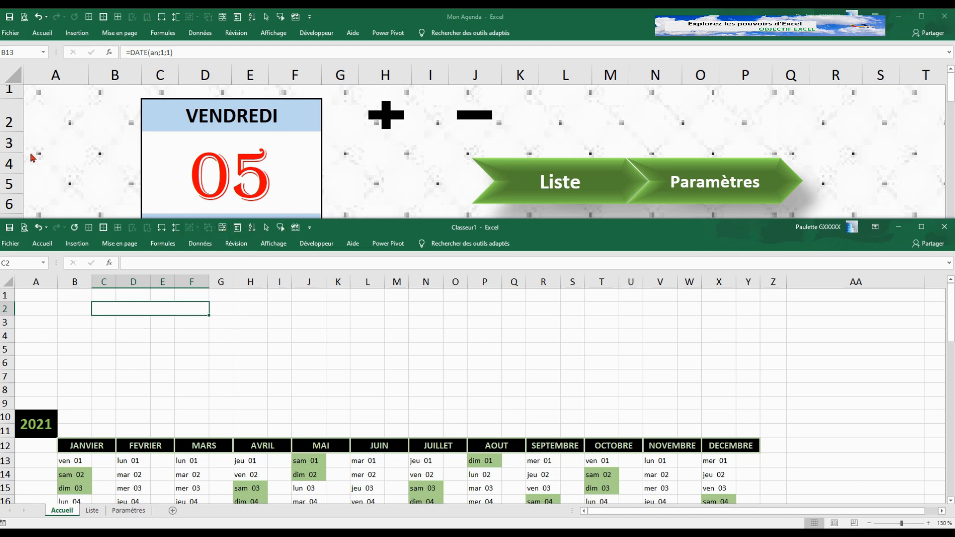
Step: Merge and centre cells C3:F6, and merge and centre C7:F7 directly below them in Classeur1
left_click_drag(98, 323, 194, 361)
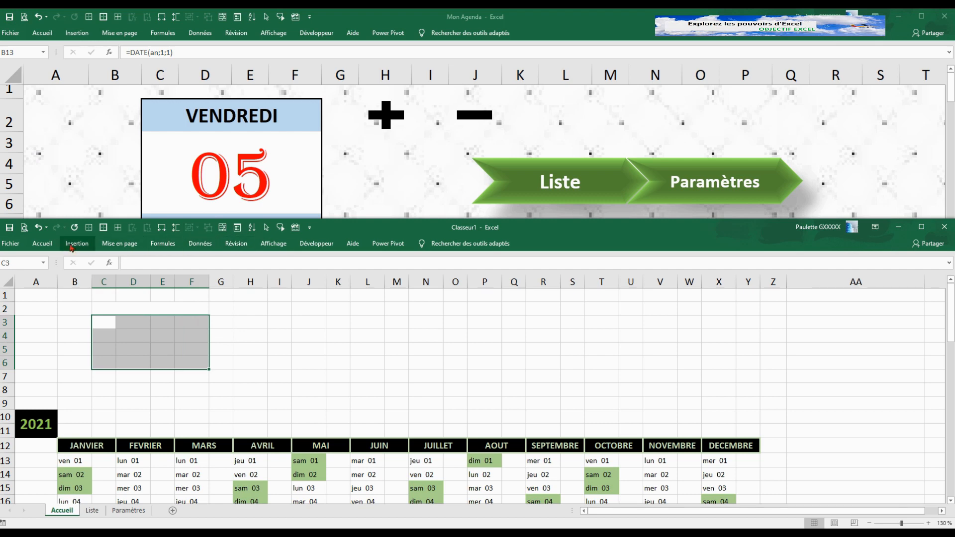
left_click(43, 243)
left_click(321, 278)
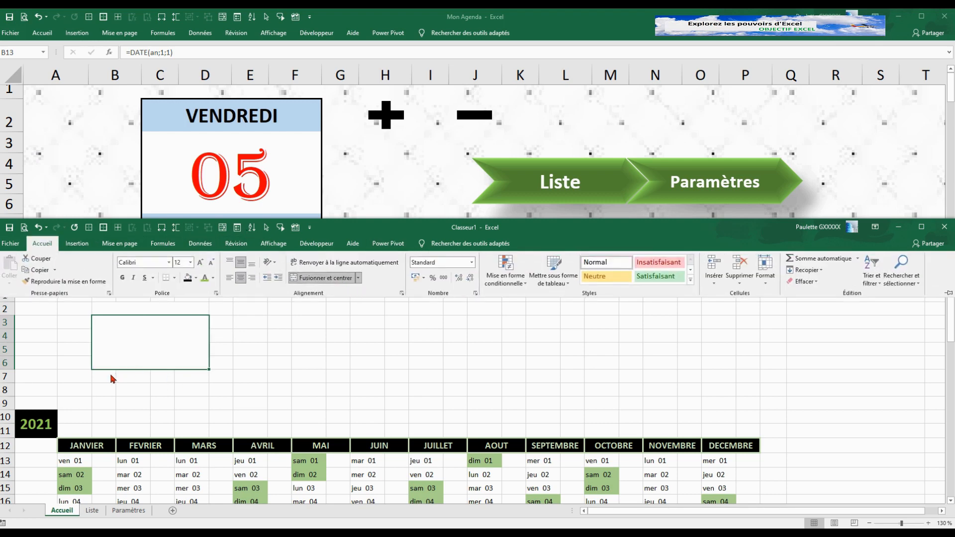
left_click_drag(103, 377, 194, 376)
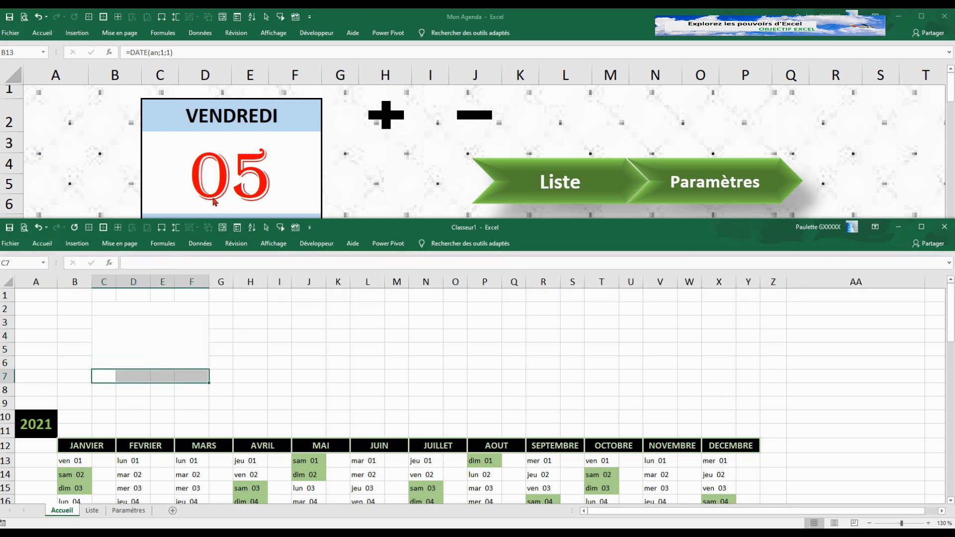
left_click(222, 227)
left_click(284, 377)
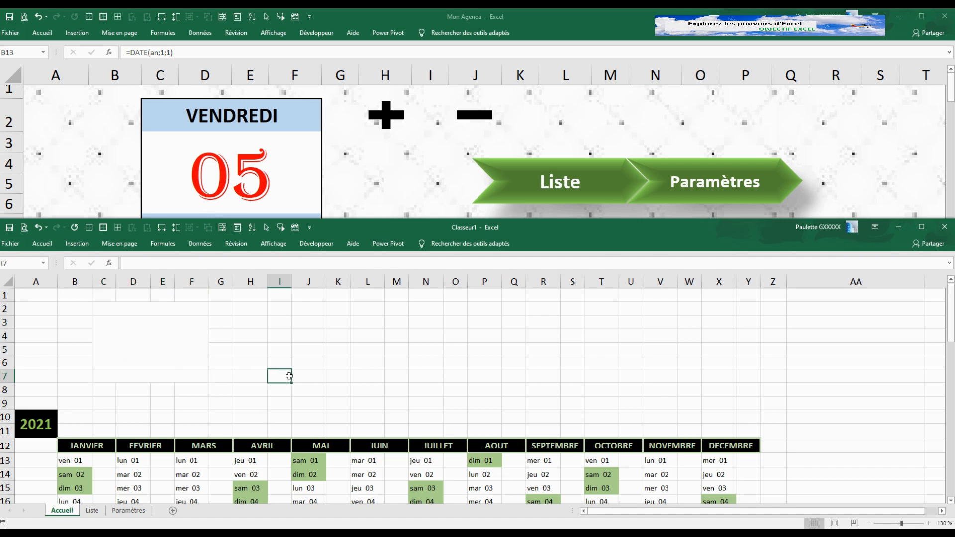
Step: Consult the day-name formula in C2 of Mon Agenda and enter =cejour in merged cell C2 of Classeur1
left_click(175, 105)
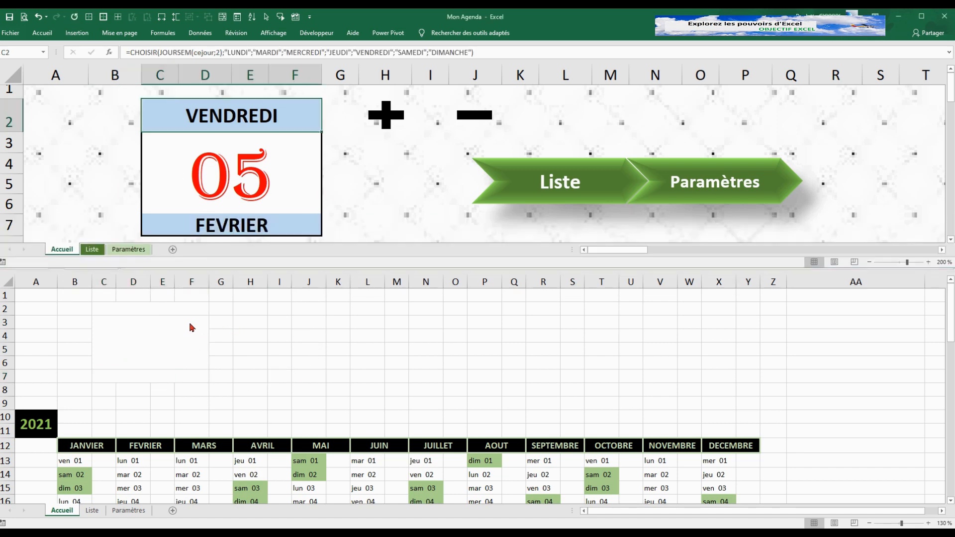
left_click(185, 349)
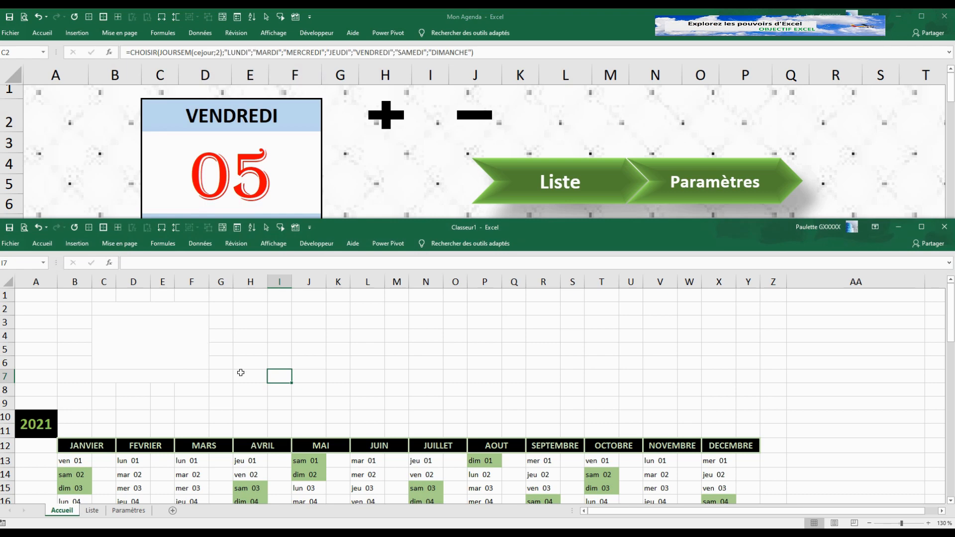
left_click(149, 308)
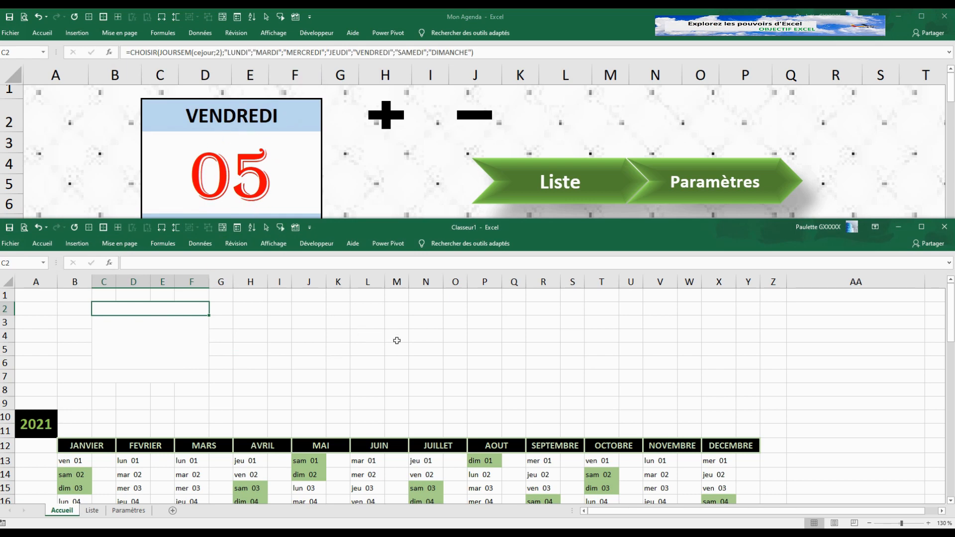
type("=c")
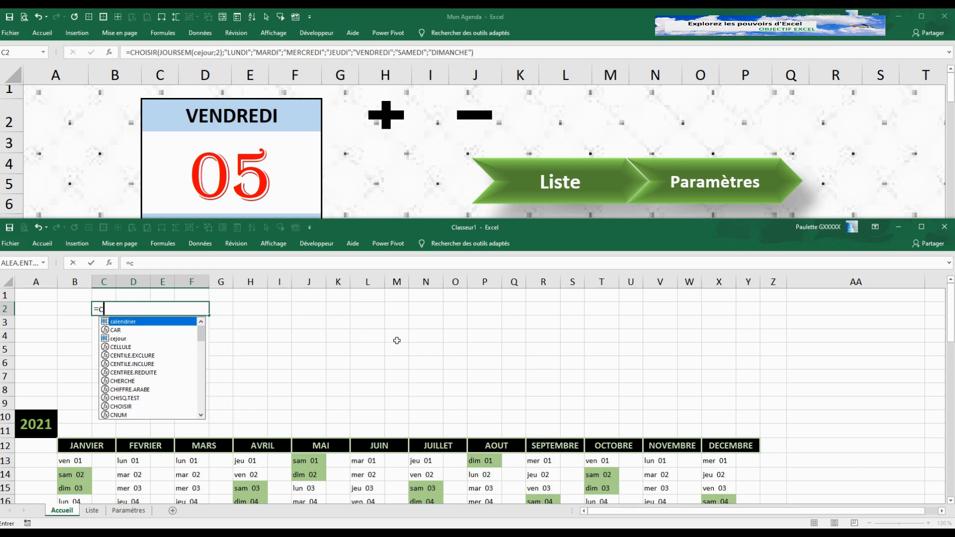
double_click(124, 341)
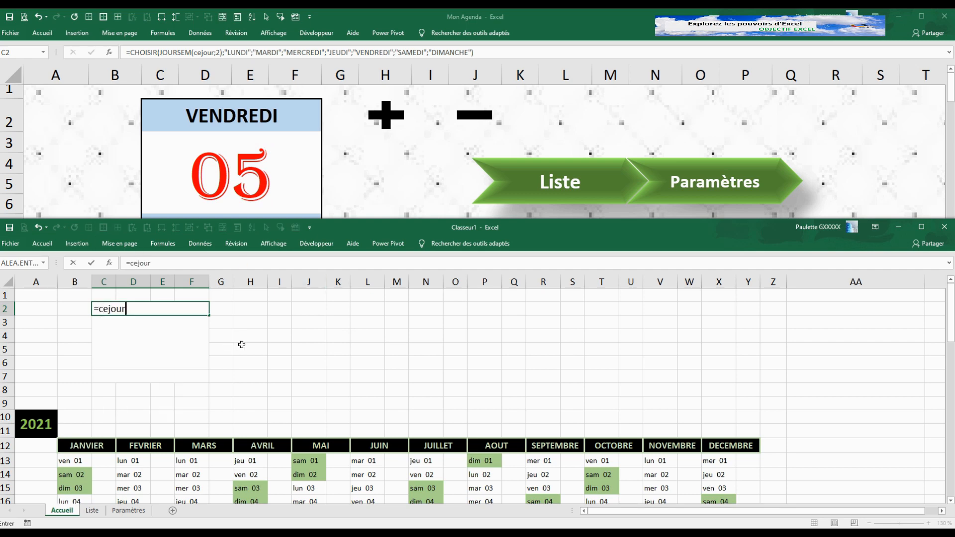
key("Return")
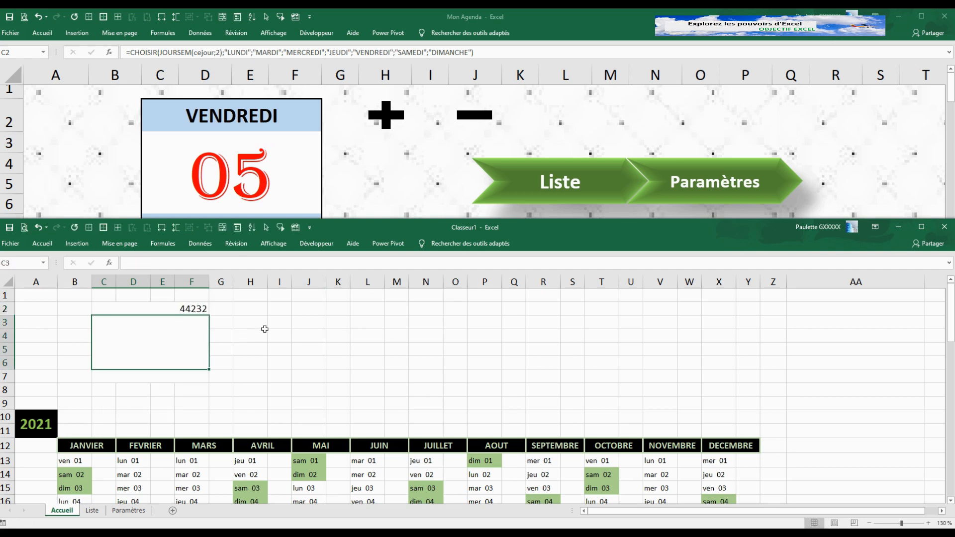
Step: Centre merged cell C2 horizontally and clear its formula
left_click(199, 309)
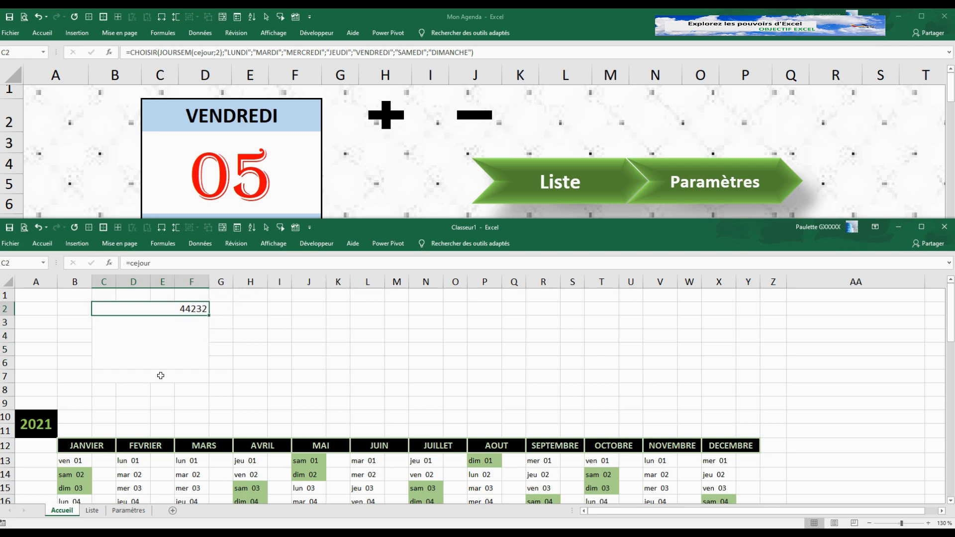
left_click(42, 244)
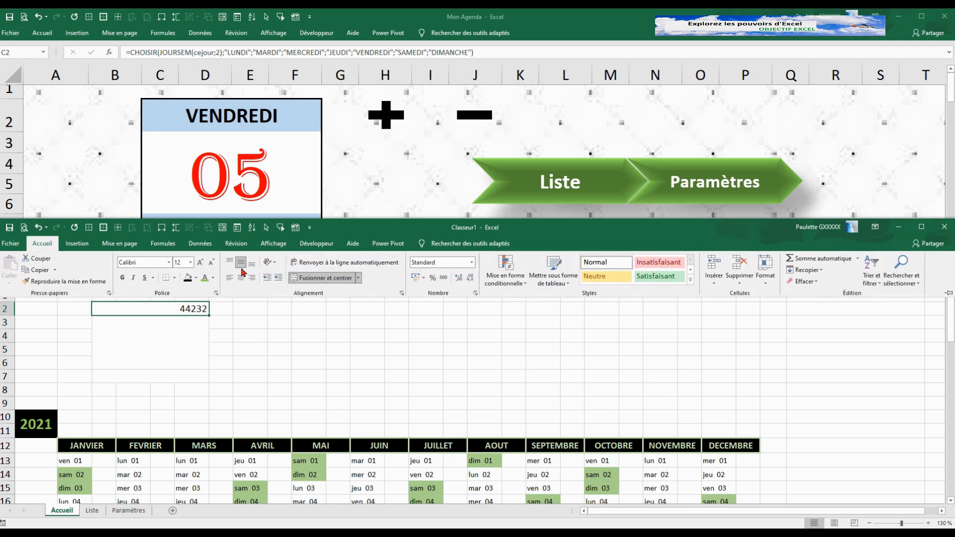
left_click(240, 279)
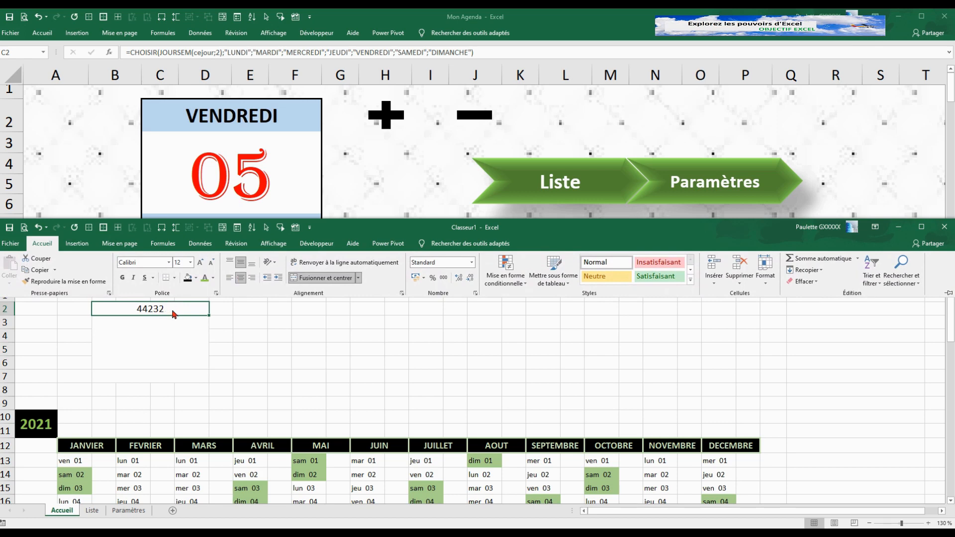
left_click(174, 313)
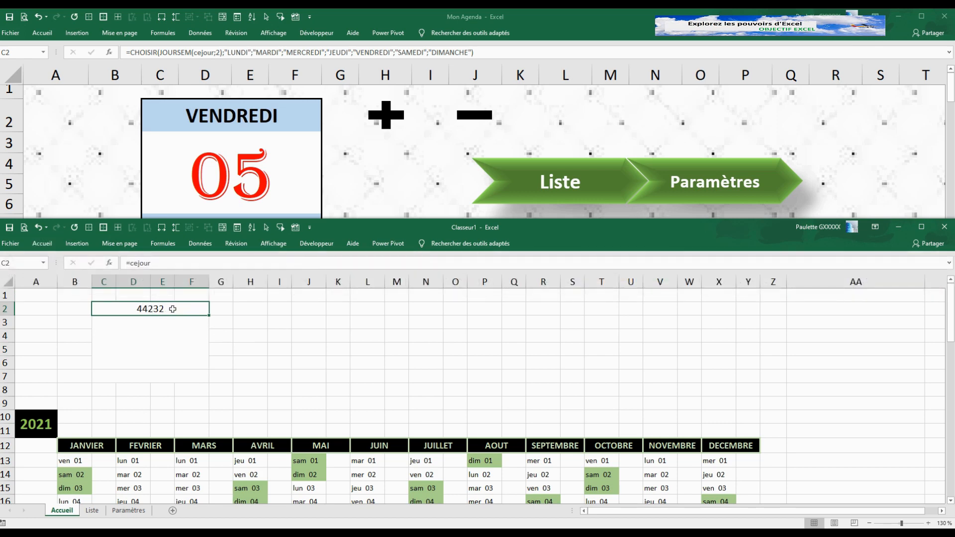
key("Delete")
left_click(251, 336)
Step: Begin a CHOISIR formula in C2 with JOURSEM(cejour;2) as its index argument
left_click(177, 310)
type("=ch")
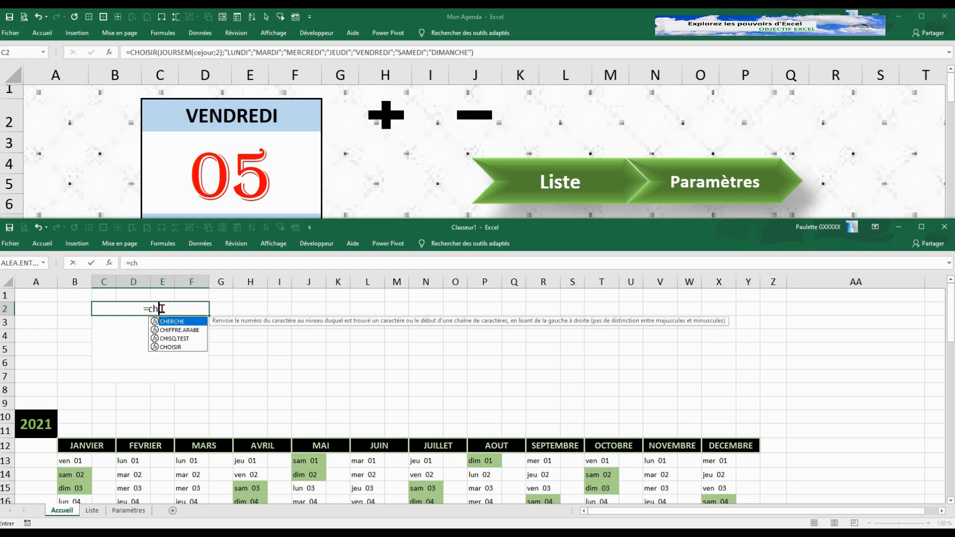
type("oisir(")
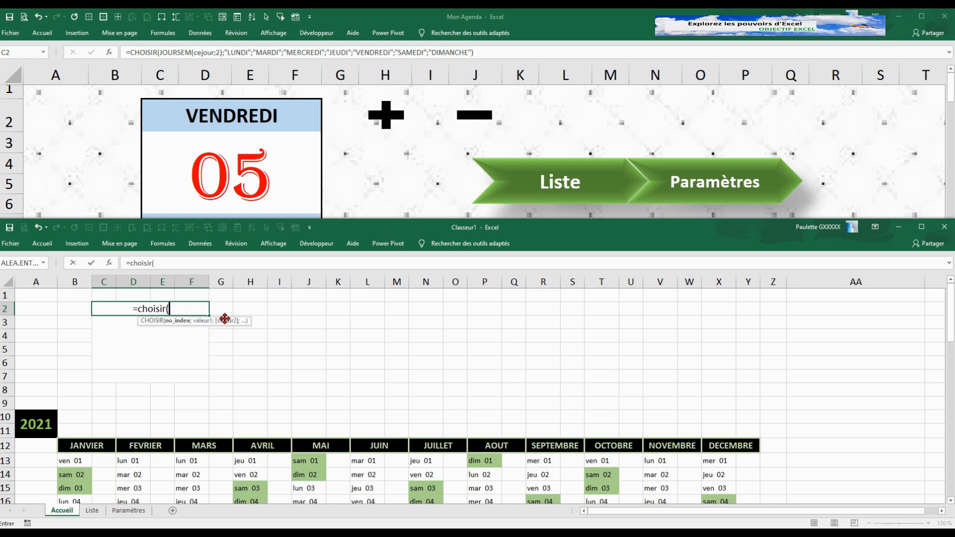
left_click_drag(226, 317, 369, 308)
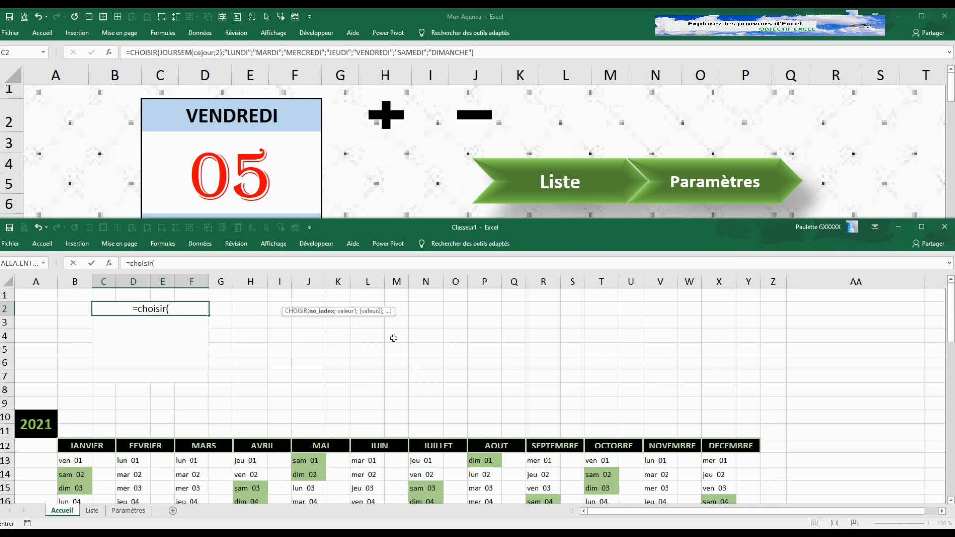
type("jours")
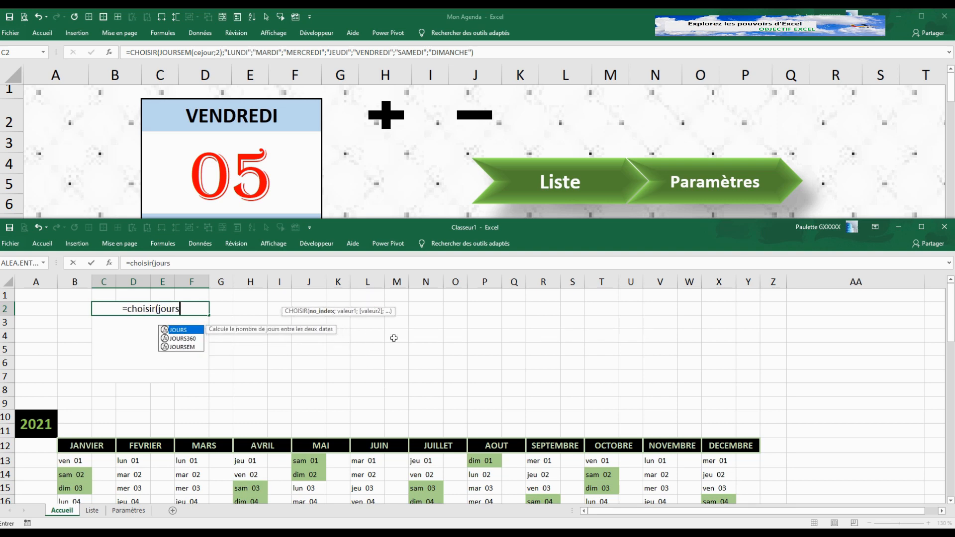
left_click(184, 348)
double_click(186, 348)
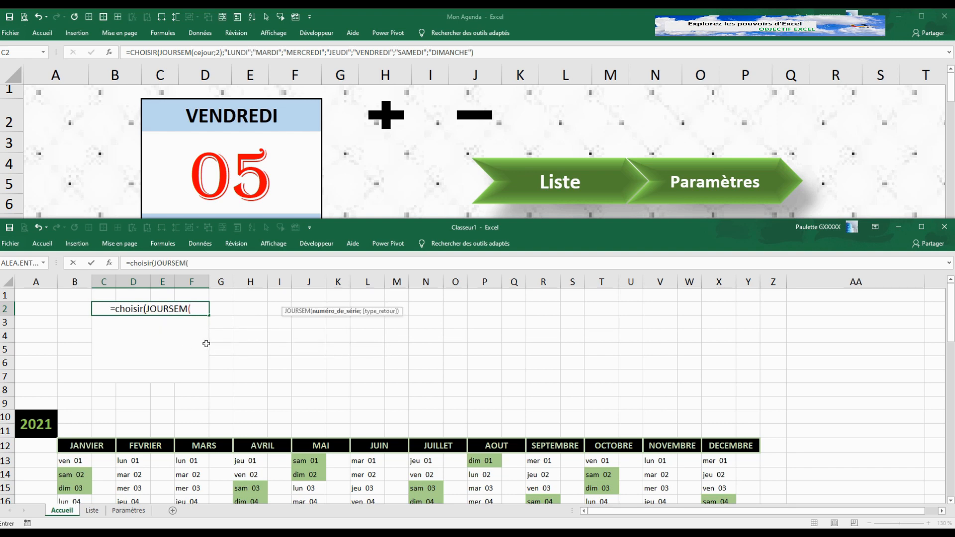
type("cejour")
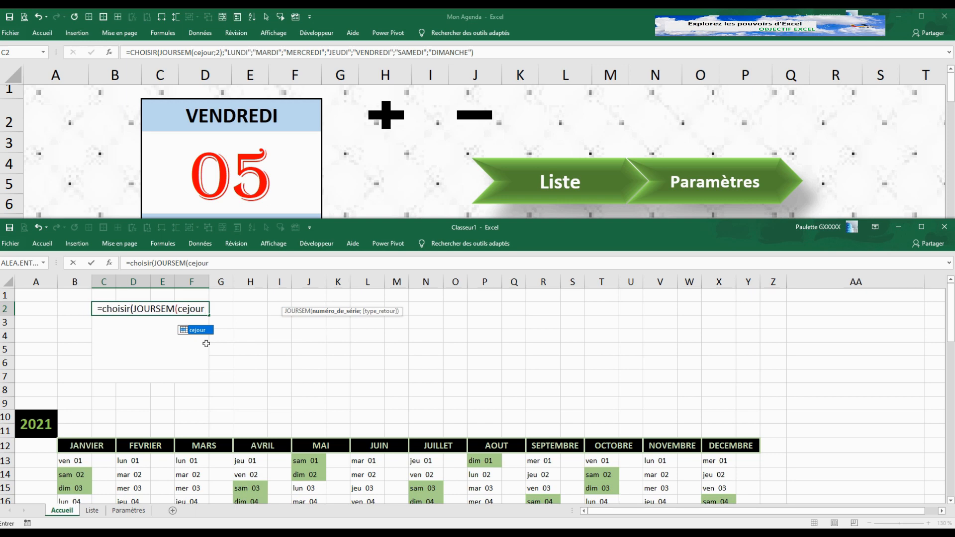
type(";2")
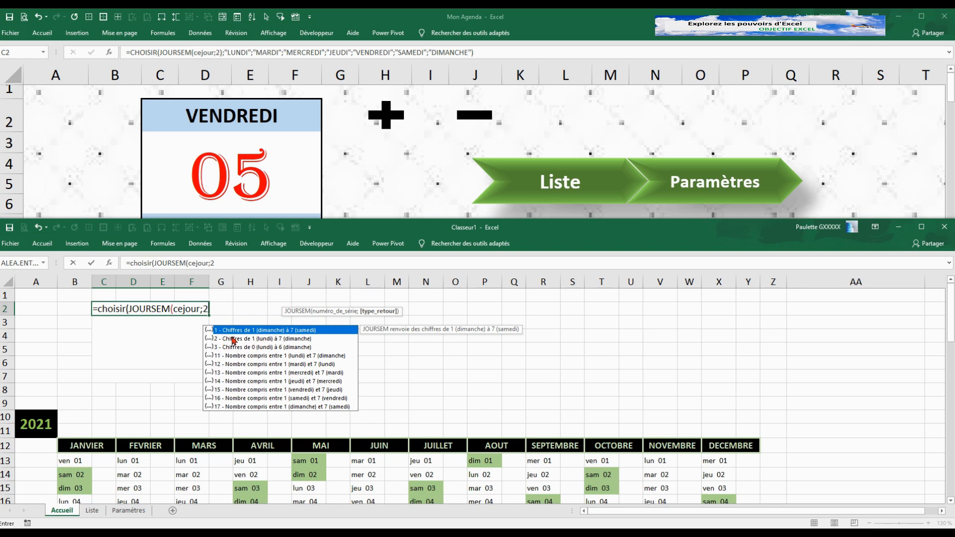
type(")")
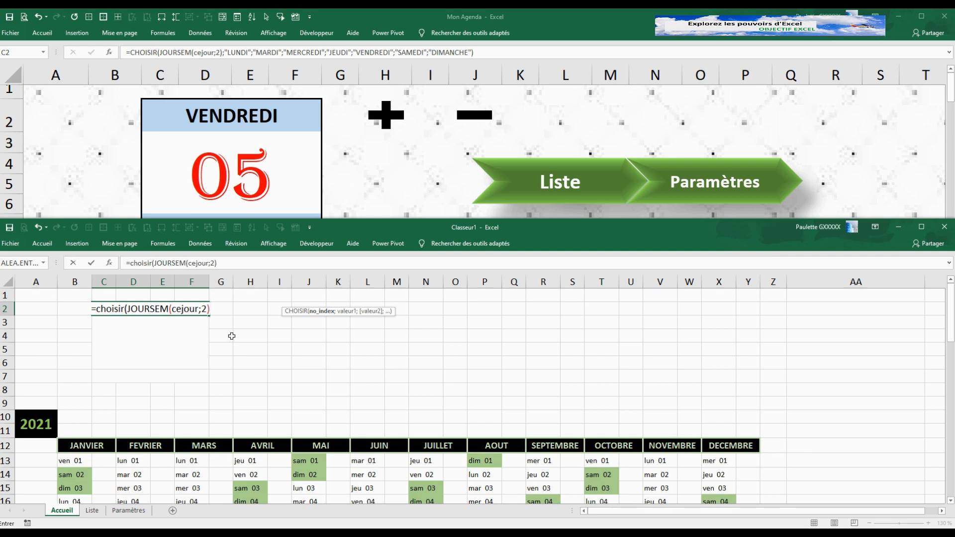
type(";")
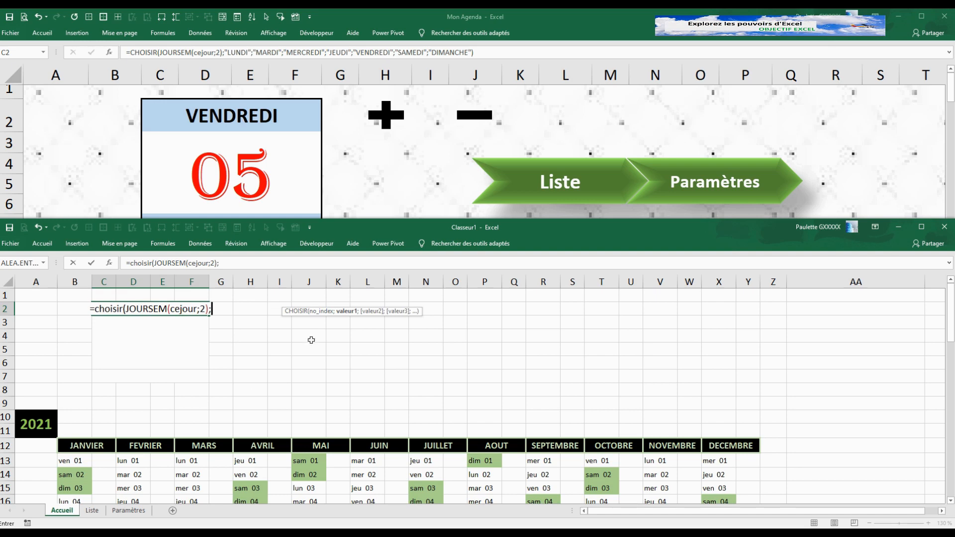
Step: Add "LUNDI", "MARDI" and "MERCREDI" as the first three values of the CHOISIR formula
type("\"")
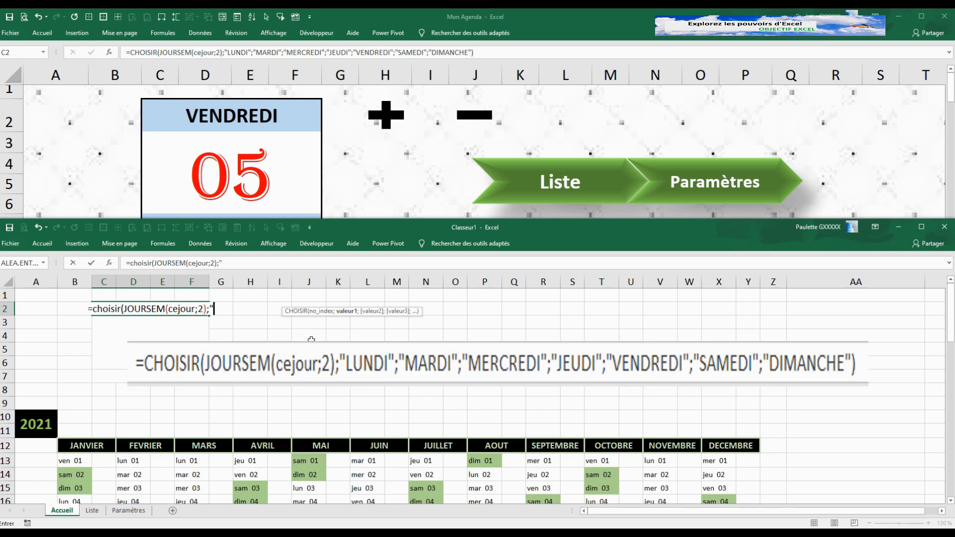
type("LUNDI9")
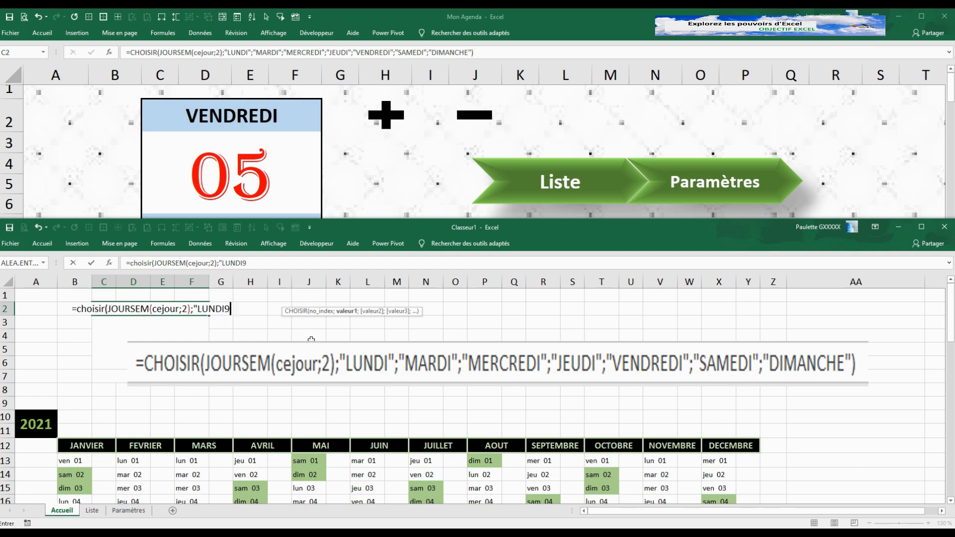
key("BackSpace")
type("\";\"MARDI")
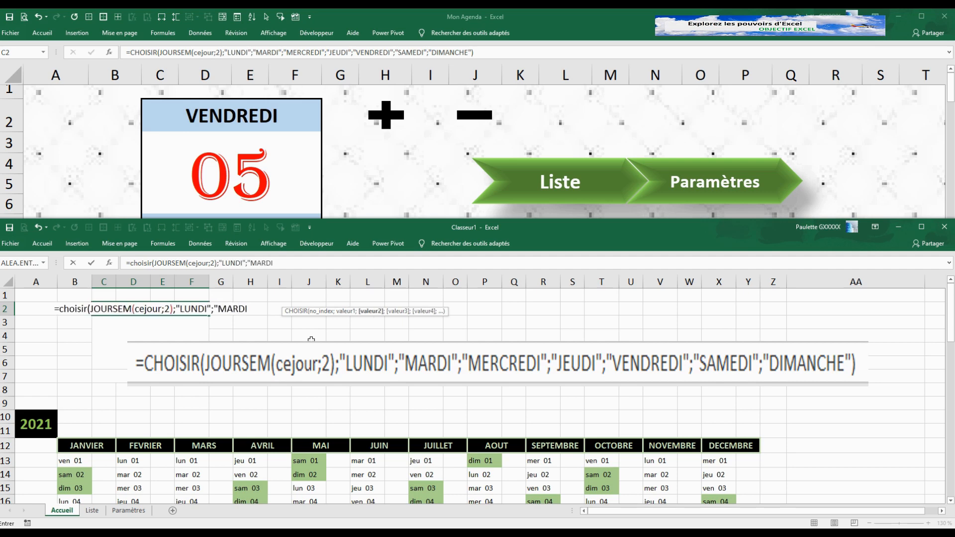
type("\";\"")
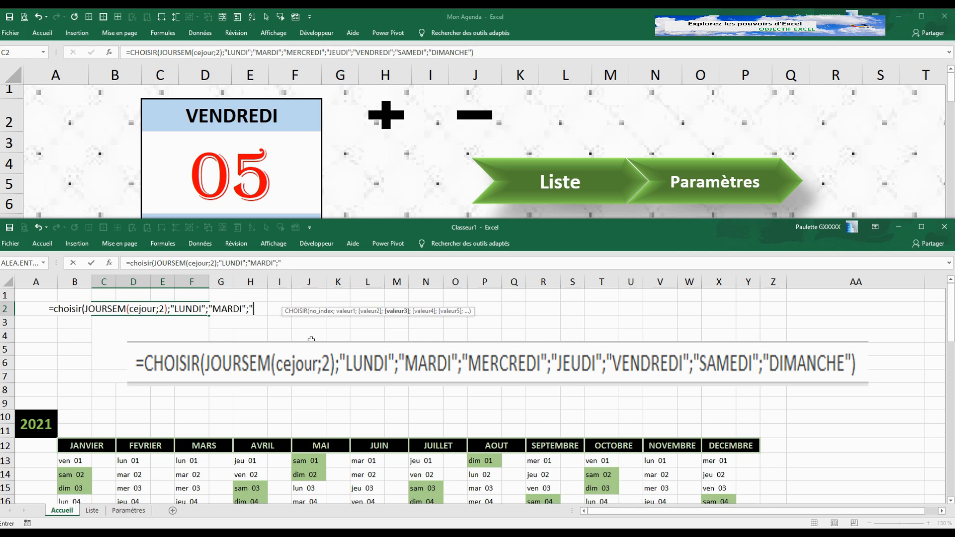
type("MERC")
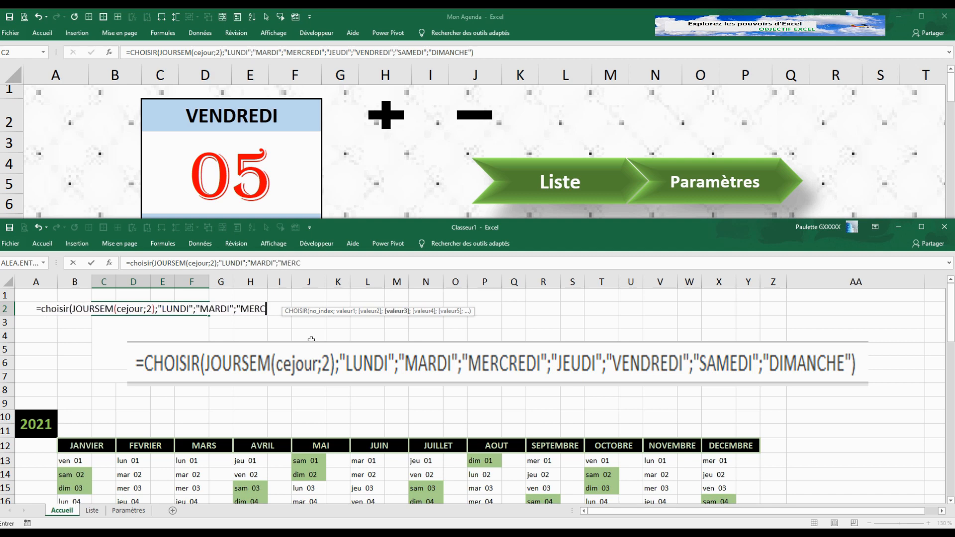
type("REDI")
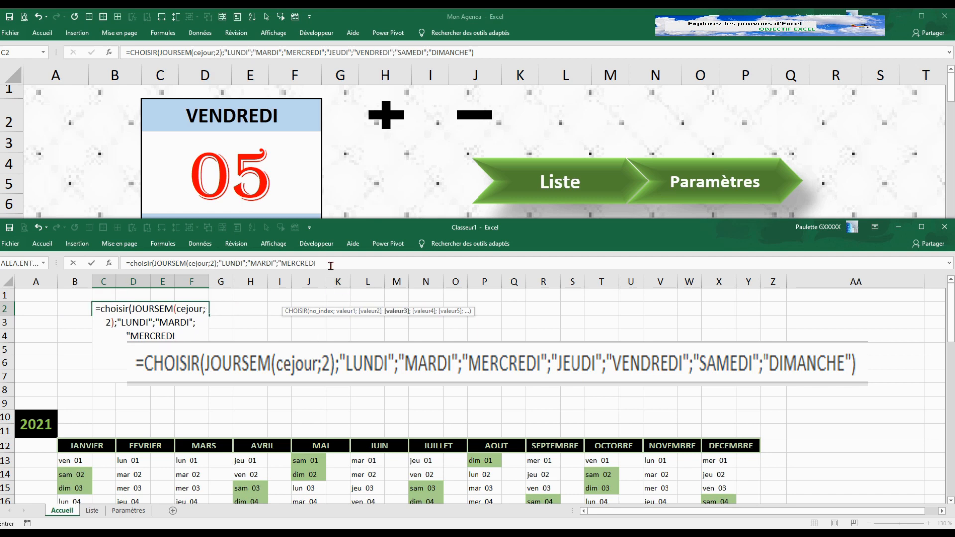
type("3.")
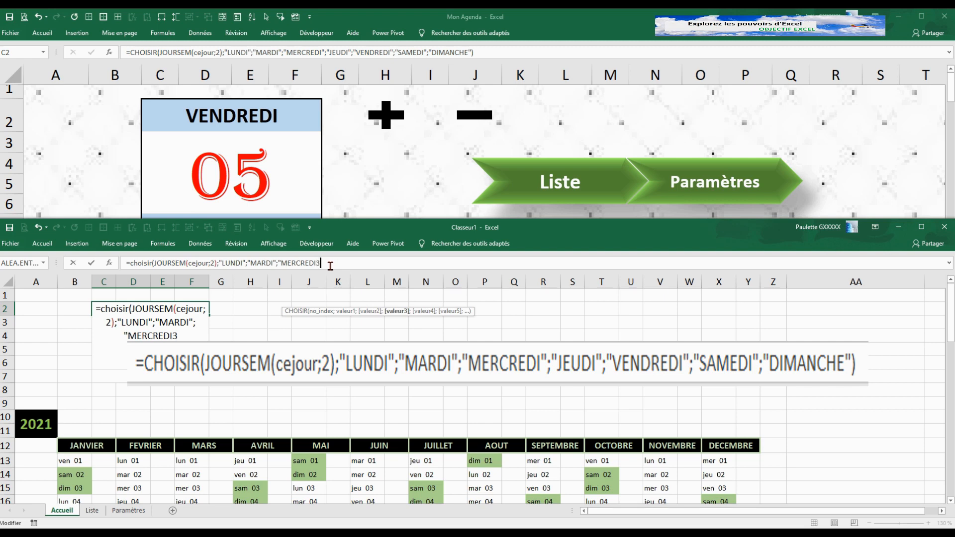
key("BackSpace")
key("BackSpace")
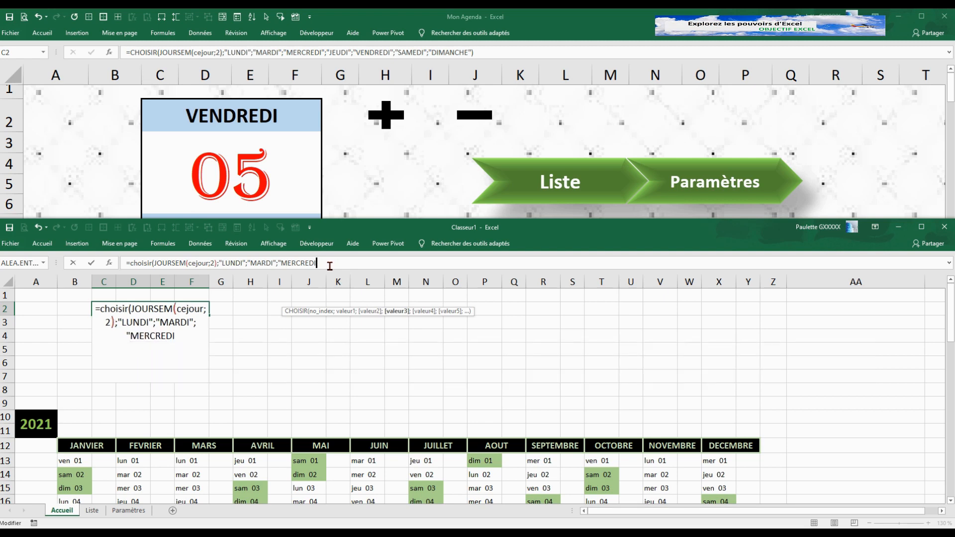
type("\";")
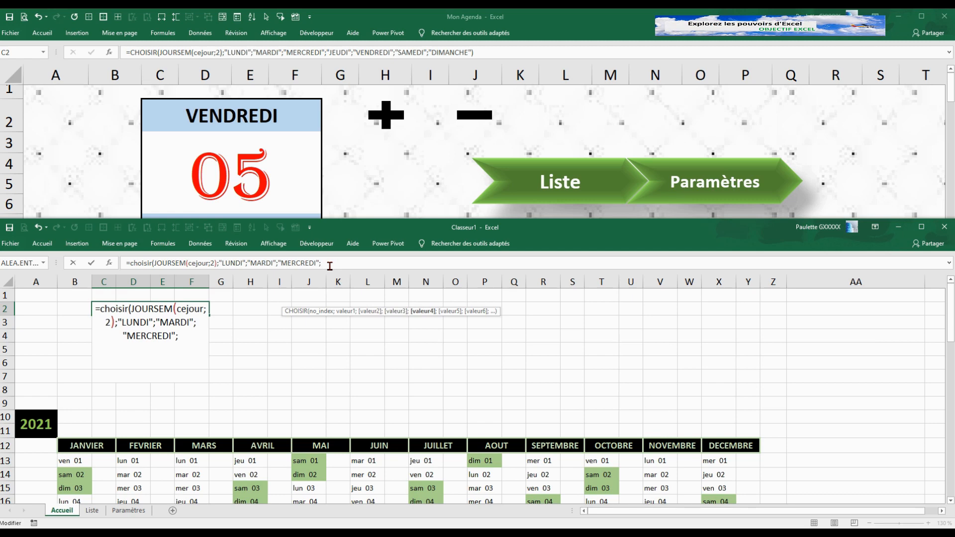
Step: Complete the CHOISIR formula in C2 with the values "JEUDI", "VENDREDI", "SAMEDI" and "DIMANCHE"
type("\"JEUDI\"")
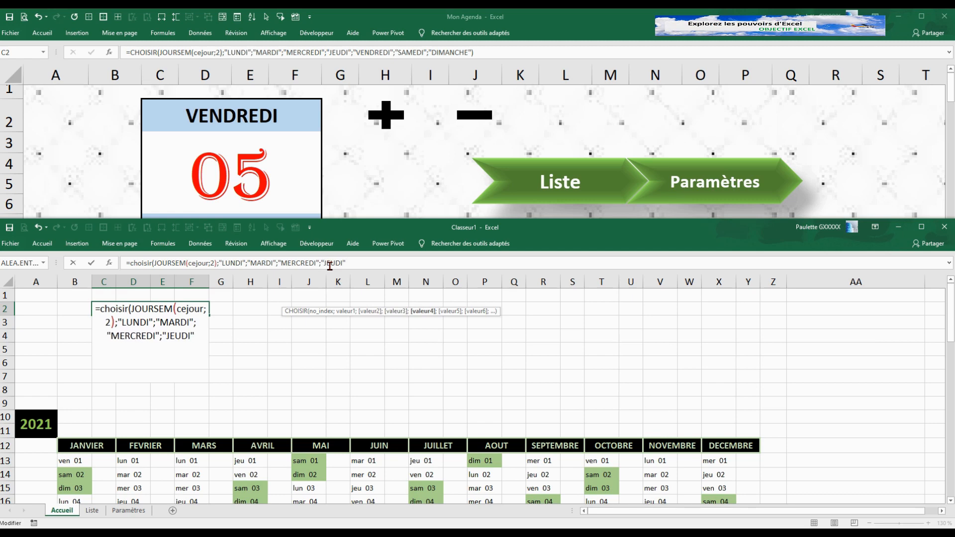
type(";\"V")
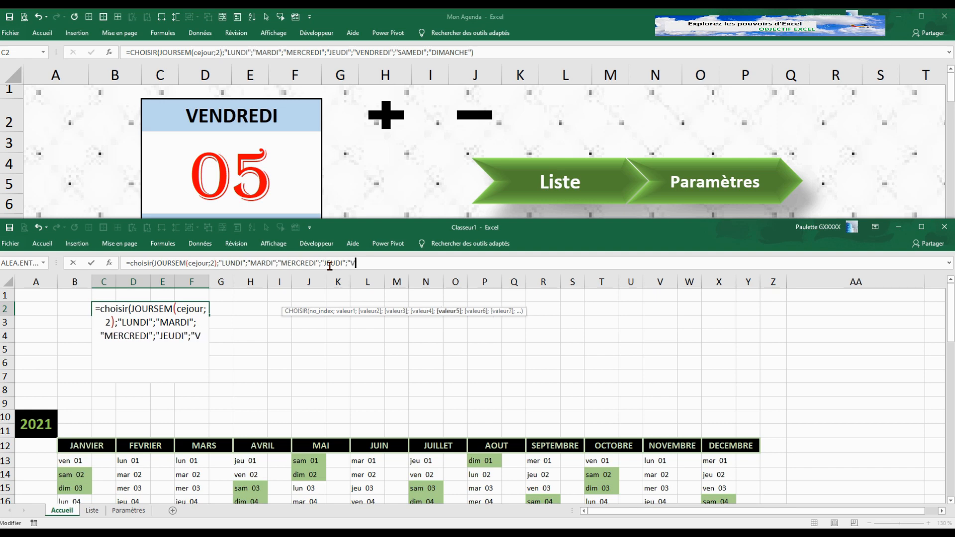
type("ENDREDI")
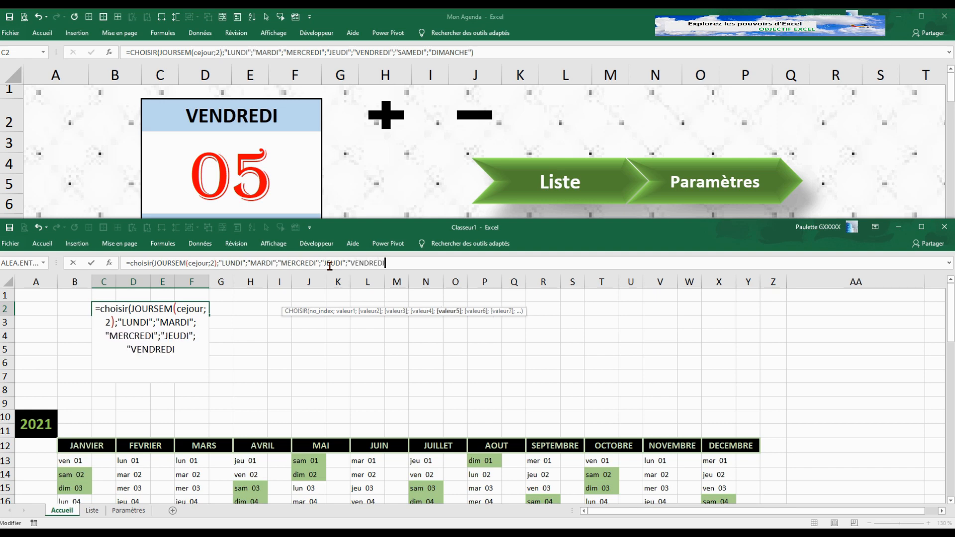
type("\";")
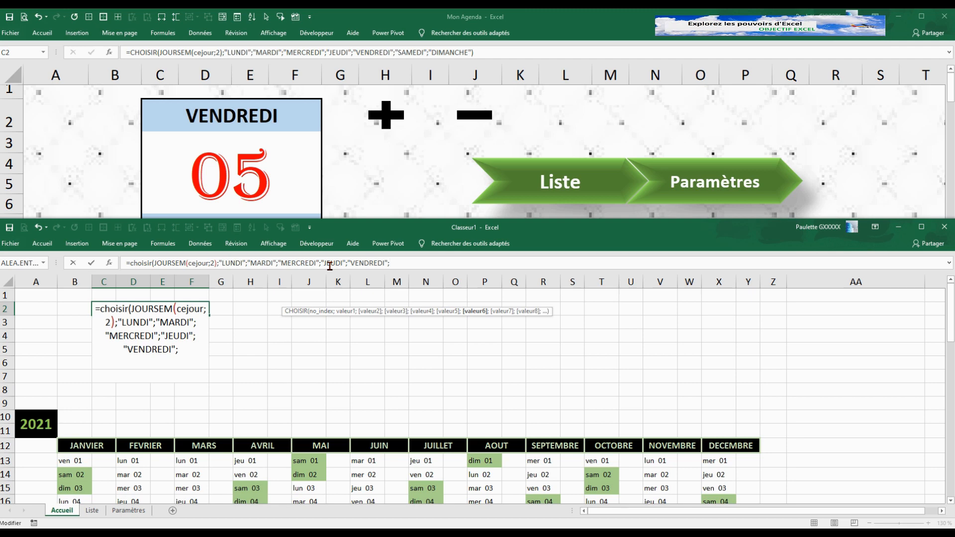
type("\"SA")
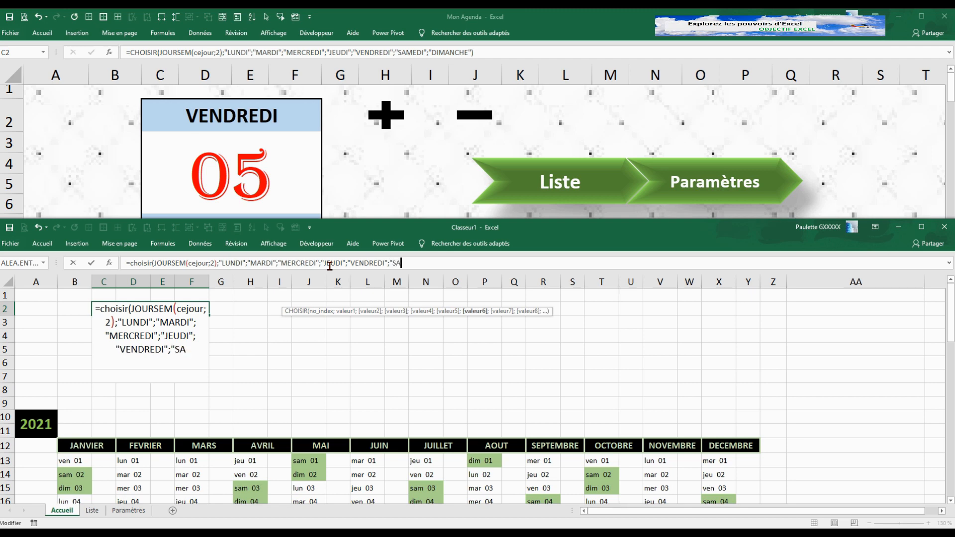
type("MEDI\";")
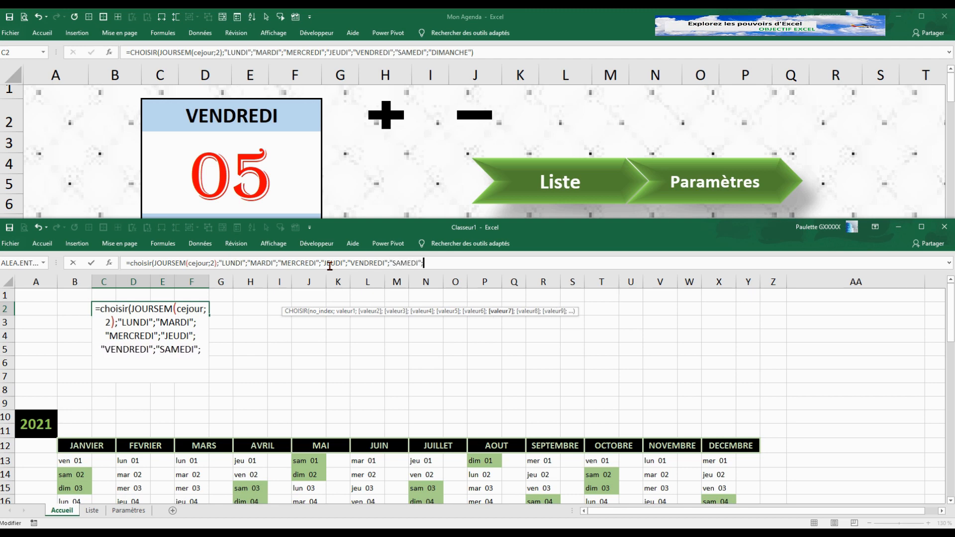
type("\"")
type("DI")
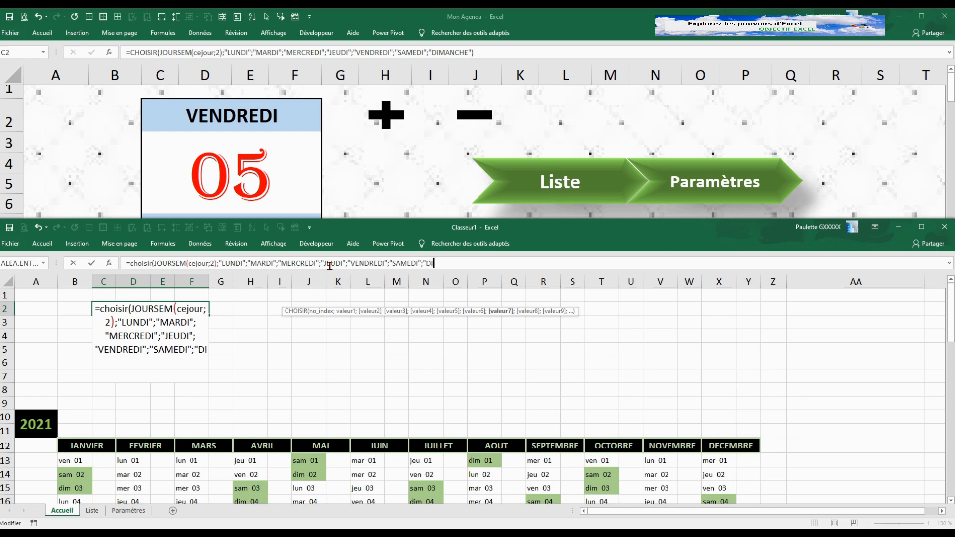
type("MANCHE\"")
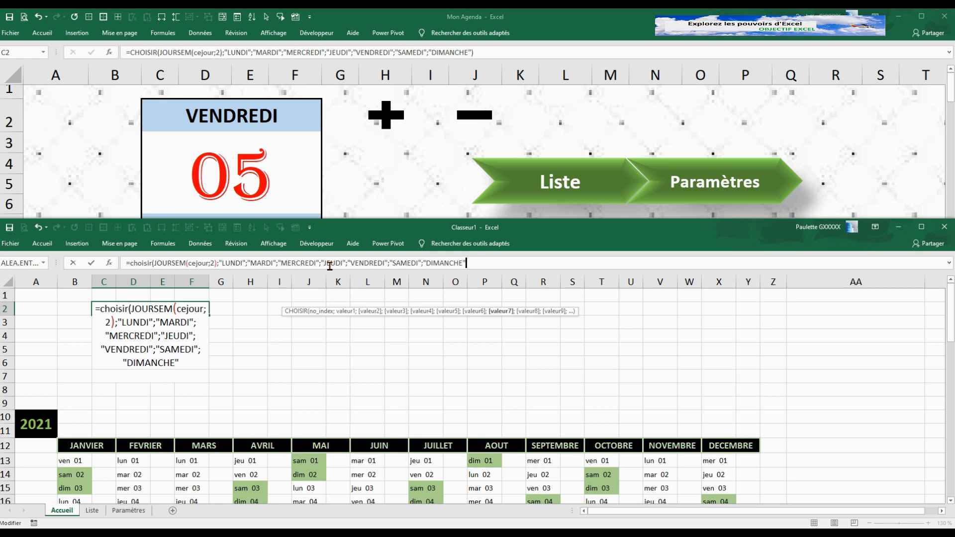
type(")")
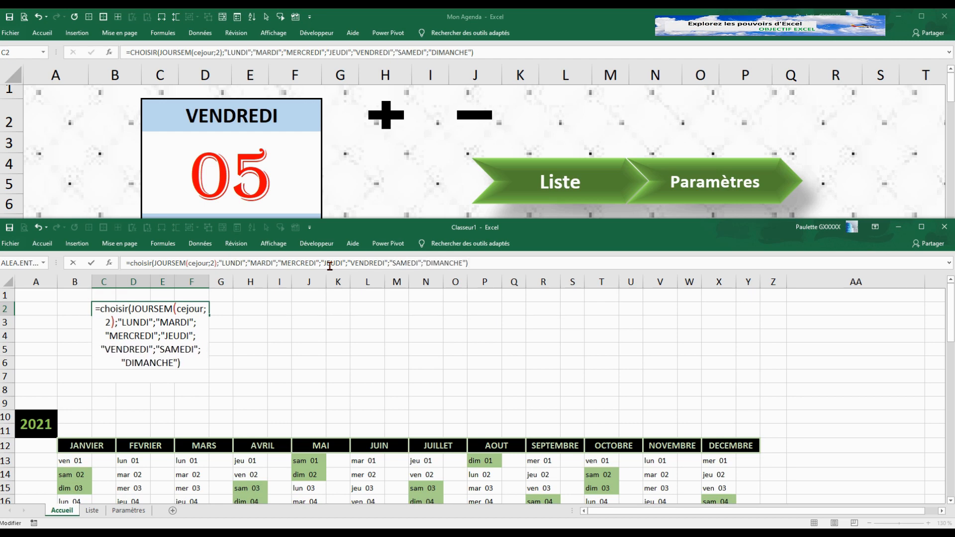
key("Return")
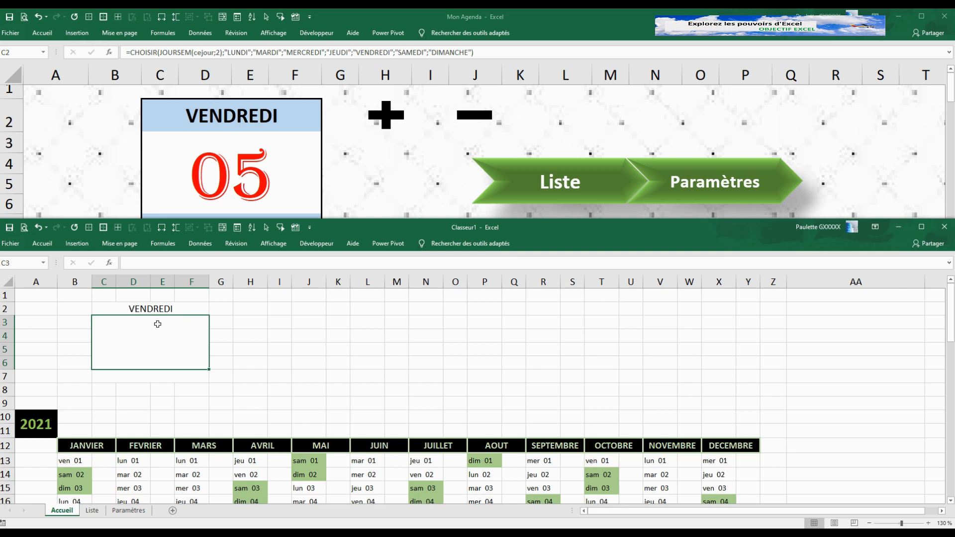
Step: Enter the formula =cejour in merged cell C3 below the day name
type("=")
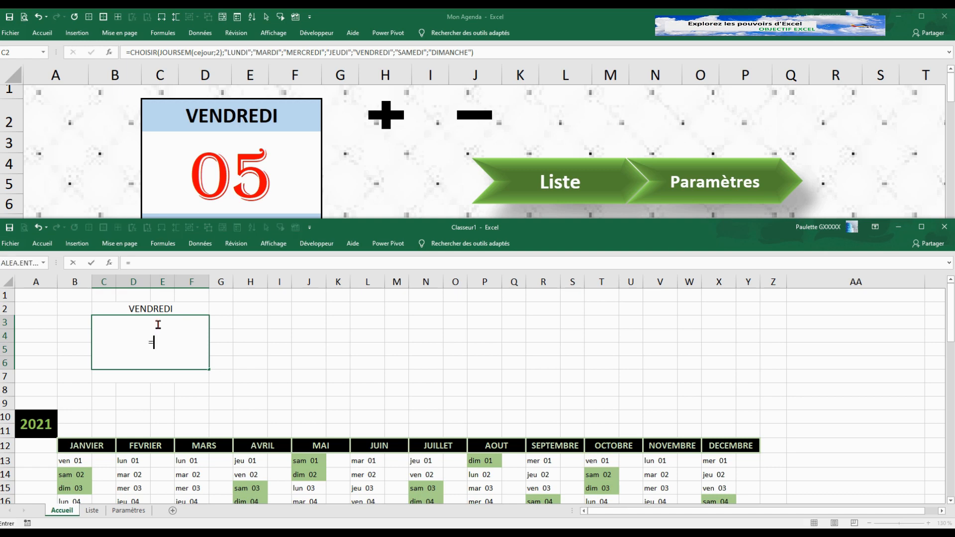
type("cejour")
key("Return")
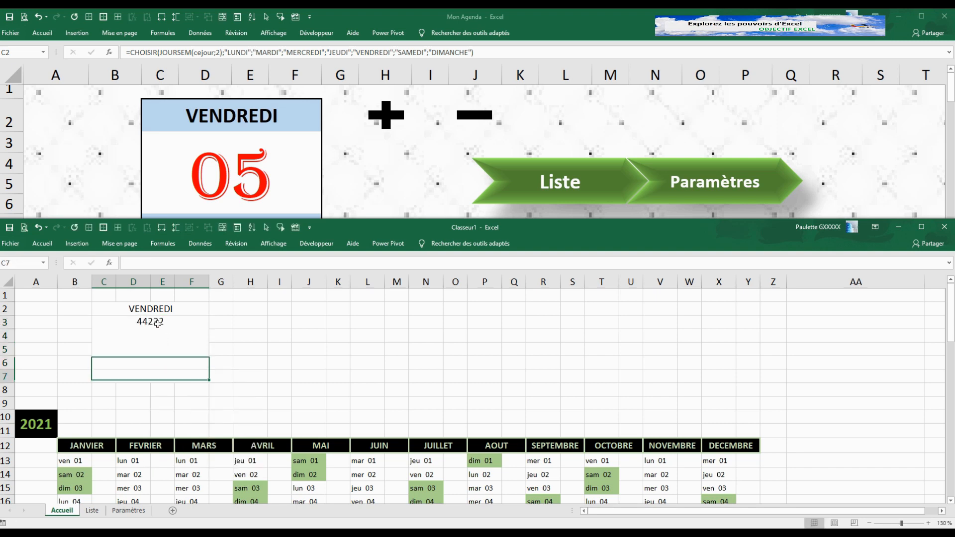
Step: Apply the custom number format jj to merged cell C3
left_click(168, 343)
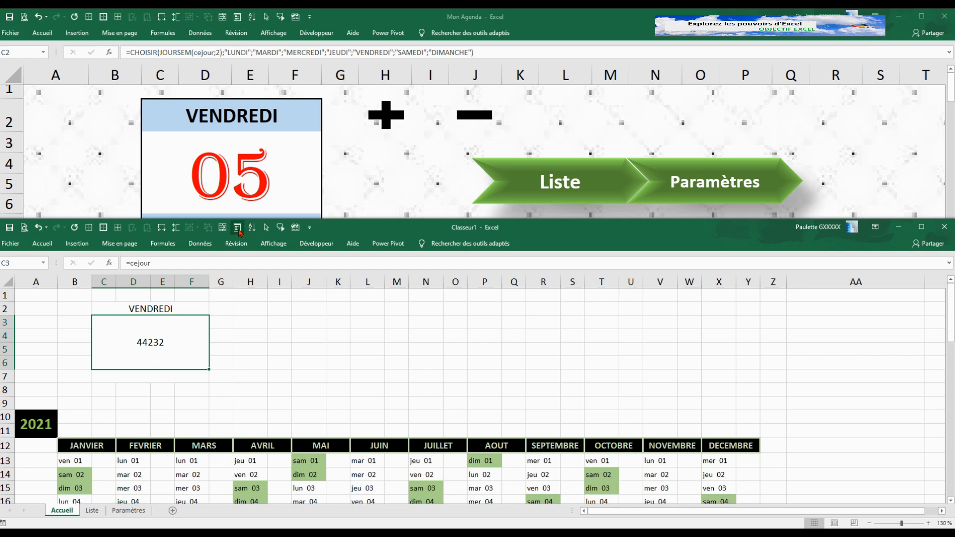
key("ctrl+1")
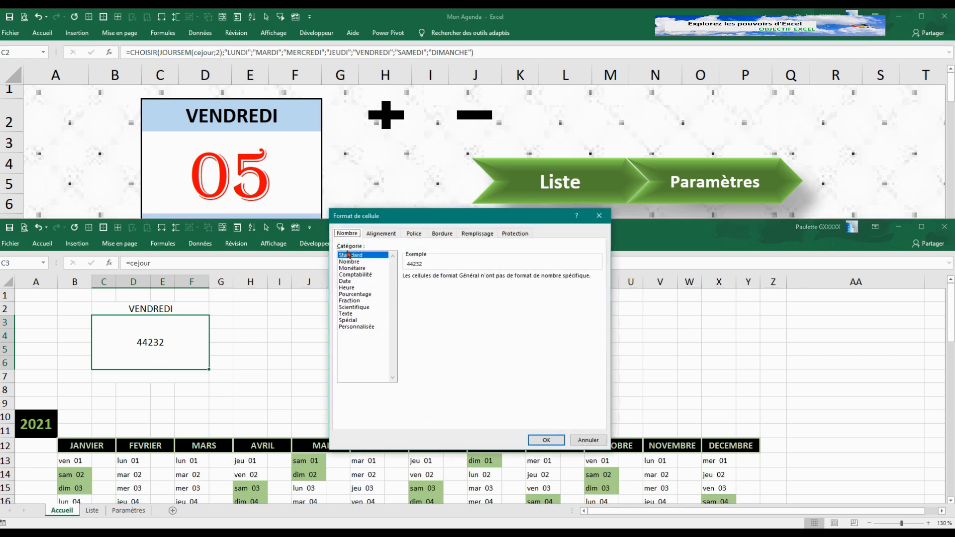
left_click(364, 326)
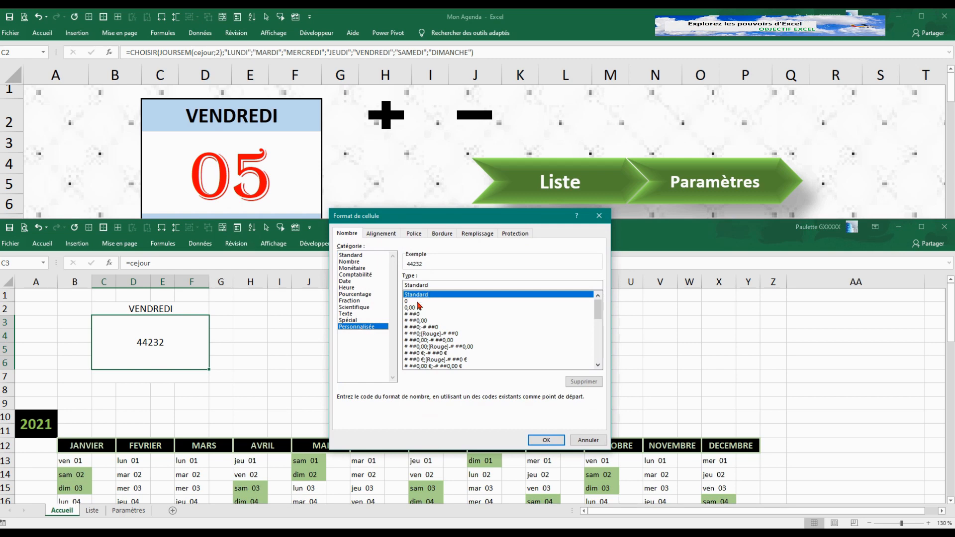
left_click(348, 282)
left_click(353, 327)
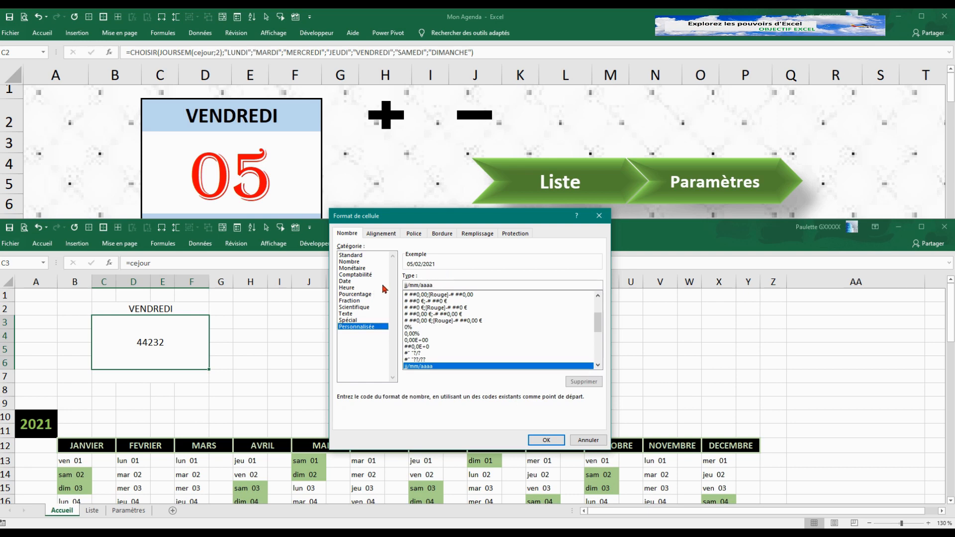
left_click_drag(438, 285, 393, 286)
type("jj")
key("Return")
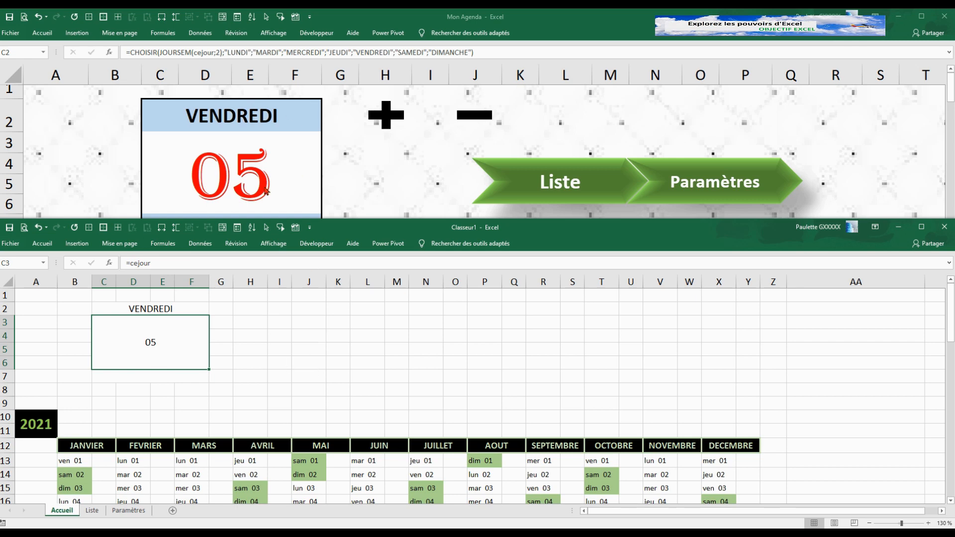
Step: Compare with the month block of Mon Agenda and begin a CHOISIR formula in C7 of Classeur1 with MOIS(cejour) as its index argument
left_click(164, 377)
left_click(374, 195)
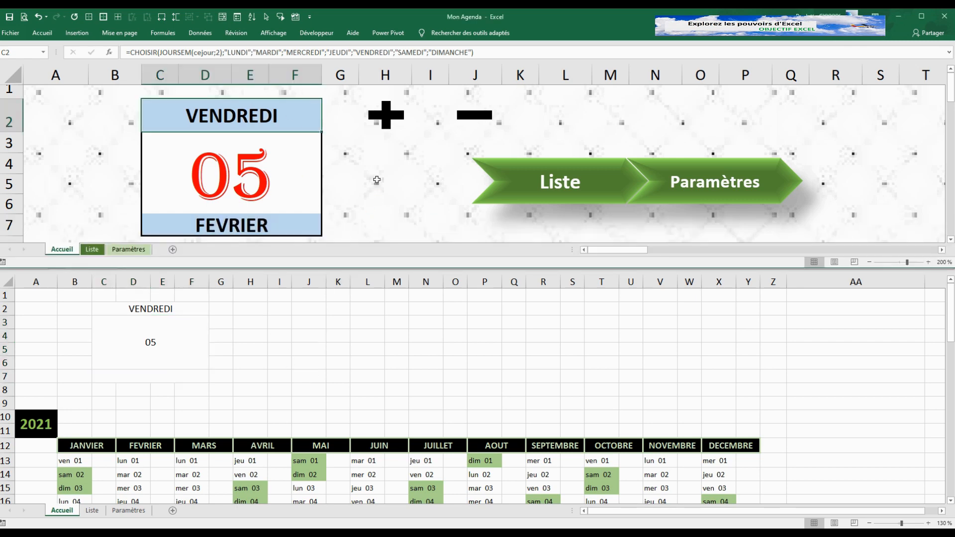
left_click(137, 381)
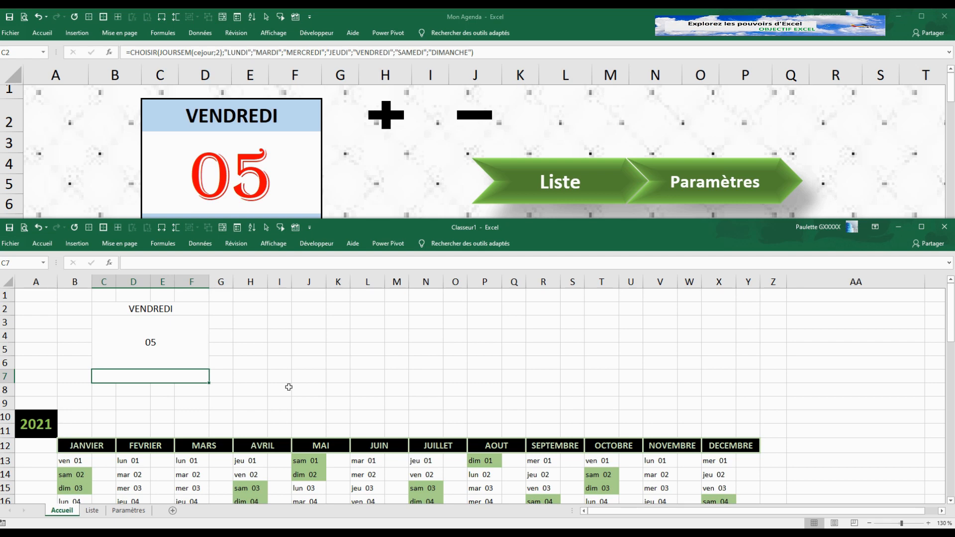
type("=")
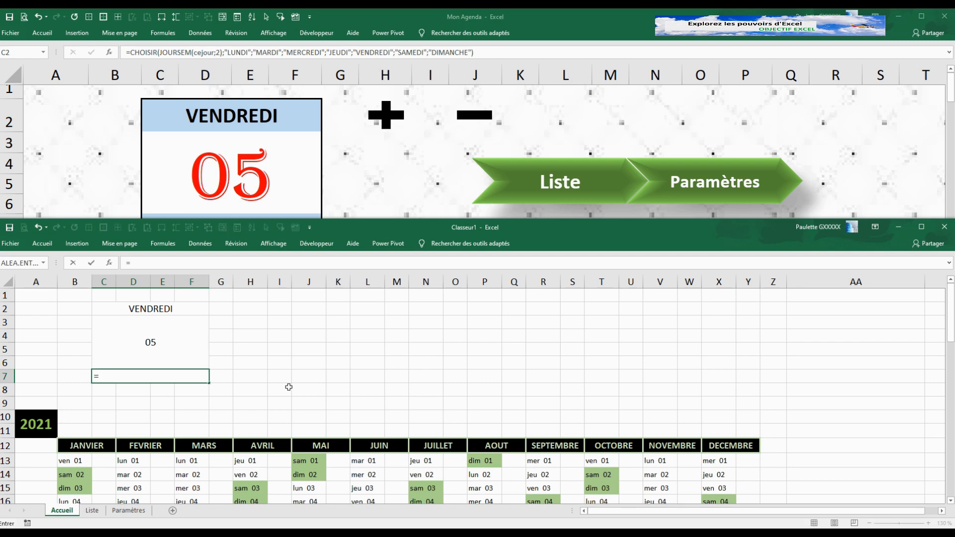
type("choi")
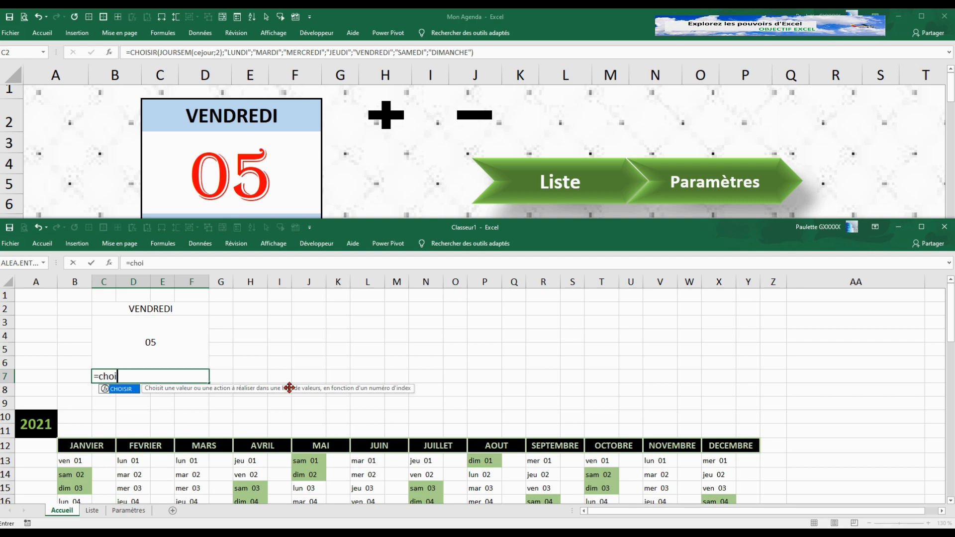
key("Tab")
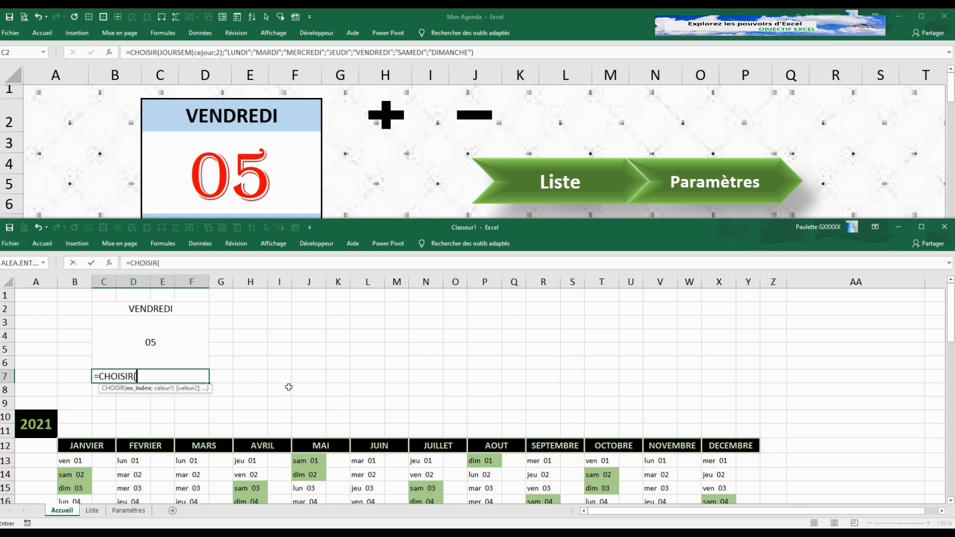
type("mo")
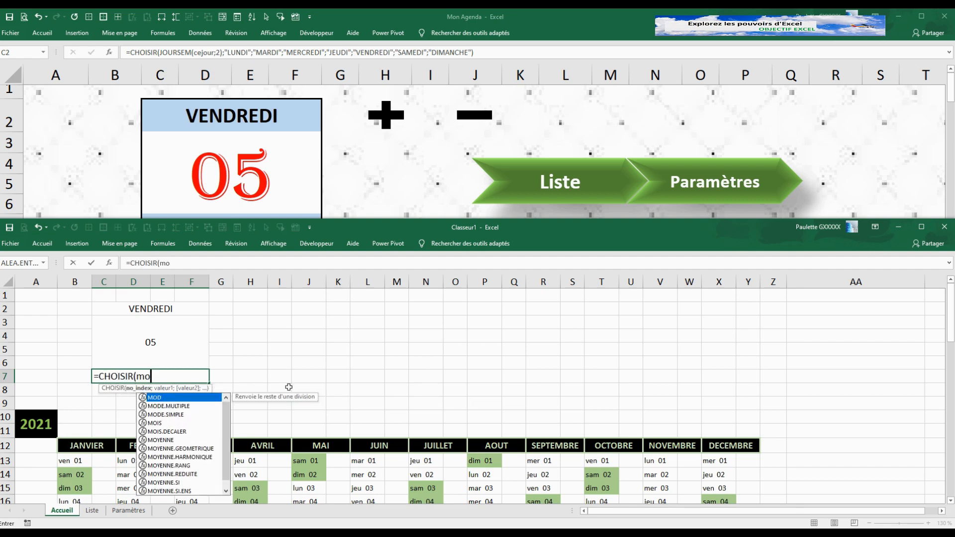
type("is(")
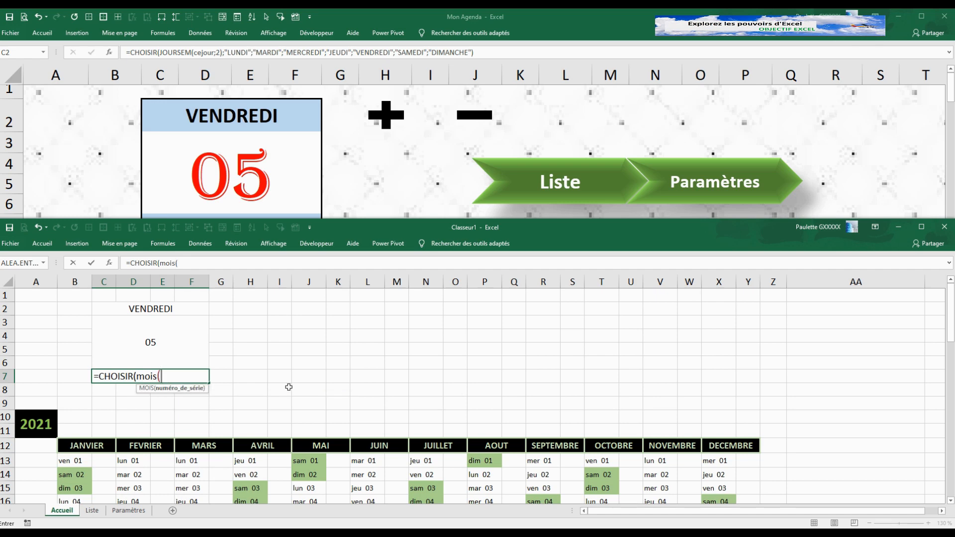
type("ce")
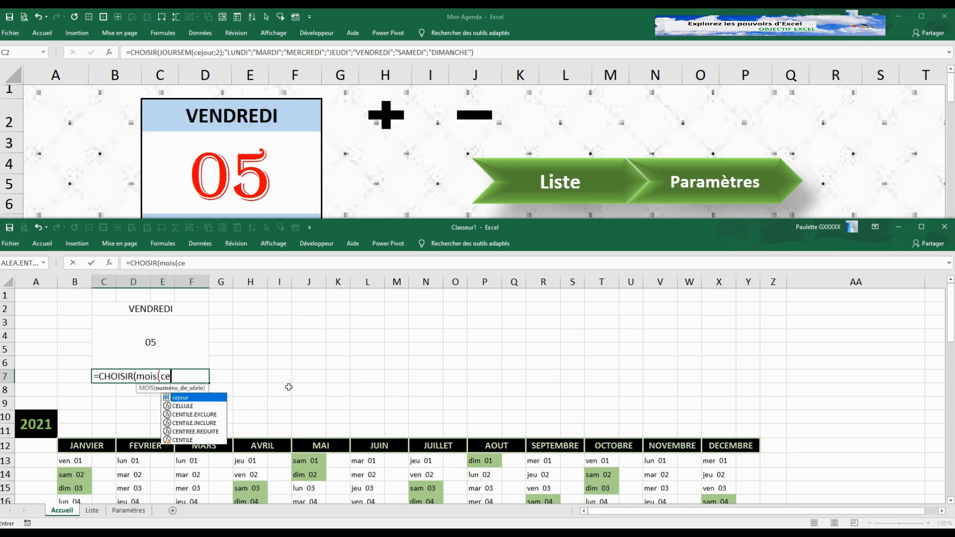
key("Tab")
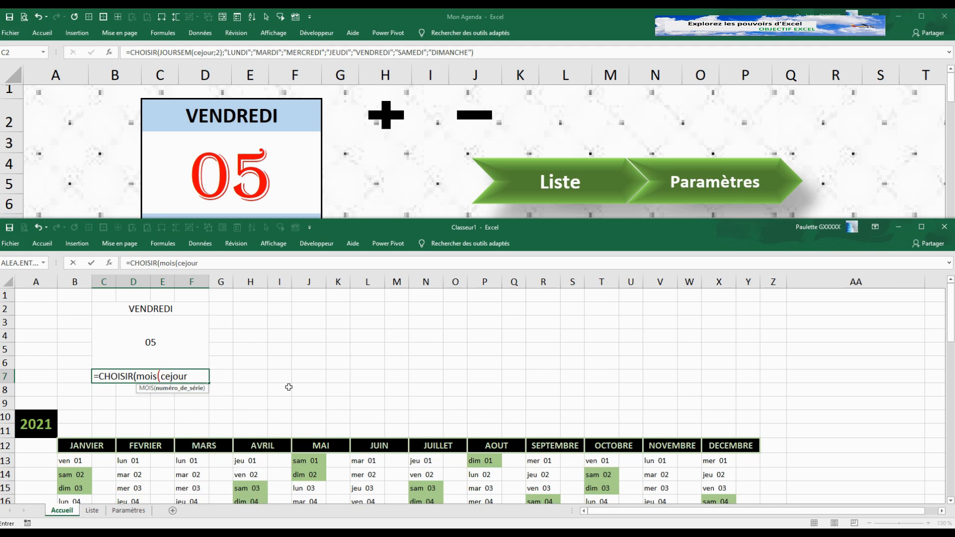
type(")")
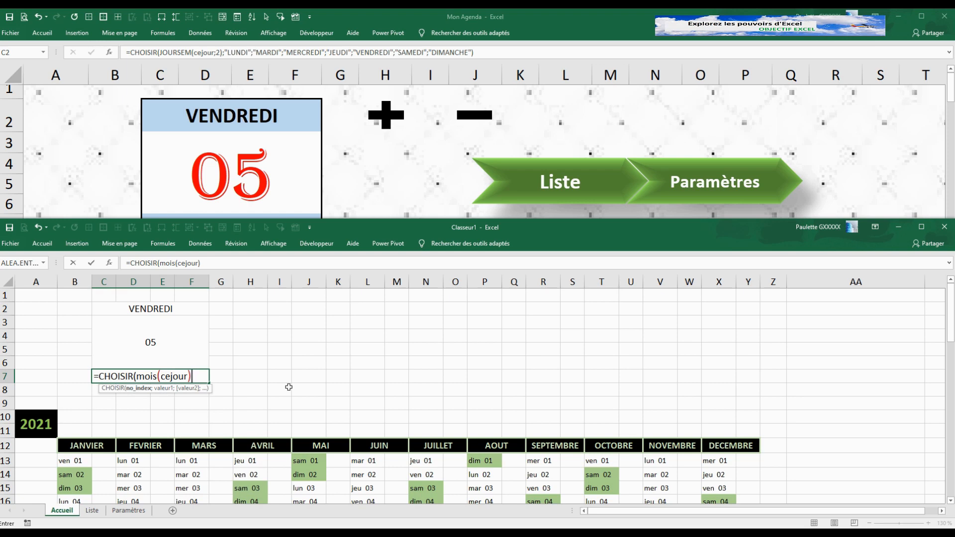
type(";")
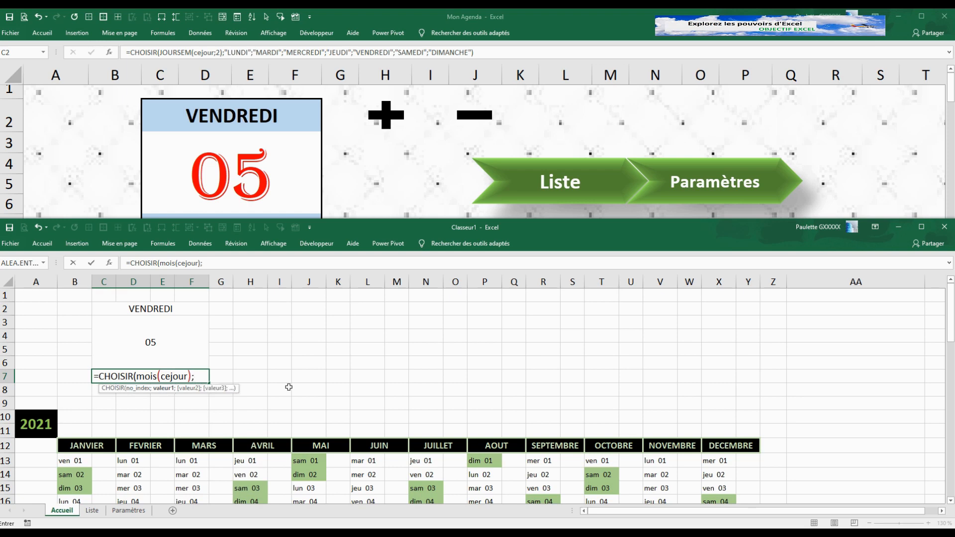
Step: Add "JANVIER" and "FEVRIER" as the first two values of the CHOISIR formula in C7
type("\"JANVIER\";\"FEVREIR")
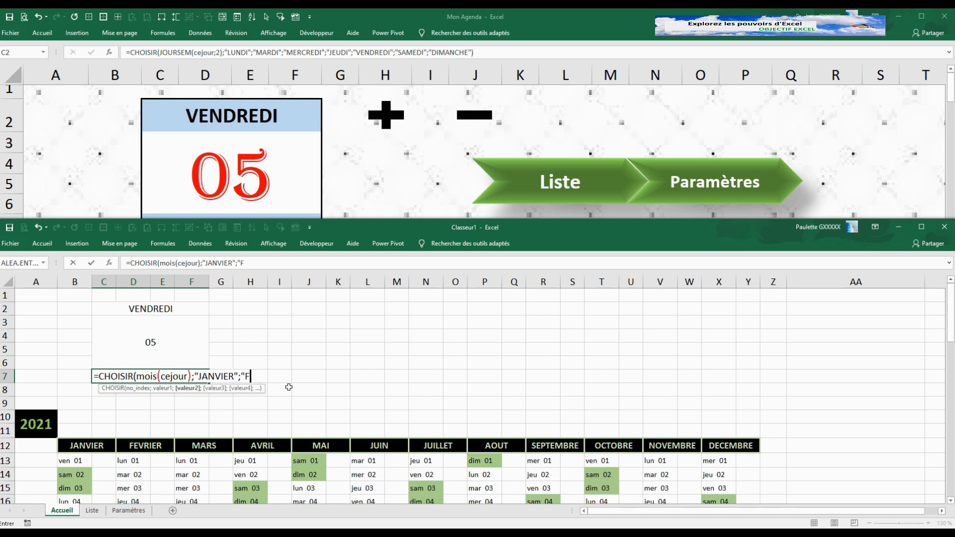
key("BackSpace")
key("BackSpace")
key("BackSpace")
type("ier")
key("BackSpace")
key("BackSpace")
key("BackSpace")
type("ier")
key("BackSpace")
key("BackSpace")
key("BackSpace")
type("IER")
type("\",")
key("BackSpace")
type(";\"")
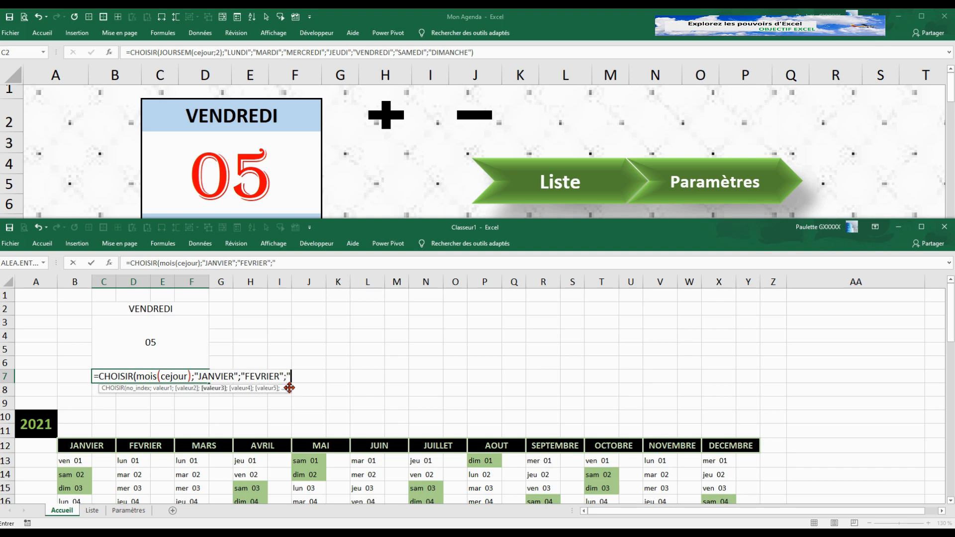
Step: Add "MARS", "AVRIL", "MAI", "JUIN" and "JUILLET" as the next values of the CHOISIR formula in C7
type("MARS\";")
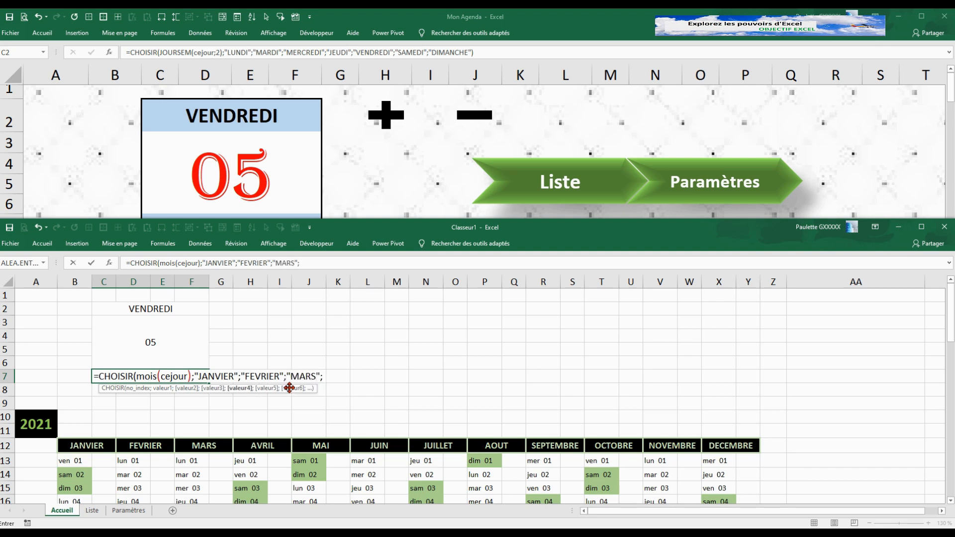
type("A")
key("BackSpace")
type("\"AVRIL\";")
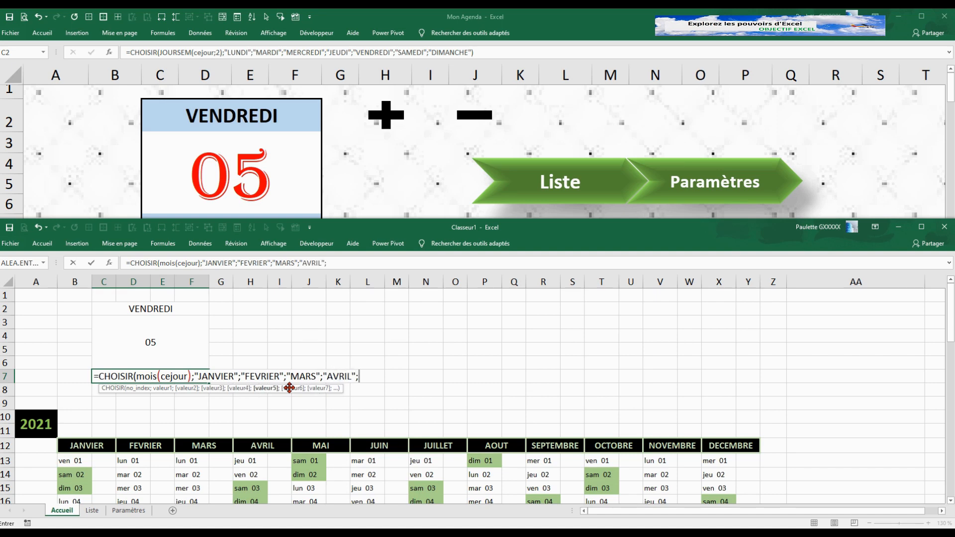
type("\"MAI\";\"JUIN")
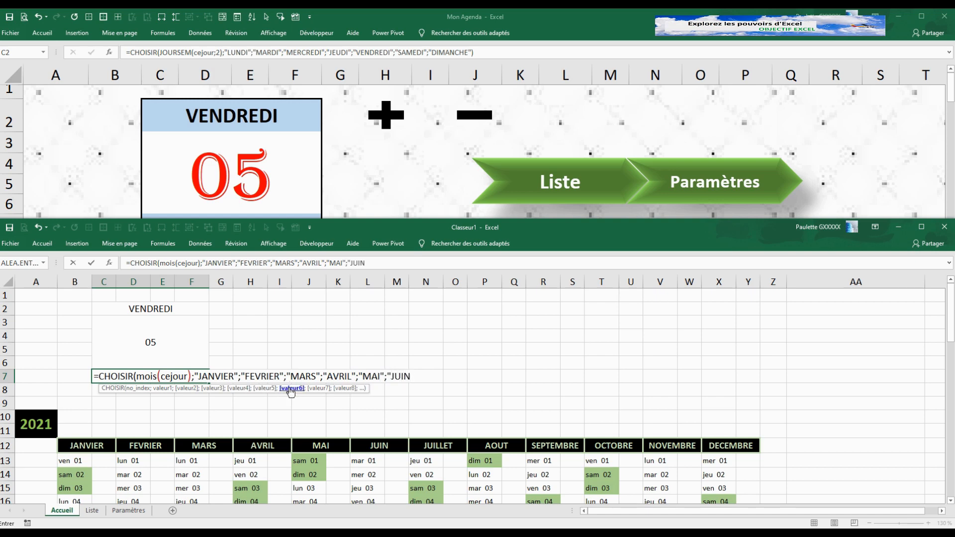
type("\";\"JUILLET")
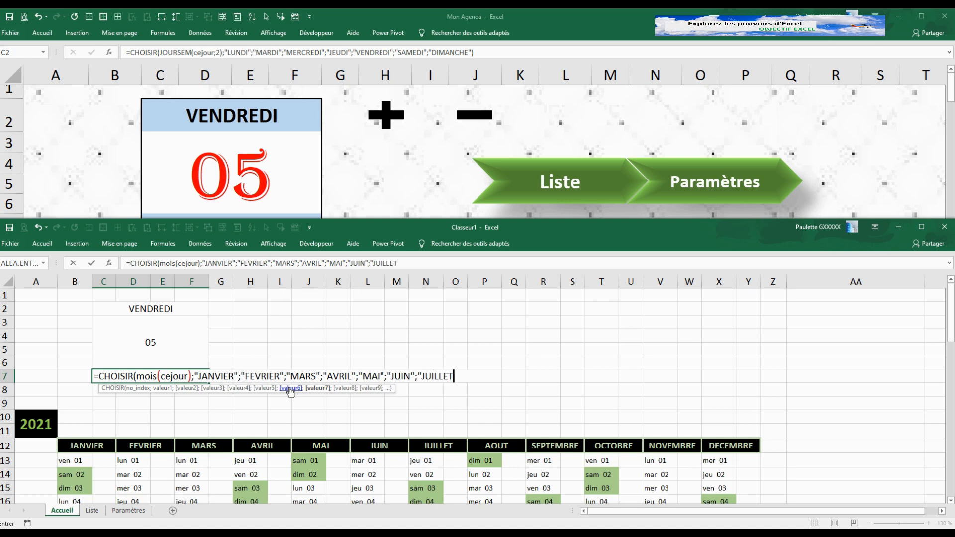
type("\";\"")
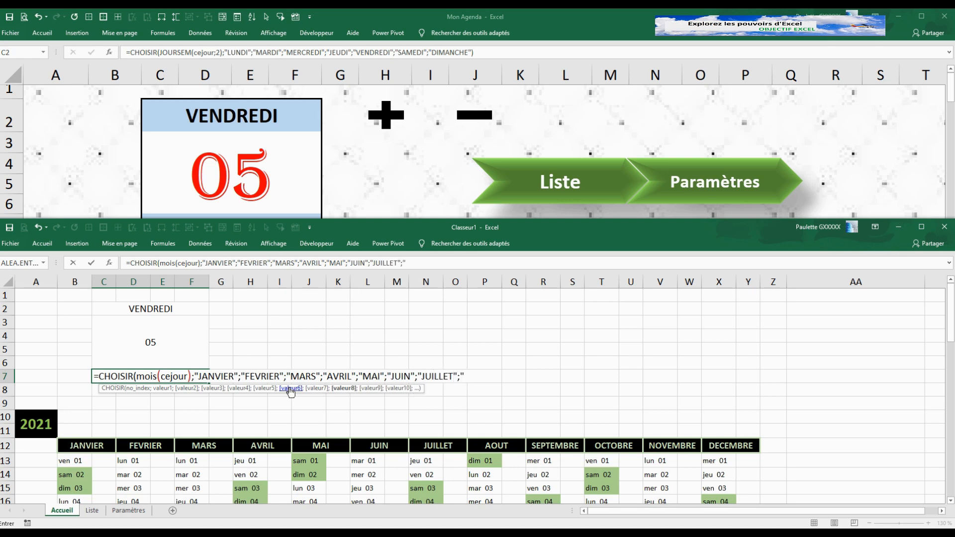
Step: Complete the CHOISIR formula in C7 with "AOUT", "SEPTEMBRE", "OCTOBRE", "NOVEMBRE" and "DECEMBRE", and enter it
type("AOUT\";")
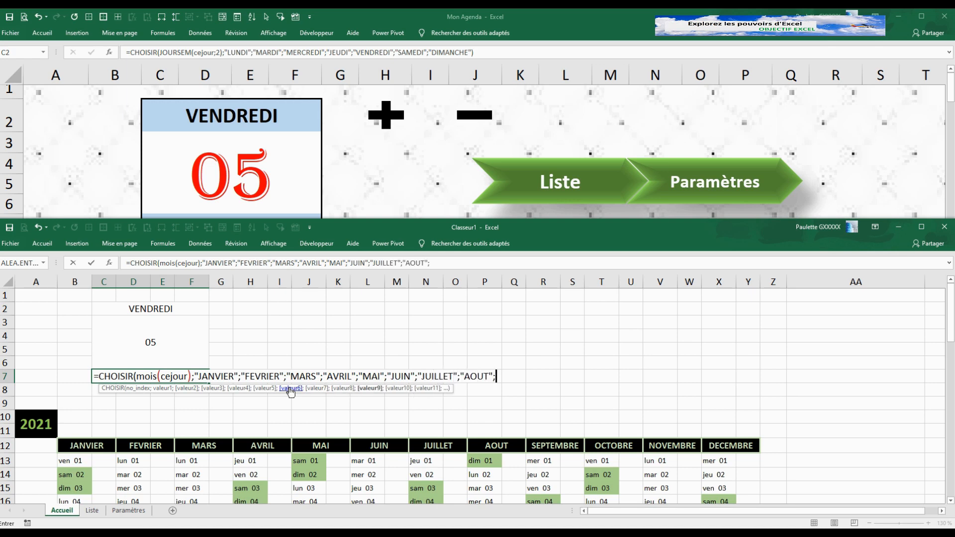
type("\"SEPTEMBR")
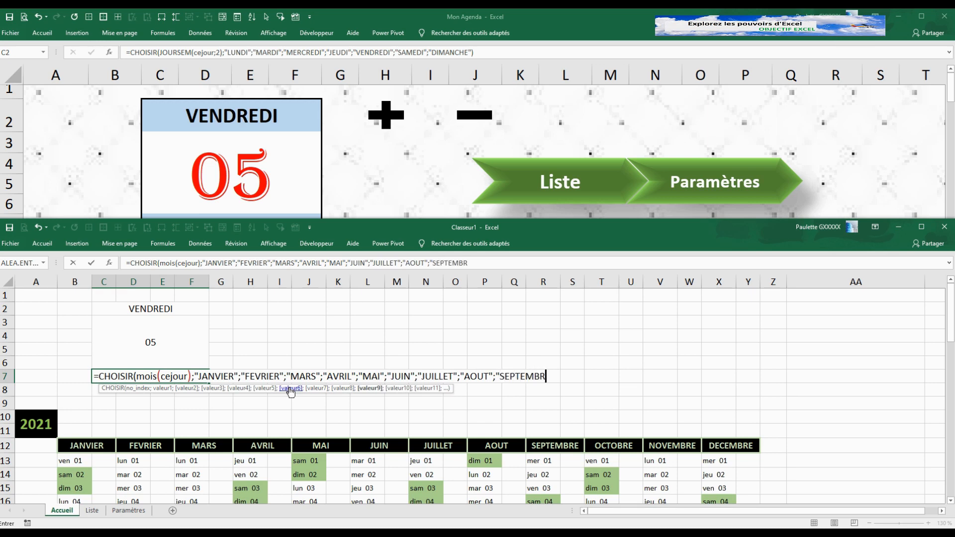
type("E\";")
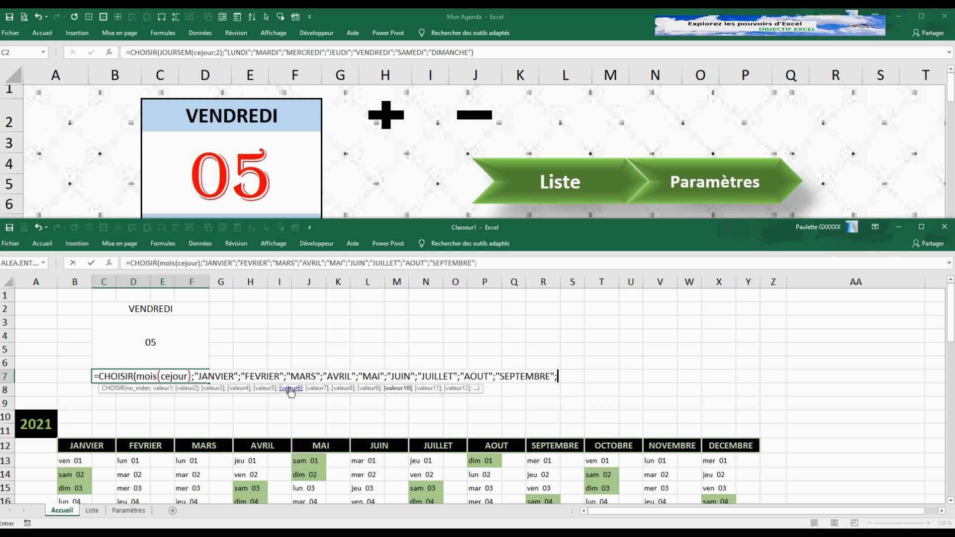
type("\"OCTOBRE\";\"OCTOBRE")
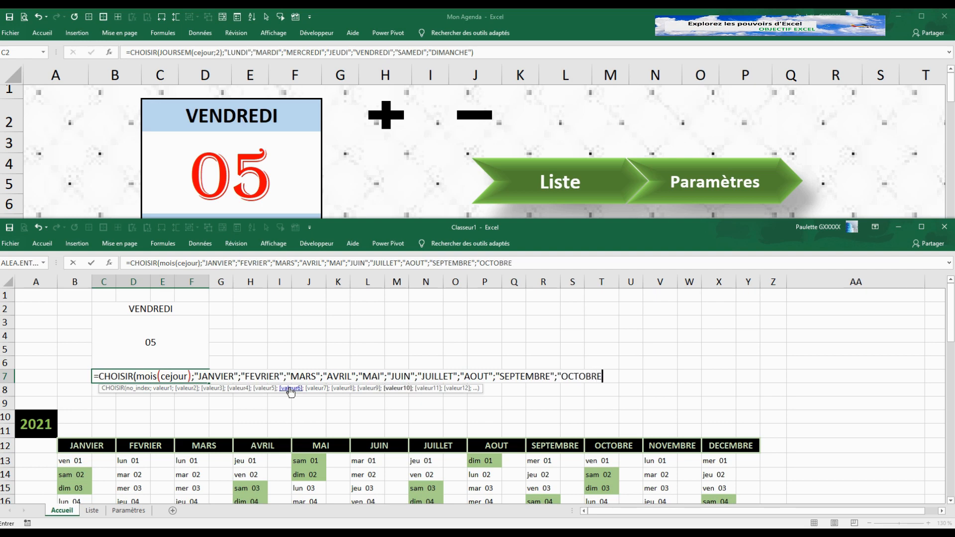
type("\";\"NOVEMBRE\";")
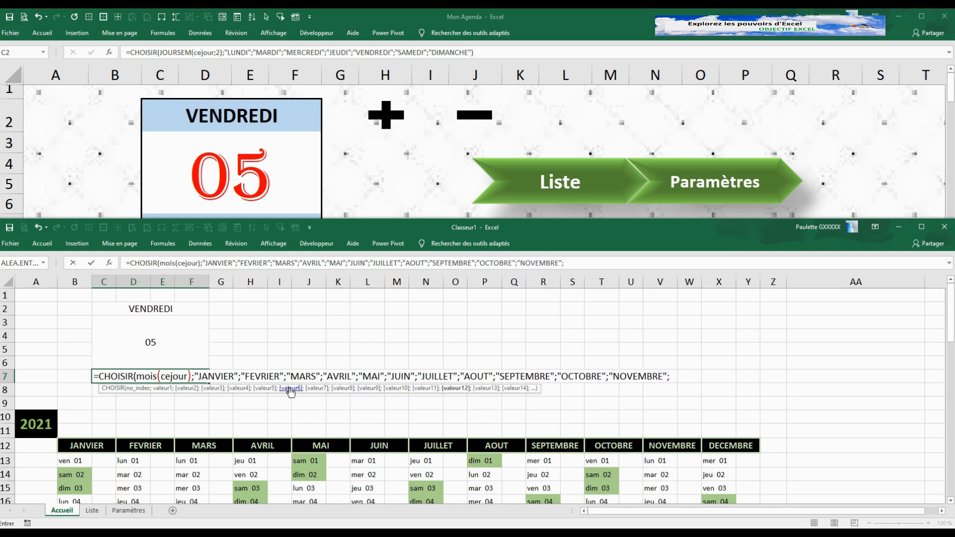
type("\"DECEMBRE\"")
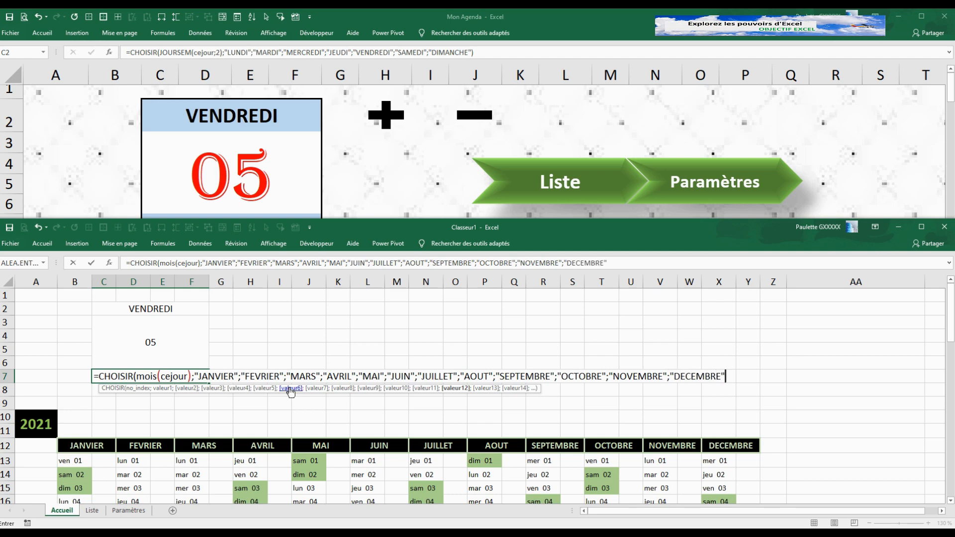
type(")")
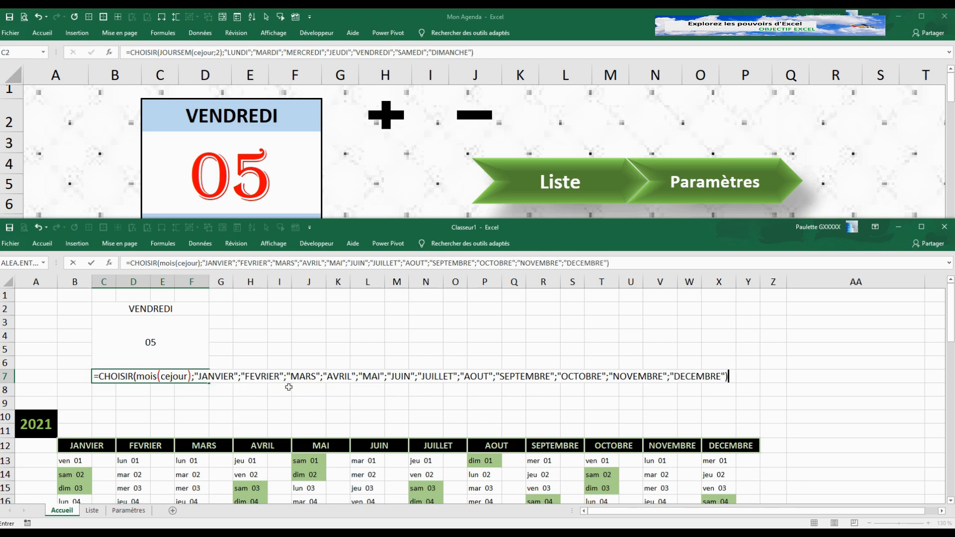
key("Return")
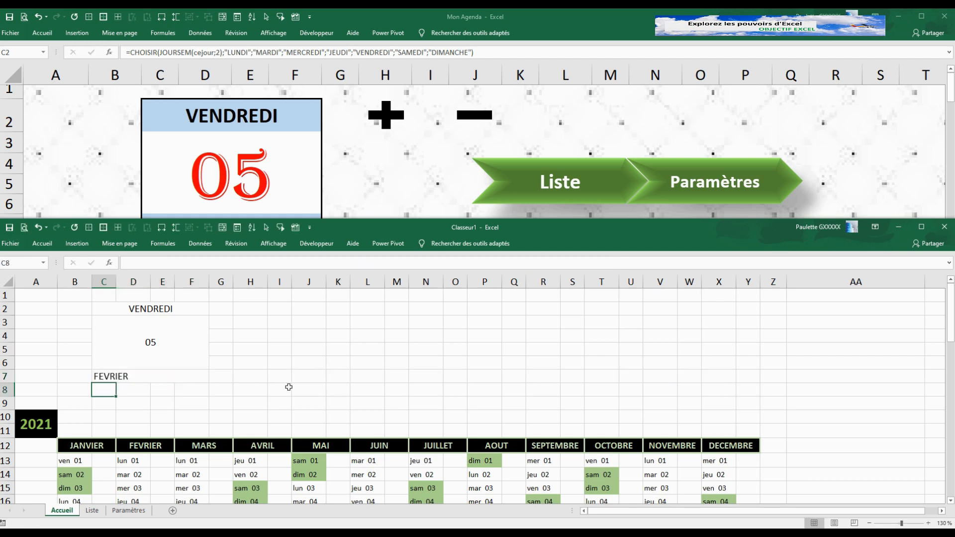
Step: Merge and centre cells C7:F7 holding the month name below the day number
left_click(149, 374)
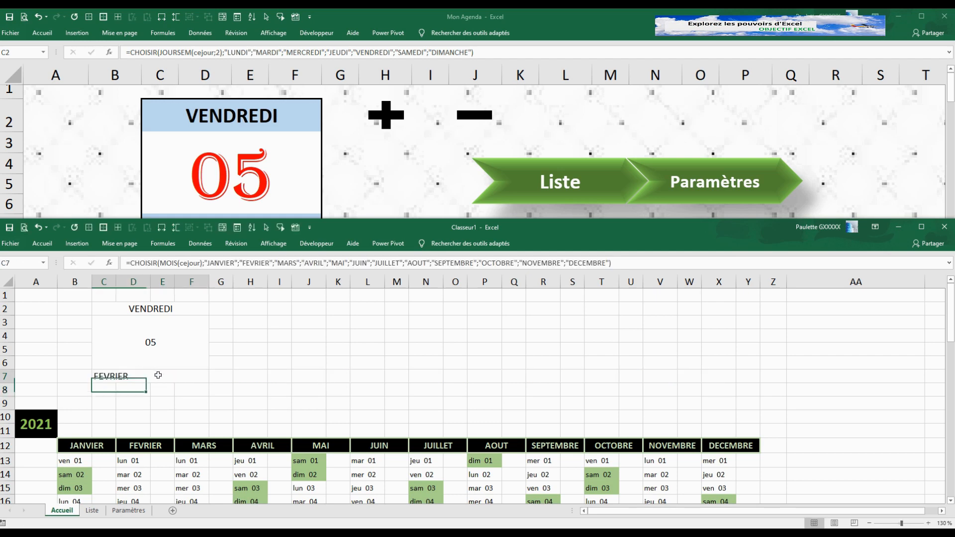
left_click(50, 245)
left_click(239, 278)
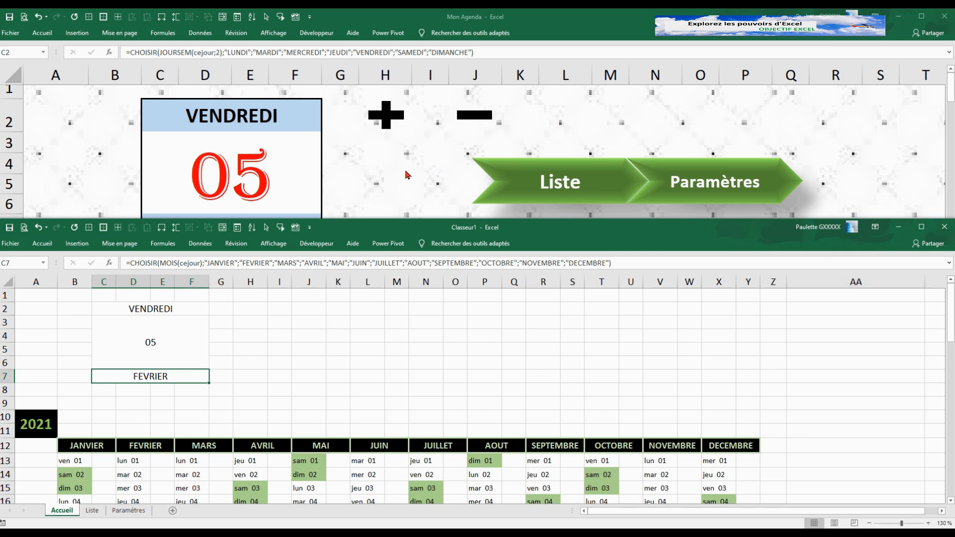
Step: Examine the annual calendar and event lists in Mon Agenda, selecting the cell beside 21 February to view that date's event list
left_click(473, 120)
left_click(484, 118)
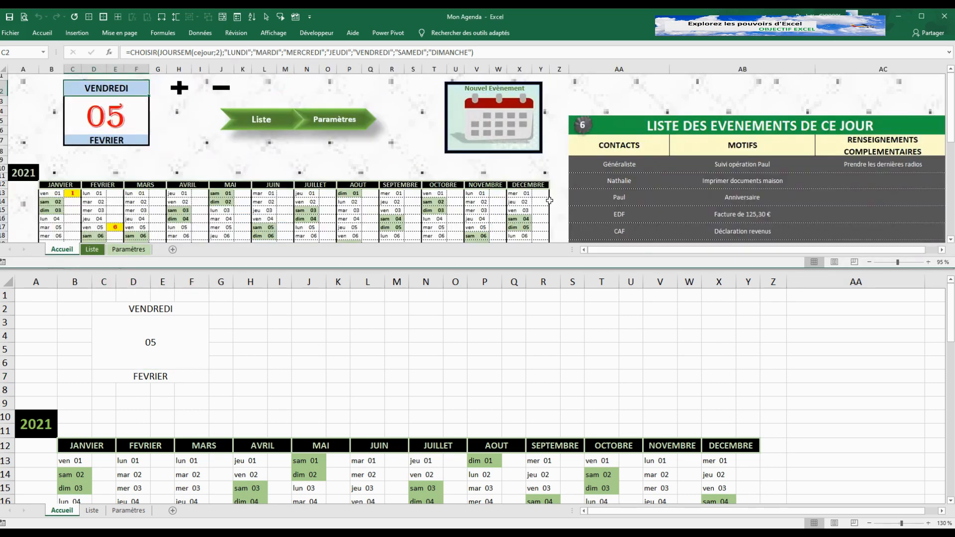
scroll(540, 168, "down", 6)
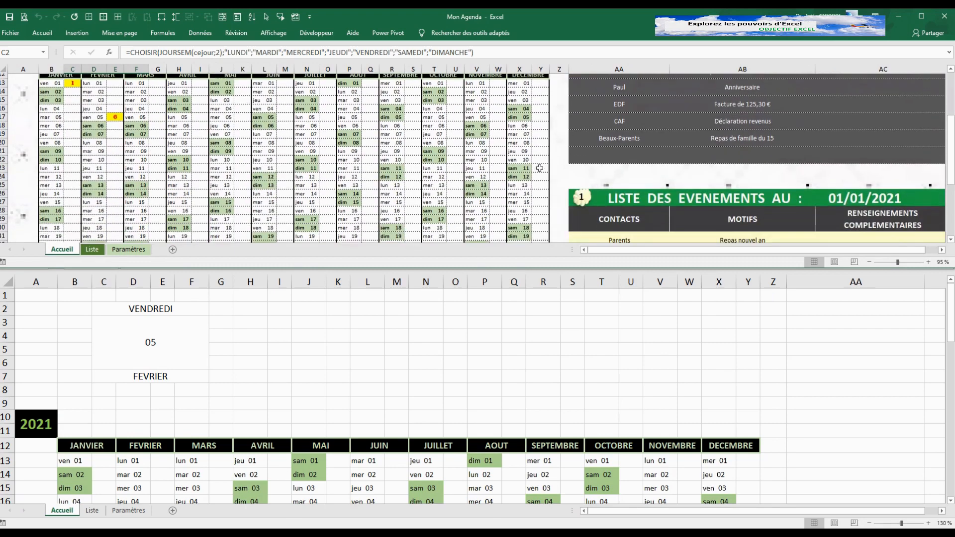
scroll(539, 168, "down", 4)
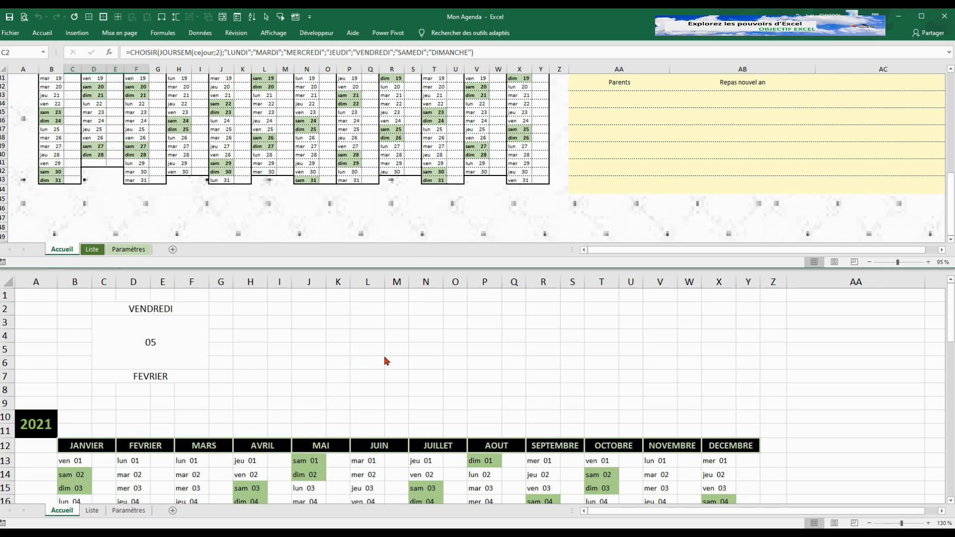
scroll(611, 122, "up", 2)
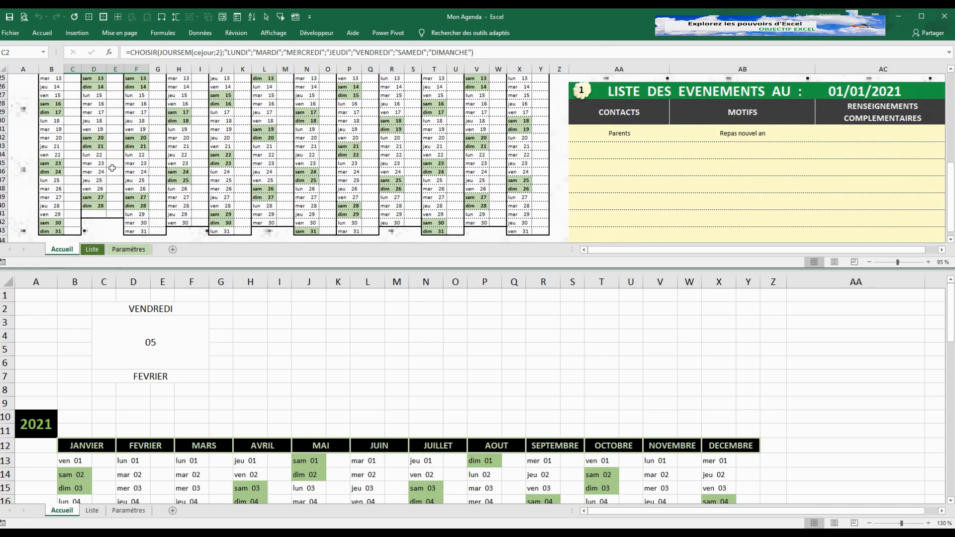
left_click(115, 145)
scroll(525, 141, "up", 8)
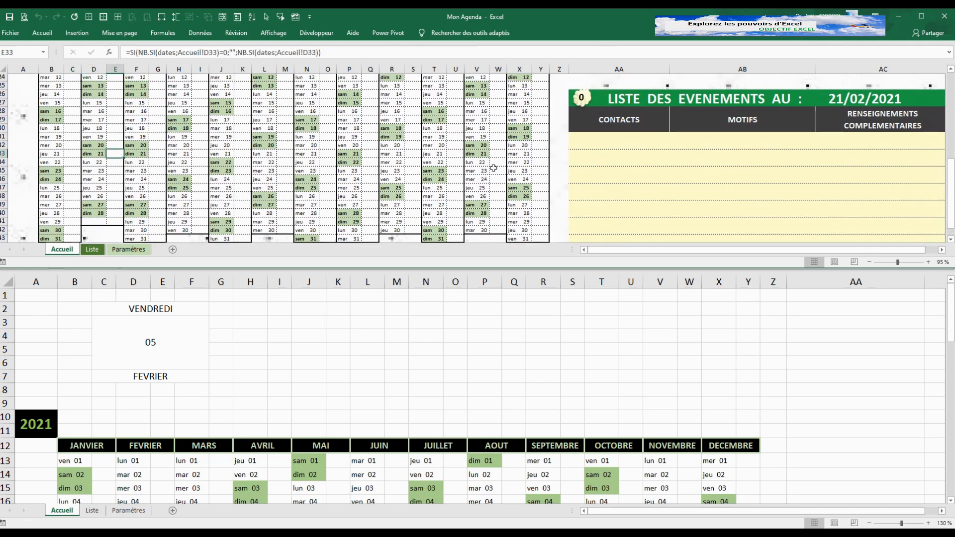